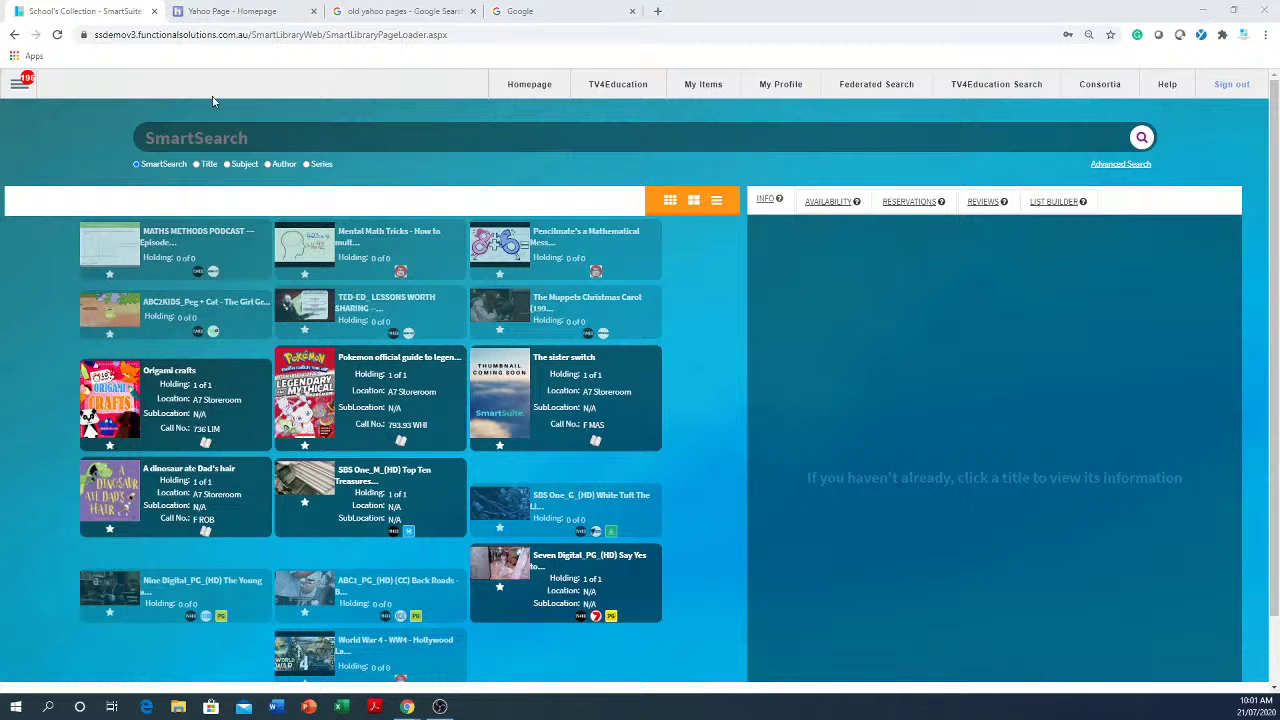
- Highlight functionalsolutions.com.au in the address bar, then go back to the SmartSuite library homepage
left_click(250, 37)
left_click_drag(249, 37, 138, 32)
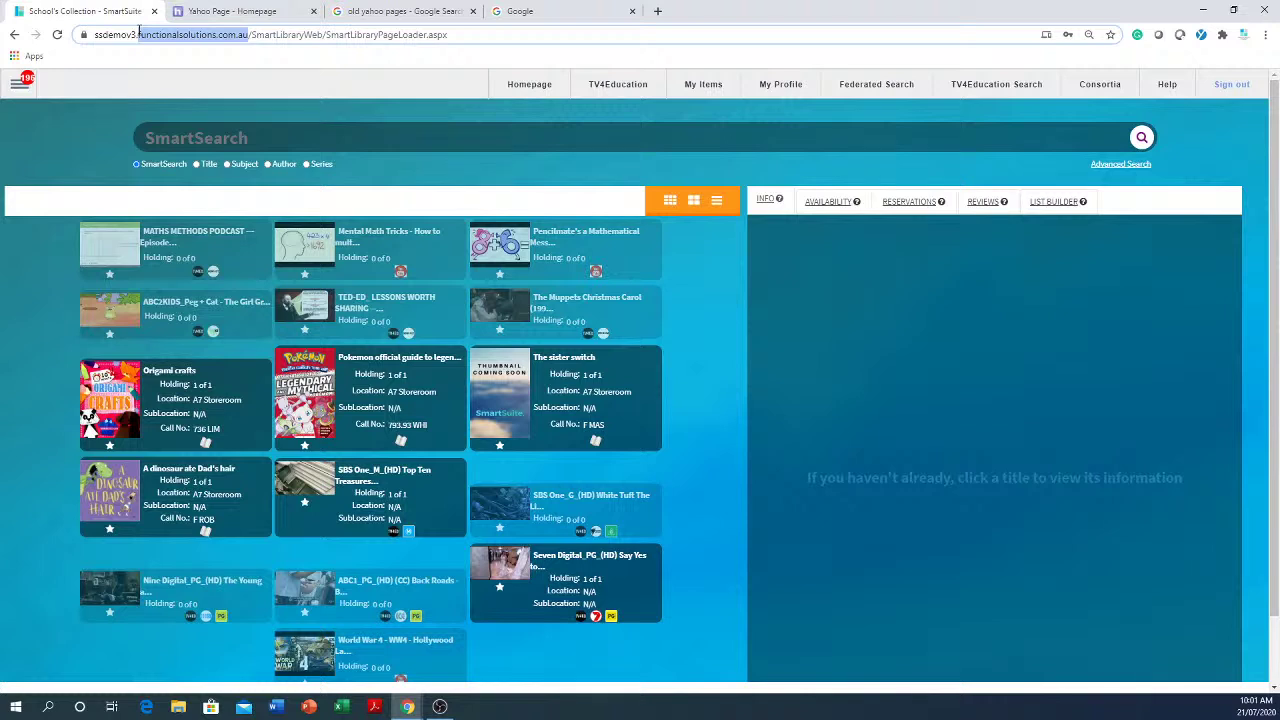
left_click_drag(138, 33, 138, 33)
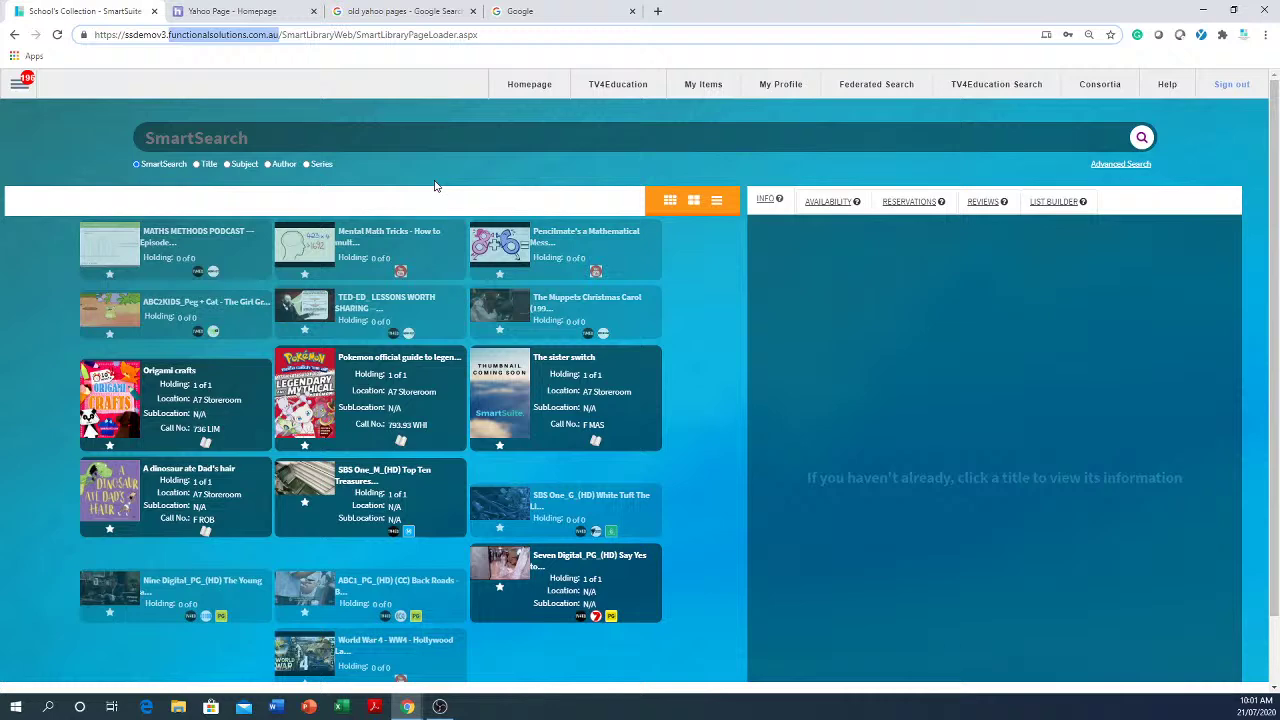
left_click(529, 90)
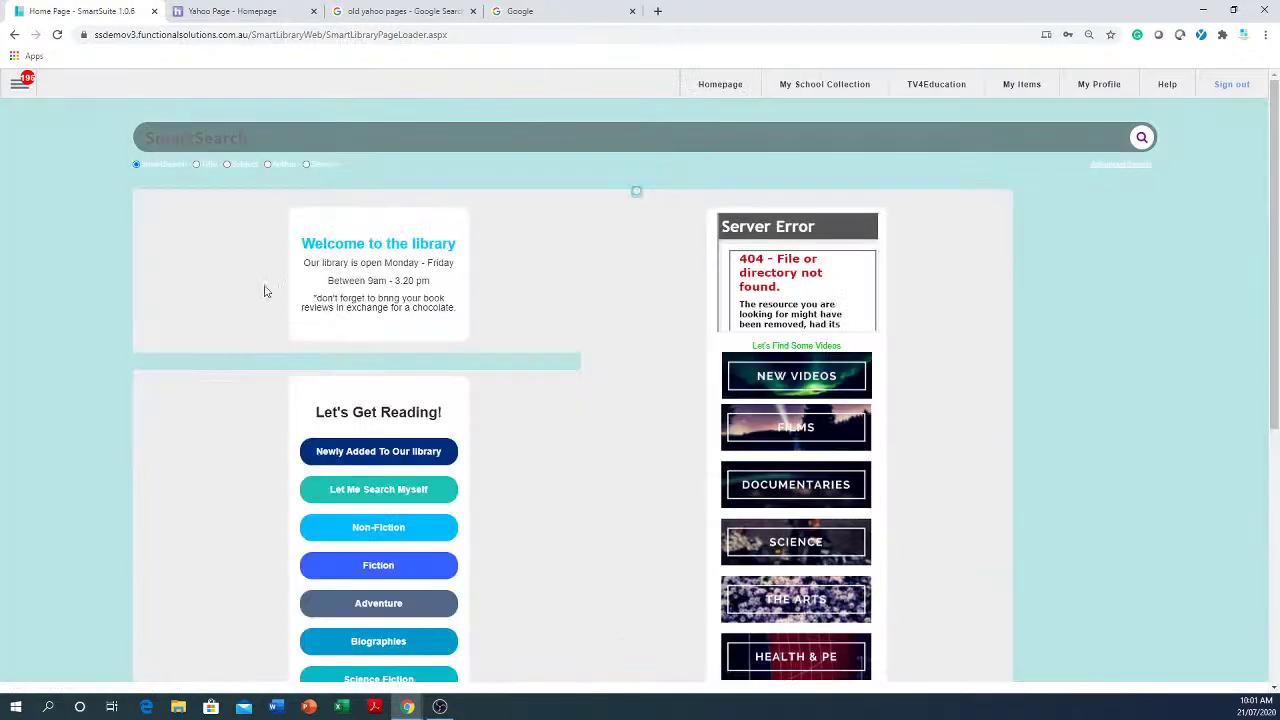
scroll(1117, 526, "down", 5)
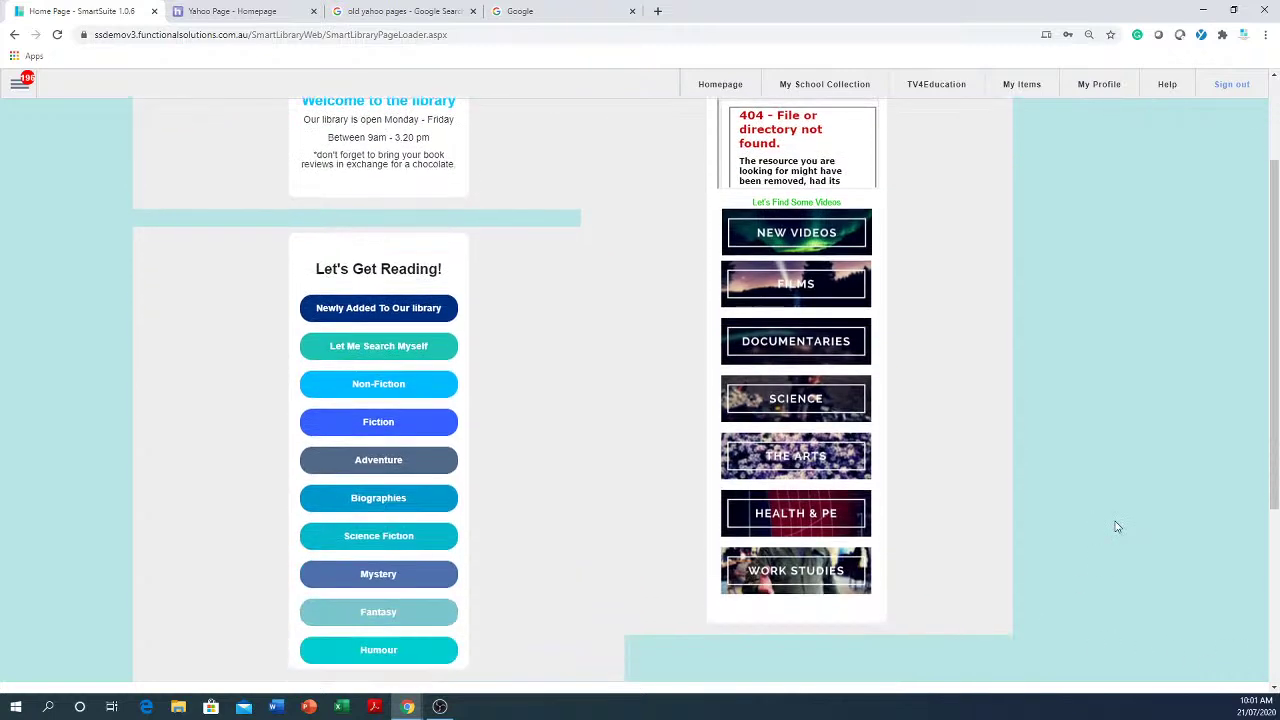
scroll(1116, 521, "up", 5)
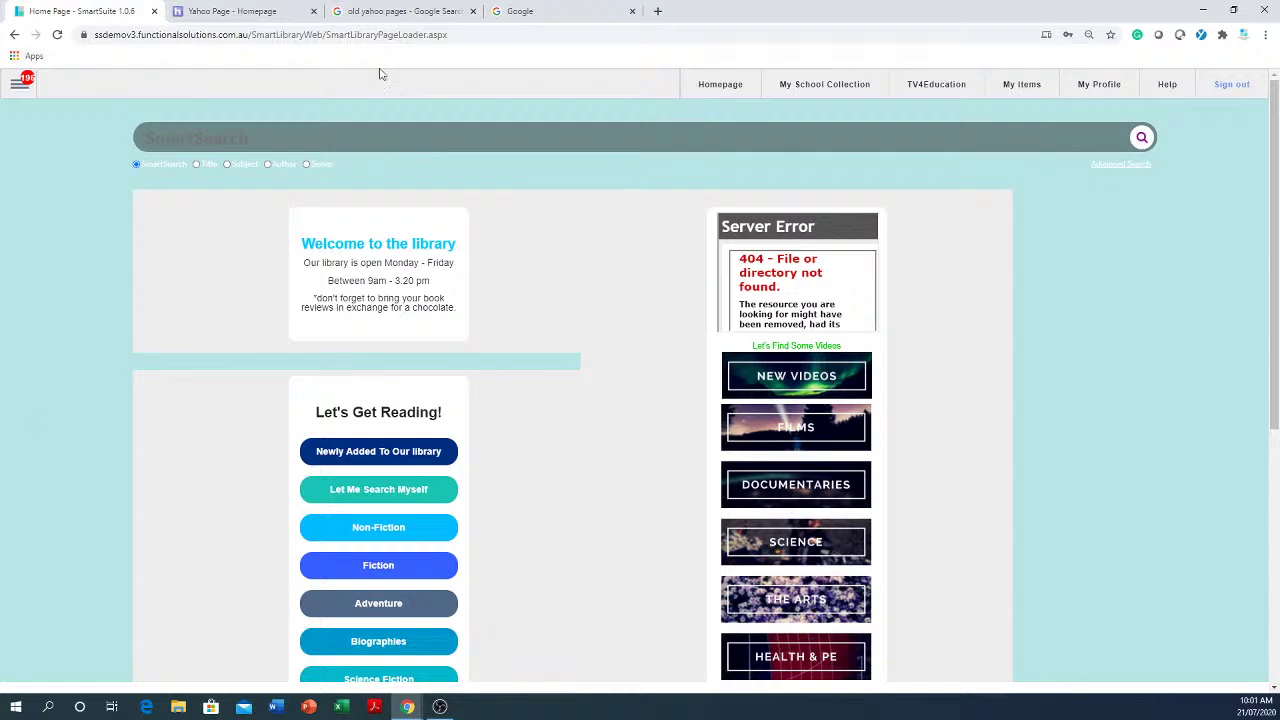
- Preview 'old yahoo pages' images from teknobites through to the Epsilonium Team Blog homepage shot
left_click(416, 14)
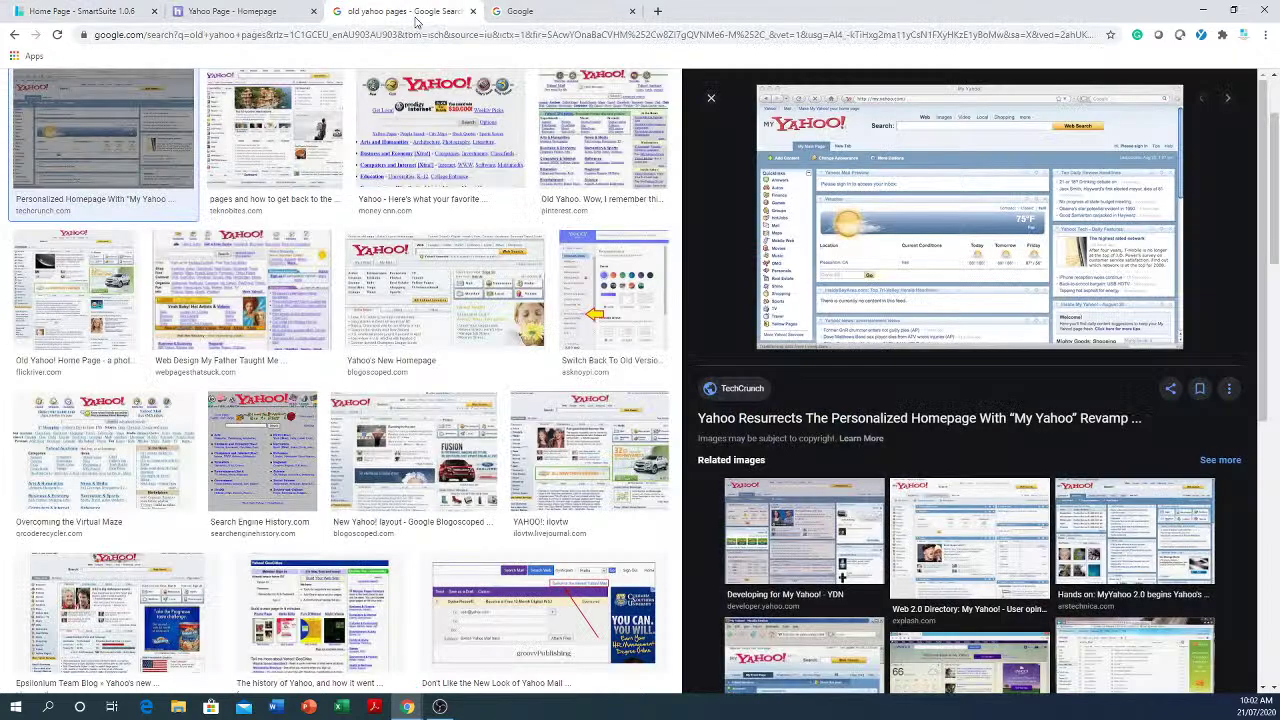
left_click(263, 142)
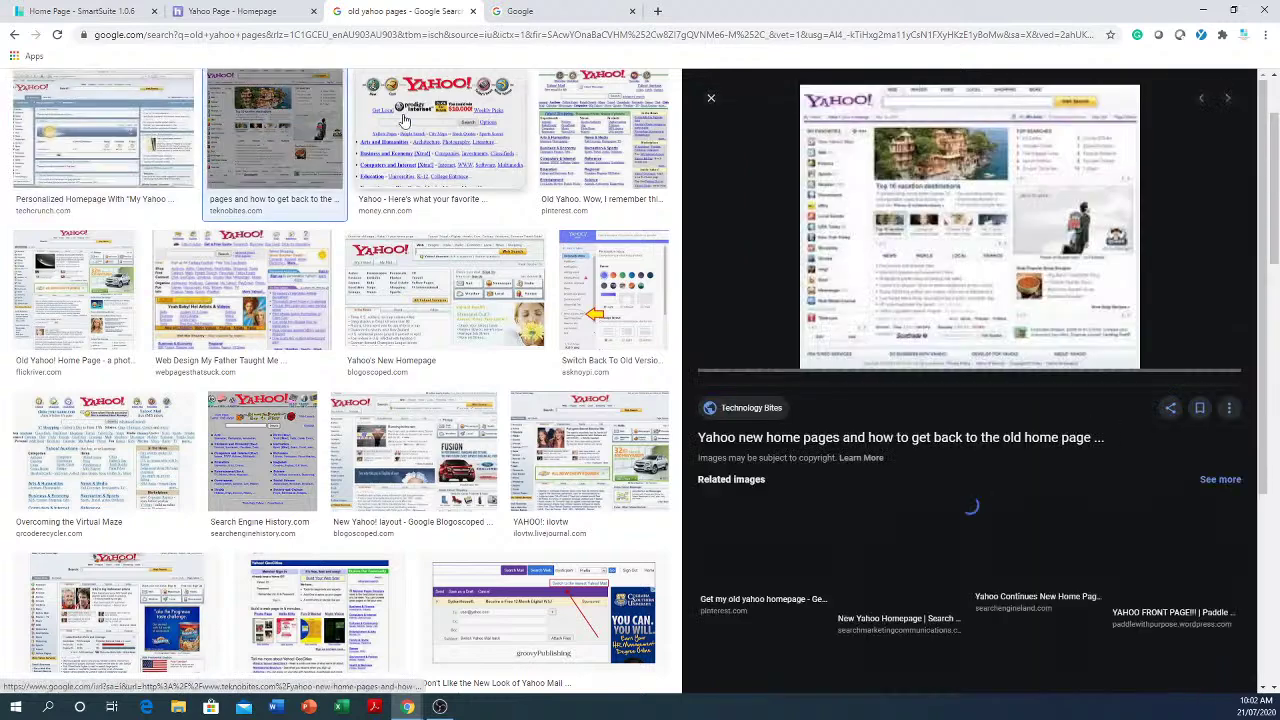
left_click(404, 120)
left_click(603, 145)
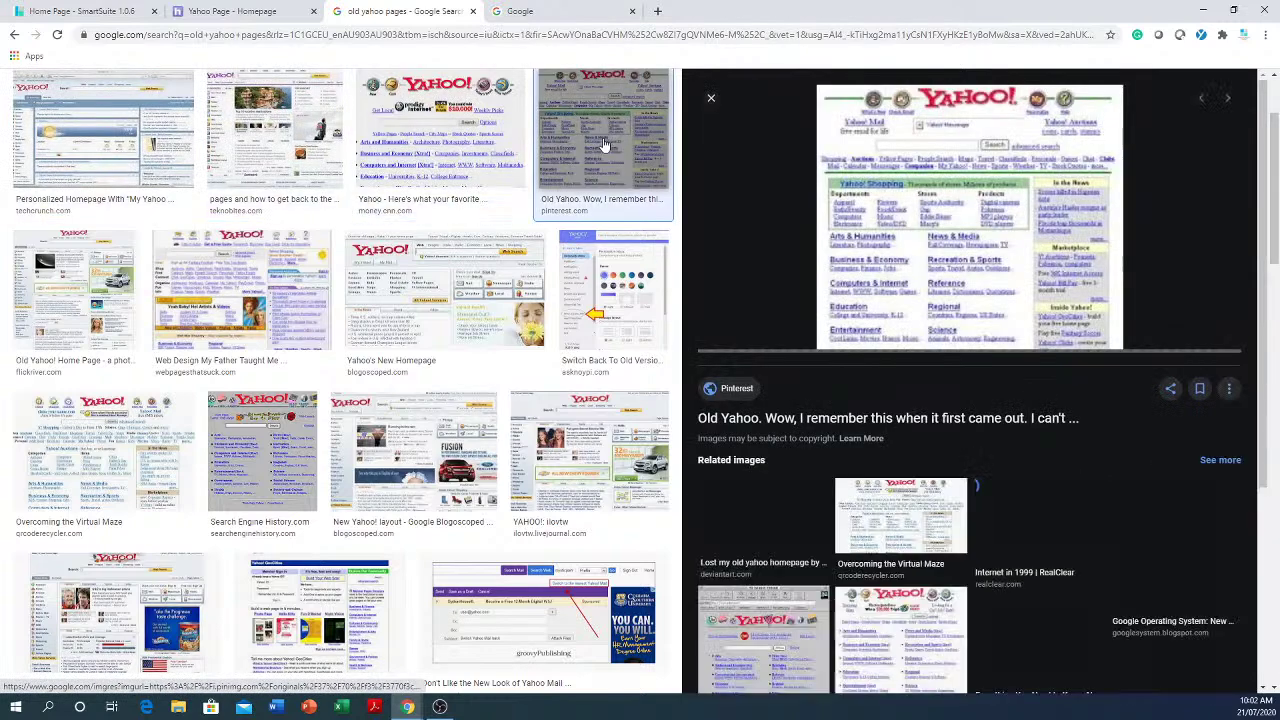
left_click(63, 300)
left_click(232, 296)
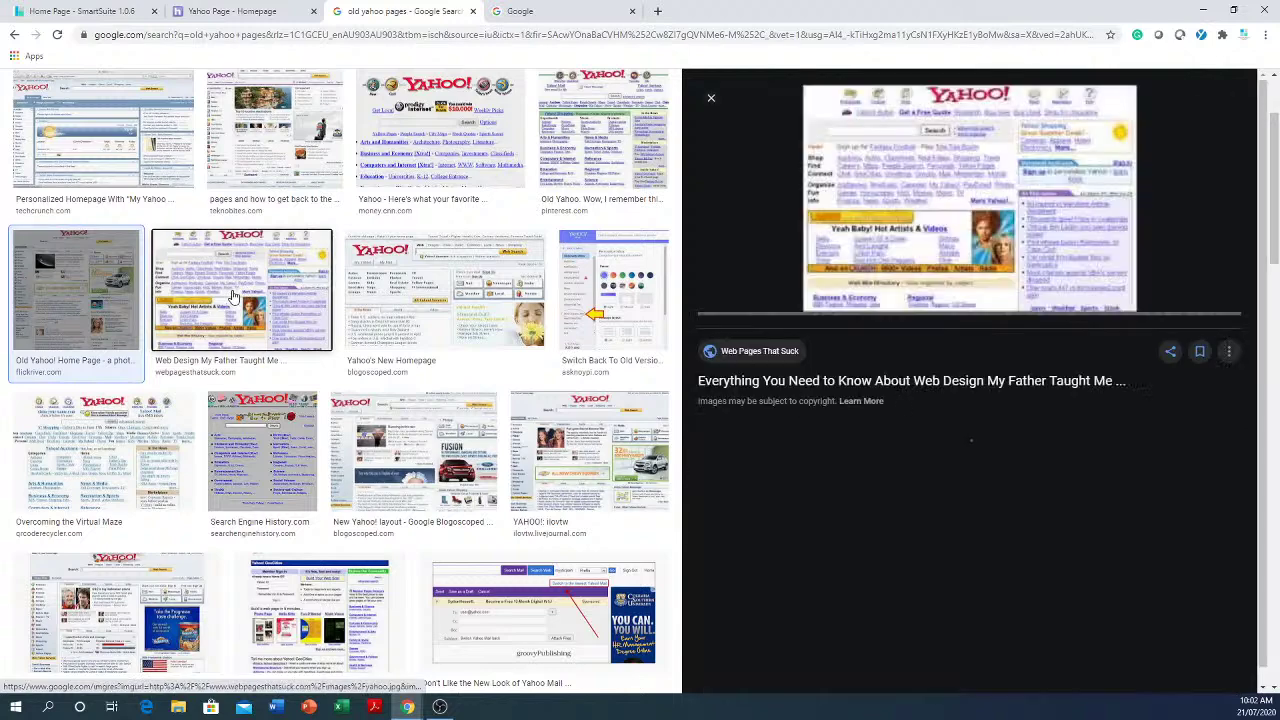
left_click(405, 474)
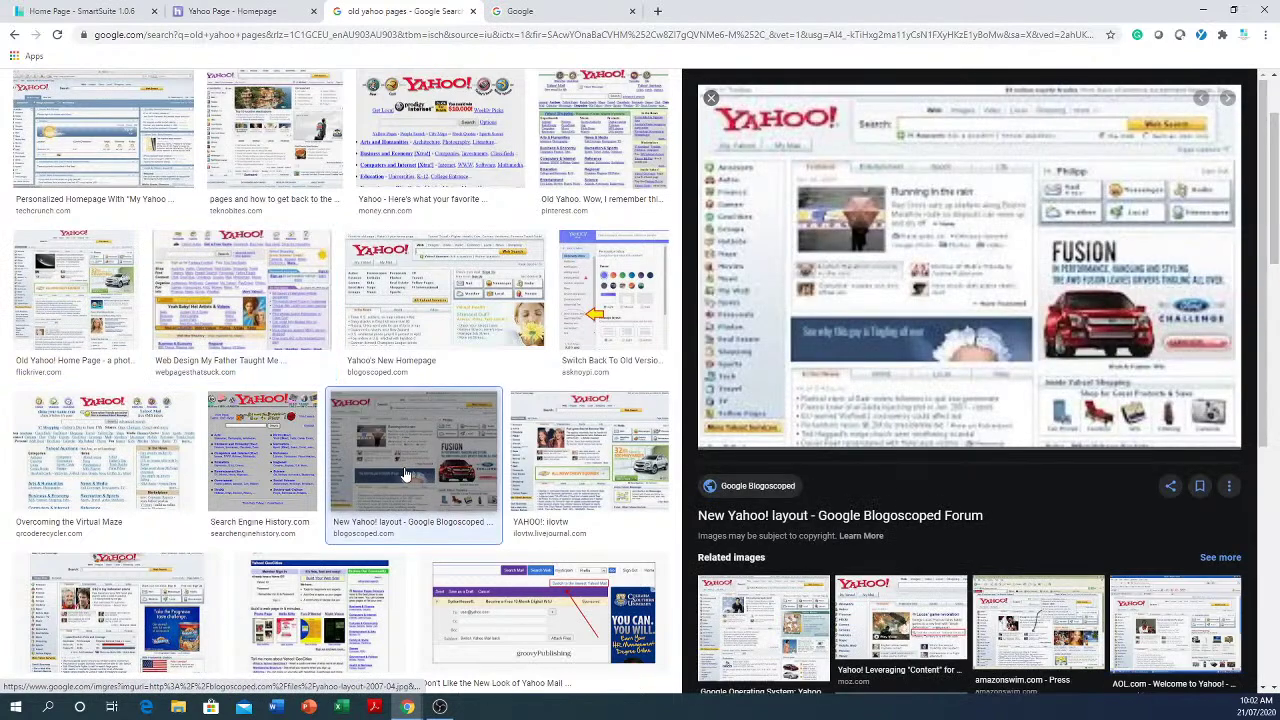
left_click(566, 485)
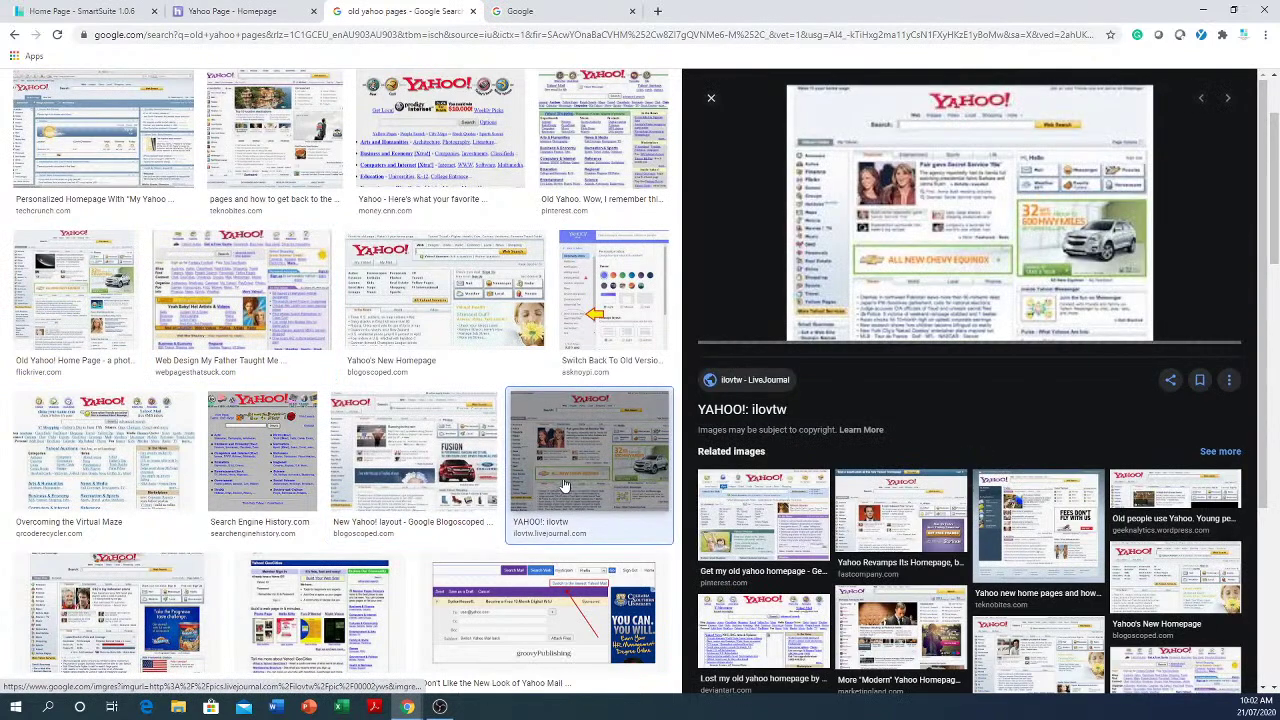
left_click(145, 625)
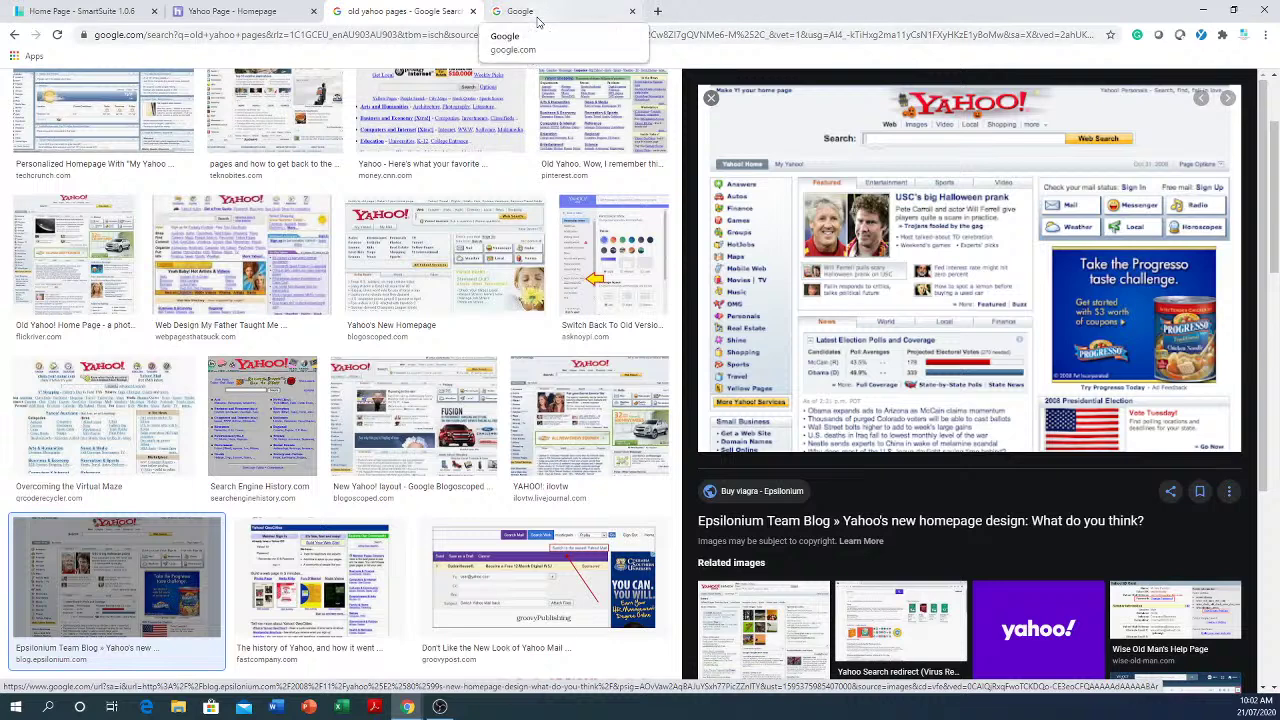
- Search Google for 'cat'
left_click(547, 20)
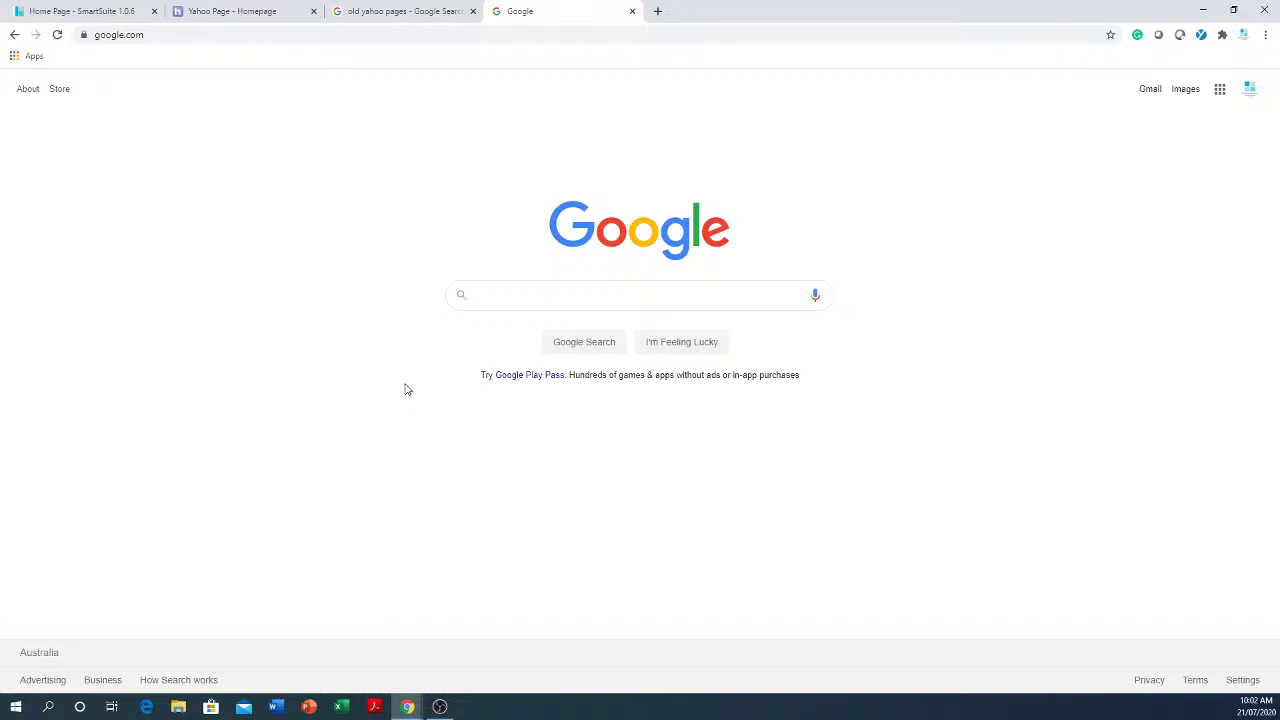
type("cat")
key("Return")
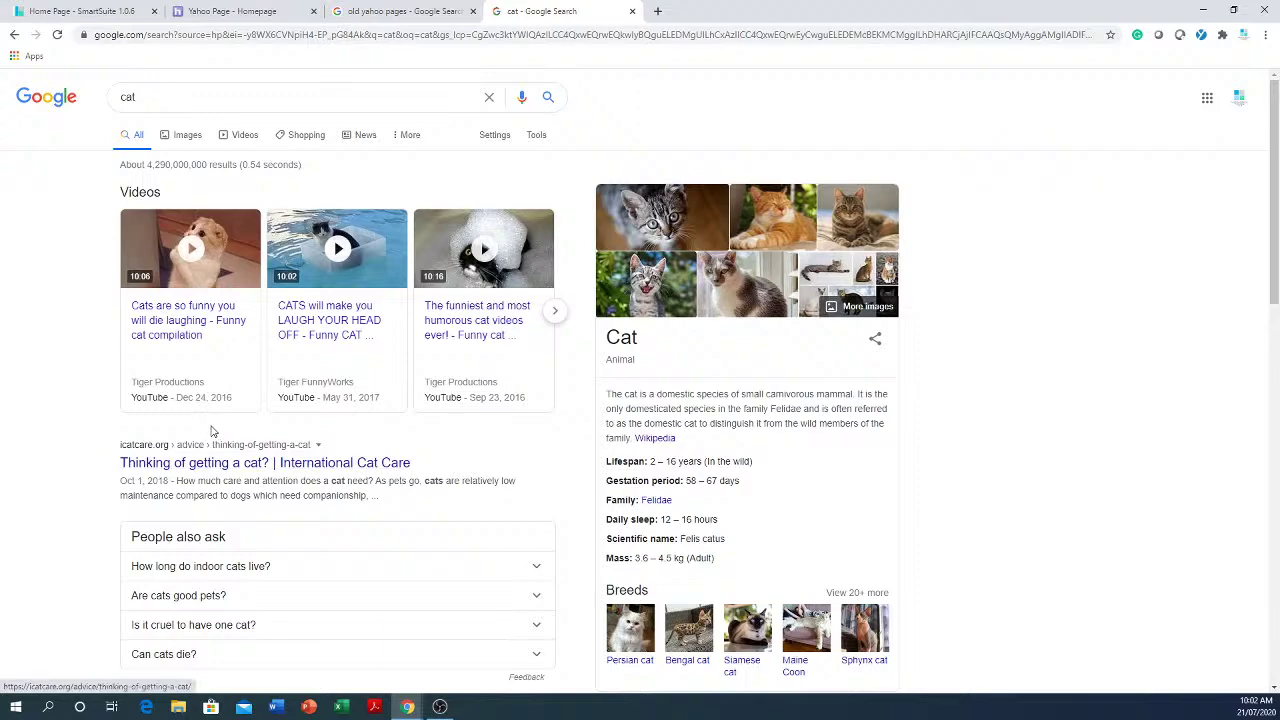
- Open the CATS - New Trailer video from results page 2, then close its tab
scroll(211, 431, "down", 10)
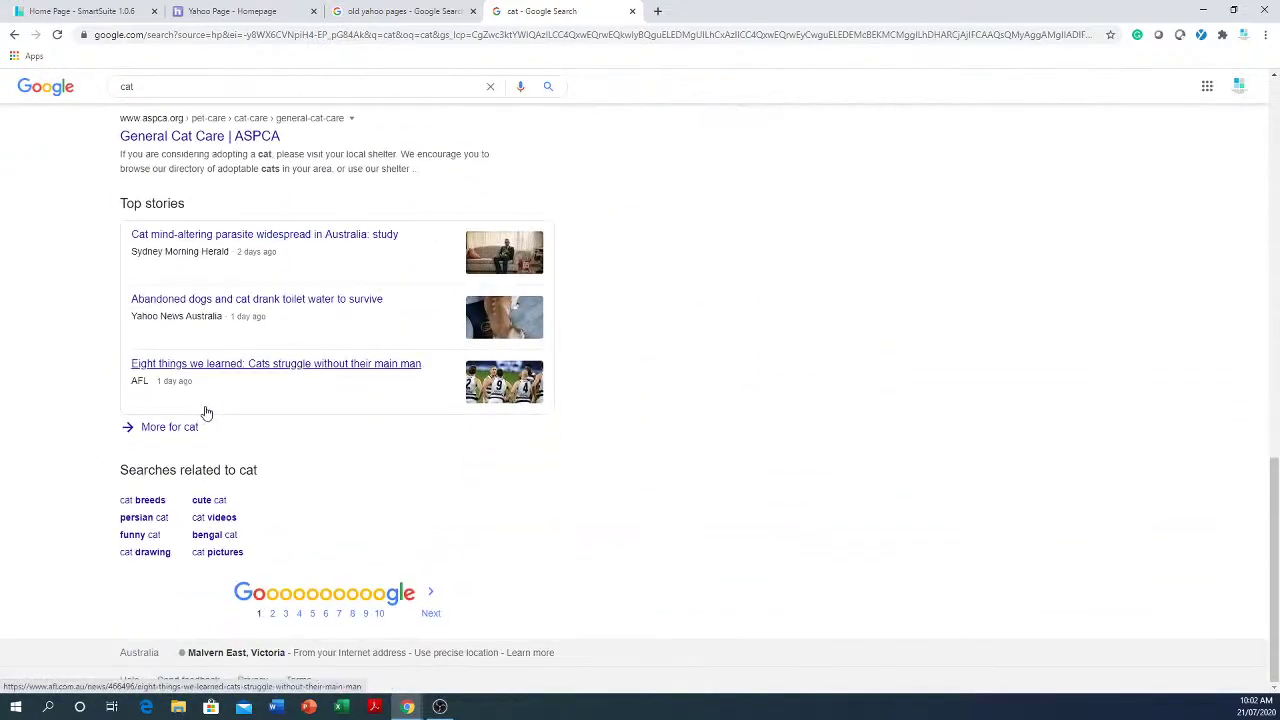
left_click(274, 616)
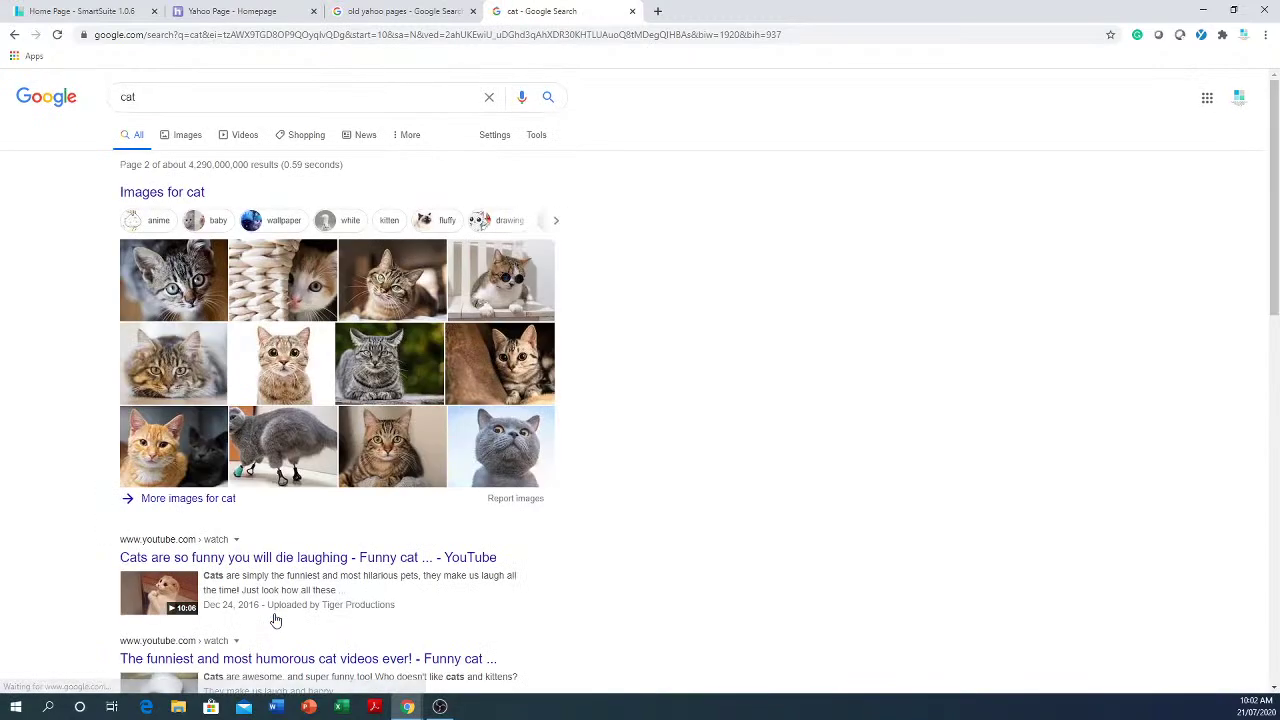
scroll(272, 600, "down", 5)
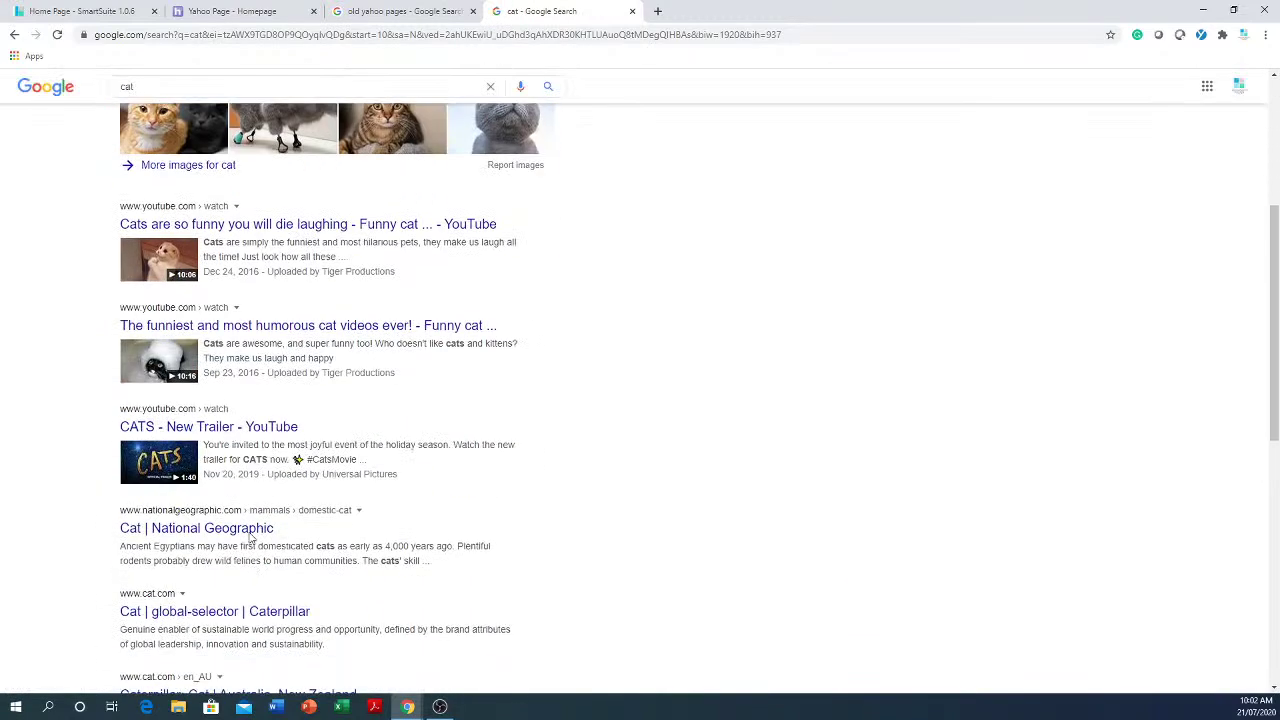
left_click(259, 437)
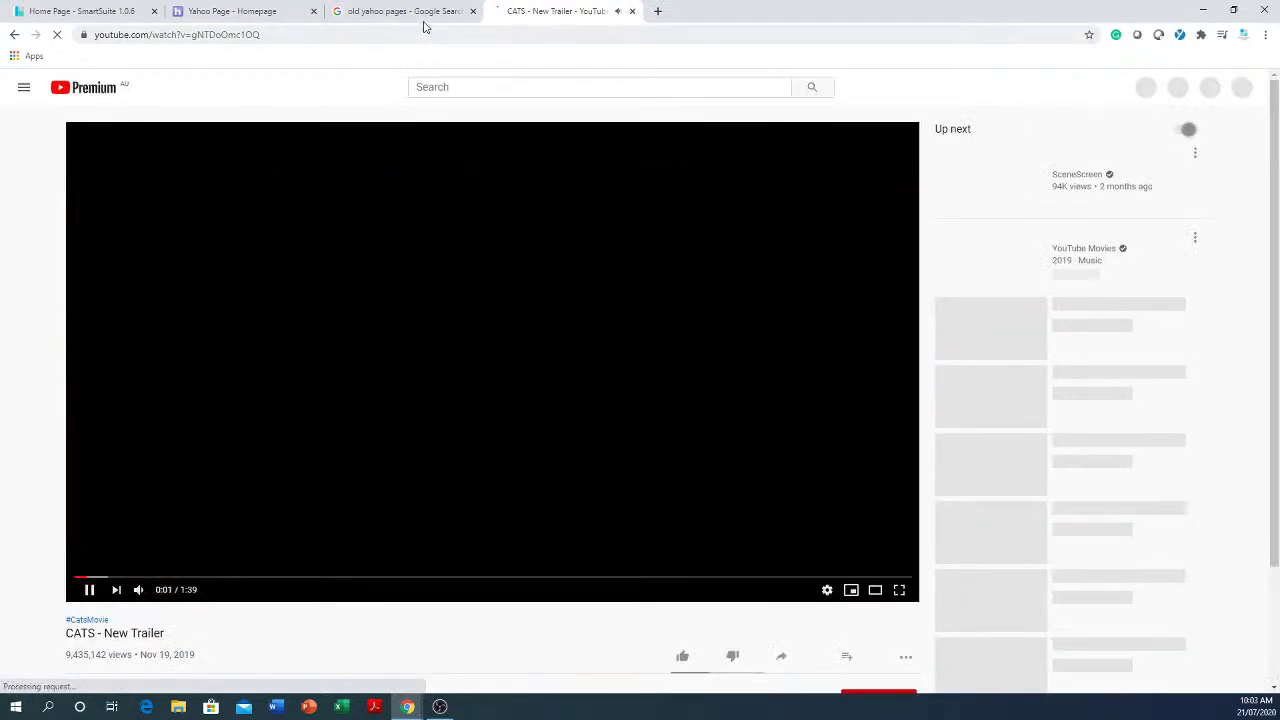
key("ctrl+w")
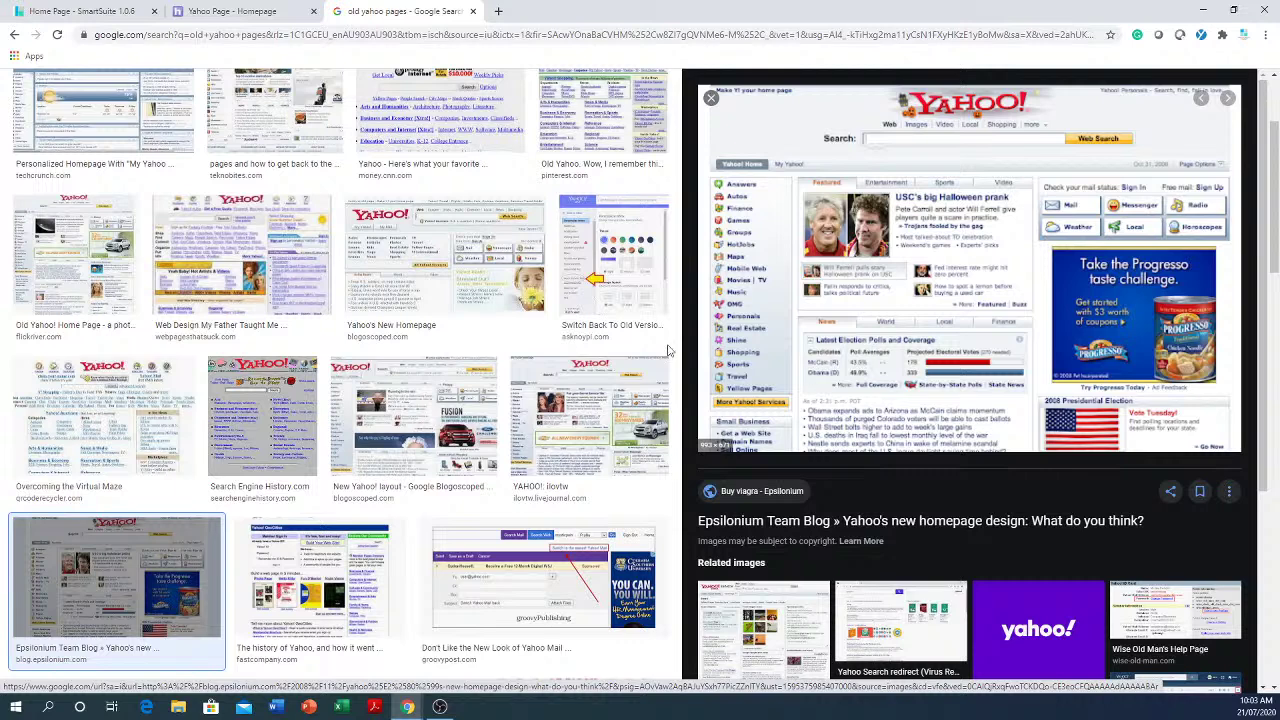
- Open My School Collection and run a SmartSearch for 'cat'
left_click(98, 12)
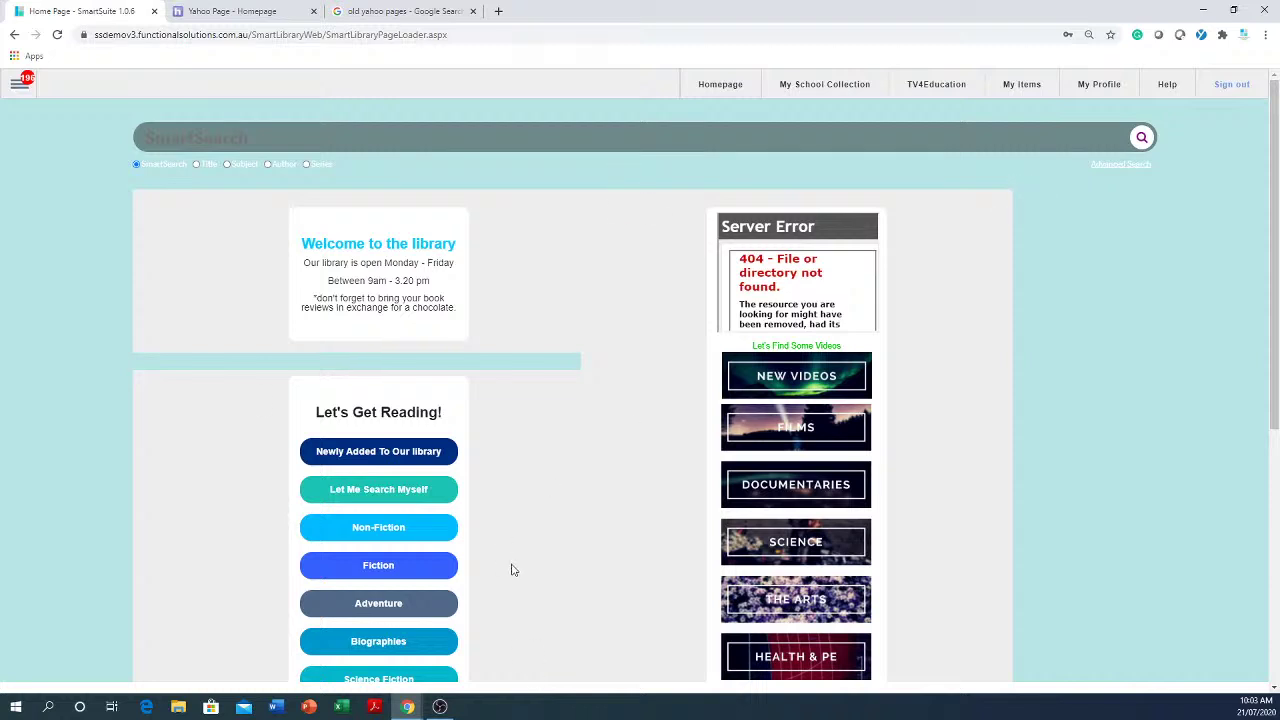
left_click(800, 92)
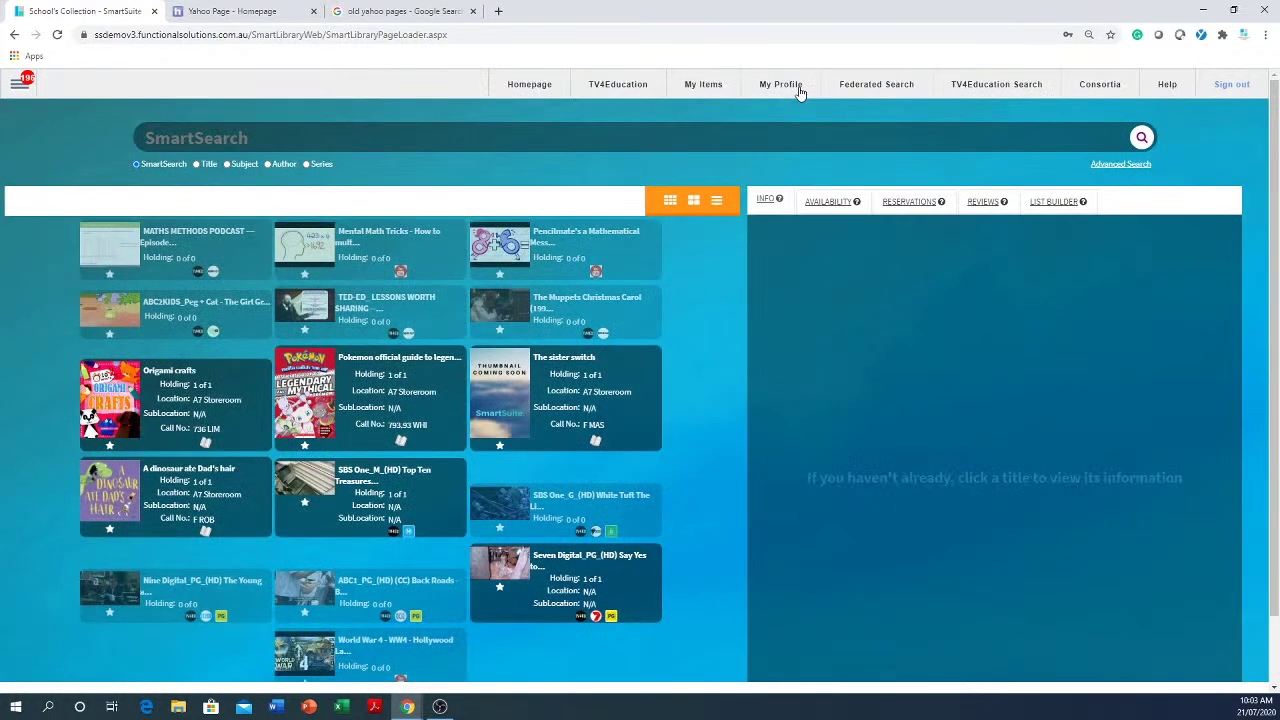
left_click(268, 140)
type("cat")
key("Return")
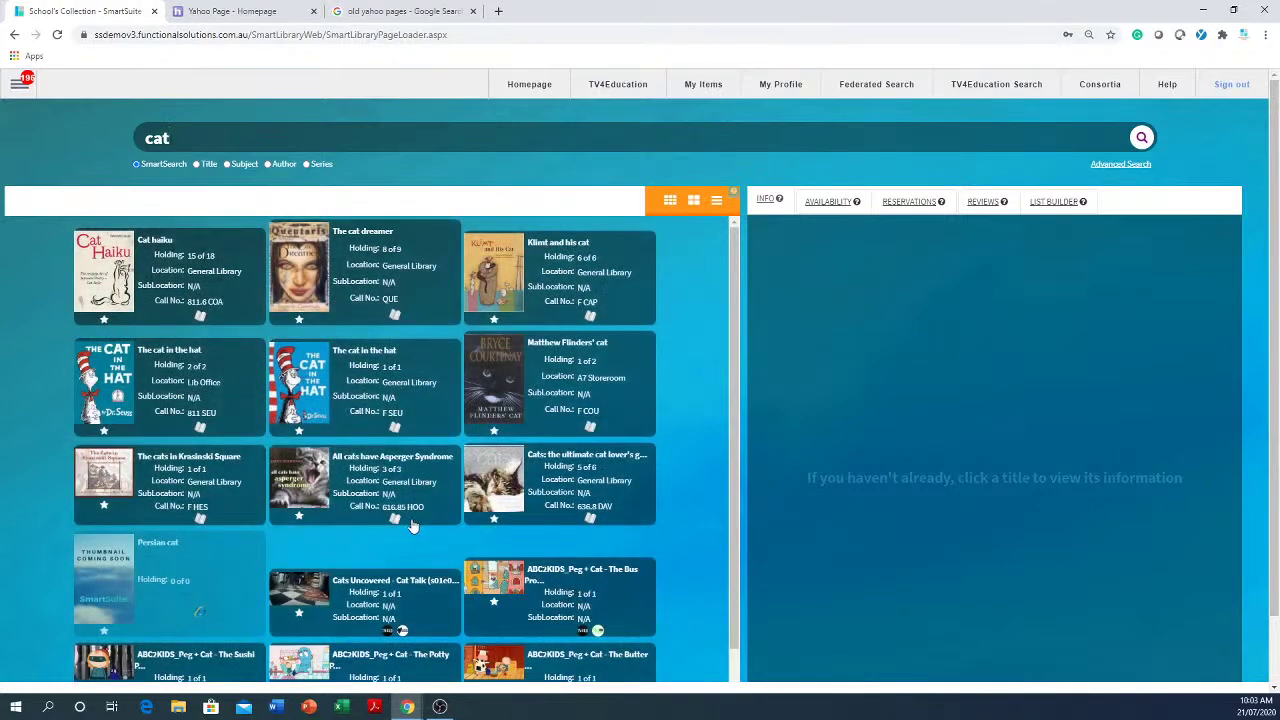
scroll(411, 525, "down", 2)
scroll(409, 522, "up", 2)
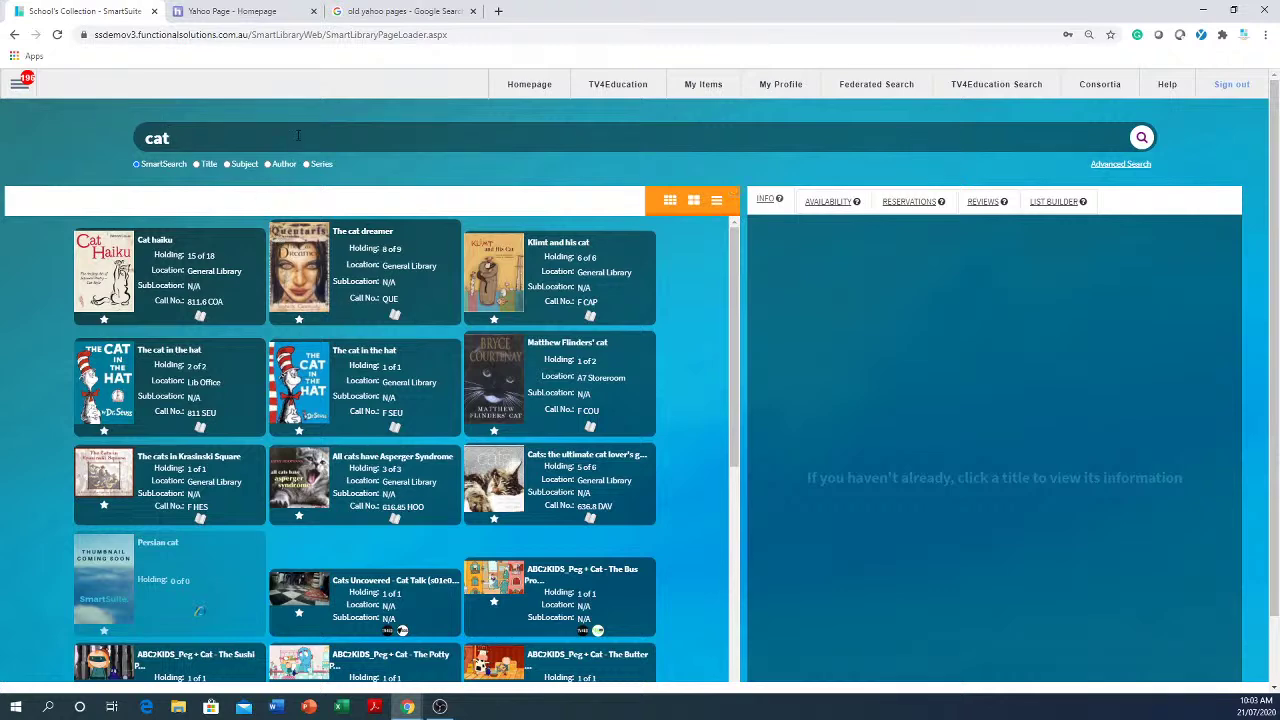
- Refine the search to 'cat library', then erase the search text
type("library")
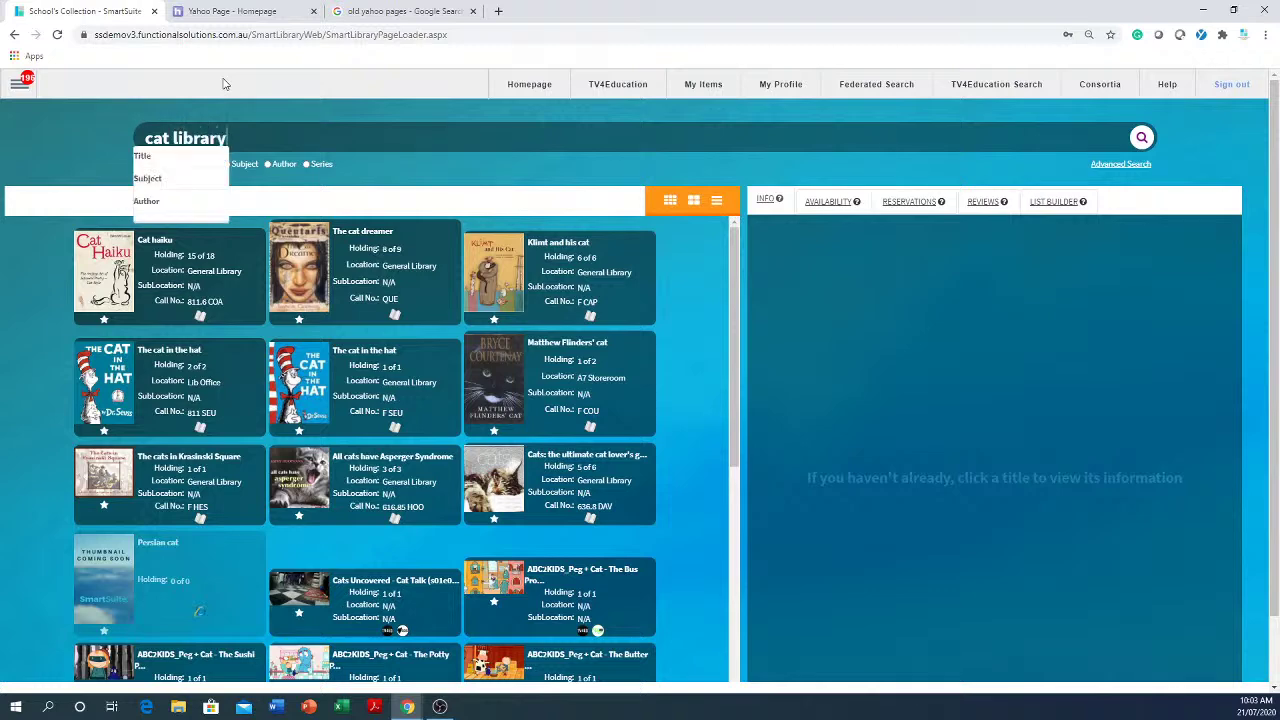
key("Return")
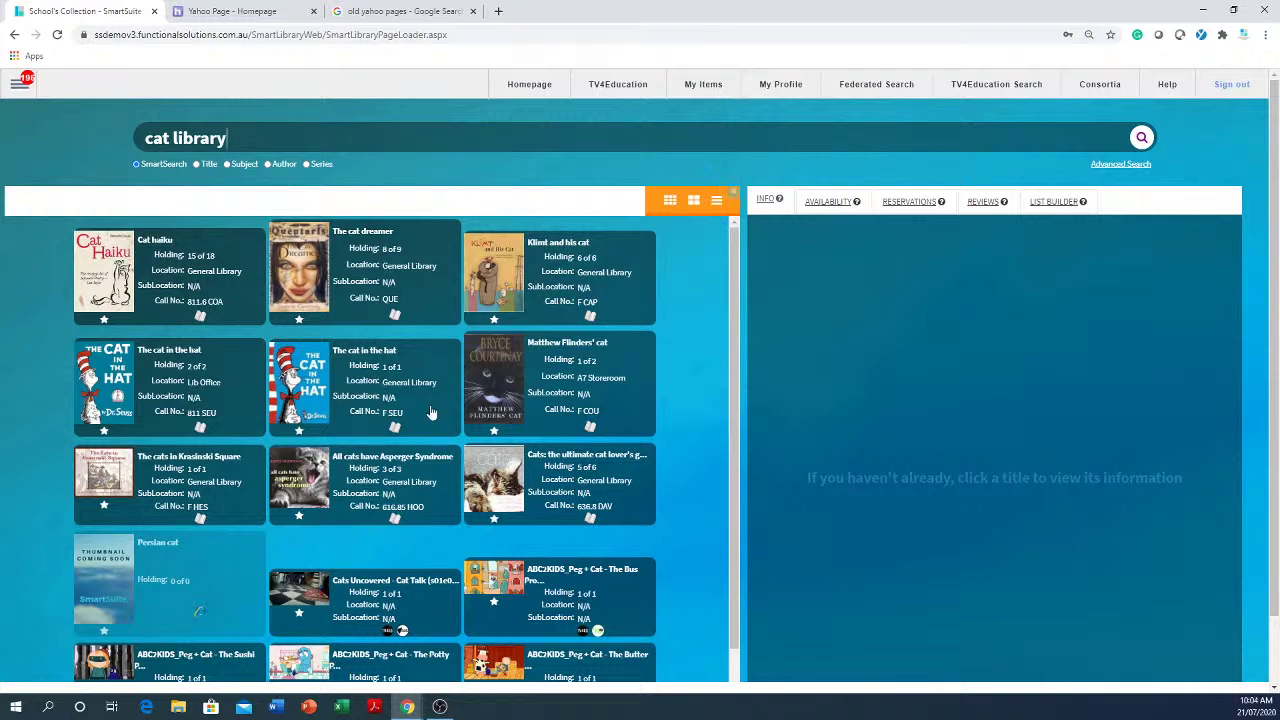
key("BackSpace")
key("BackSpace")
key("BackSpace")
key("BackSpace")
key("BackSpace")
key("BackSpace")
key("BackSpace")
key("BackSpace")
key("BackSpace")
key("BackSpace")
key("BackSpace")
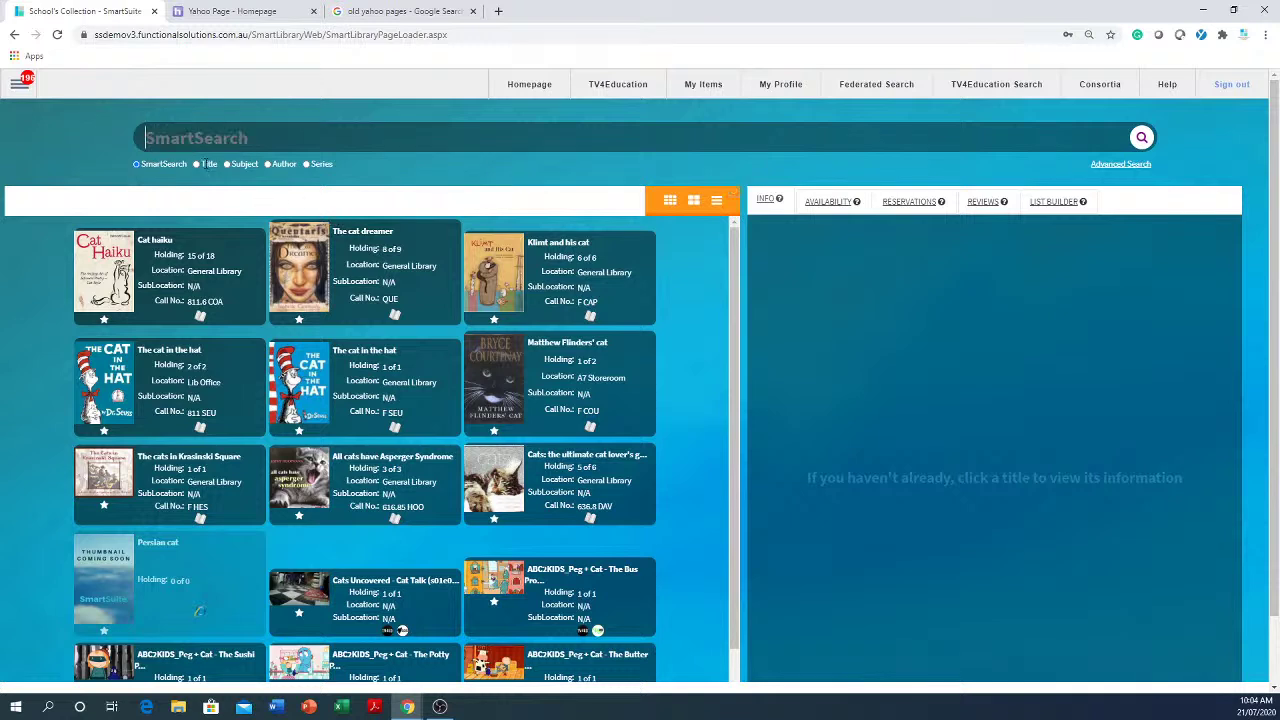
- Type 'cat' in SmartSearch and search by the first suggested author, Cathcart, Michael
left_click(555, 187)
left_click(332, 138)
type("ca")
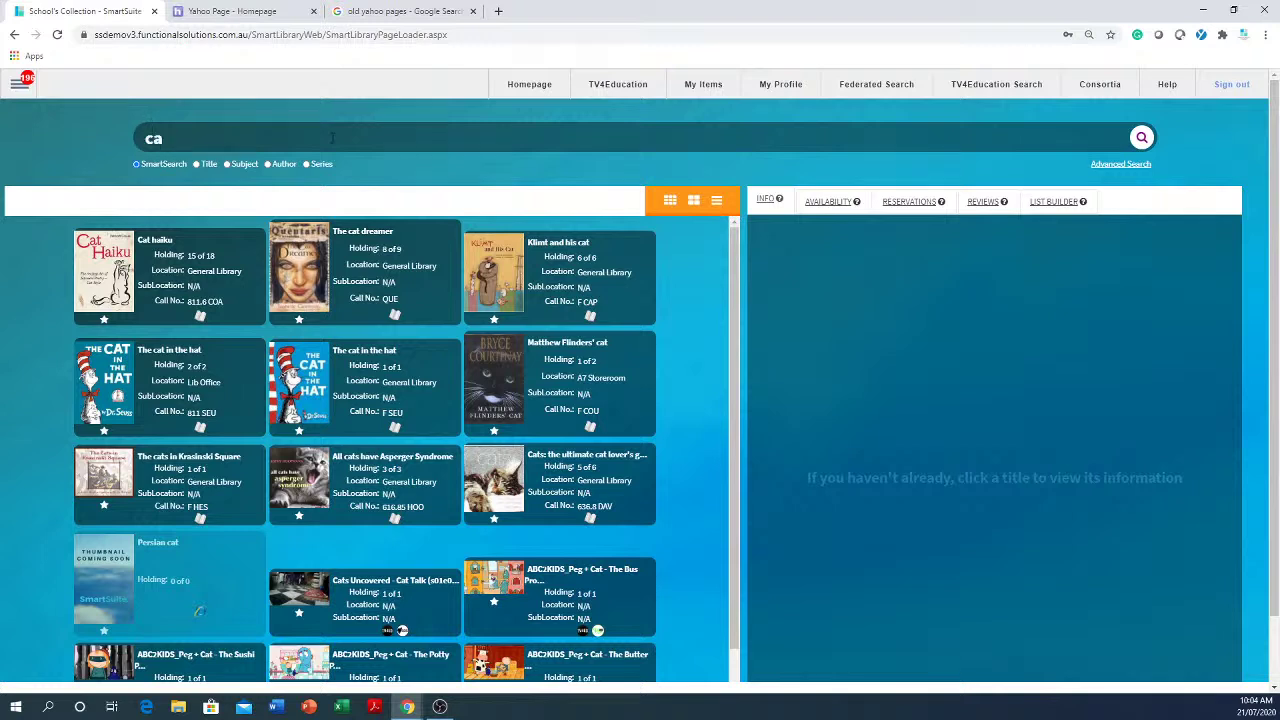
type("t")
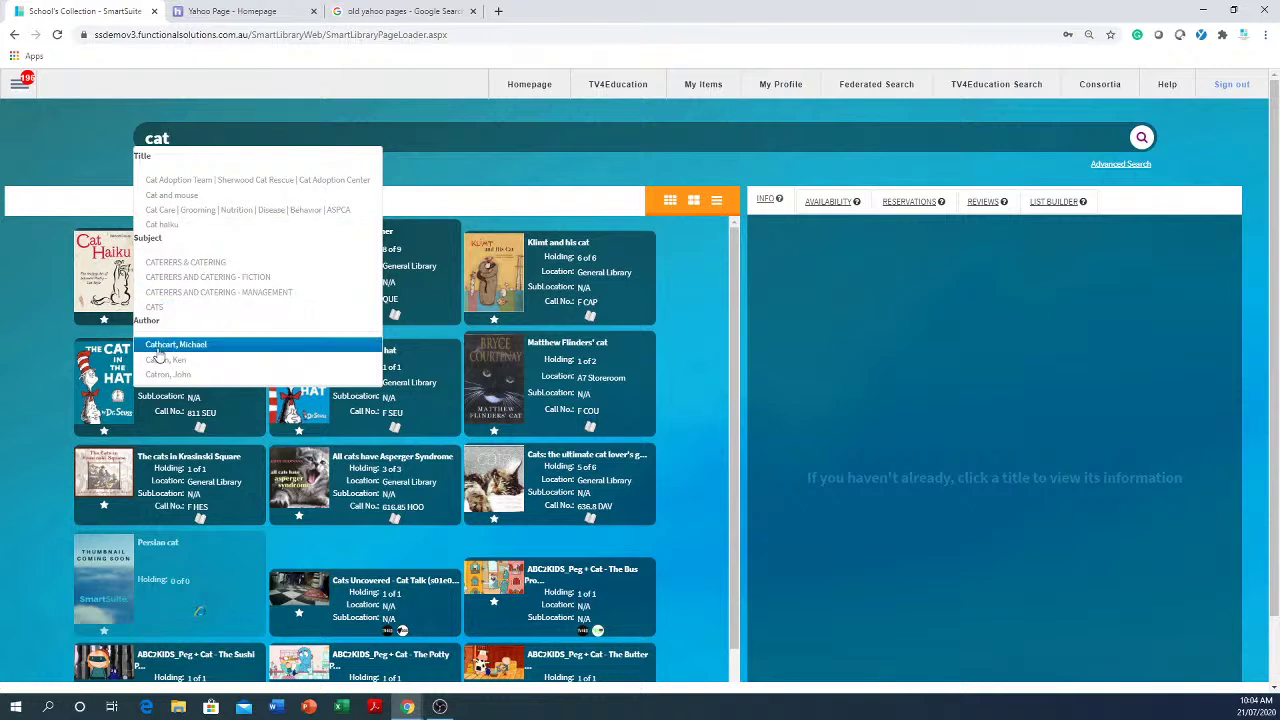
left_click(158, 346)
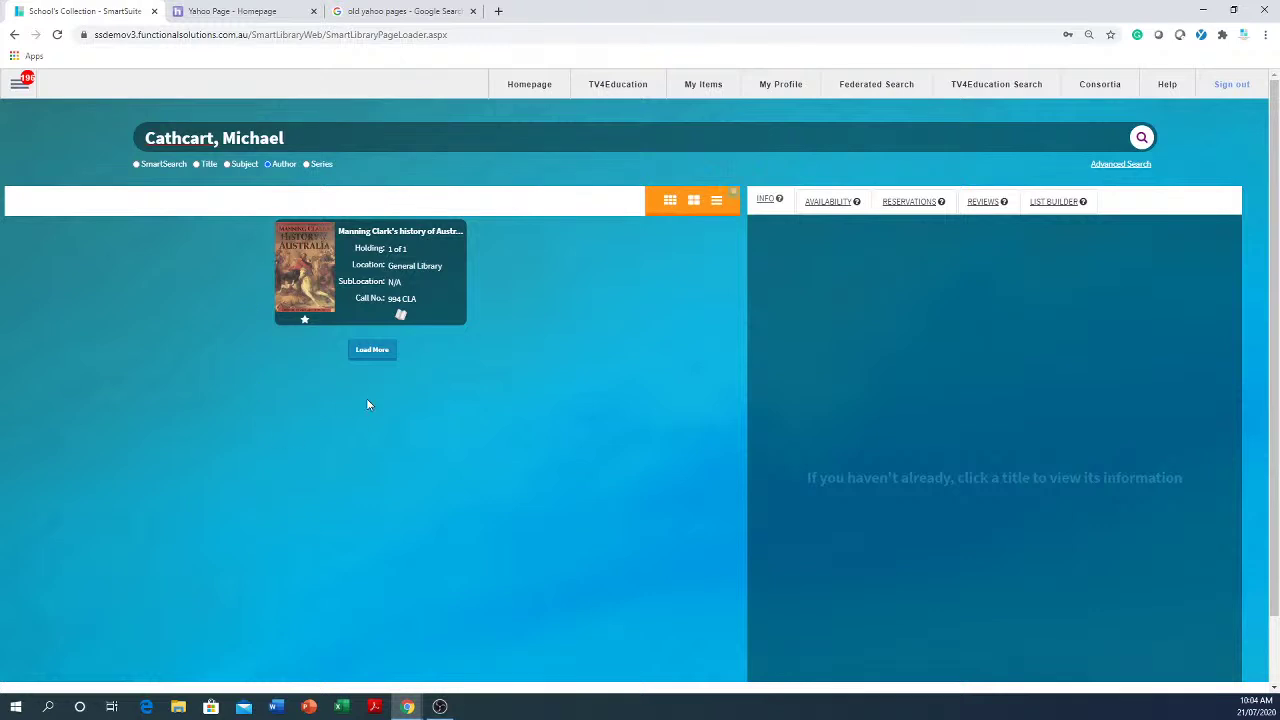
- Delete 'Cathcart,' from the query and rerun a SmartSearch for just 'Michael'
left_click_drag(222, 138, 145, 138)
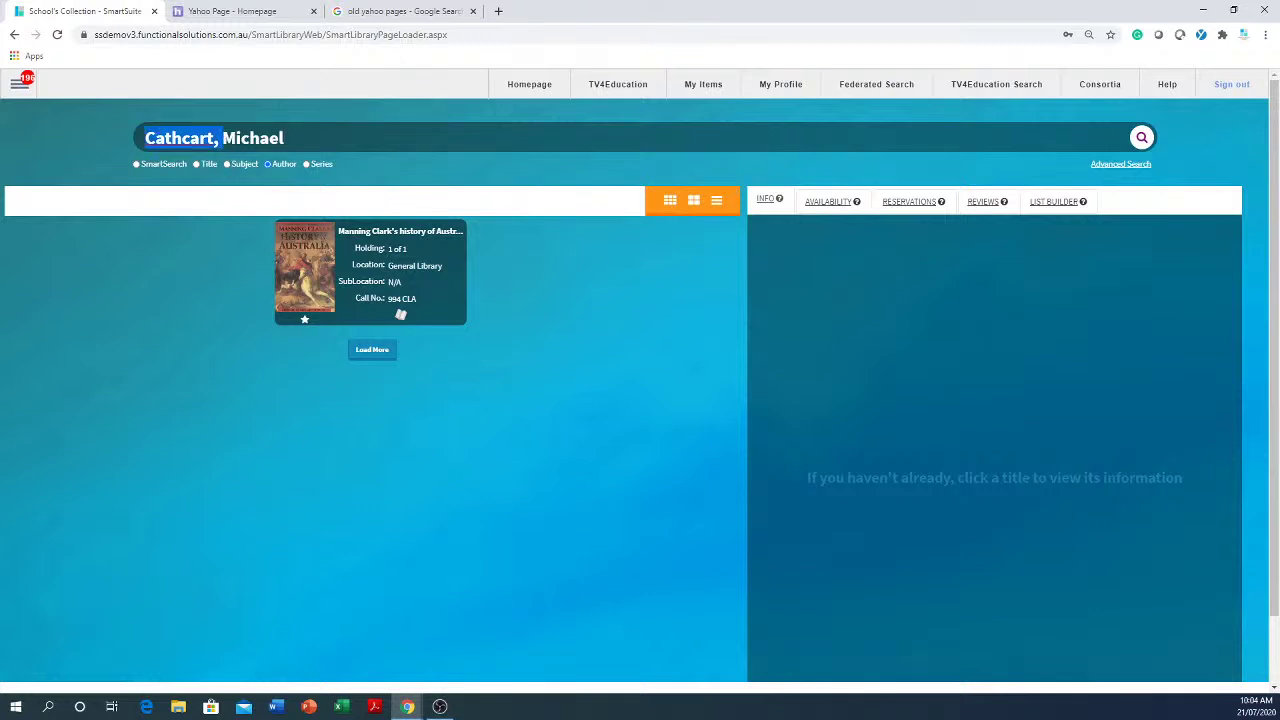
key("BackSpace")
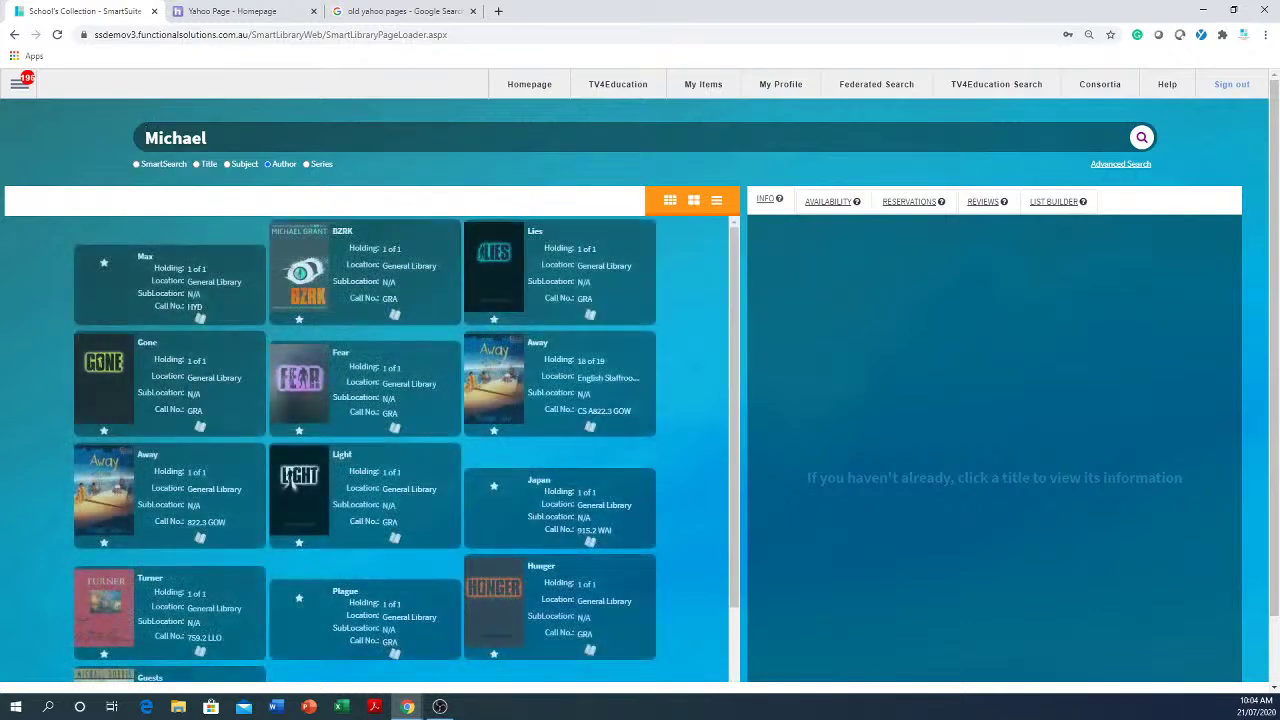
scroll(361, 438, "down", 1)
scroll(361, 438, "down", 1)
scroll(361, 438, "up", 3)
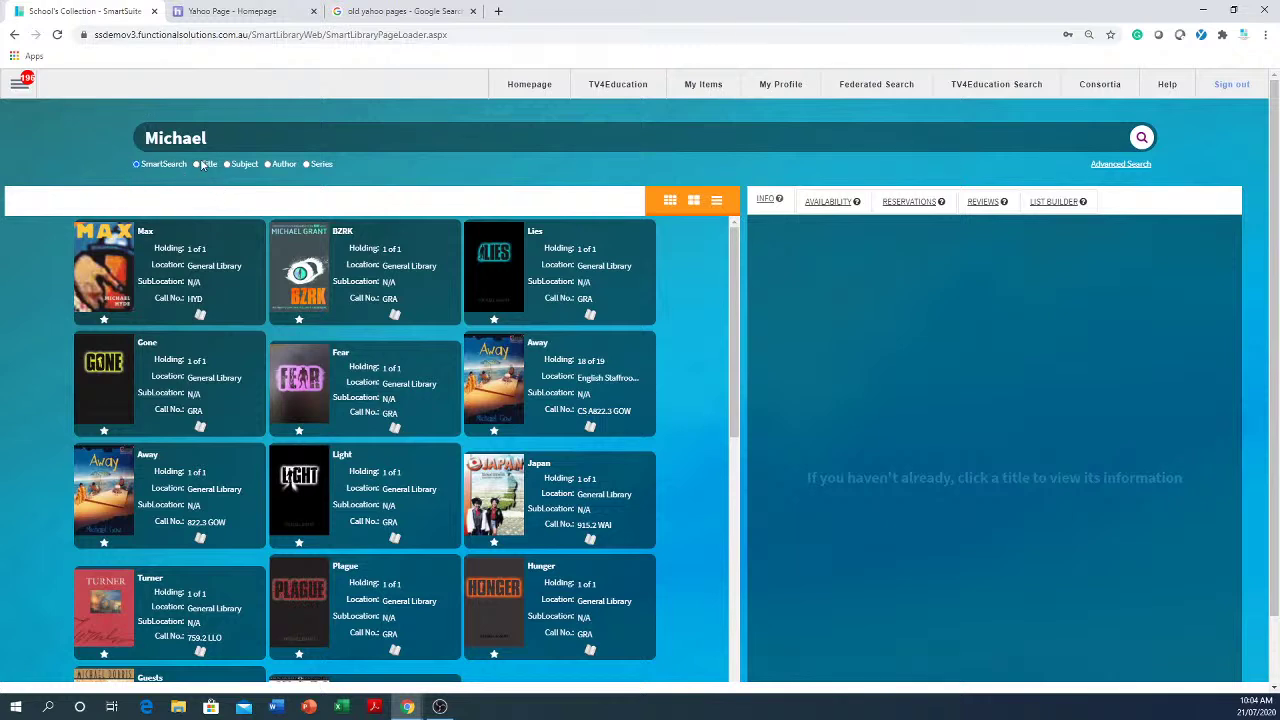
left_click(1143, 141)
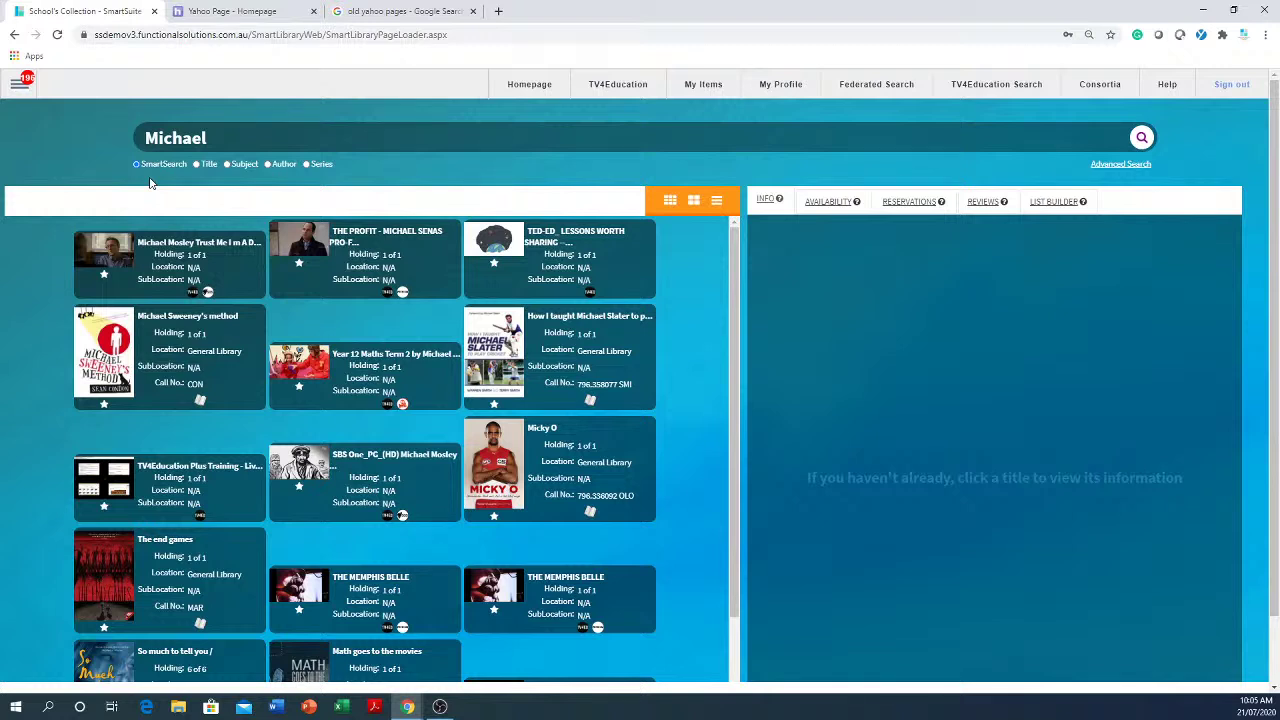
- Scroll through all the Michael results, then delete the 'Michael' query and dismiss the suggestions
left_click_drag(300, 140, 96, 114)
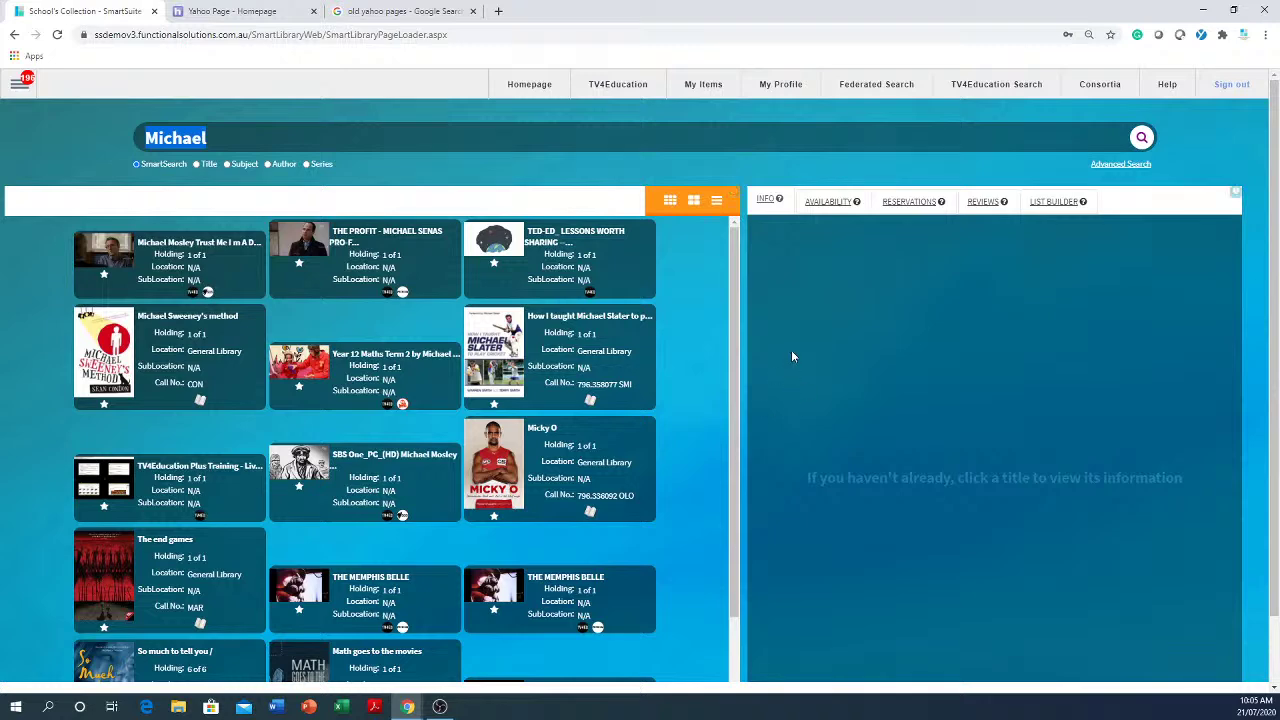
scroll(672, 427, "down", 1)
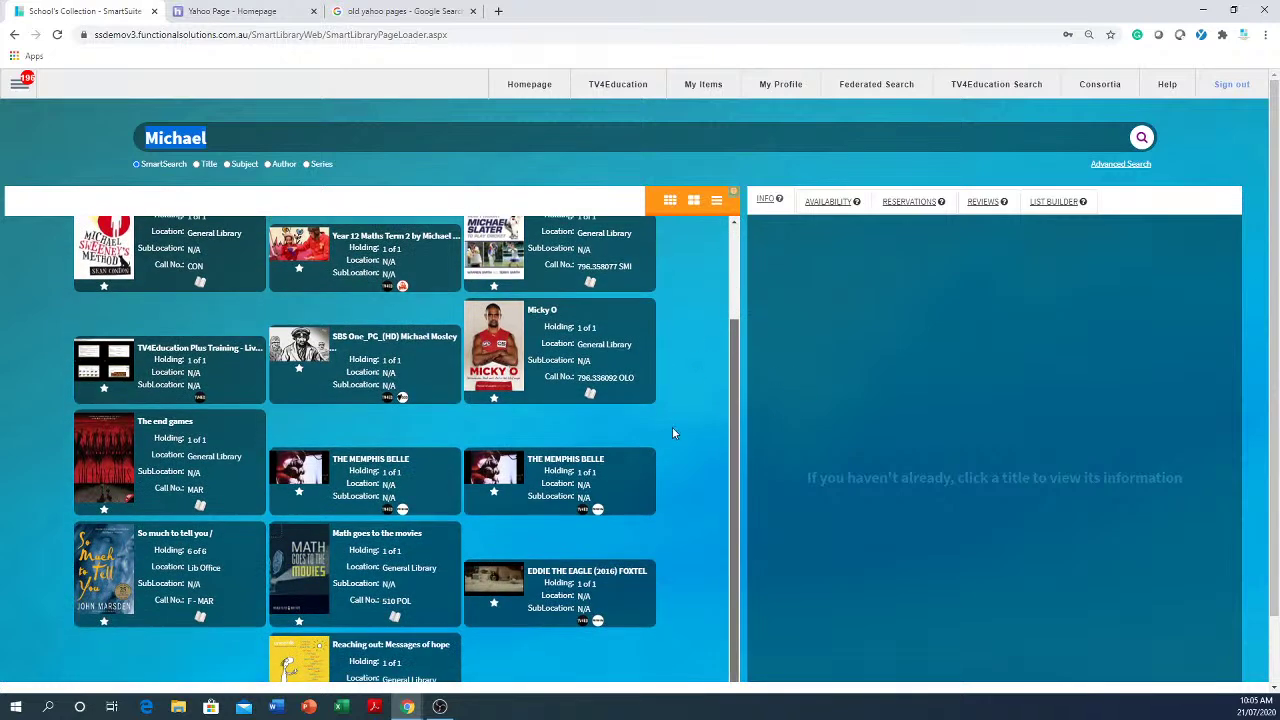
scroll(640, 620, "down", 5)
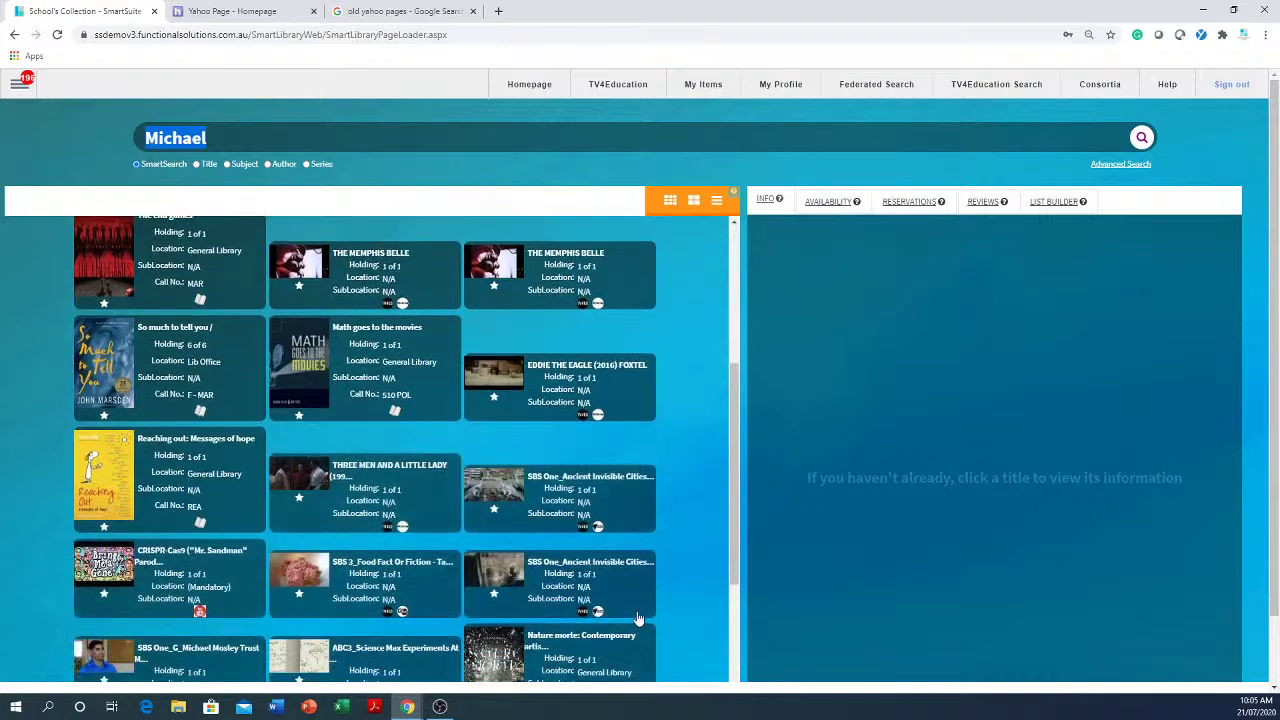
scroll(685, 594, "down", 5)
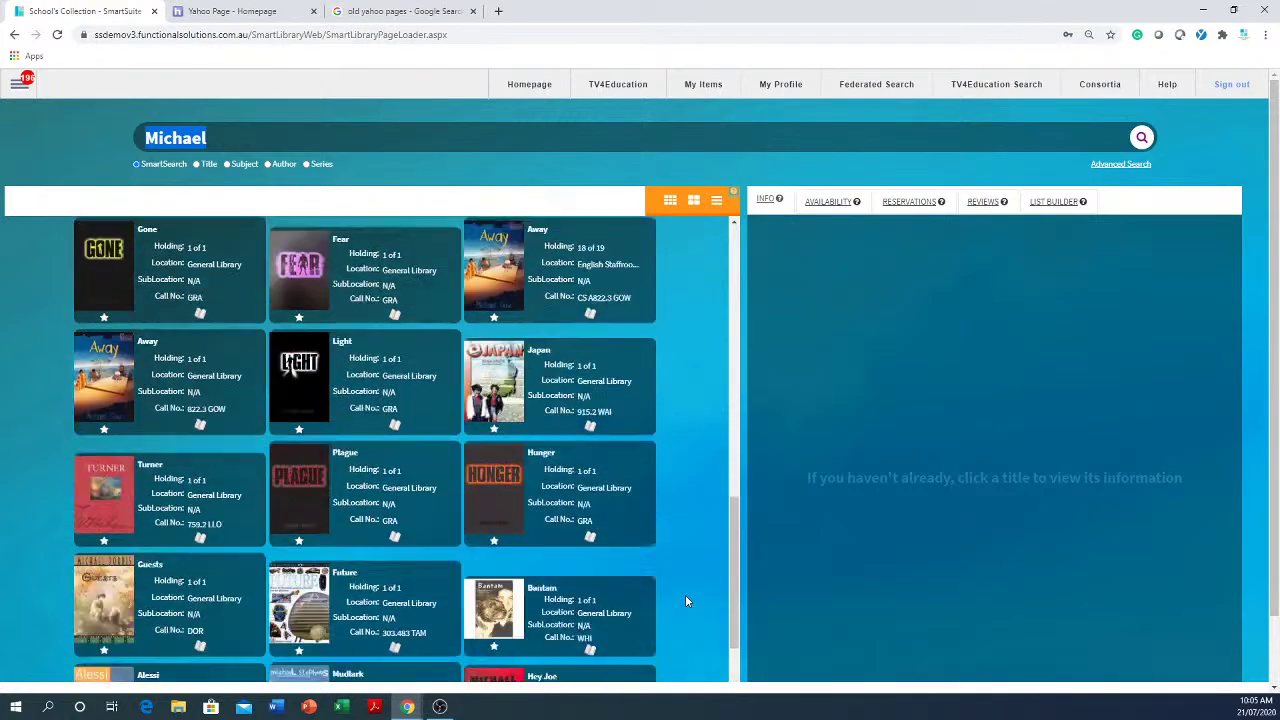
scroll(685, 595, "down", 6)
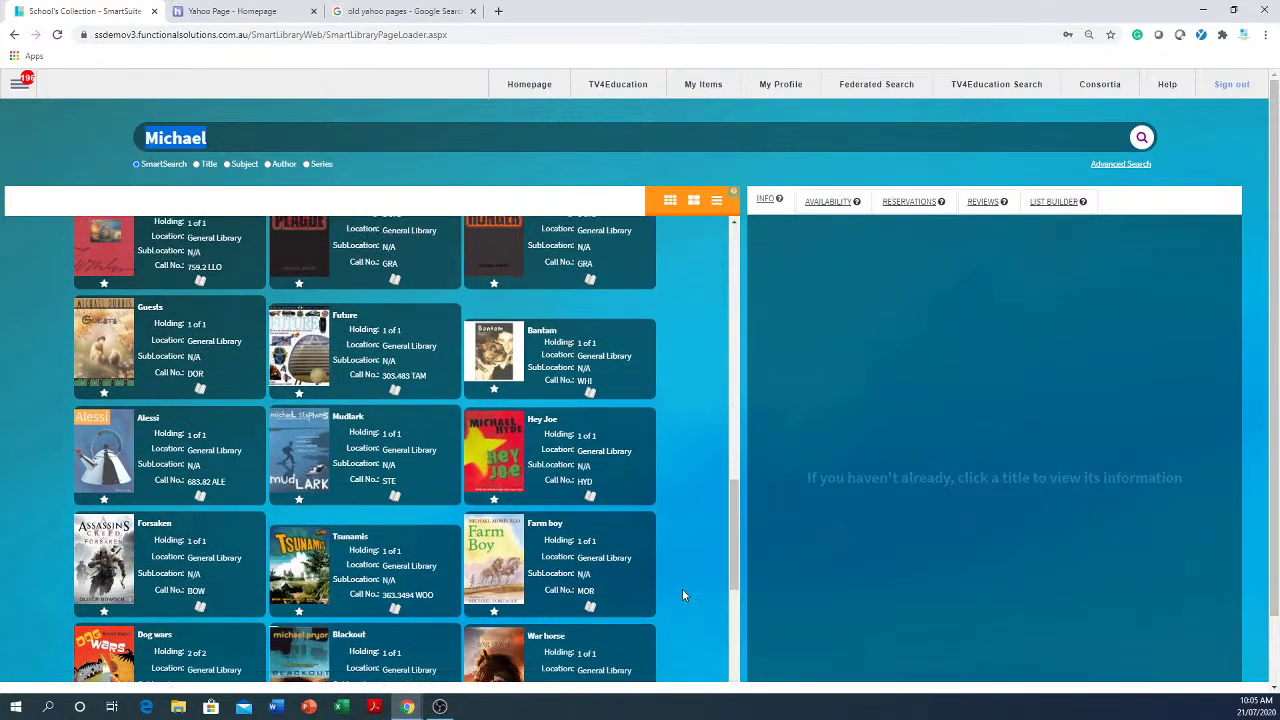
scroll(682, 590, "down", 3)
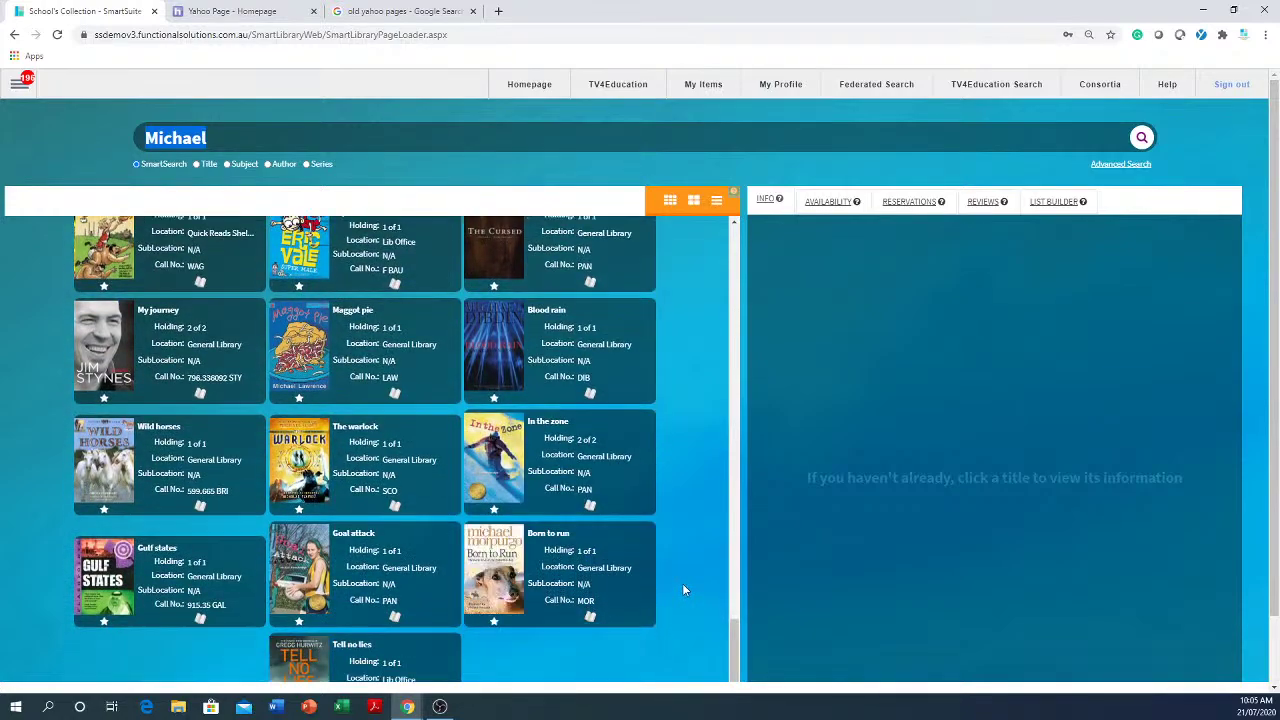
scroll(683, 590, "down", 8)
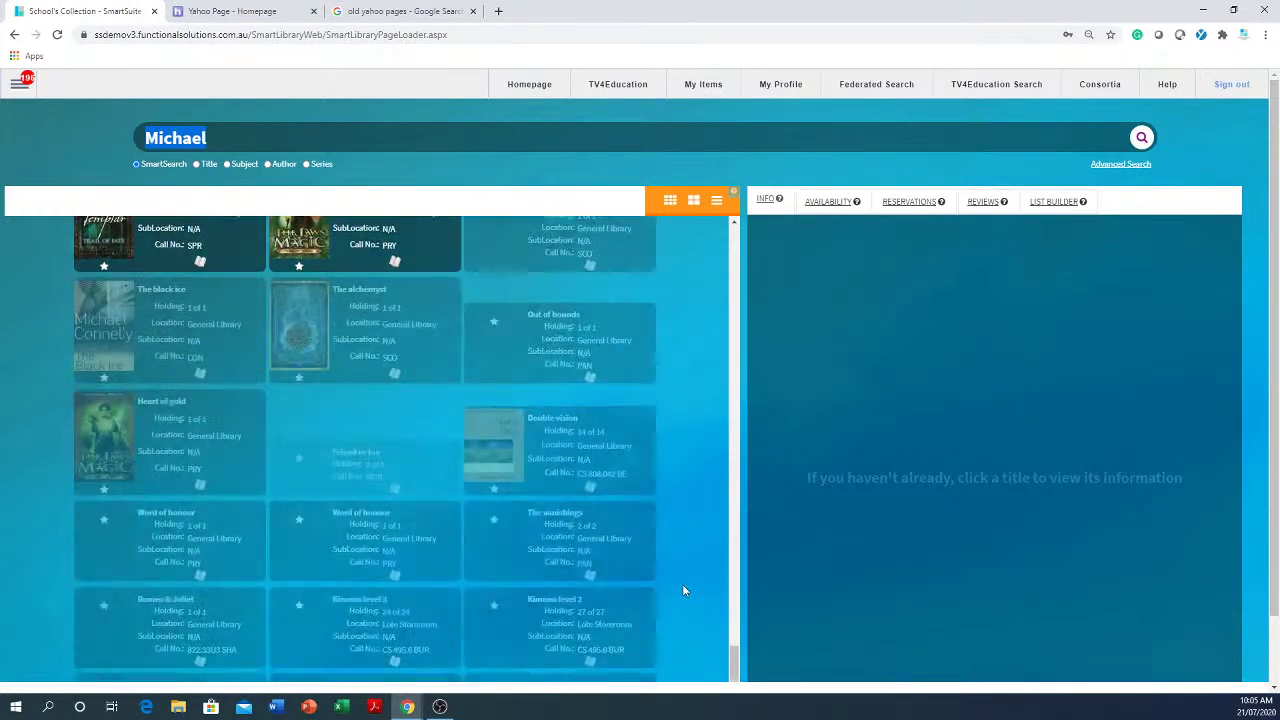
scroll(683, 590, "down", 2)
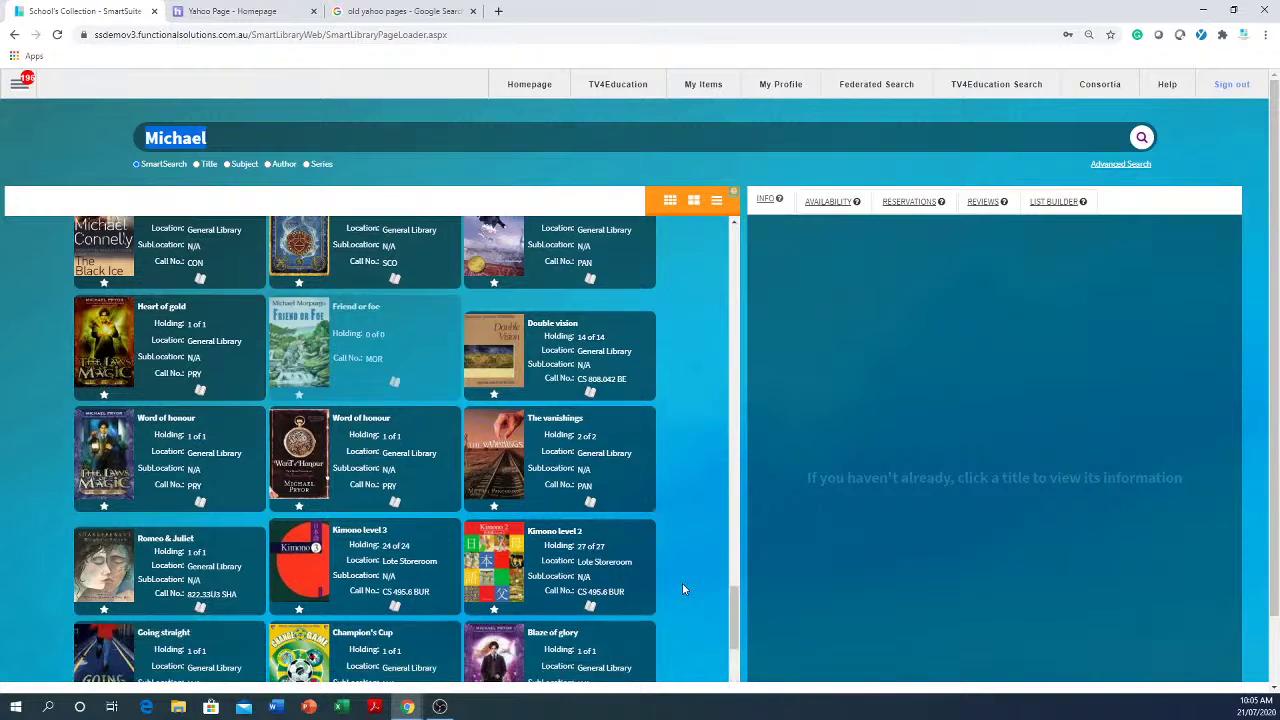
scroll(678, 584, "up", 10)
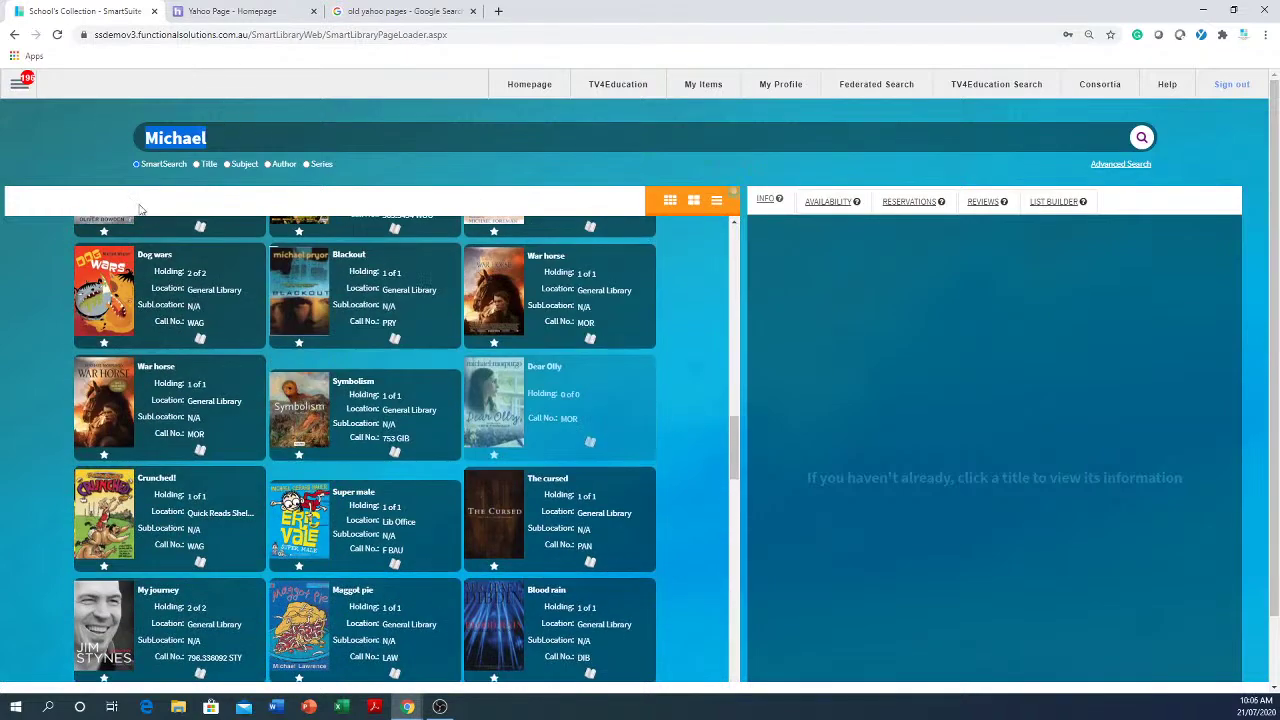
scroll(258, 290, "up", 10)
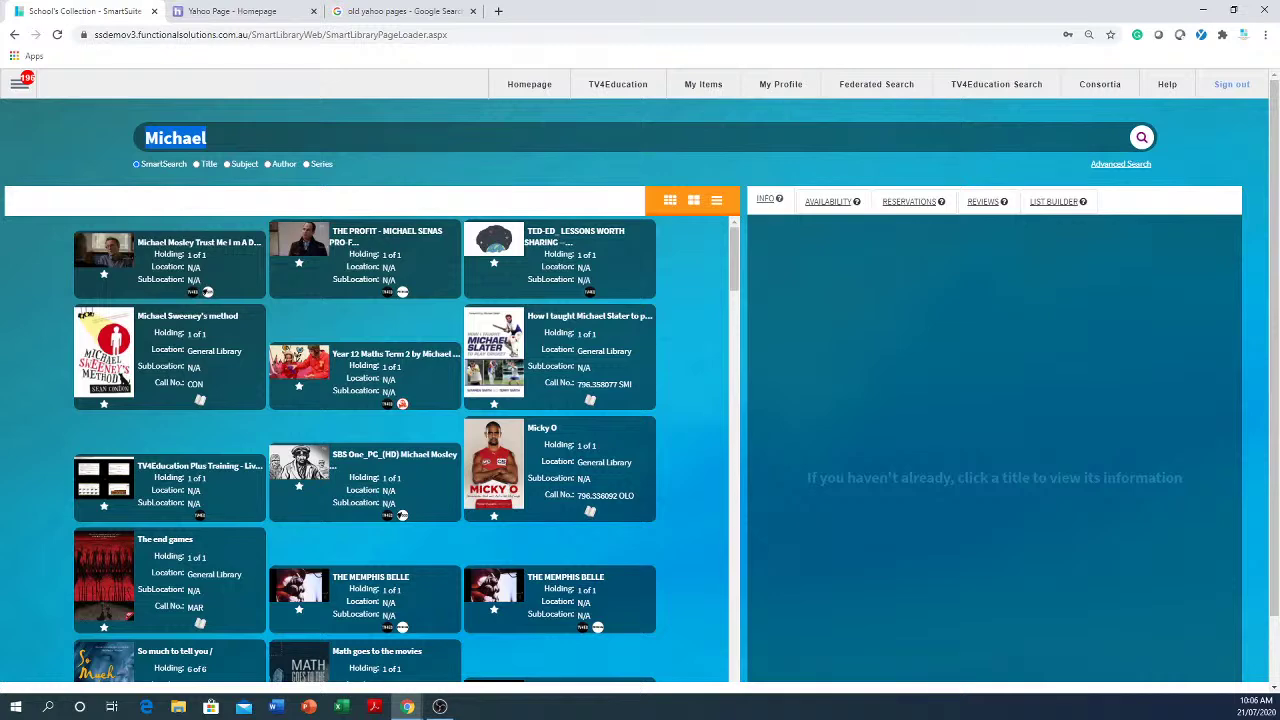
key("BackSpace")
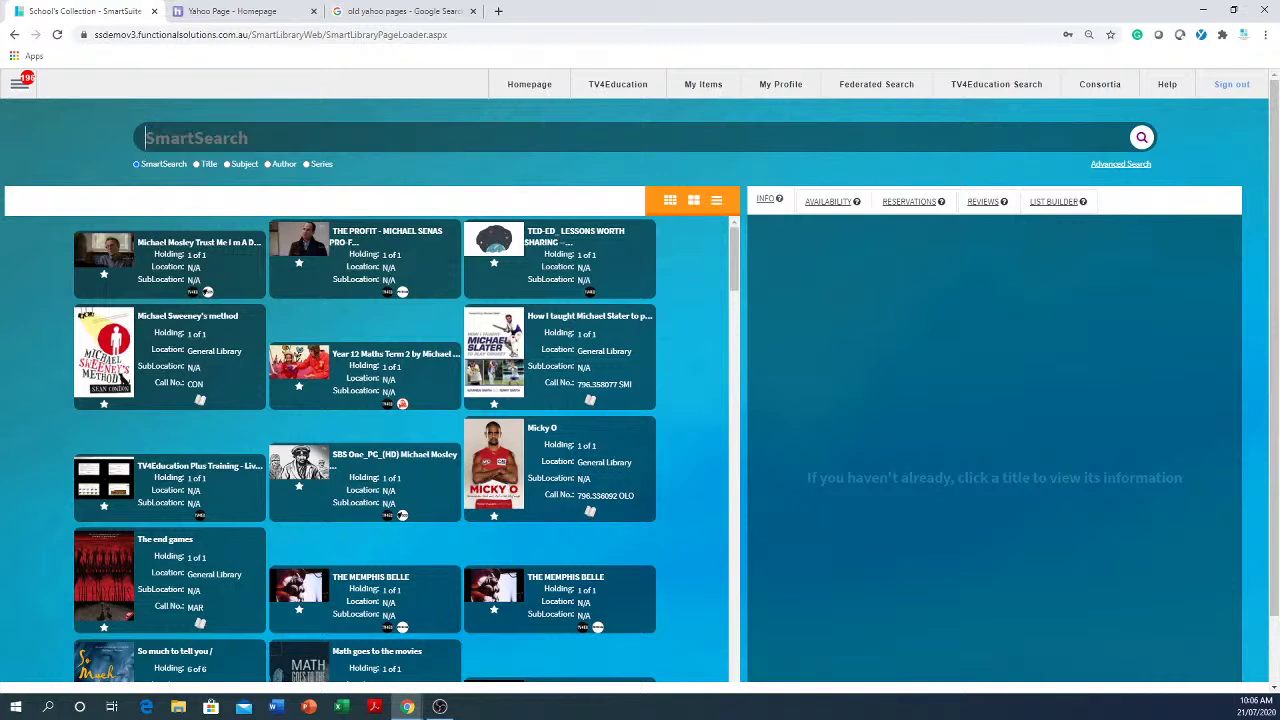
left_click(489, 166)
- Run a Title-only search for 'michael', load all nine results, then clear the query
left_click(197, 165)
type("mic")
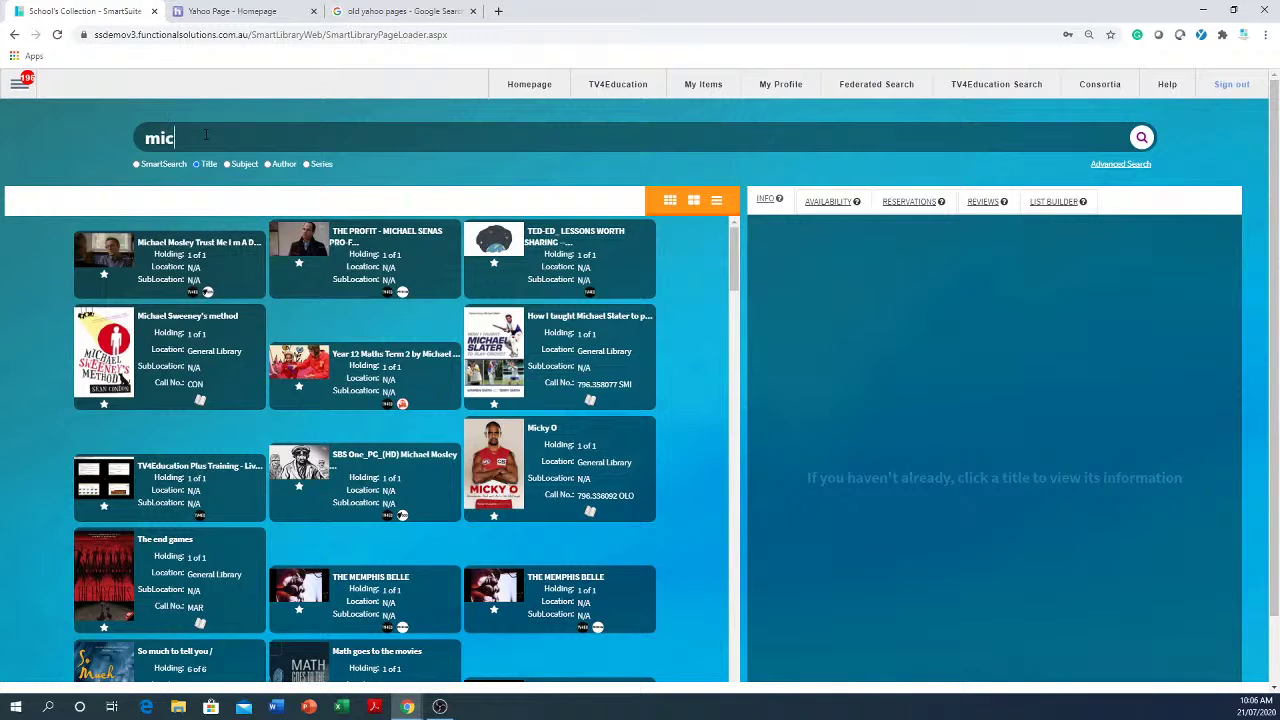
type("hael")
key("Return")
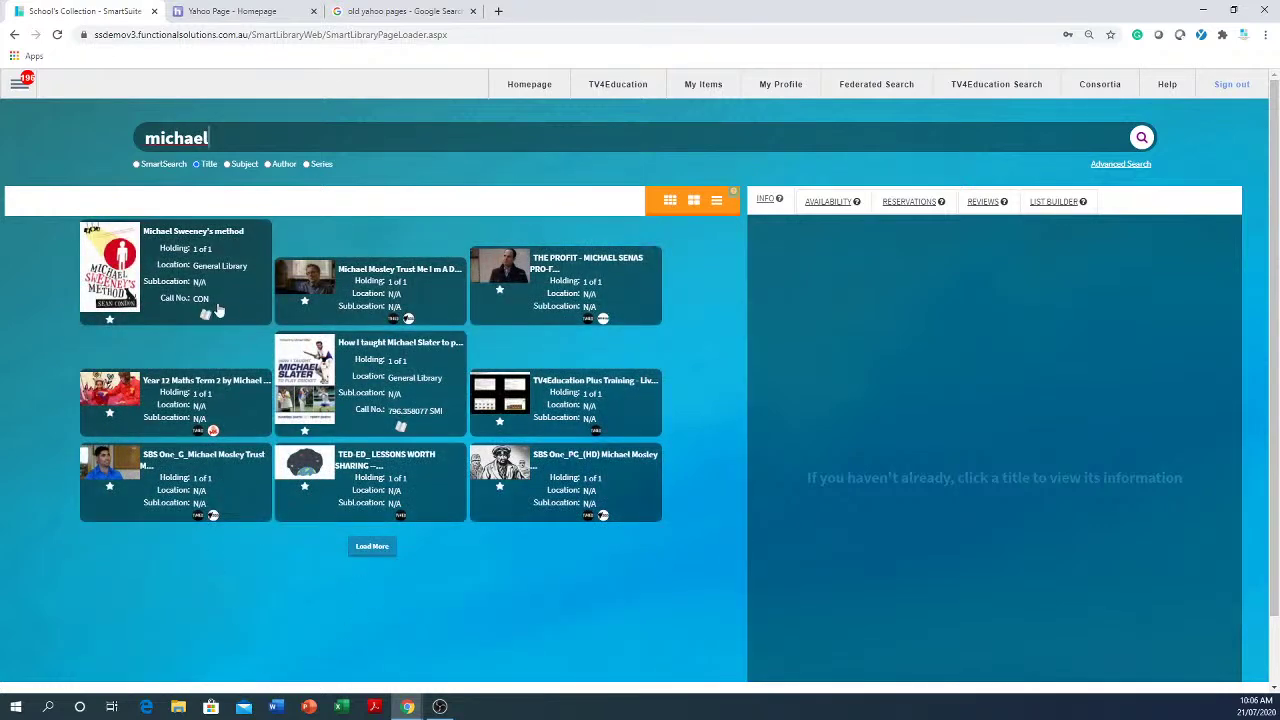
left_click(378, 551)
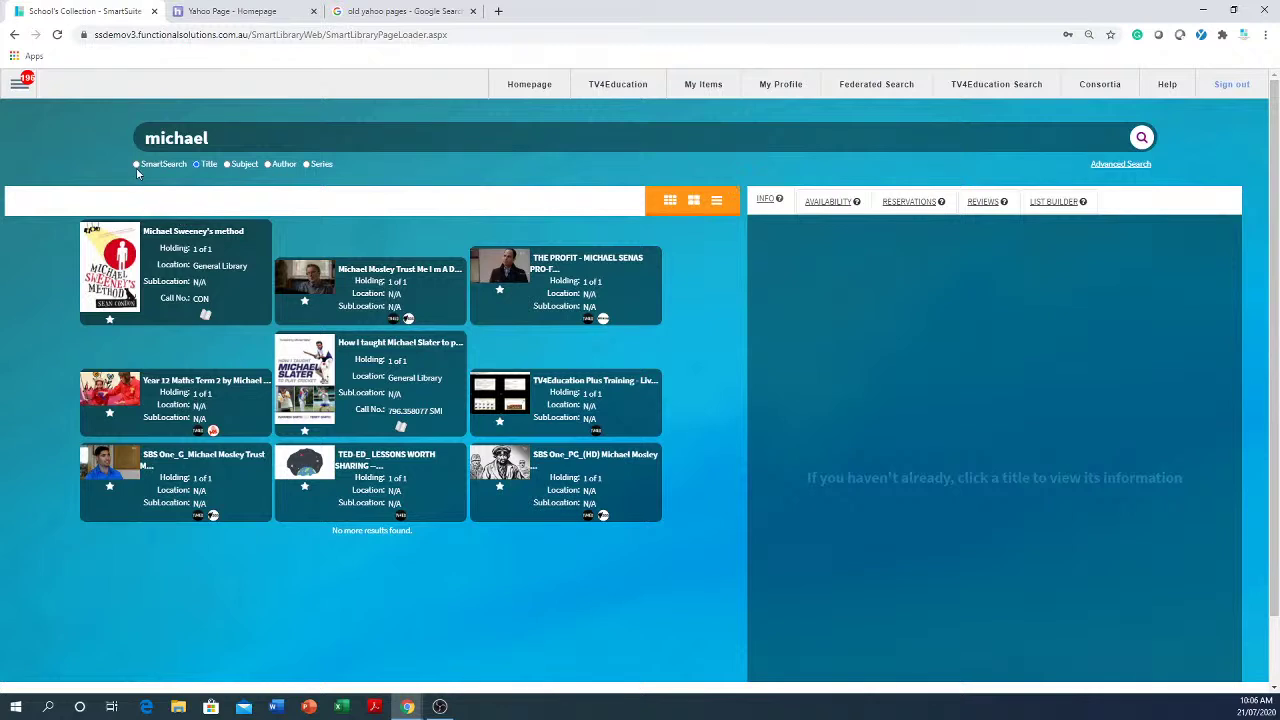
left_click_drag(241, 134, 93, 116)
key("BackSpace")
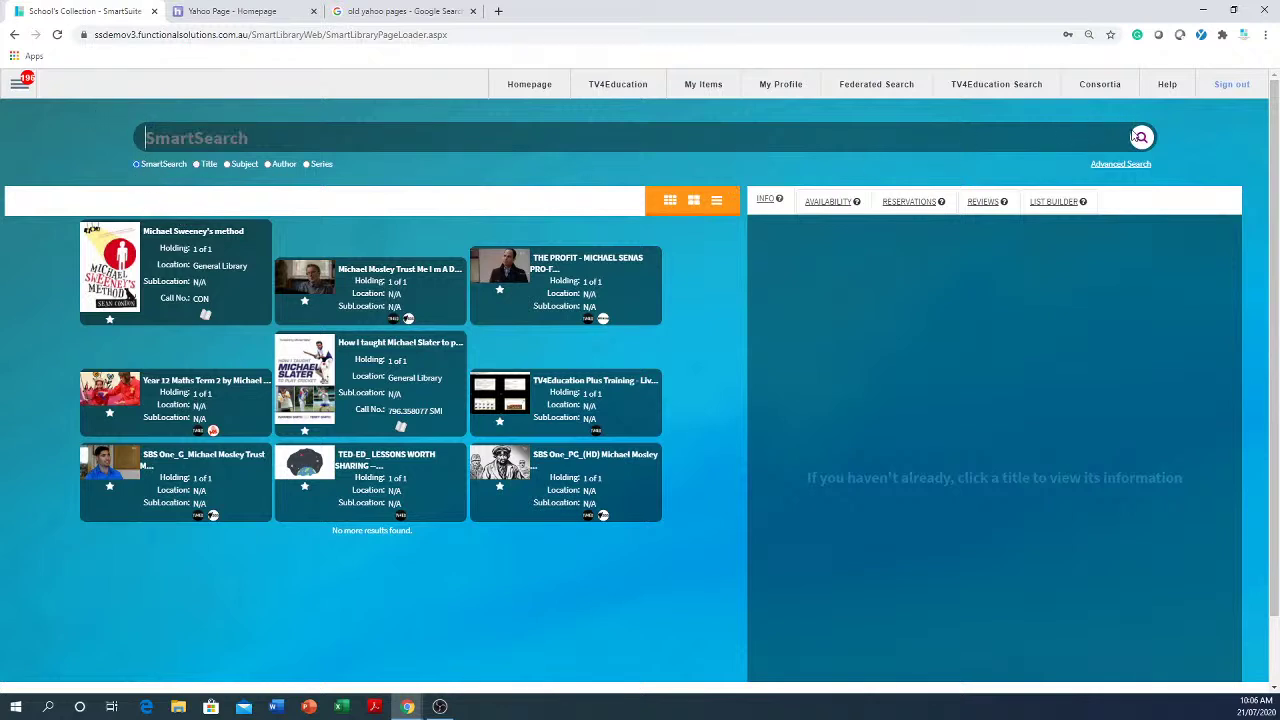
- Run an empty catalogue search and load more collection results
left_click(1143, 140)
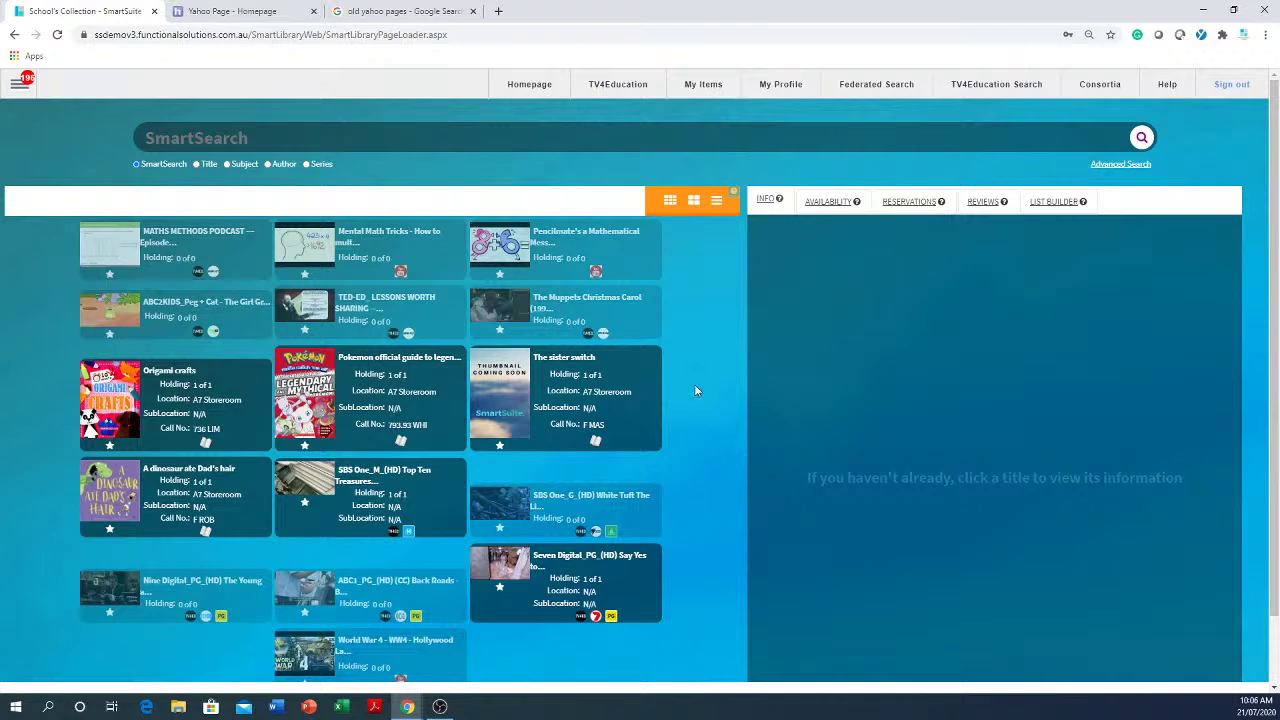
scroll(694, 384, "down", 1)
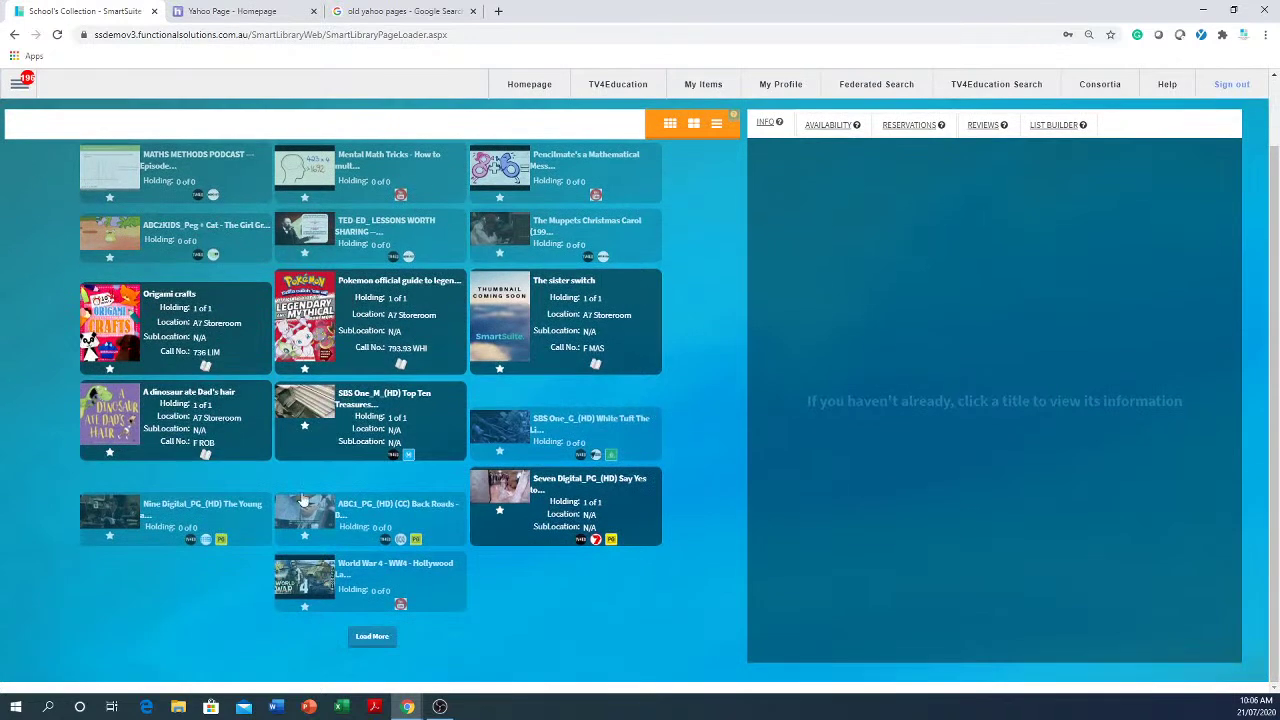
scroll(558, 528, "up", 1)
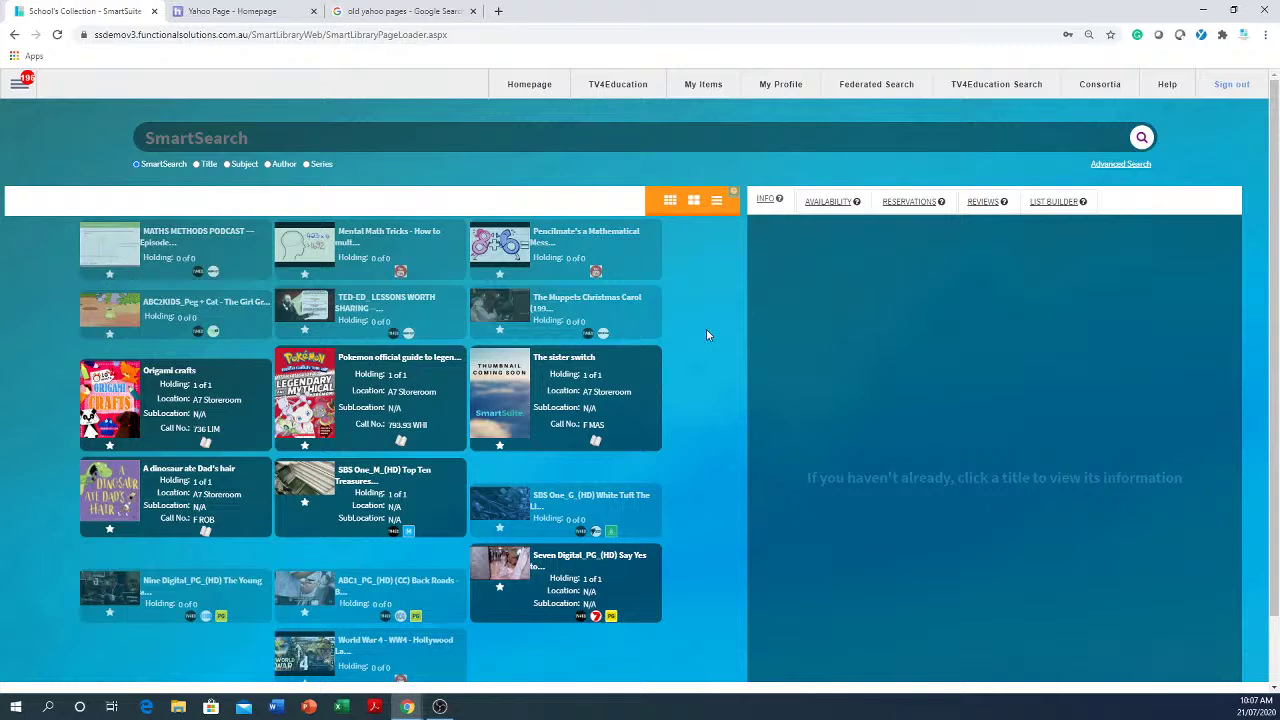
scroll(706, 334, "down", 1)
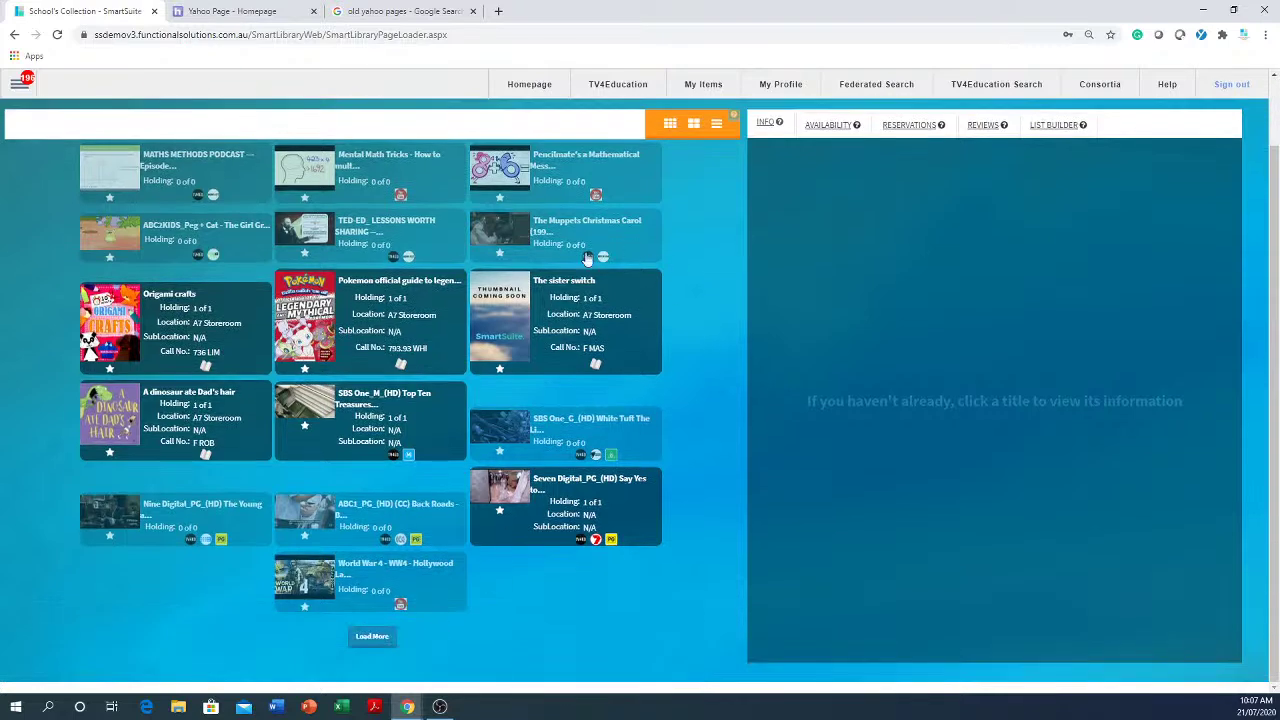
left_click(360, 638)
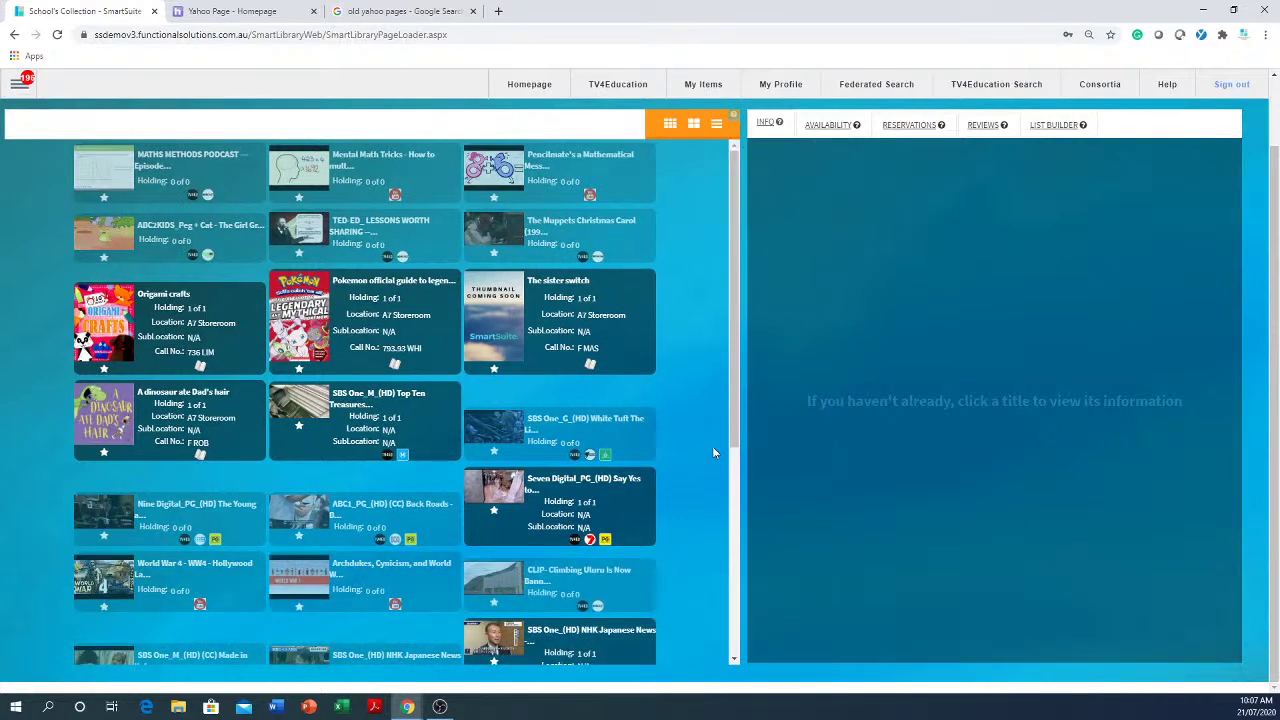
- Scroll to the end of the collection list and back up to the top
scroll(712, 446, "down", 4)
scroll(699, 450, "down", 2)
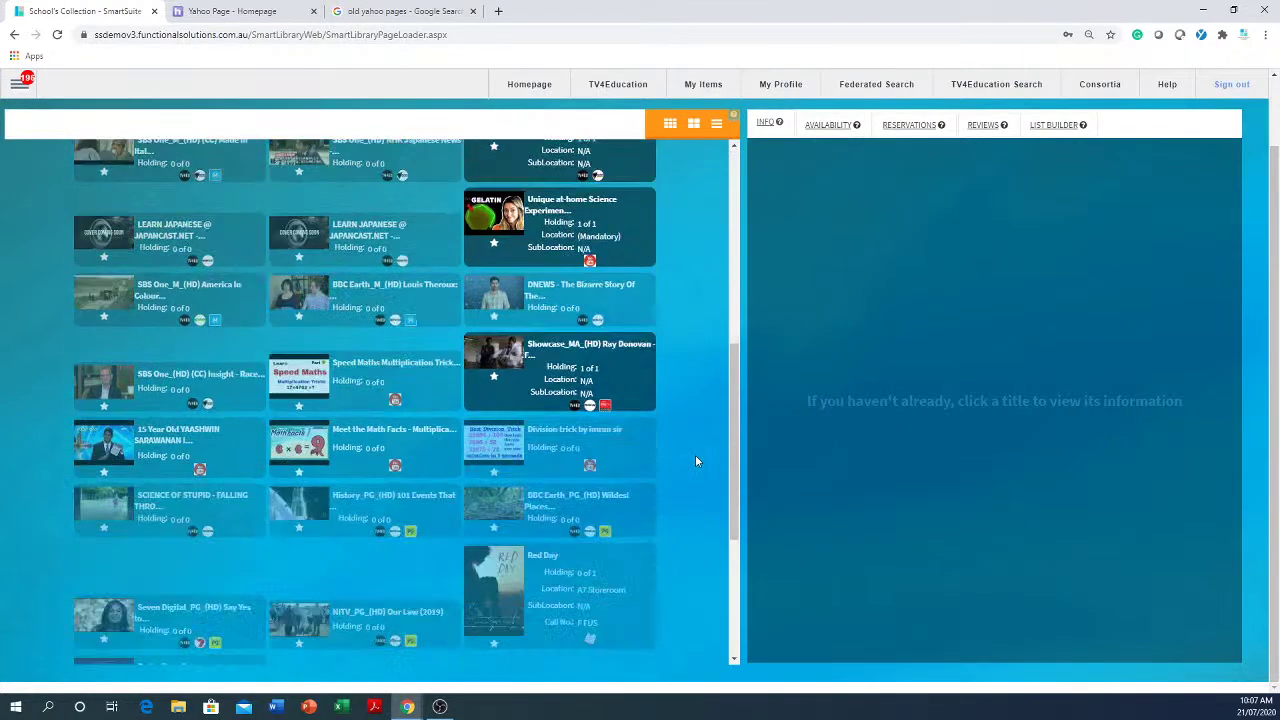
scroll(694, 458, "down", 10)
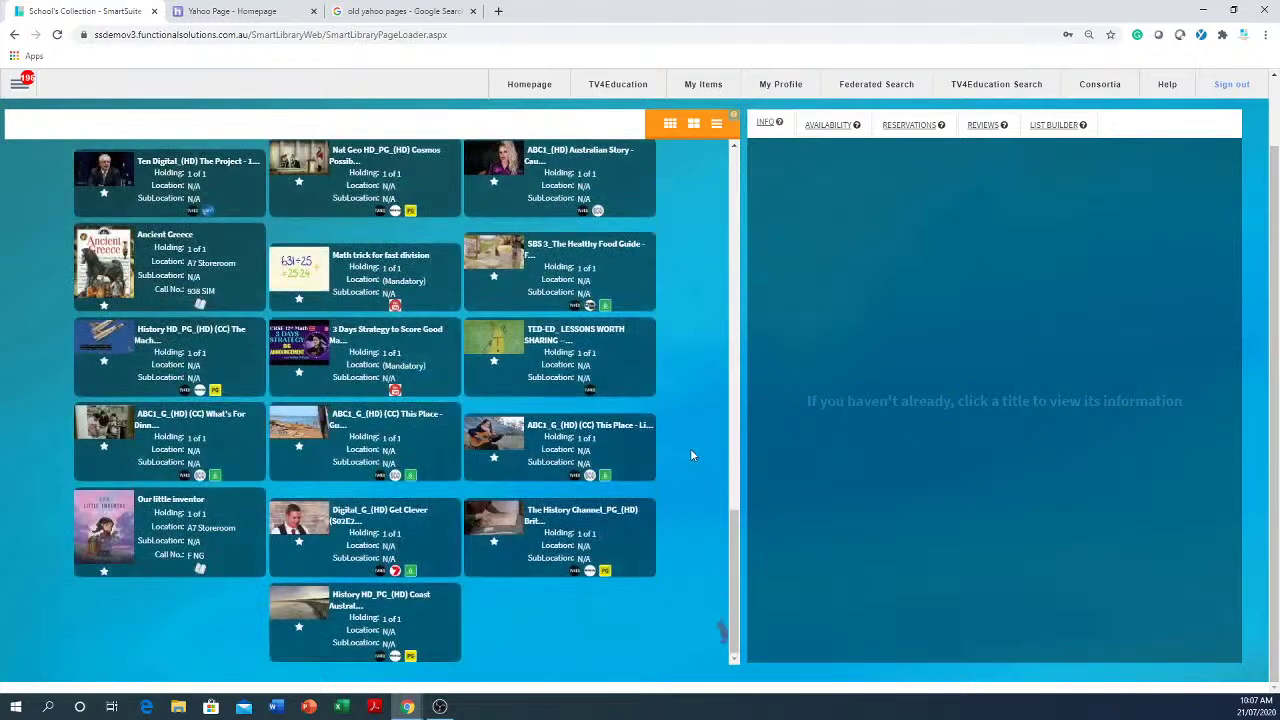
scroll(690, 456, "down", 6)
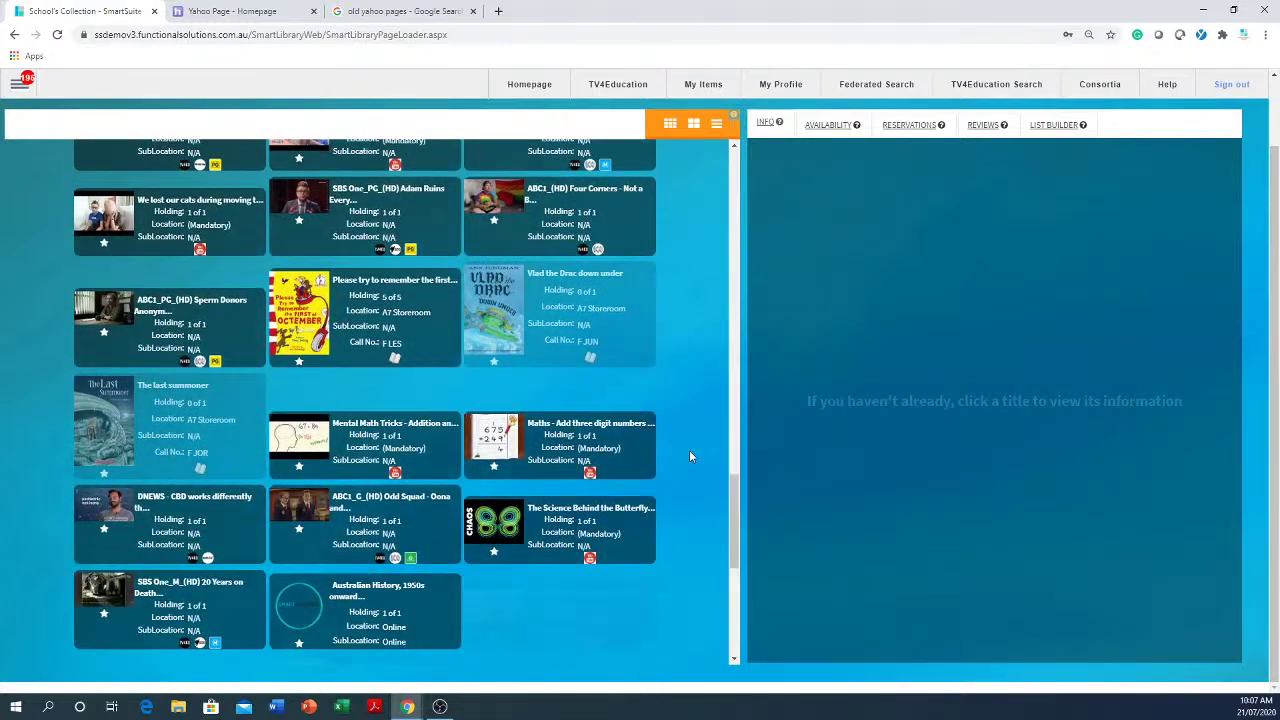
scroll(689, 456, "down", 10)
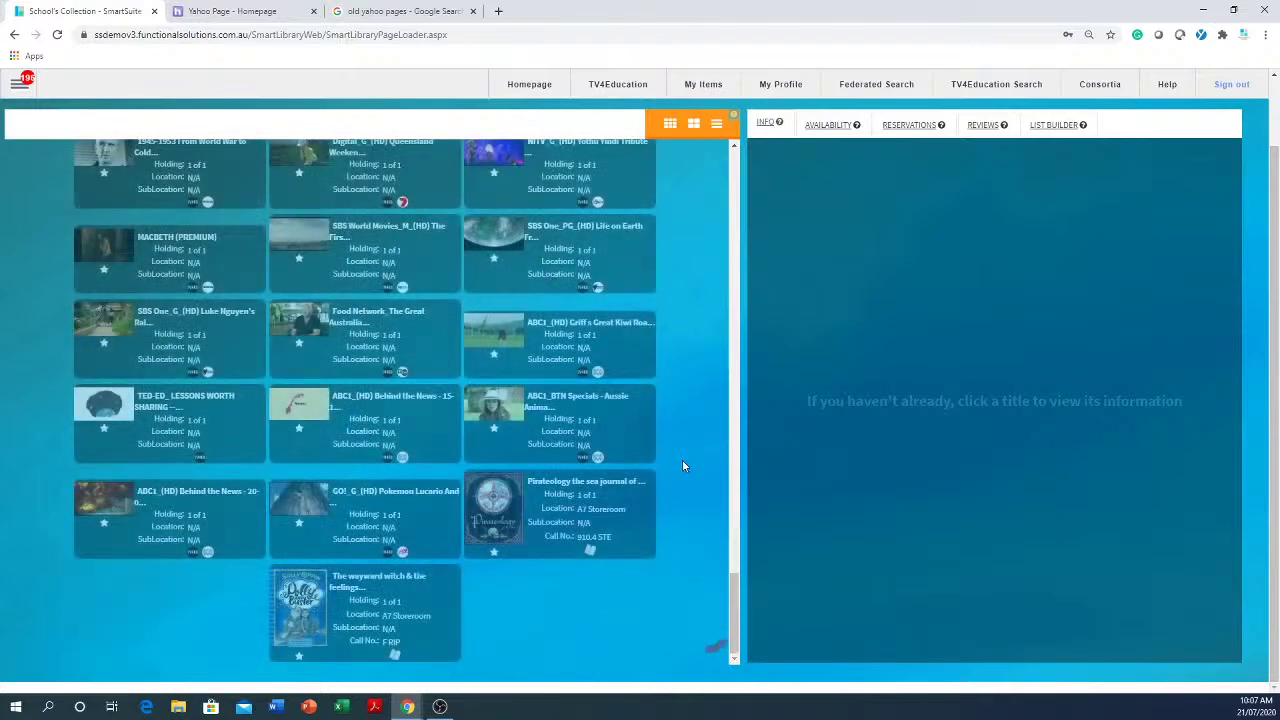
scroll(681, 459, "down", 5)
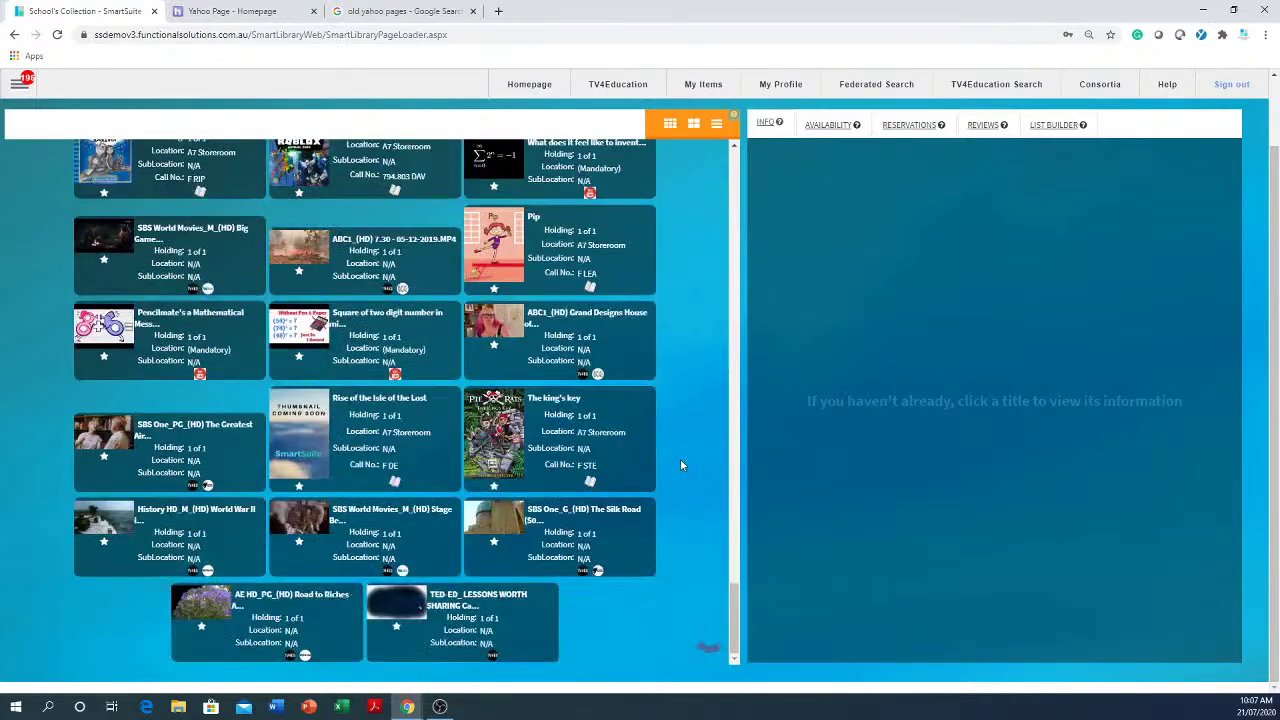
scroll(679, 457, "down", 5)
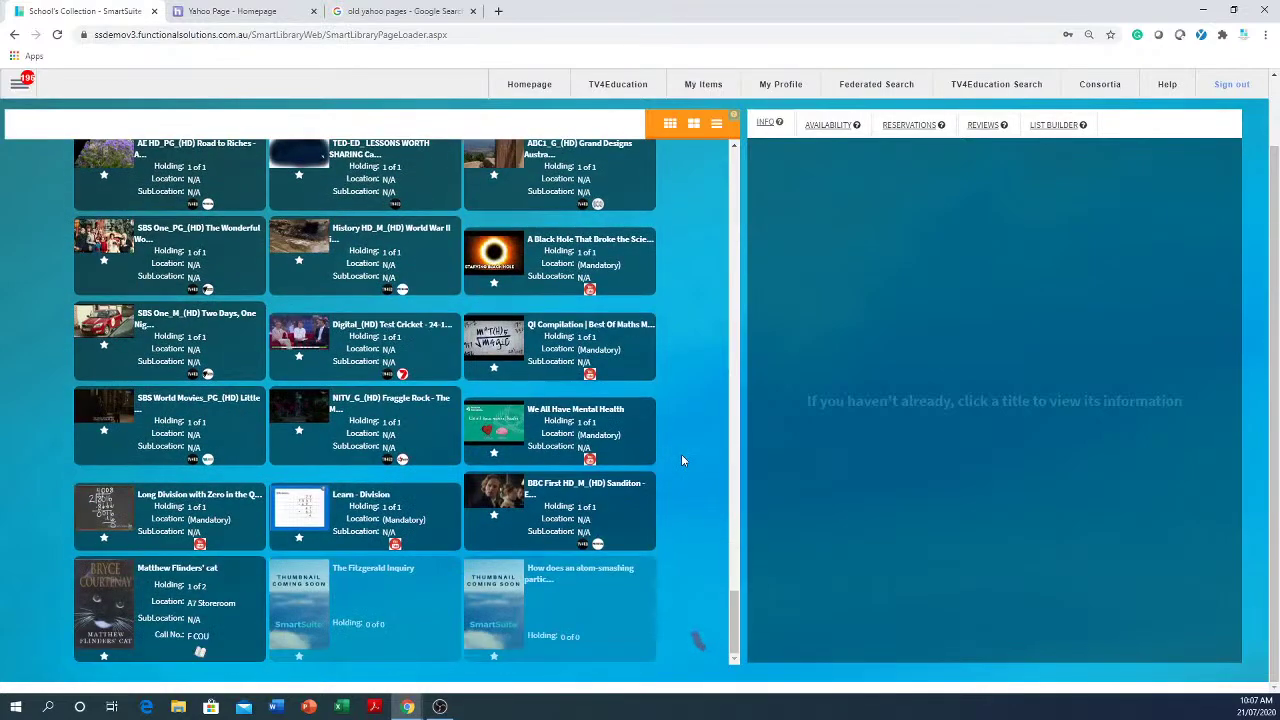
scroll(681, 460, "down", 5)
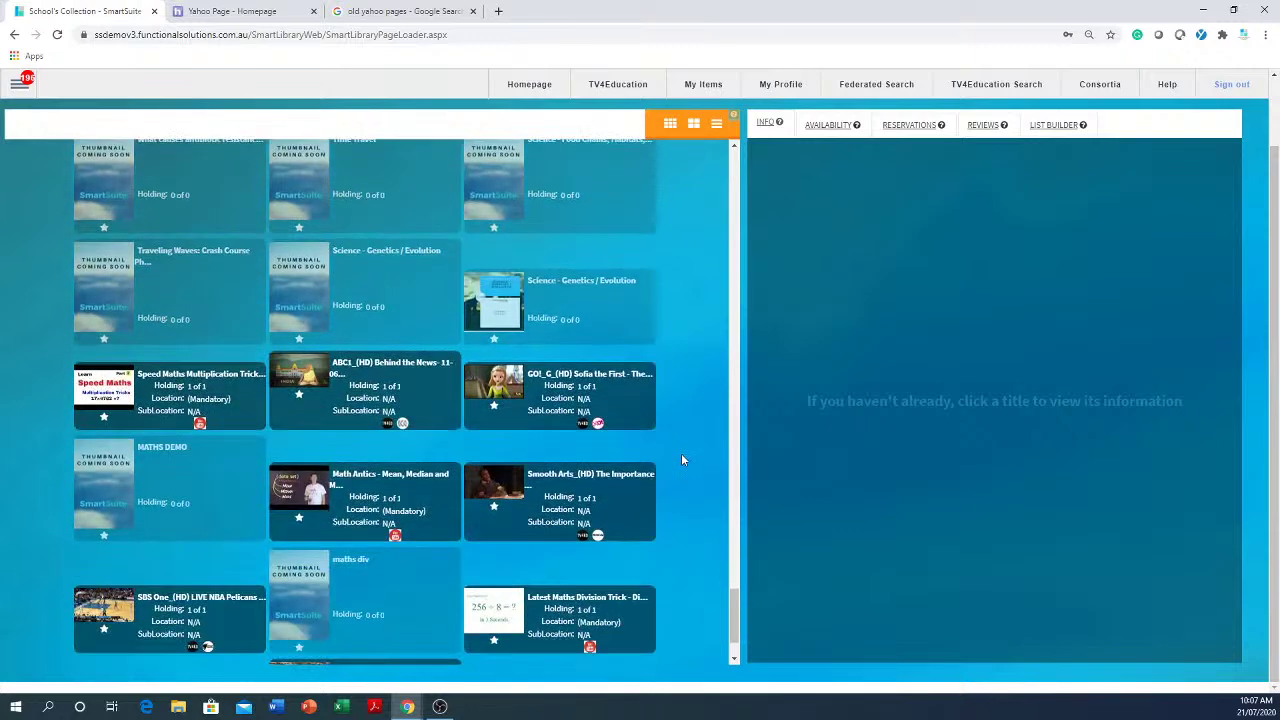
scroll(681, 460, "down", 1)
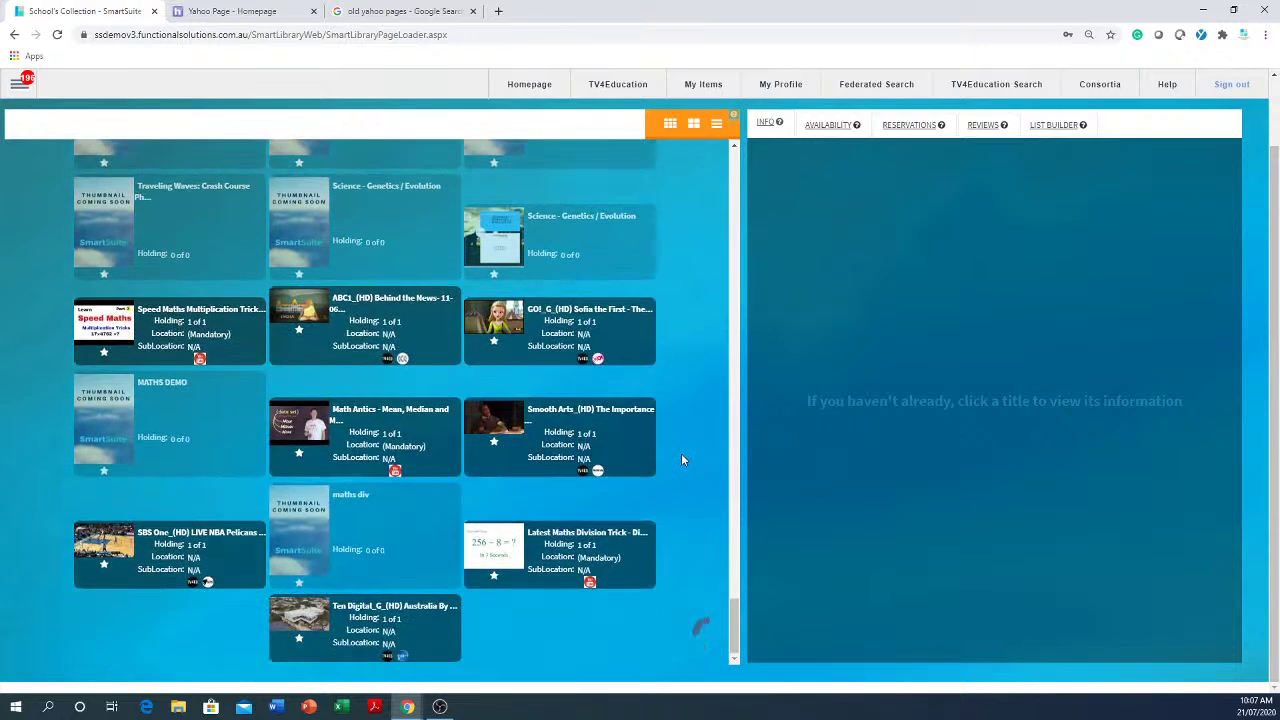
scroll(681, 460, "down", 5)
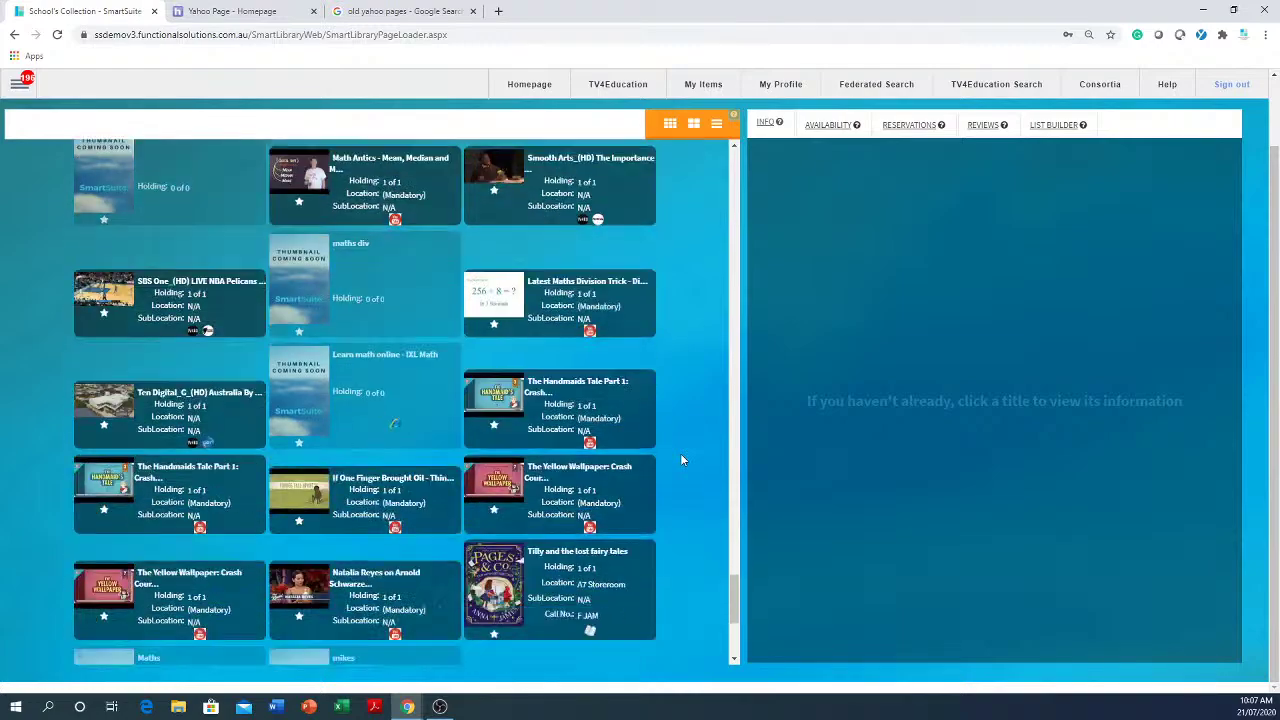
scroll(686, 457, "down", 5)
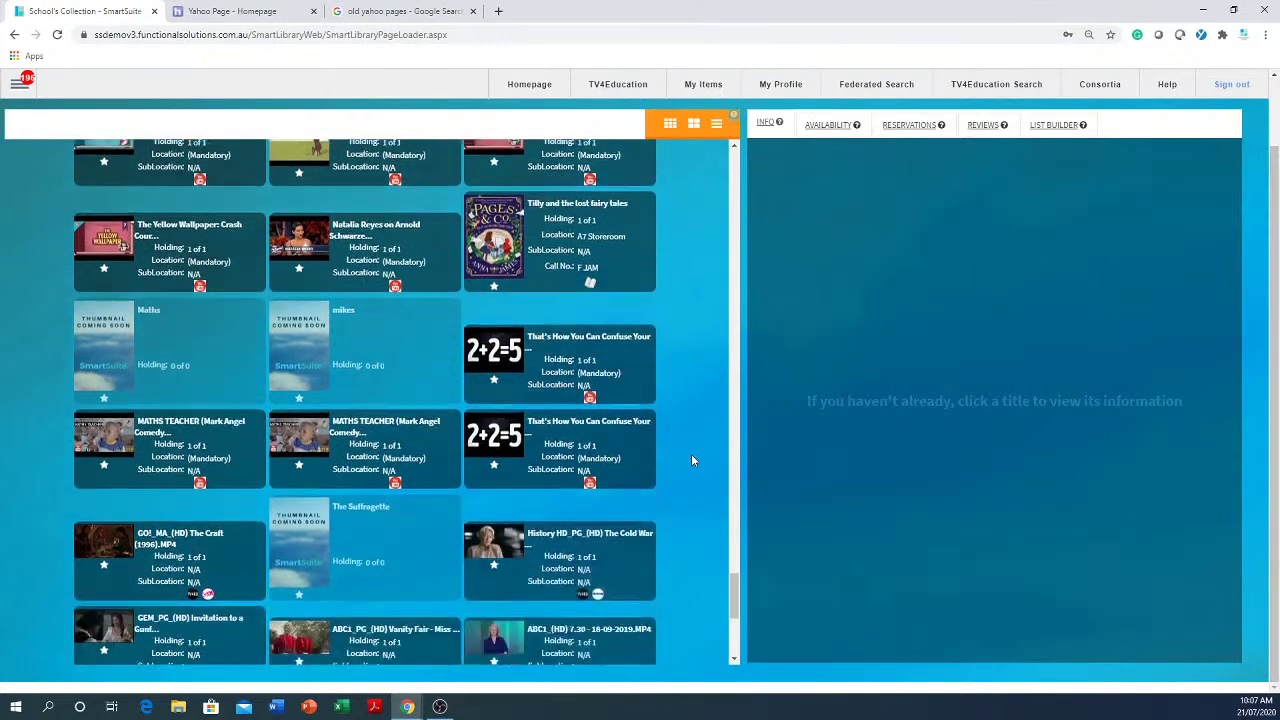
scroll(689, 500, "down", 6)
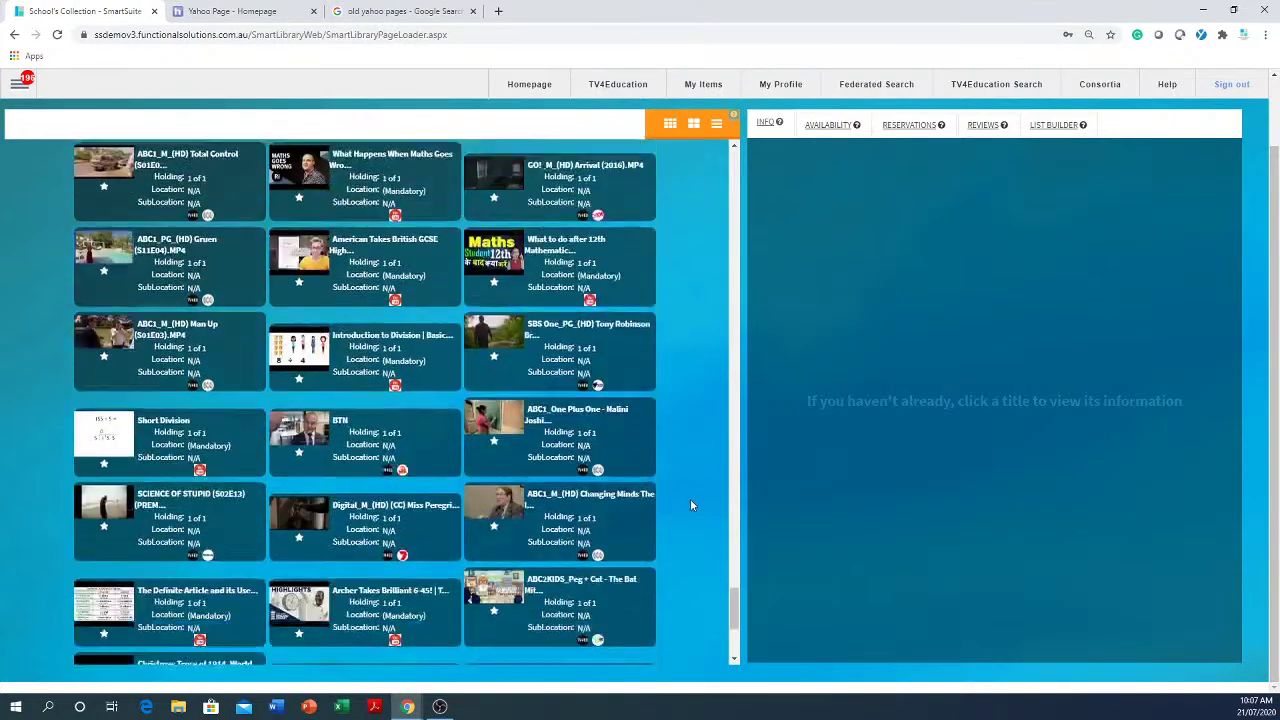
scroll(686, 497, "down", 5)
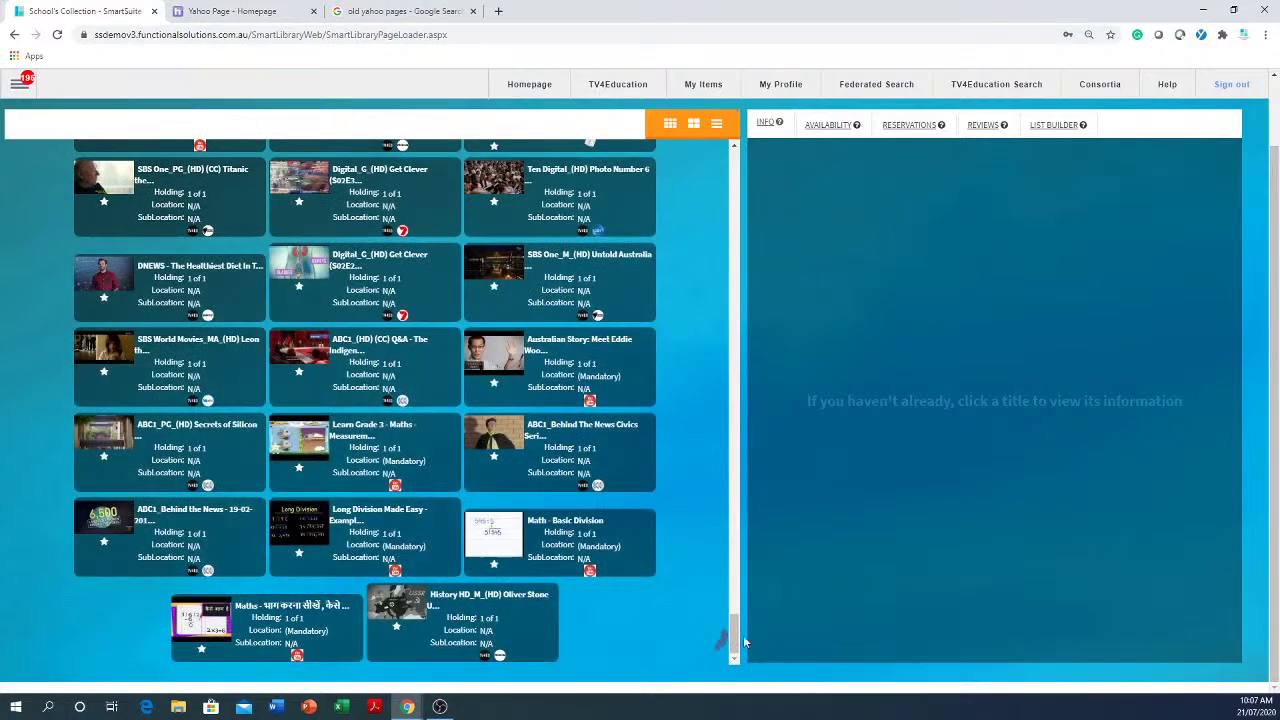
left_click_drag(736, 618, 737, 158)
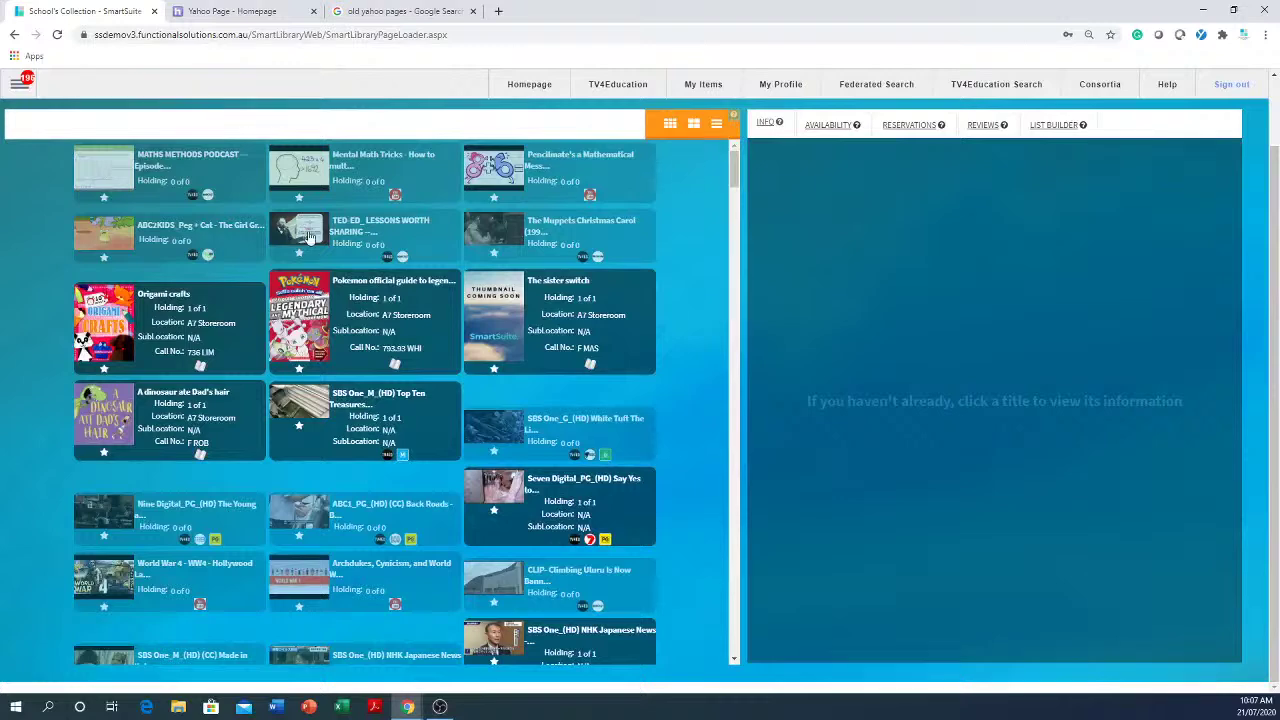
scroll(381, 341, "up", 2)
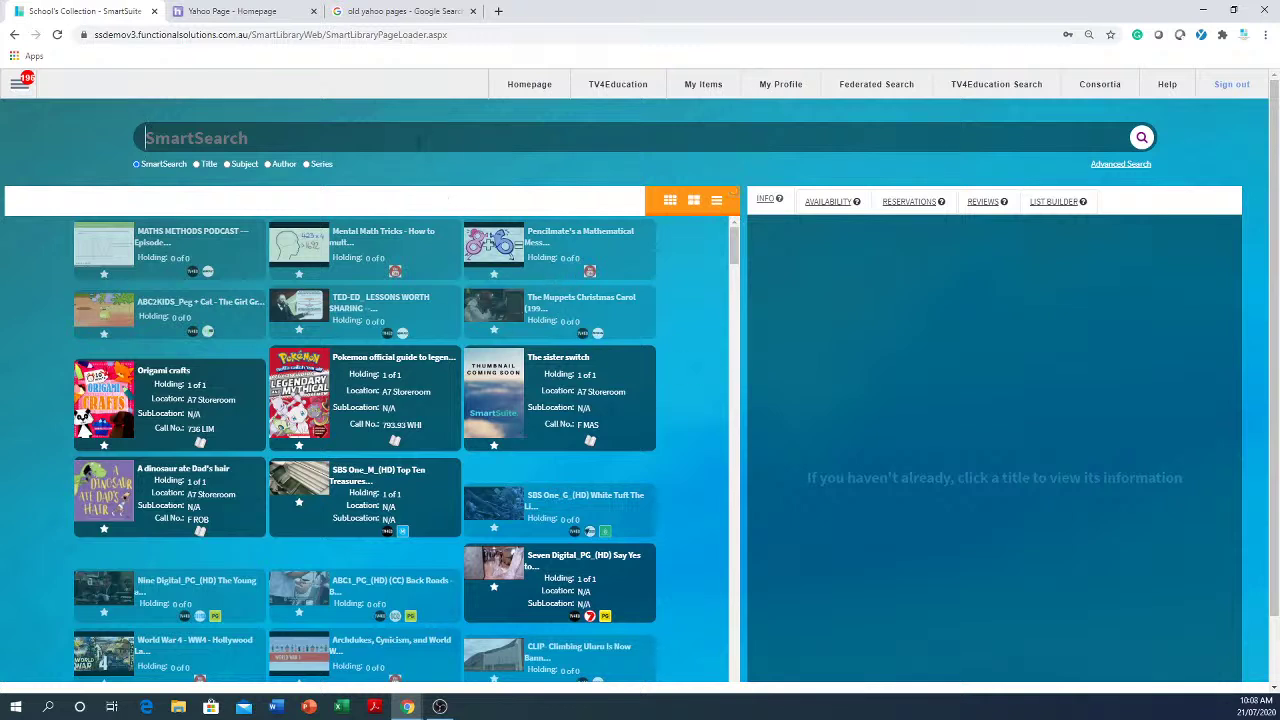
- Search the catalogue for 'world war' and open Advanced Search carrying that keyword
type("world ")
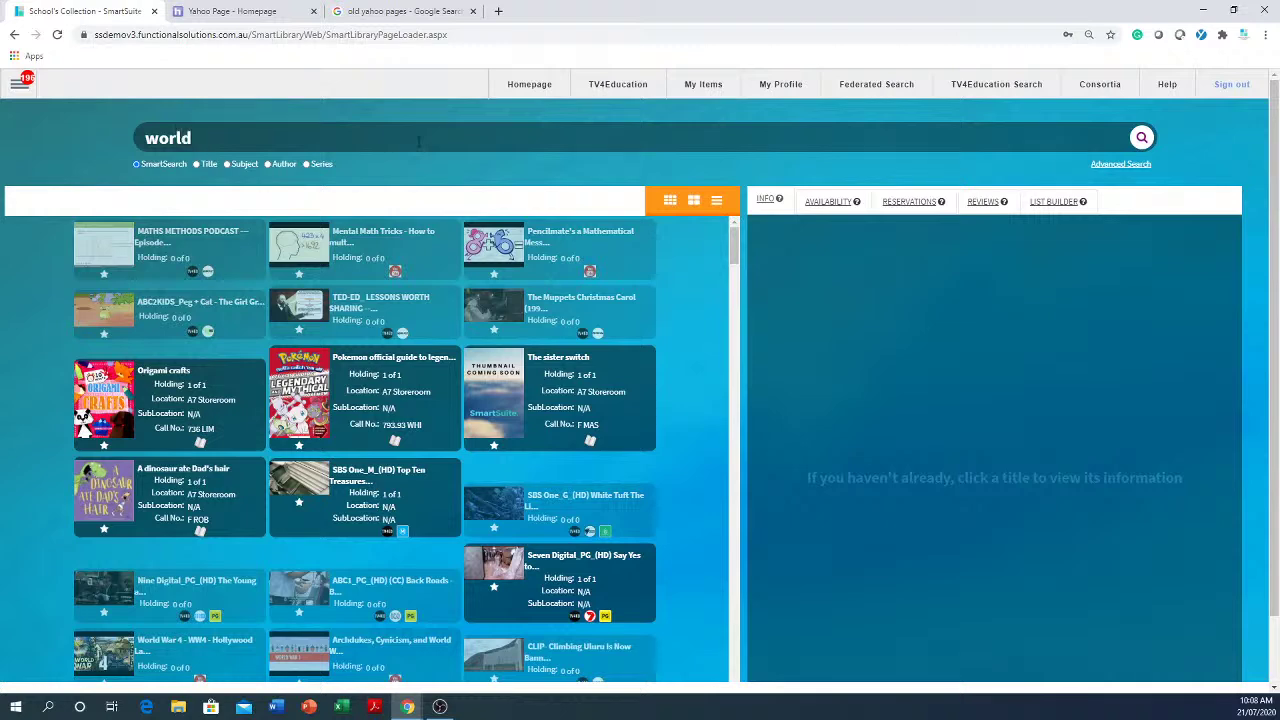
type("war")
key("Return")
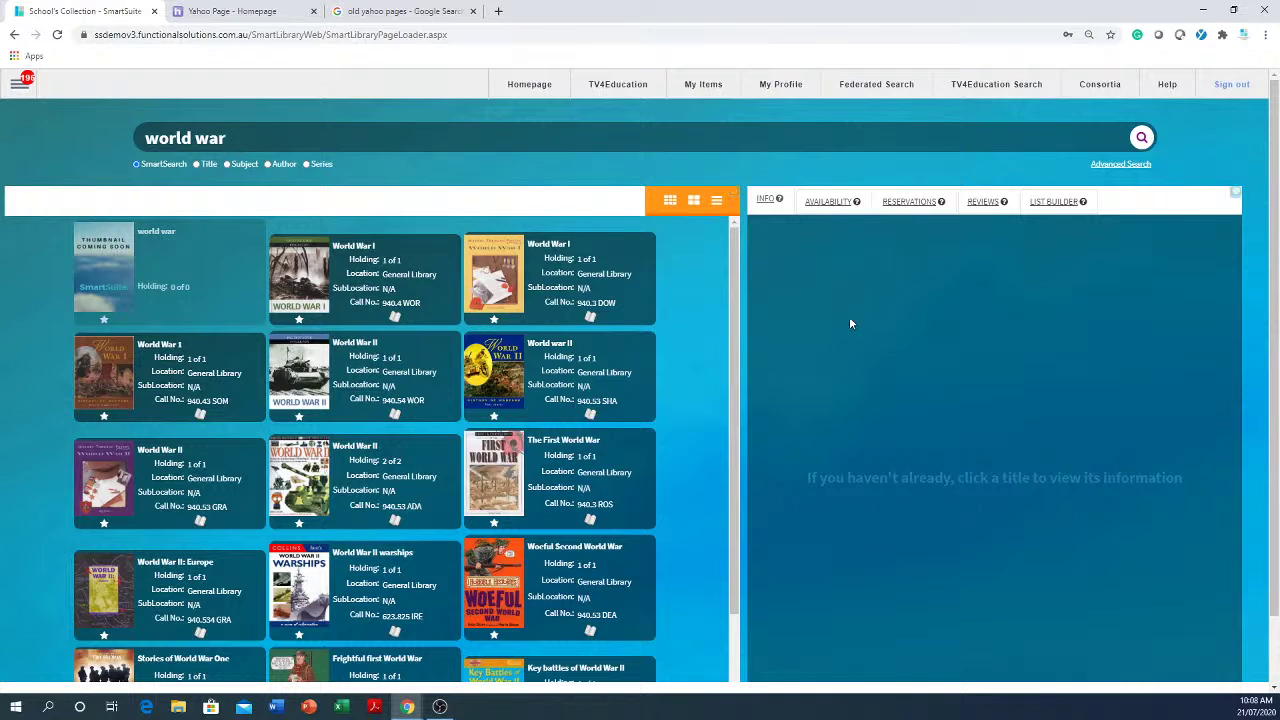
left_click(1121, 165)
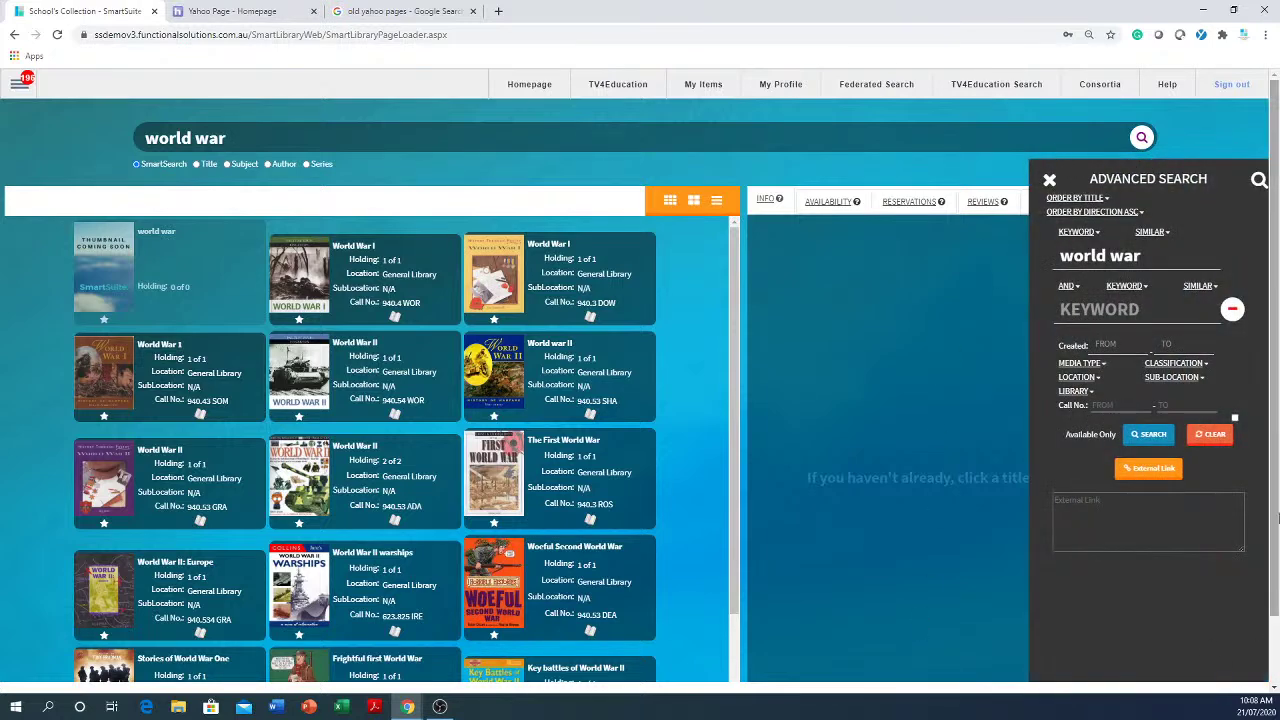
- Run the 'world war' keyword advanced search and copy its external link to the clipboard
left_click(1080, 233)
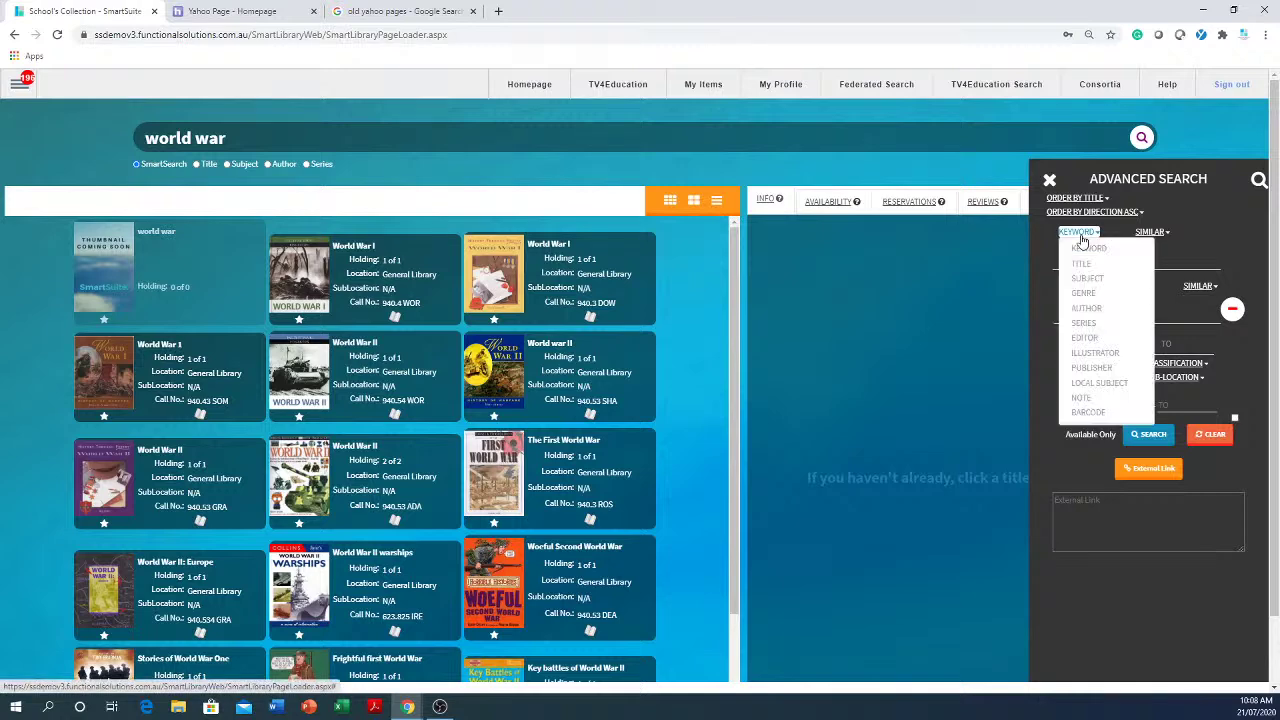
left_click(1082, 243)
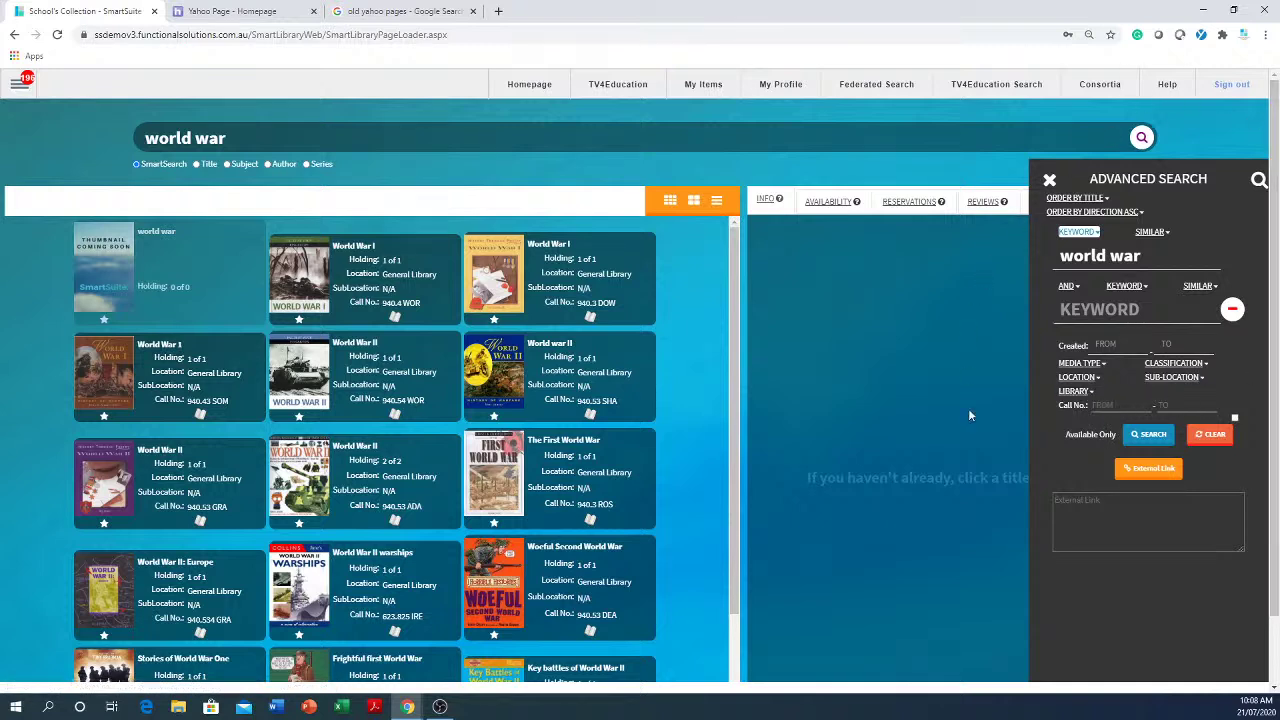
left_click(1147, 437)
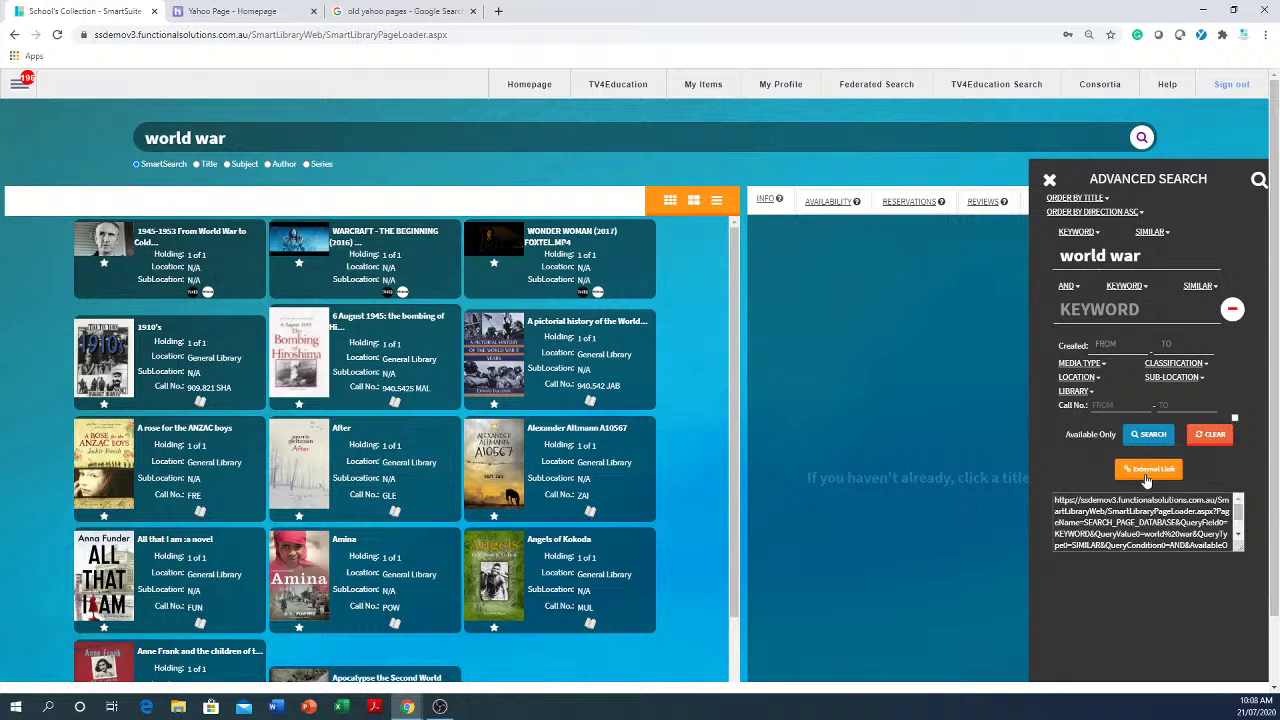
left_click(1150, 470)
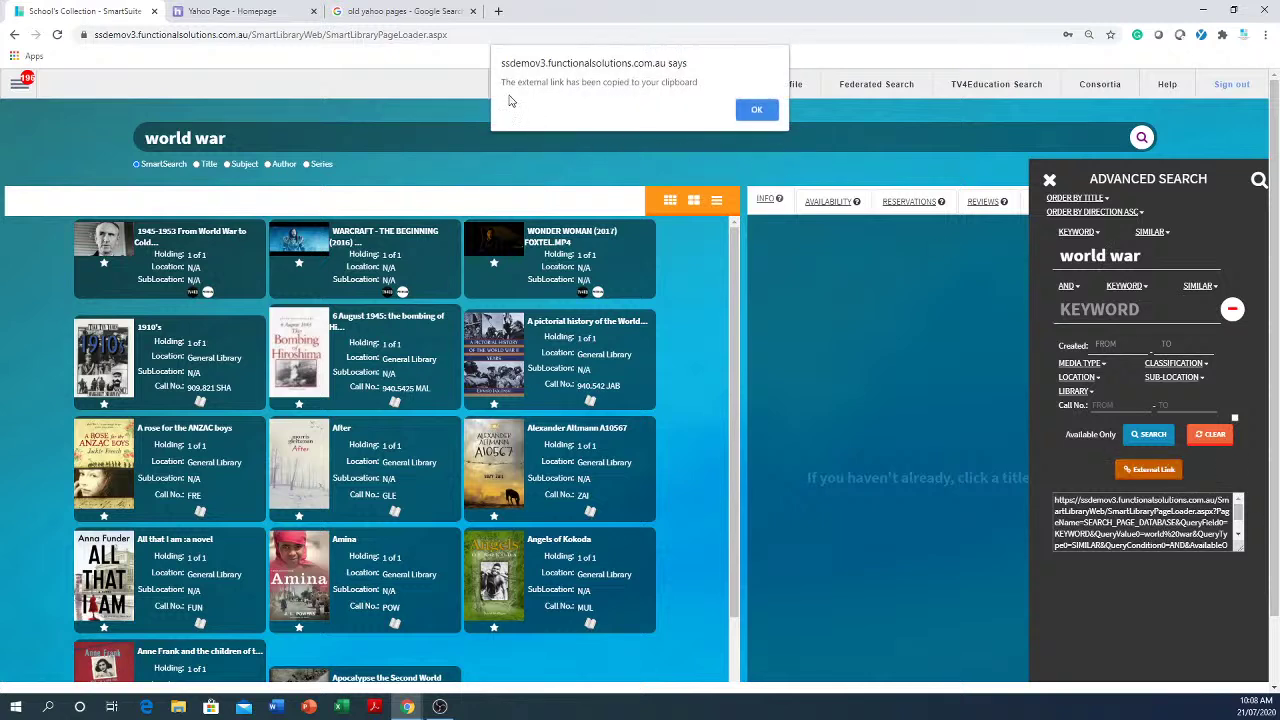
left_click(757, 110)
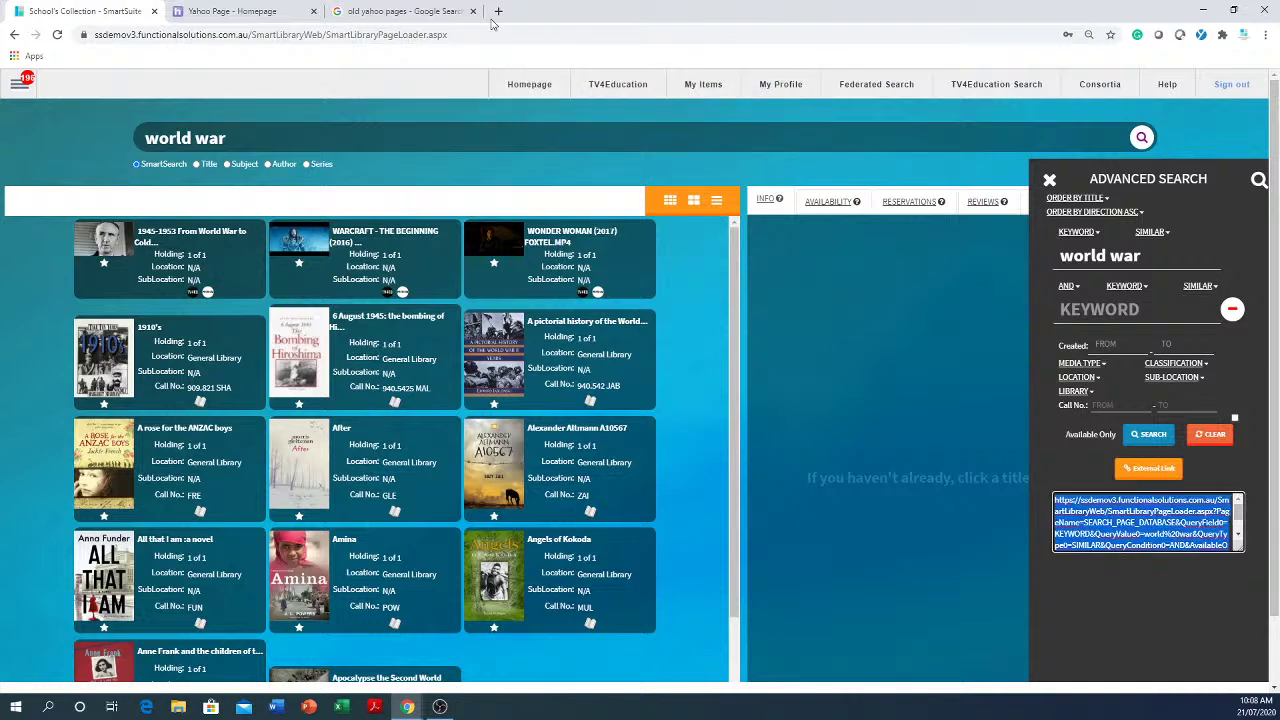
- Paste the copied world war search link into a new Chrome tab and load it
left_click(498, 11)
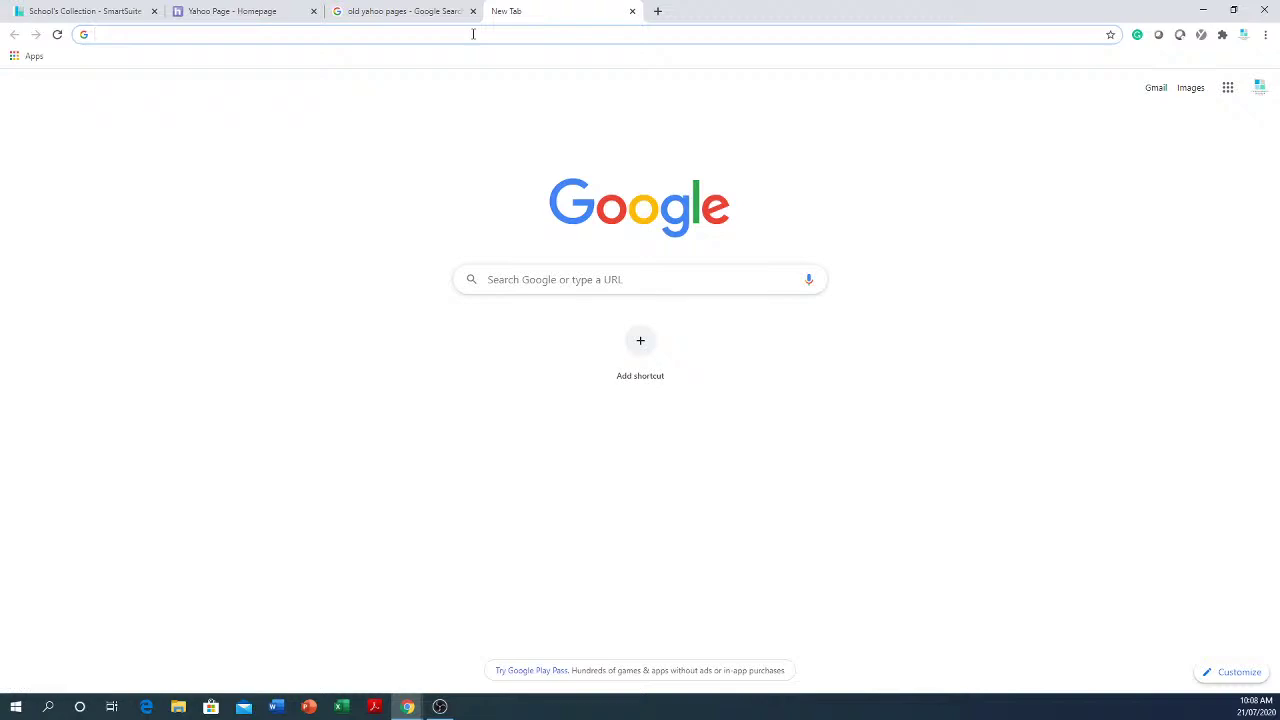
right_click(473, 35)
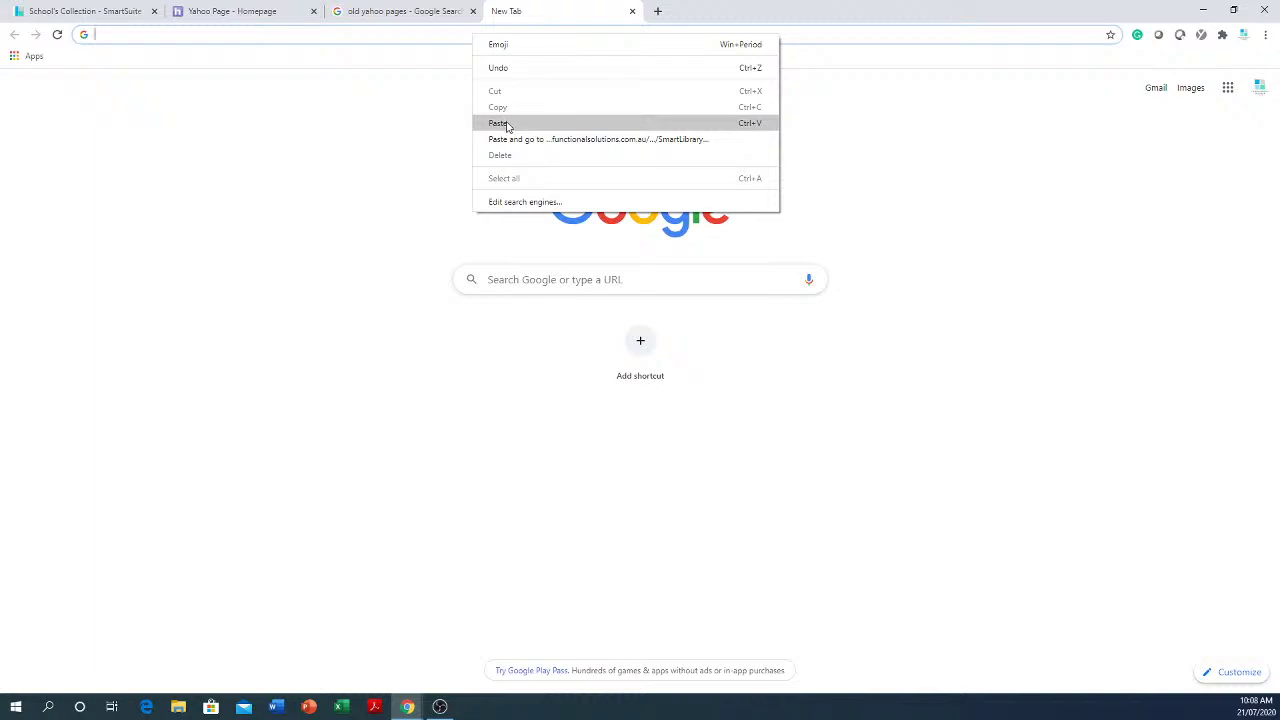
left_click(507, 125)
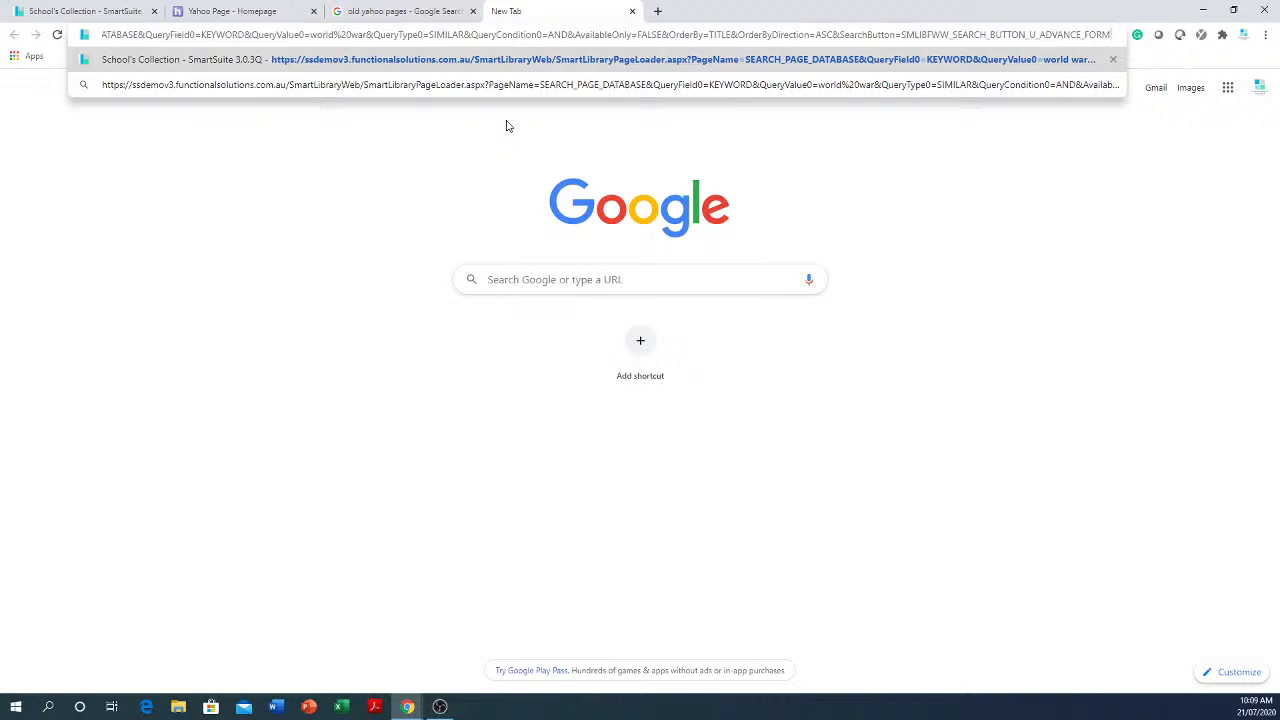
key("Return")
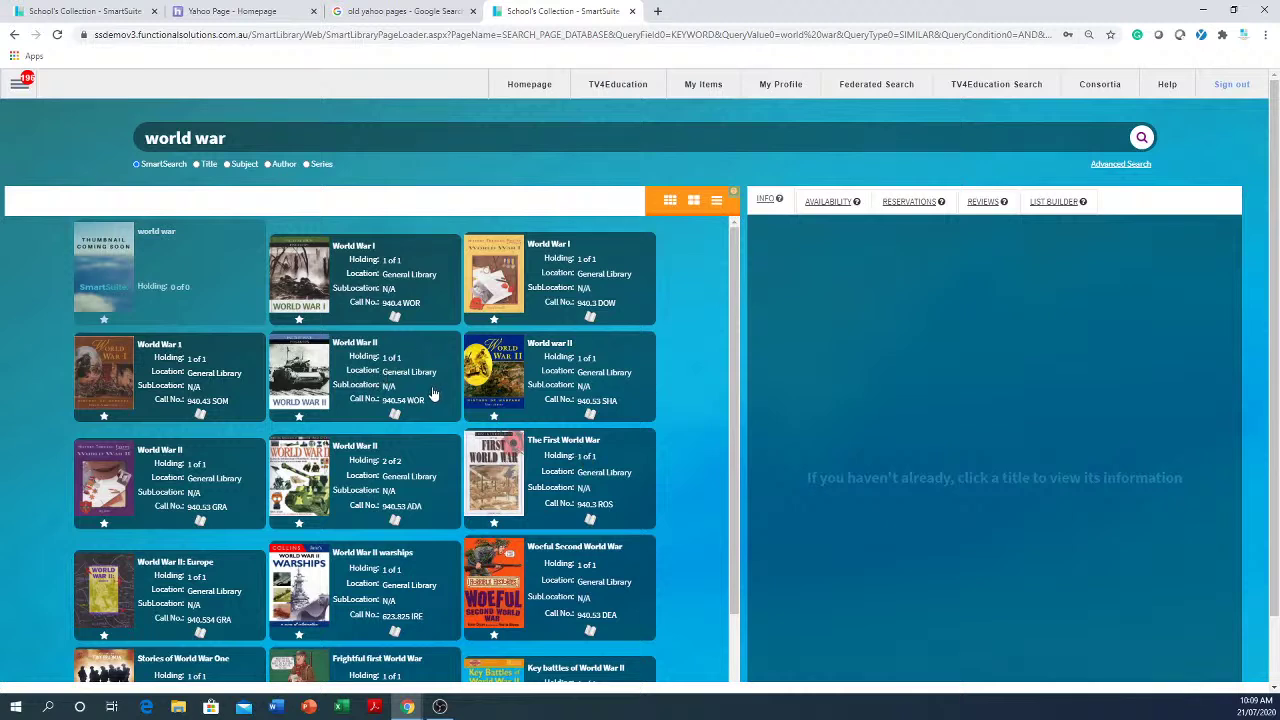
- Reopen Advanced Search so it carries the 'world war' keyword over the results
left_click(536, 34)
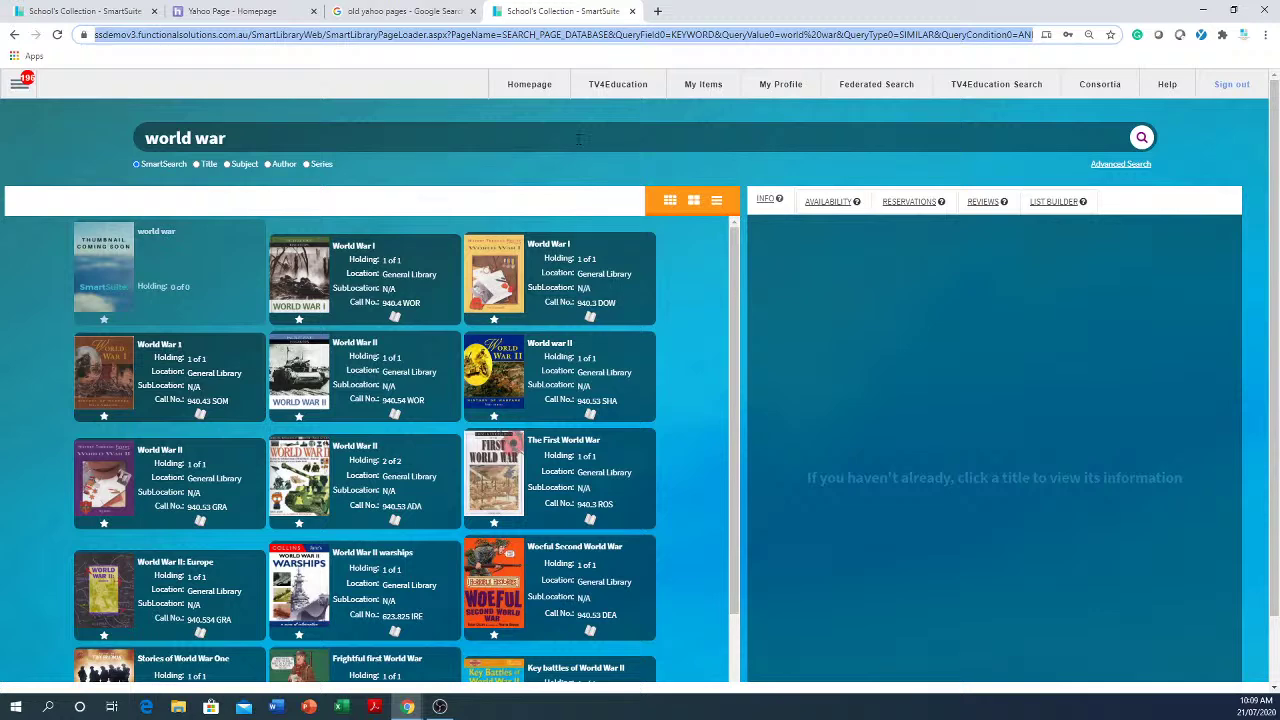
left_click(1125, 164)
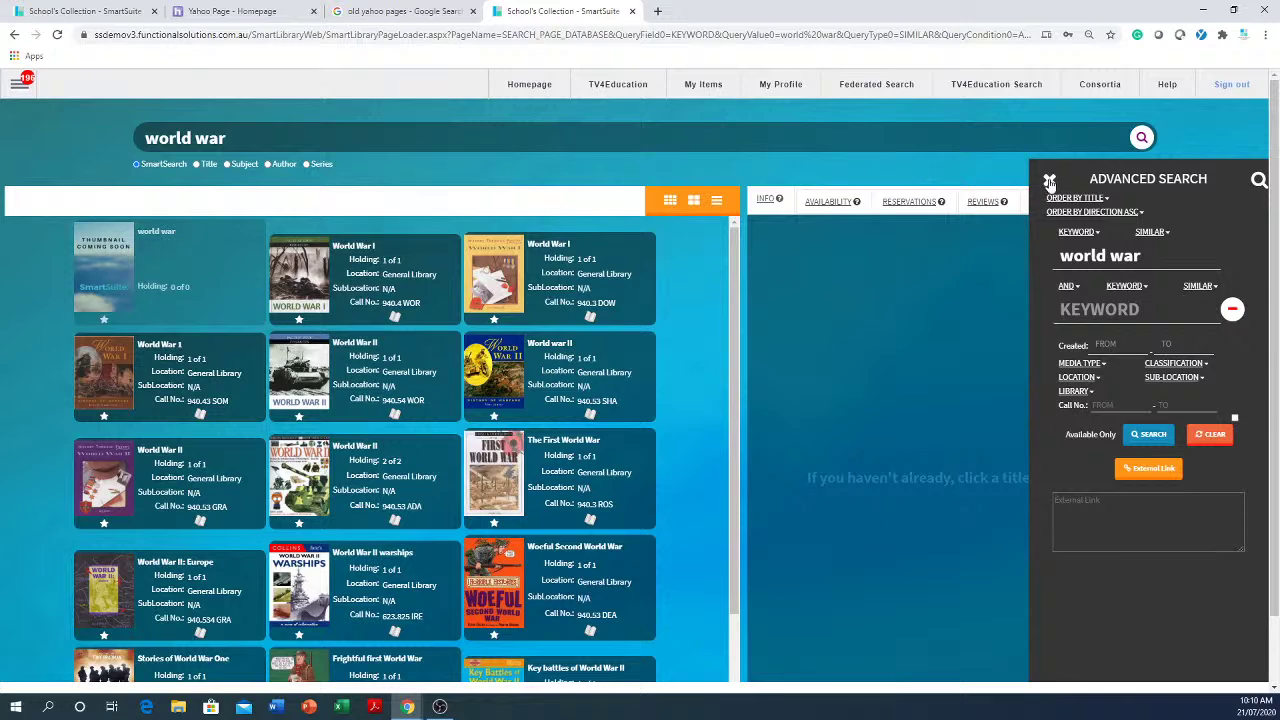
left_click(1047, 182)
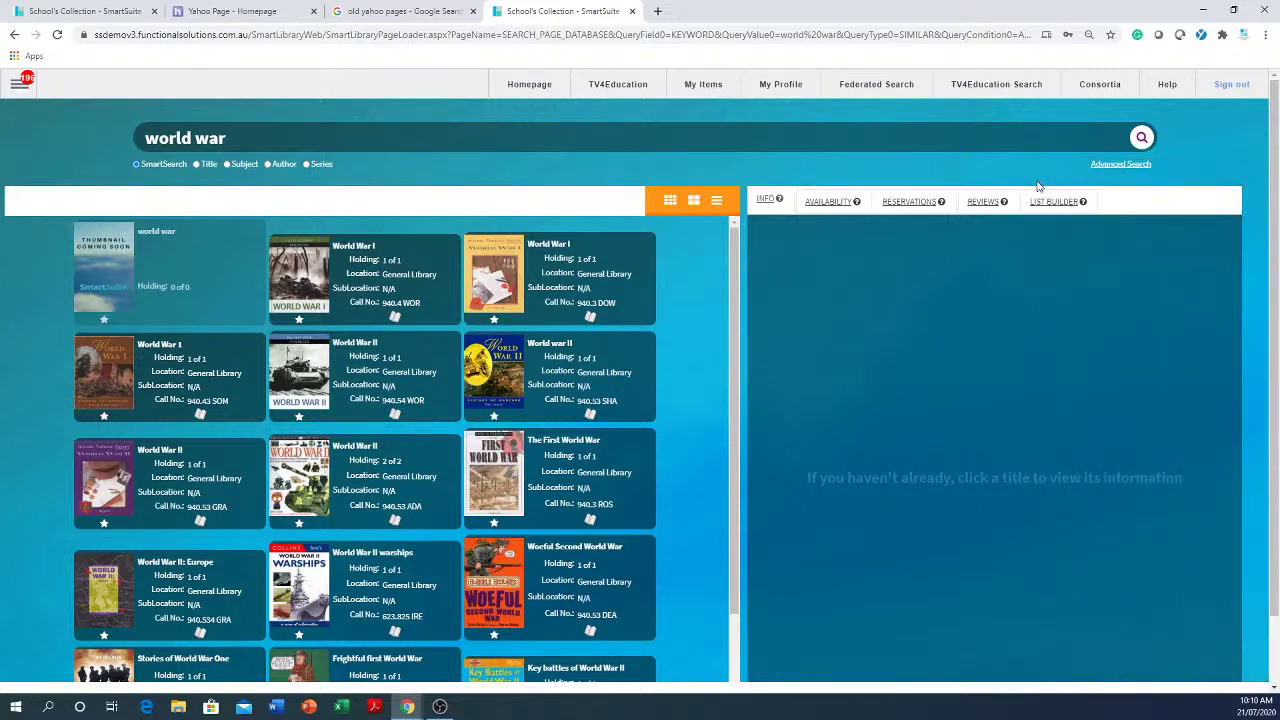
left_click_drag(326, 133, 116, 146)
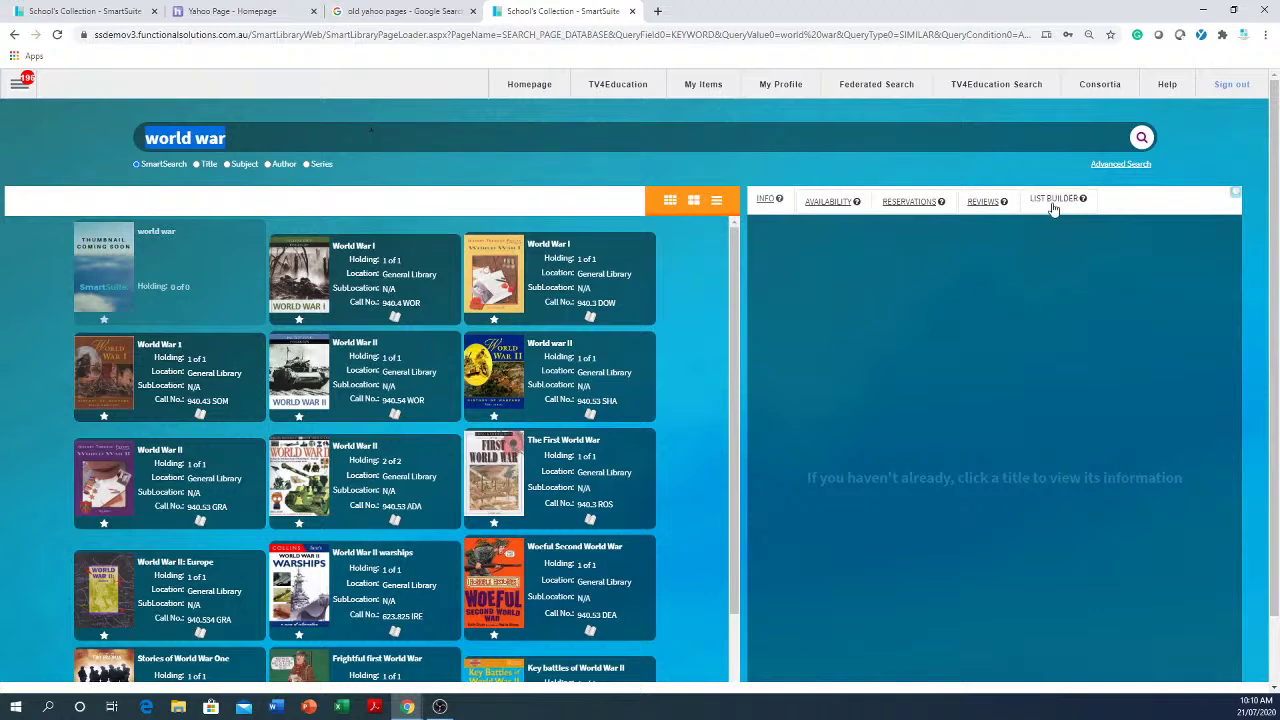
left_click(1106, 165)
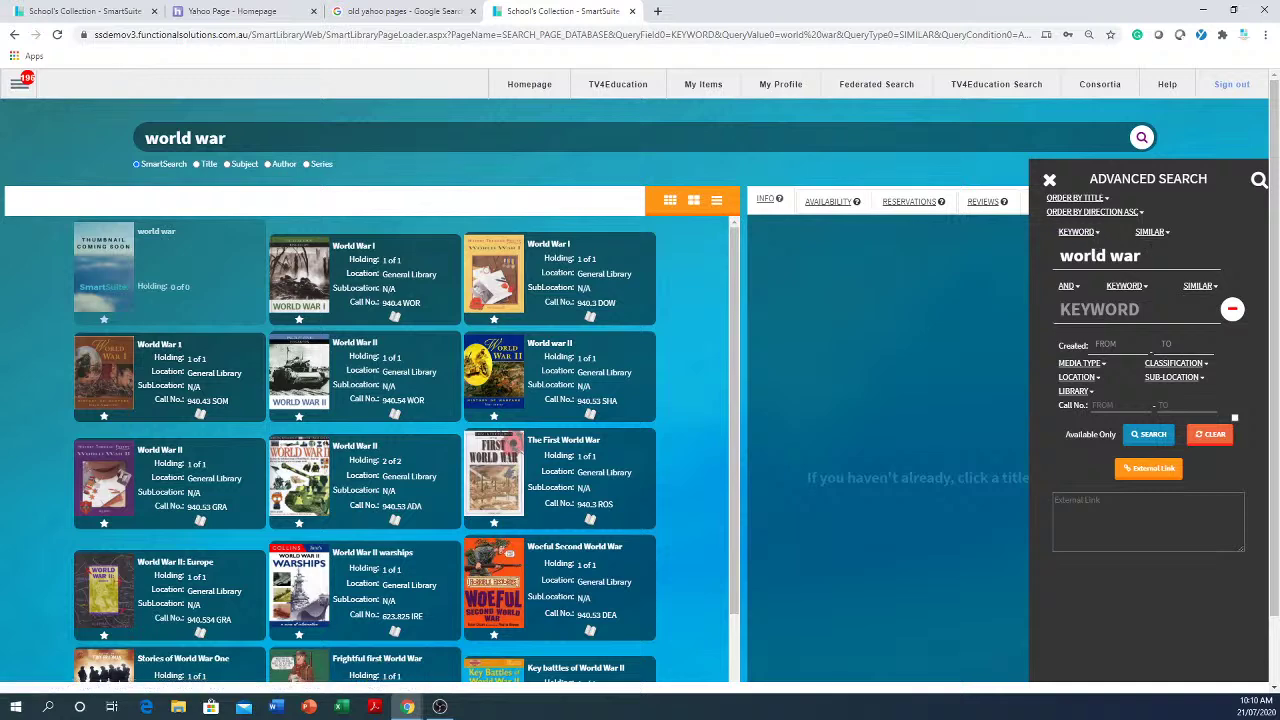
- Run an advanced keyword search for 'fiction', then show the List Builder's saved lists
left_click(1097, 234)
left_click(1097, 236)
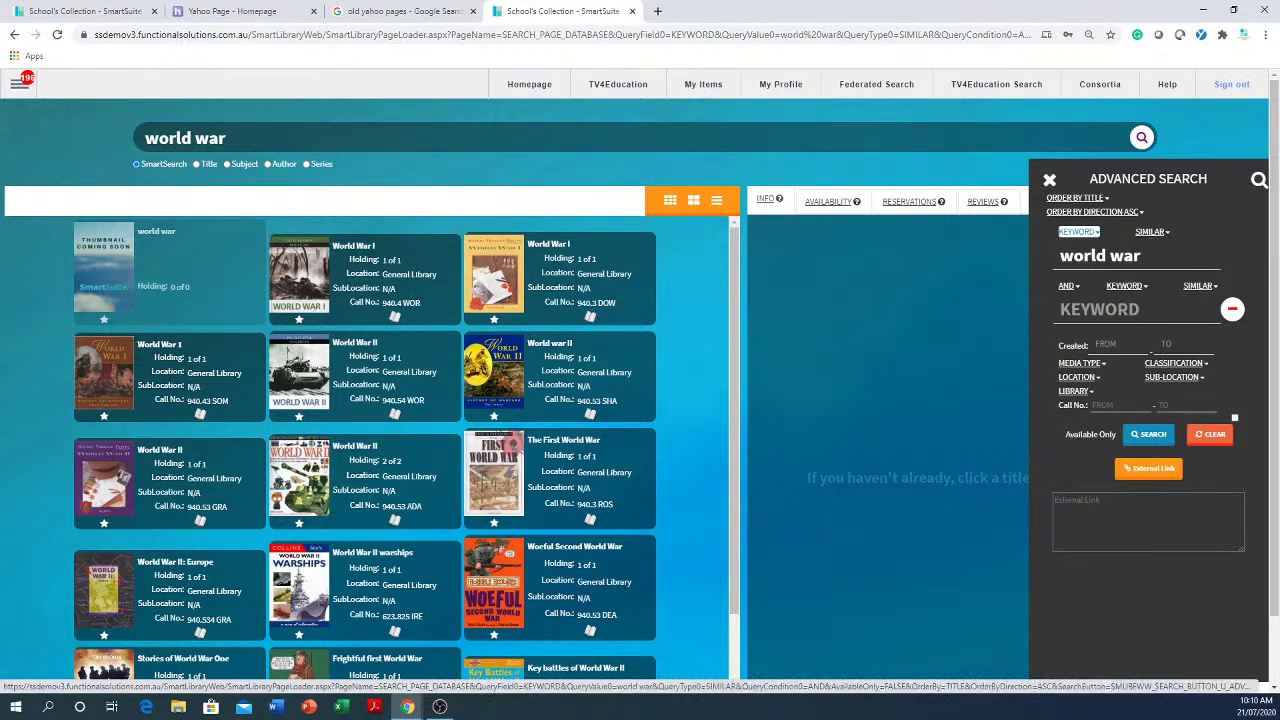
left_click_drag(1148, 257, 963, 259)
type("f")
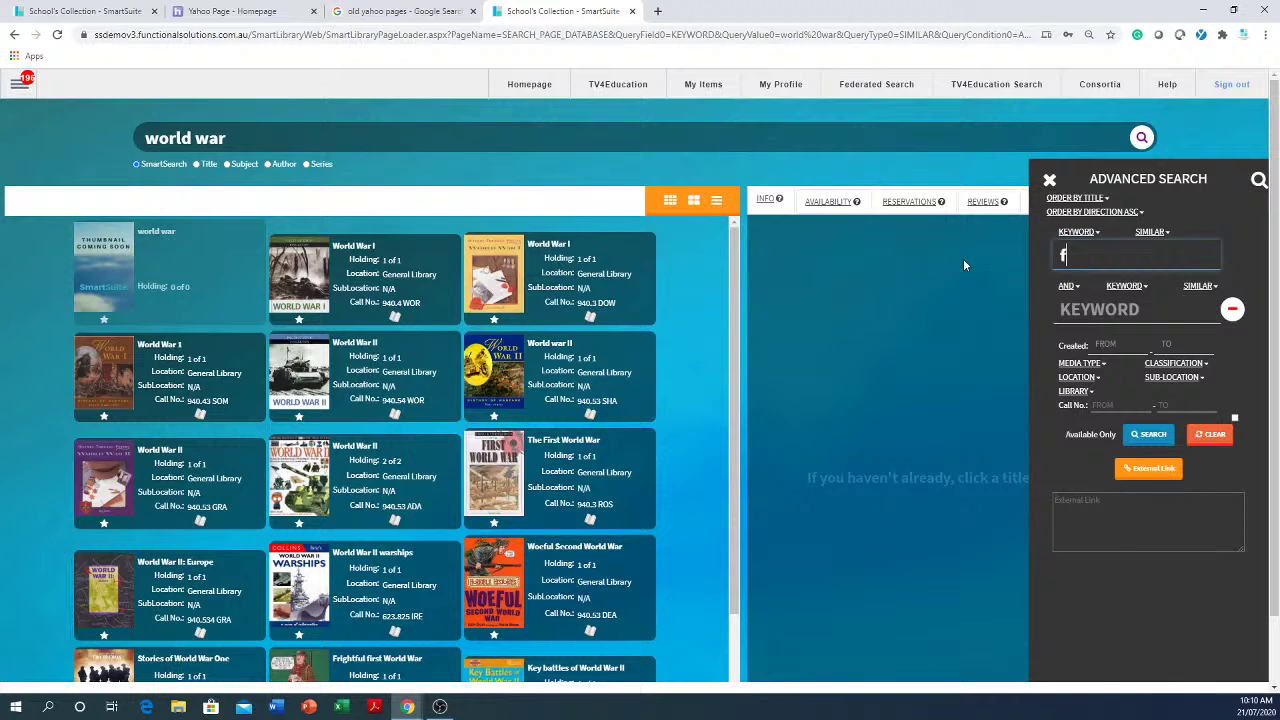
type("iction")
key("Return")
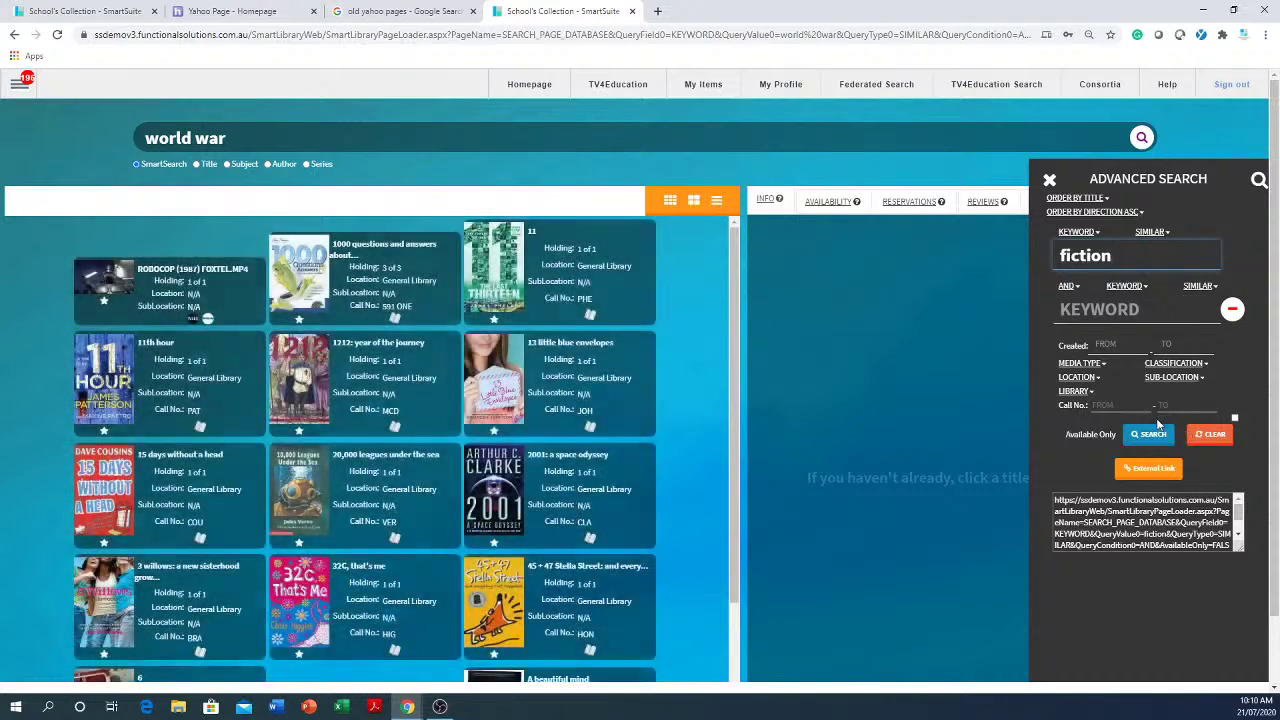
left_click(1150, 435)
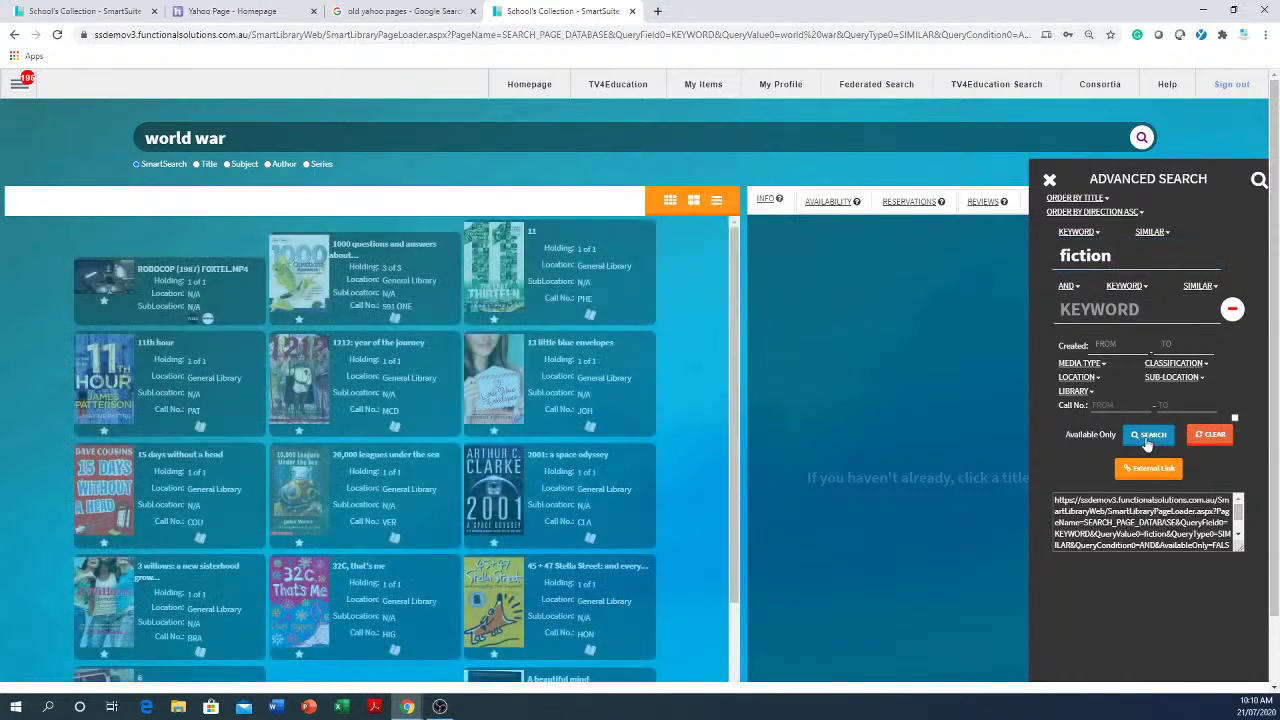
left_click(1049, 179)
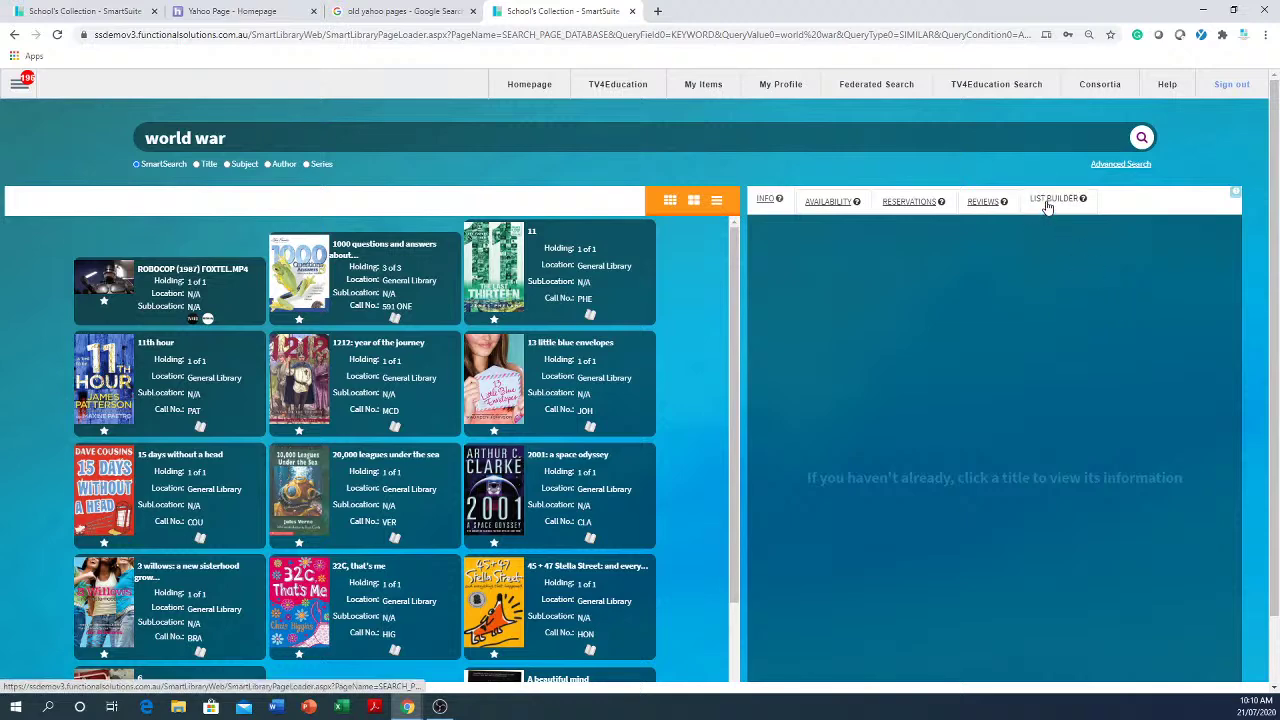
left_click(1047, 204)
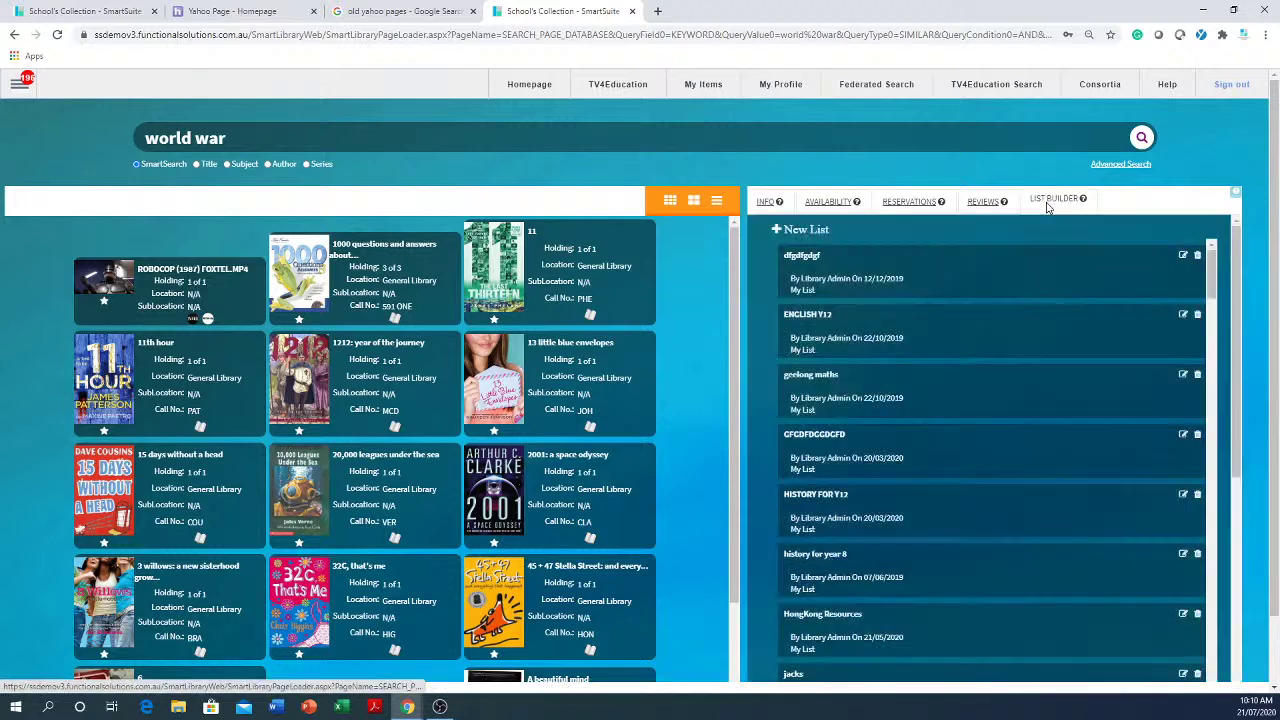
- Create a new named reading list and dismiss Chrome's Check your passwords popup
left_click(800, 232)
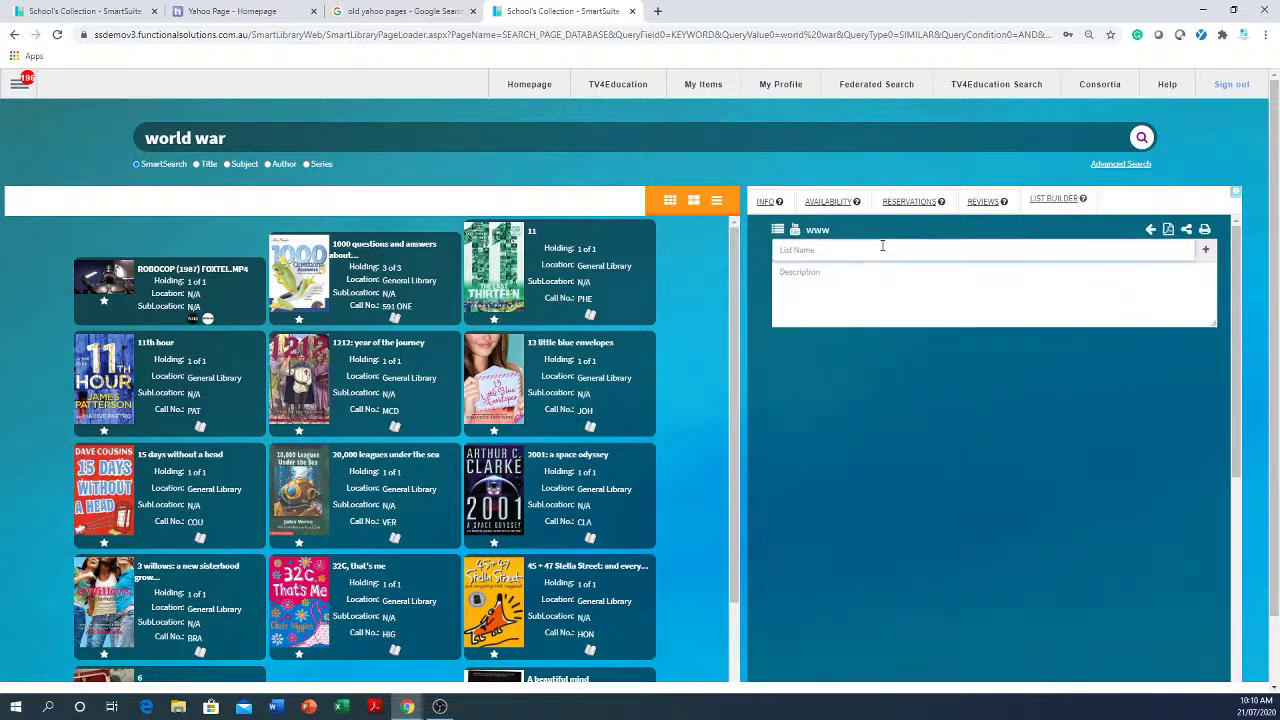
type("Johns father list")
left_click(1208, 251)
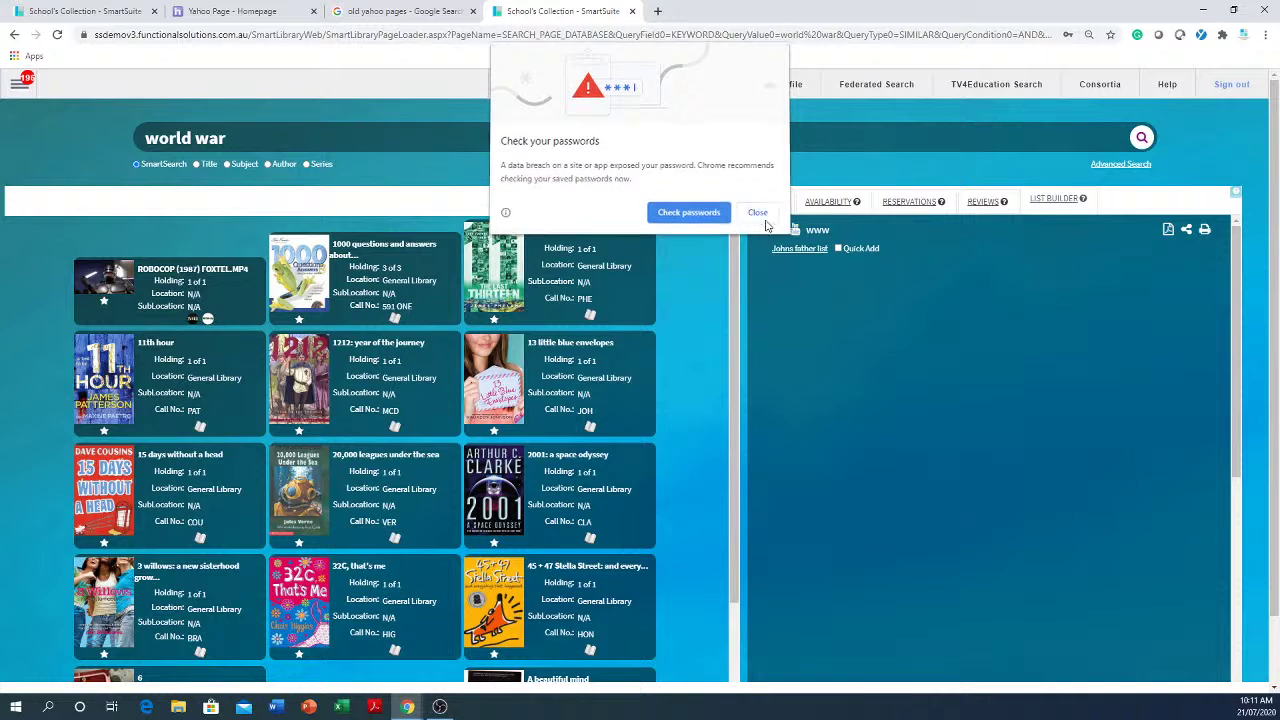
left_click(757, 213)
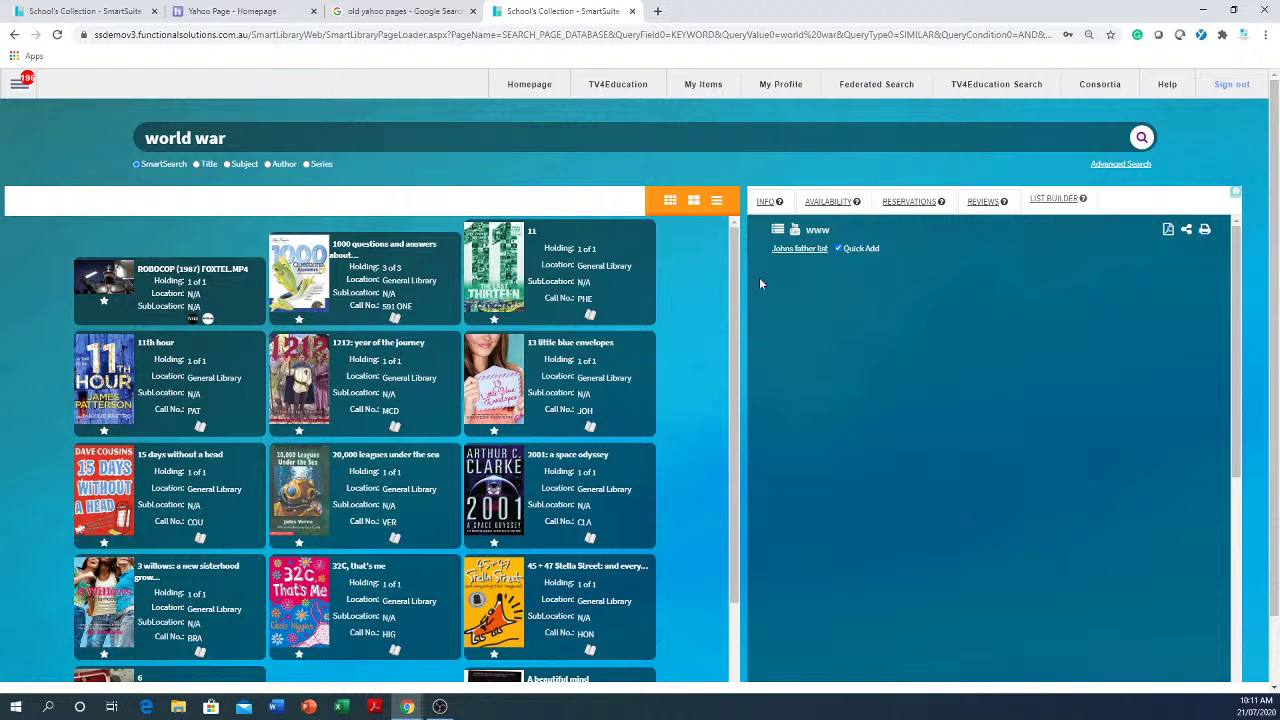
- Quick-add 13 little blue envelopes, 2001: a space odyssey, Michael Sweeney's method and Micky O
left_click(560, 388)
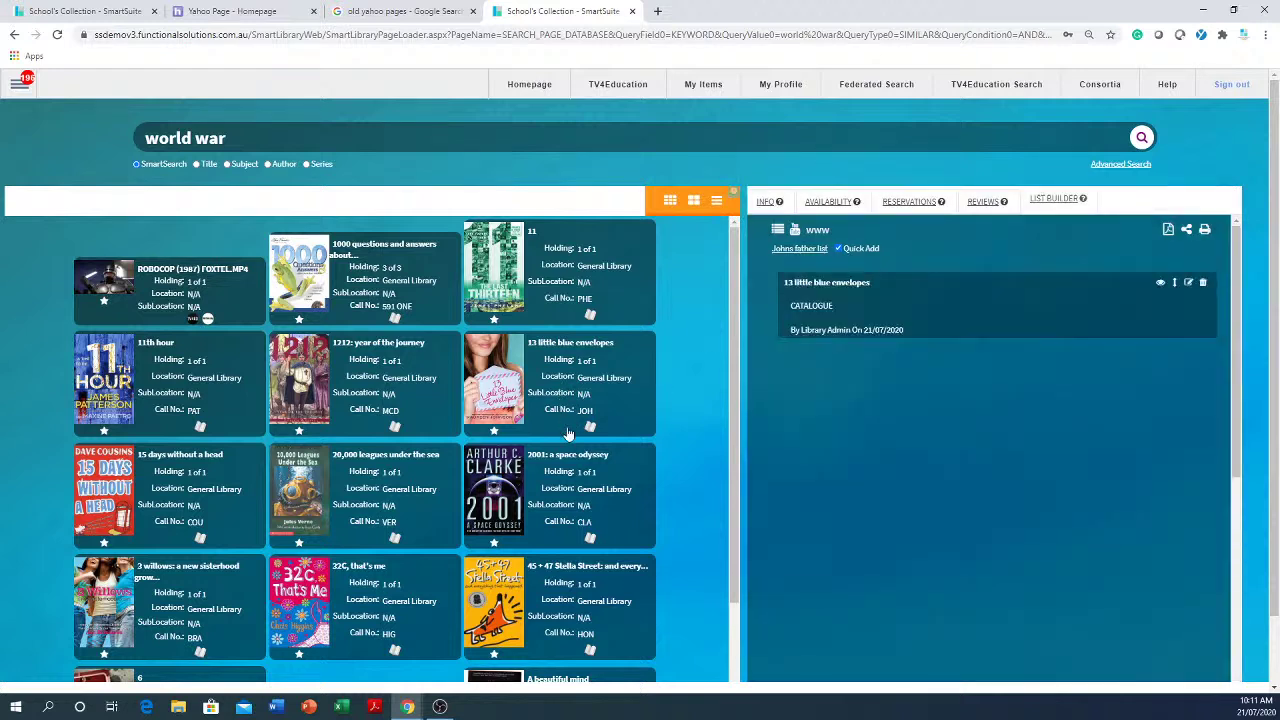
left_click(565, 486)
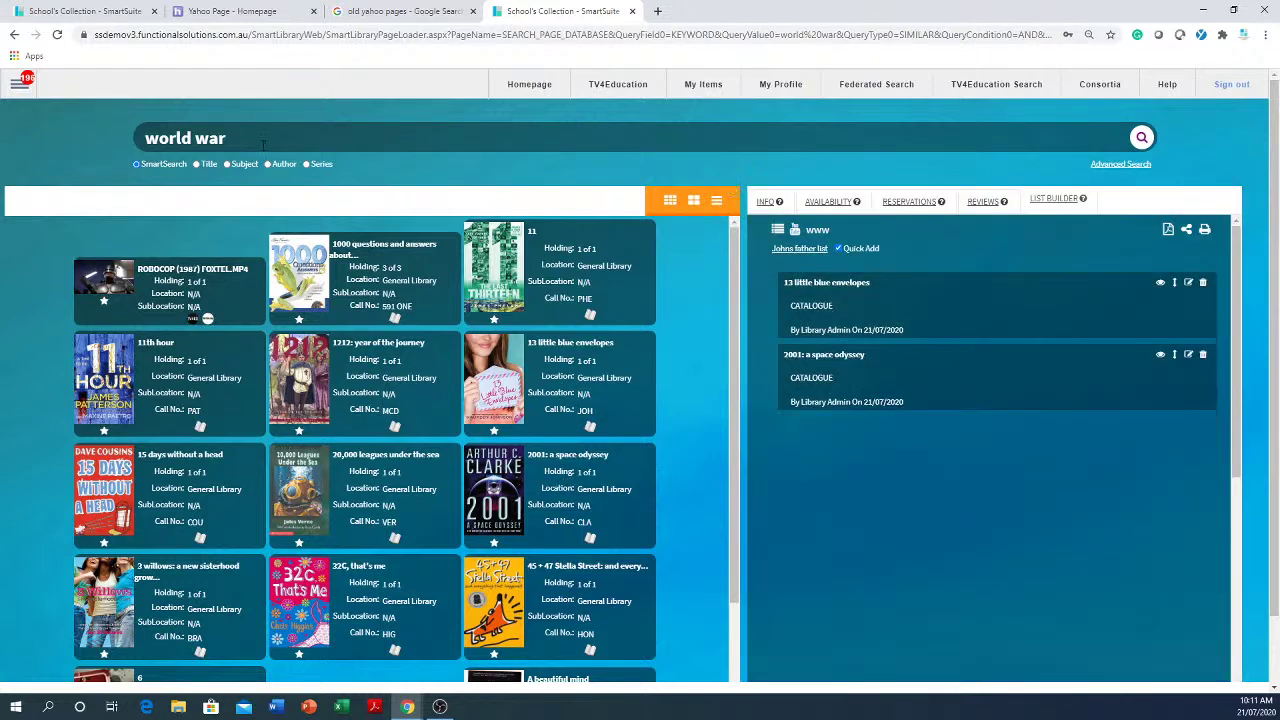
left_click_drag(267, 136, 89, 118)
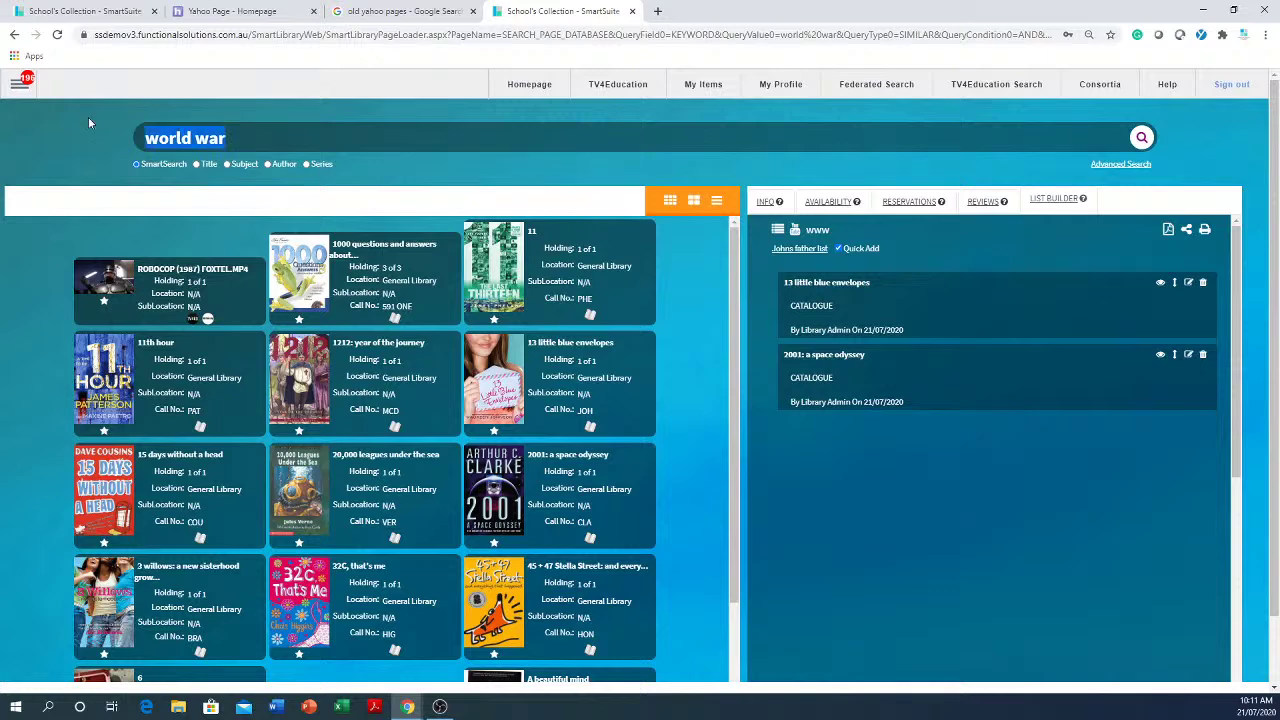
type("mi")
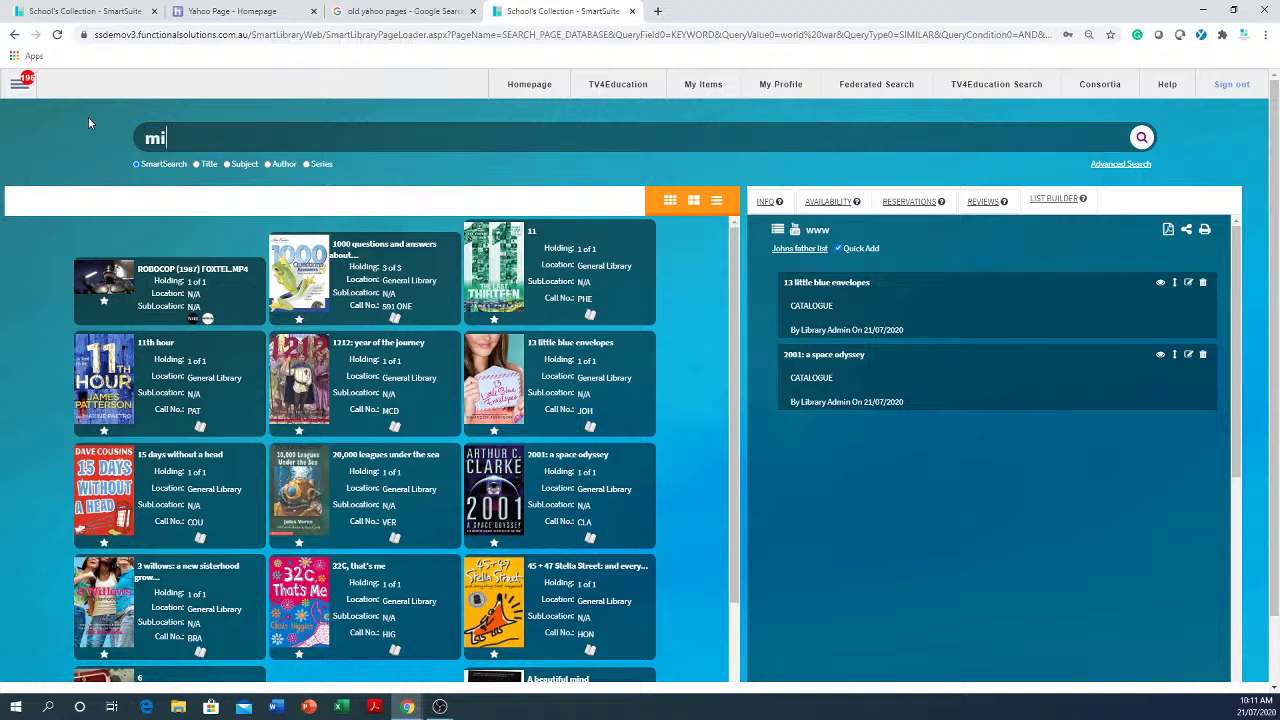
type("chael")
key("Return")
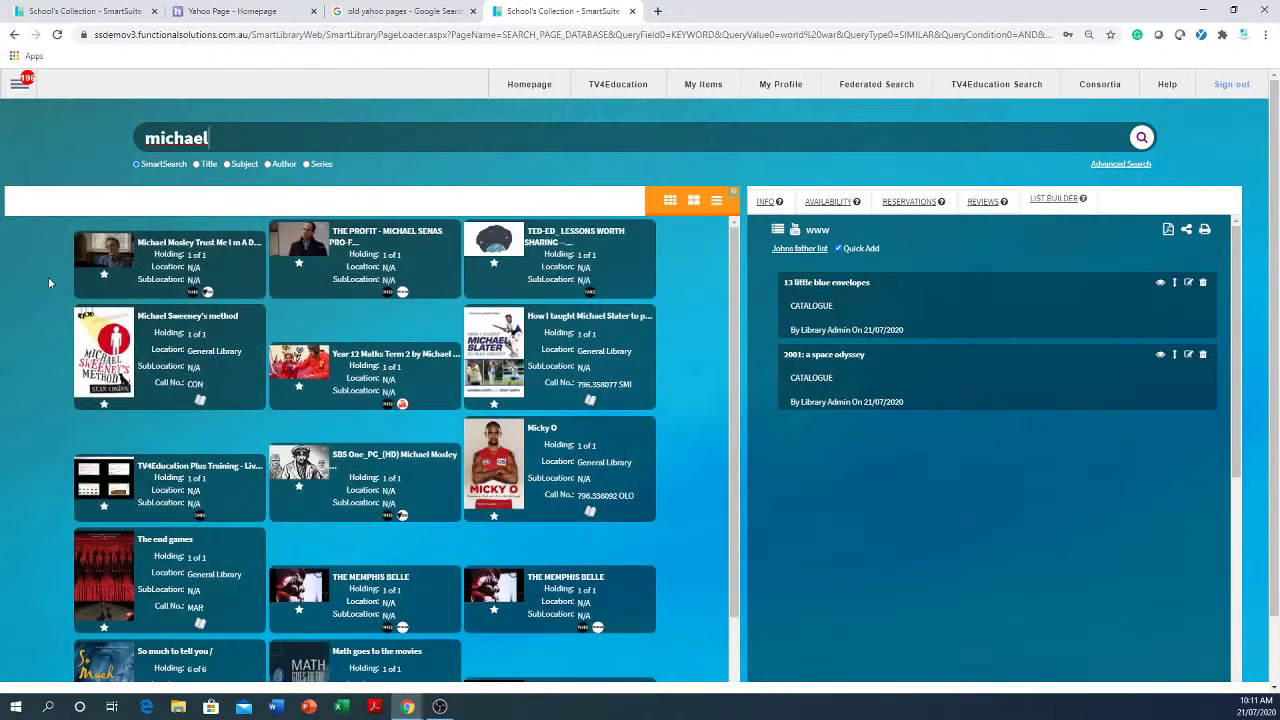
left_click(155, 346)
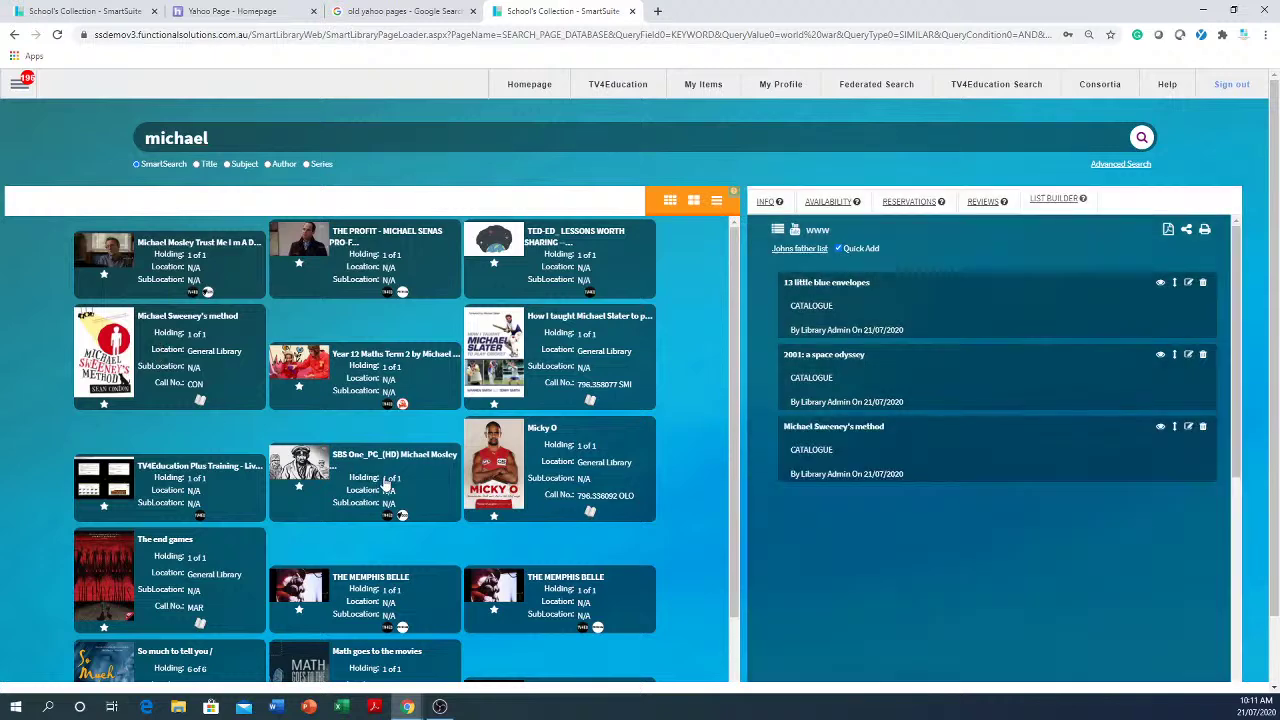
left_click(556, 472)
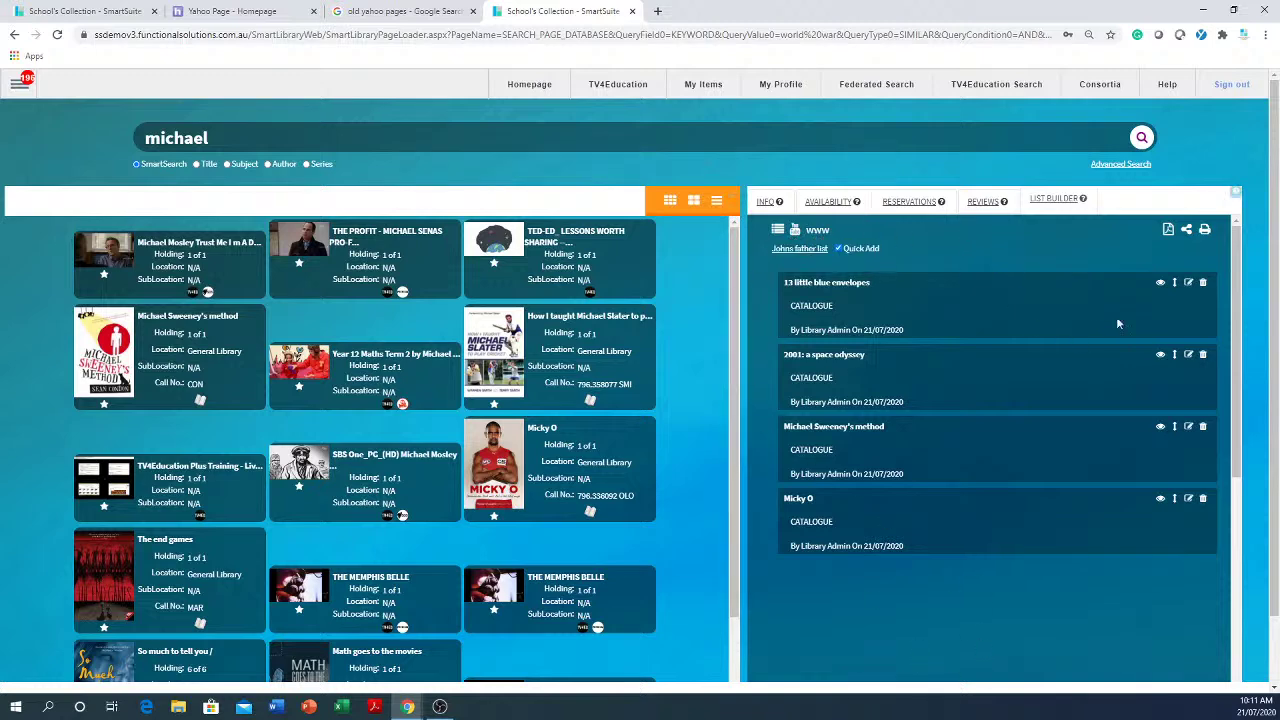
- Change the reading list's sharing type from Static List to Collaborative List
left_click(1188, 232)
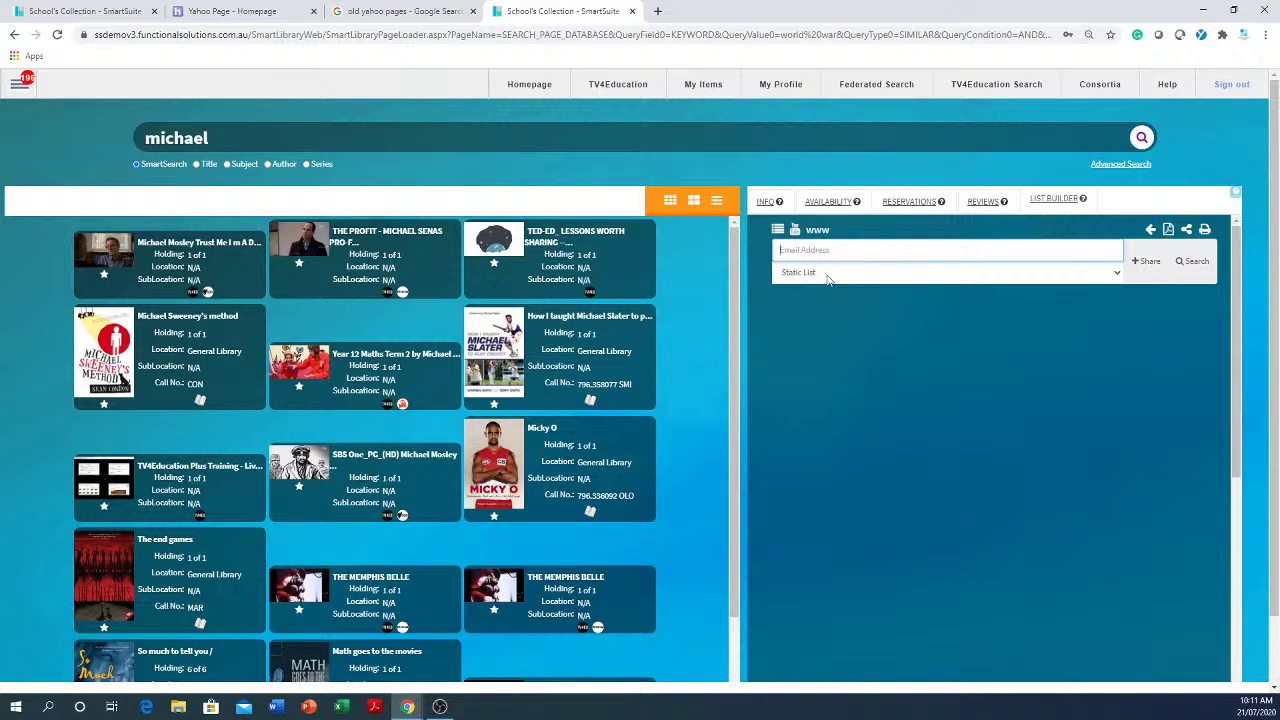
left_click(827, 277)
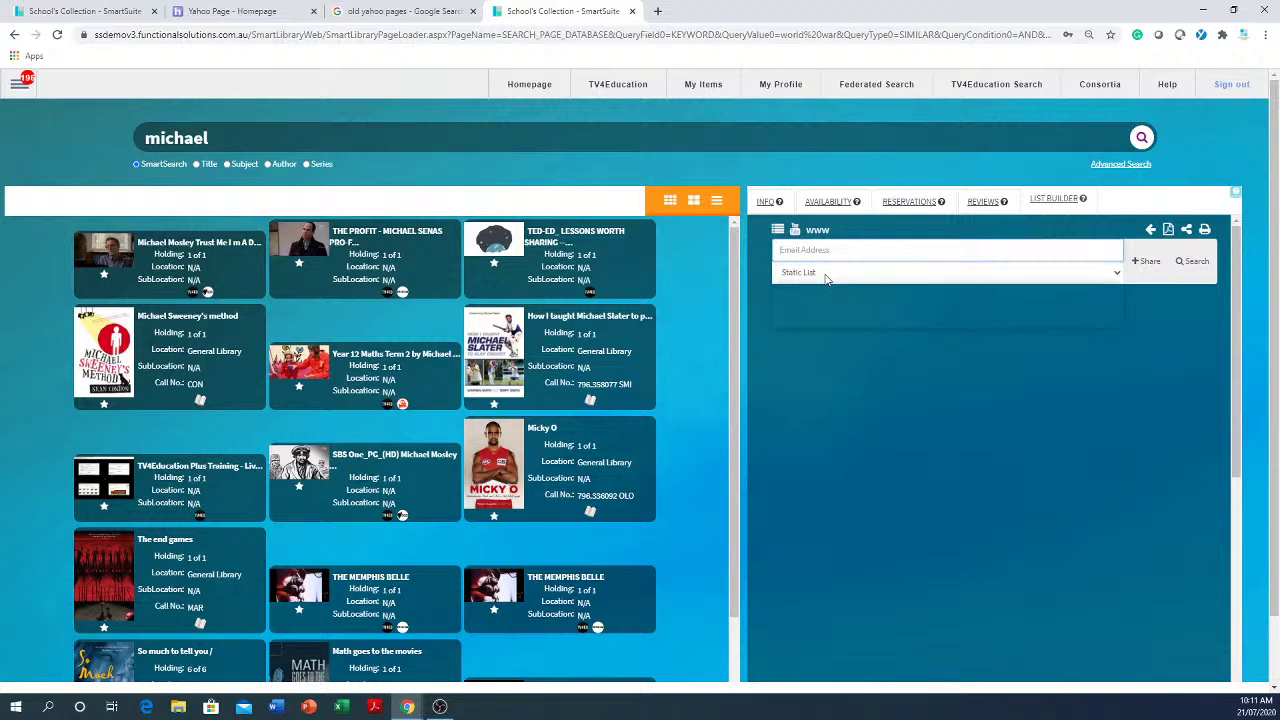
left_click(829, 317)
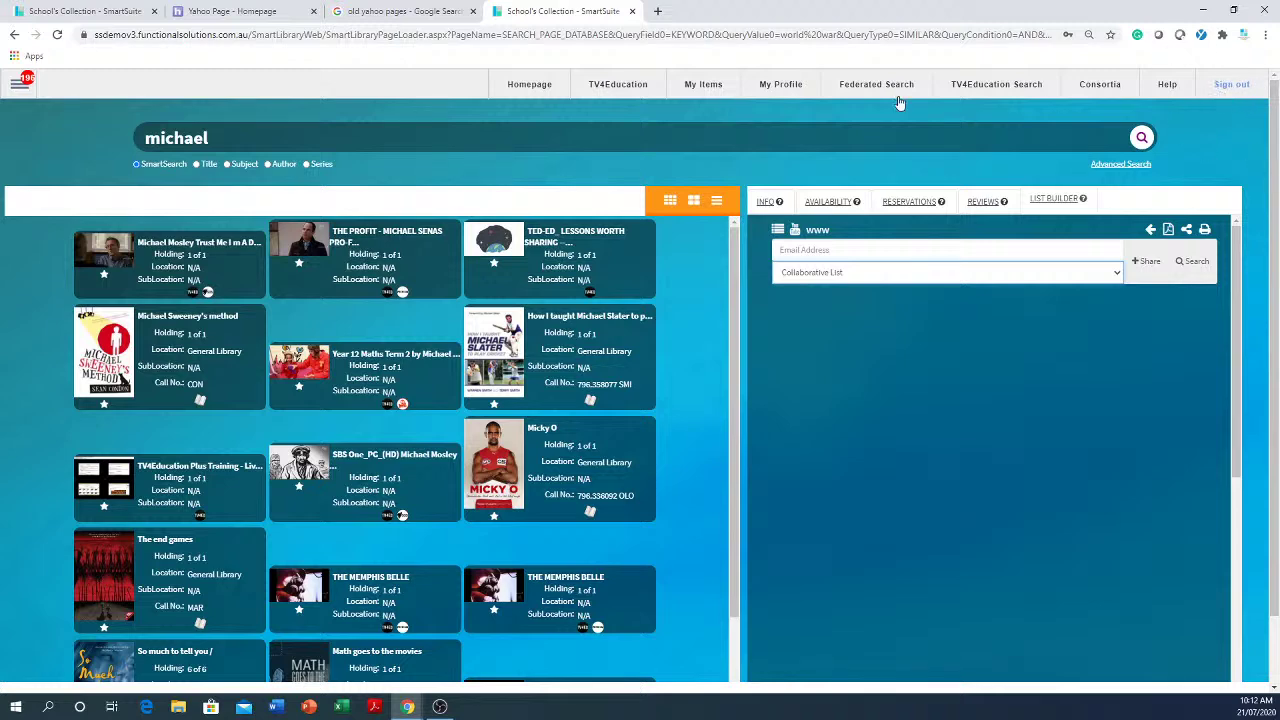
- Go to Patron > Patron Management from the main navigation menu
left_click(17, 90)
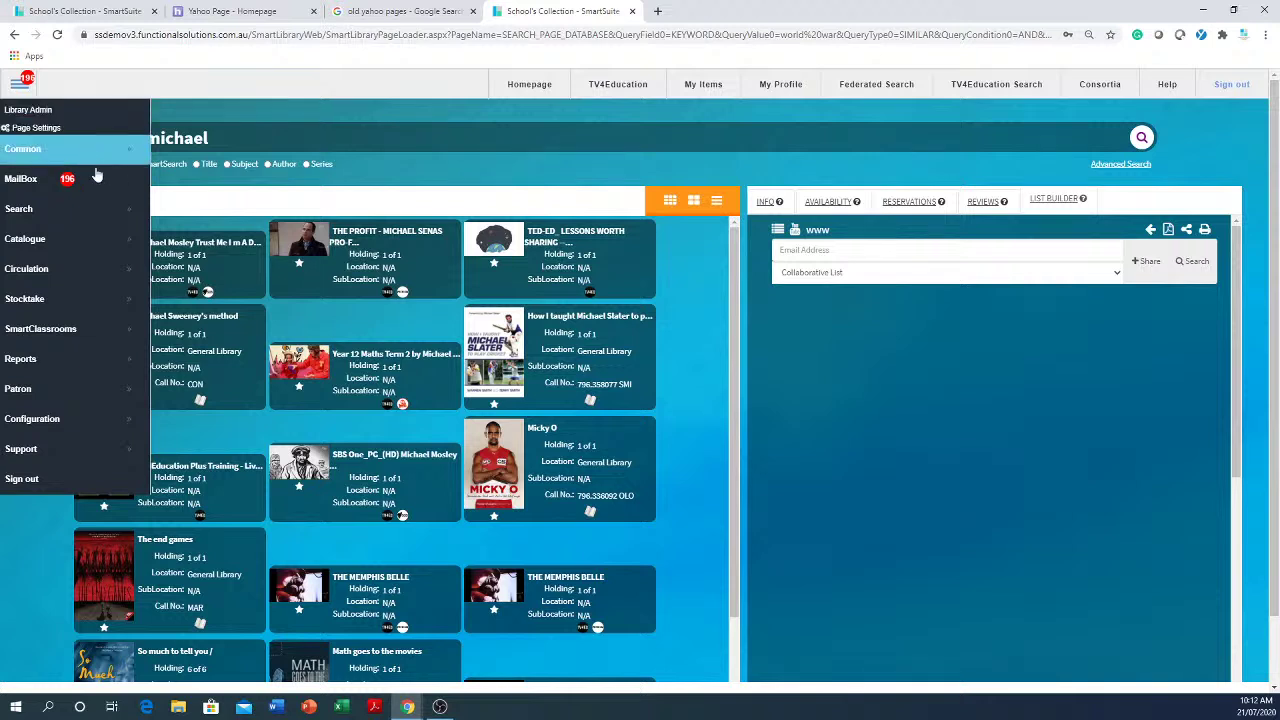
left_click(46, 390)
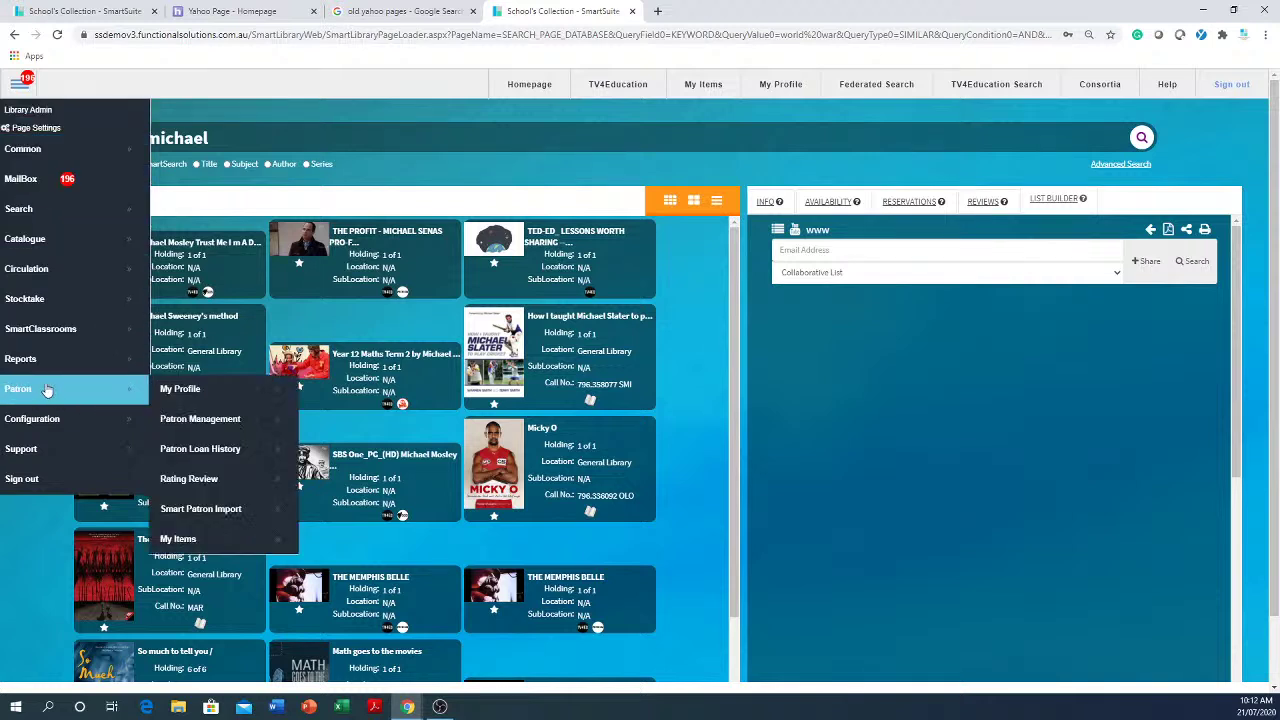
left_click(203, 421)
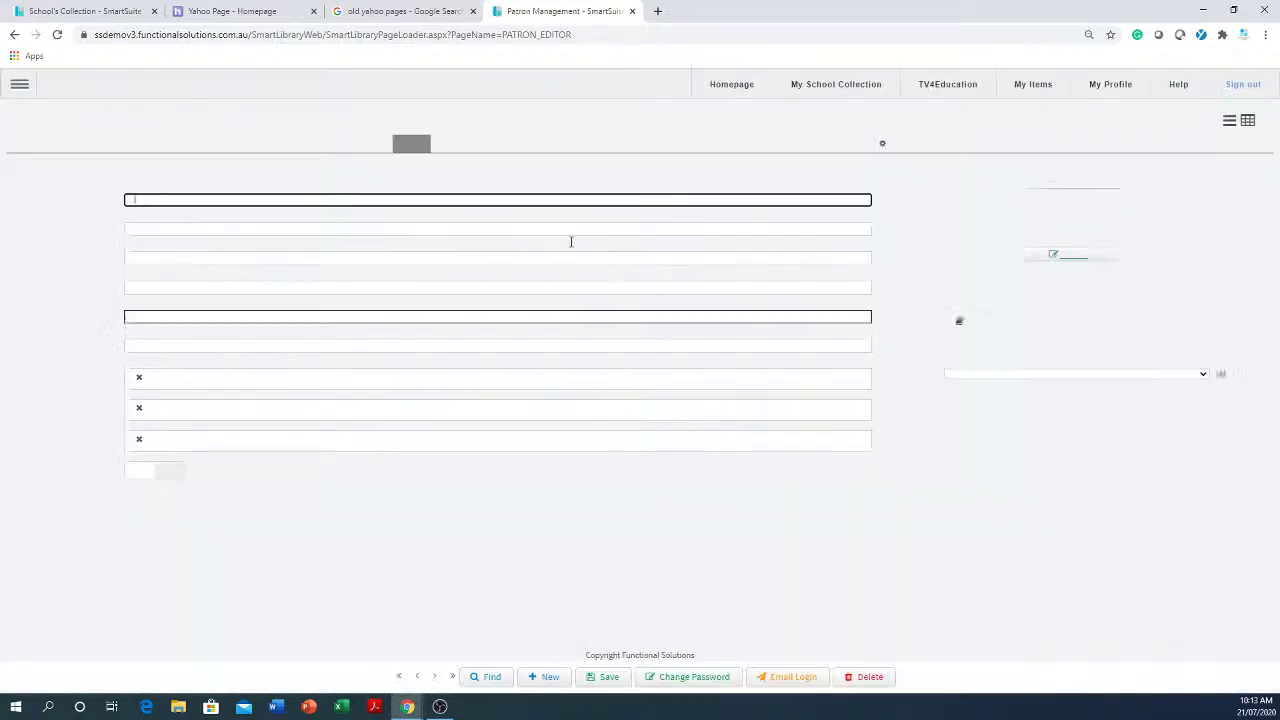
- Start a new patron record and enter the barcode, the patron's first name and surname
left_click(549, 680)
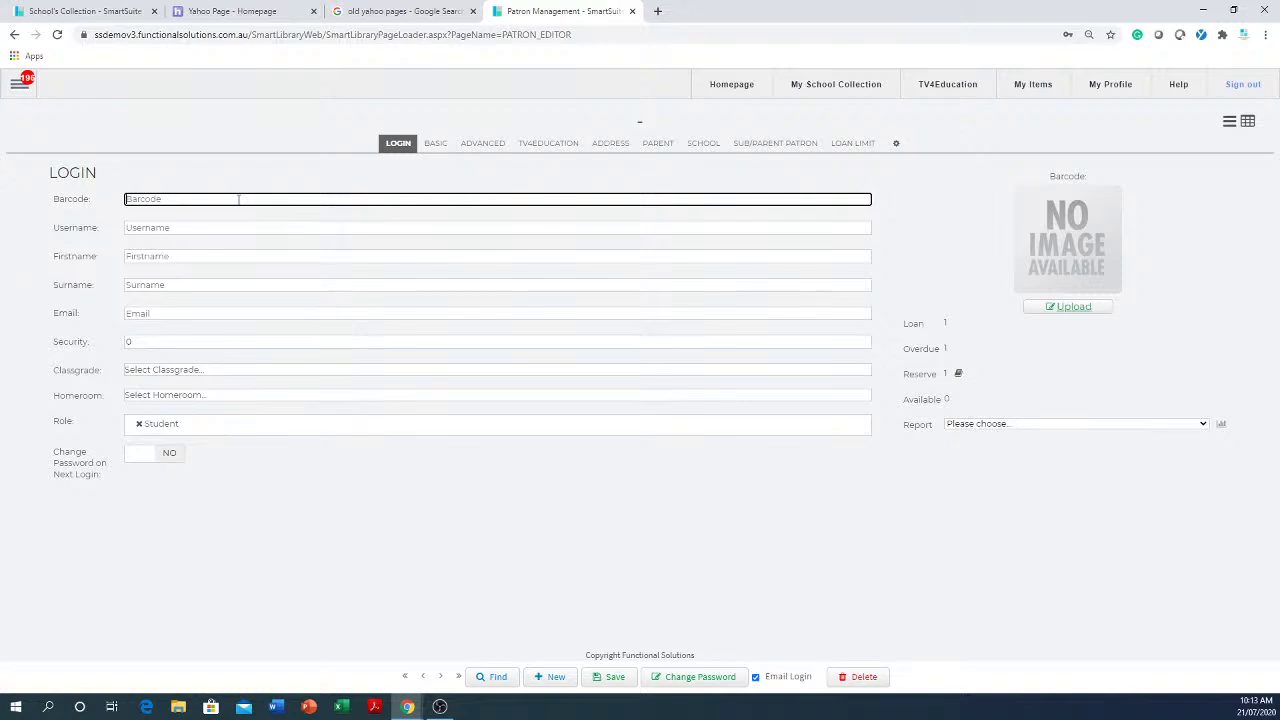
type("84564654564556456456456456456465")
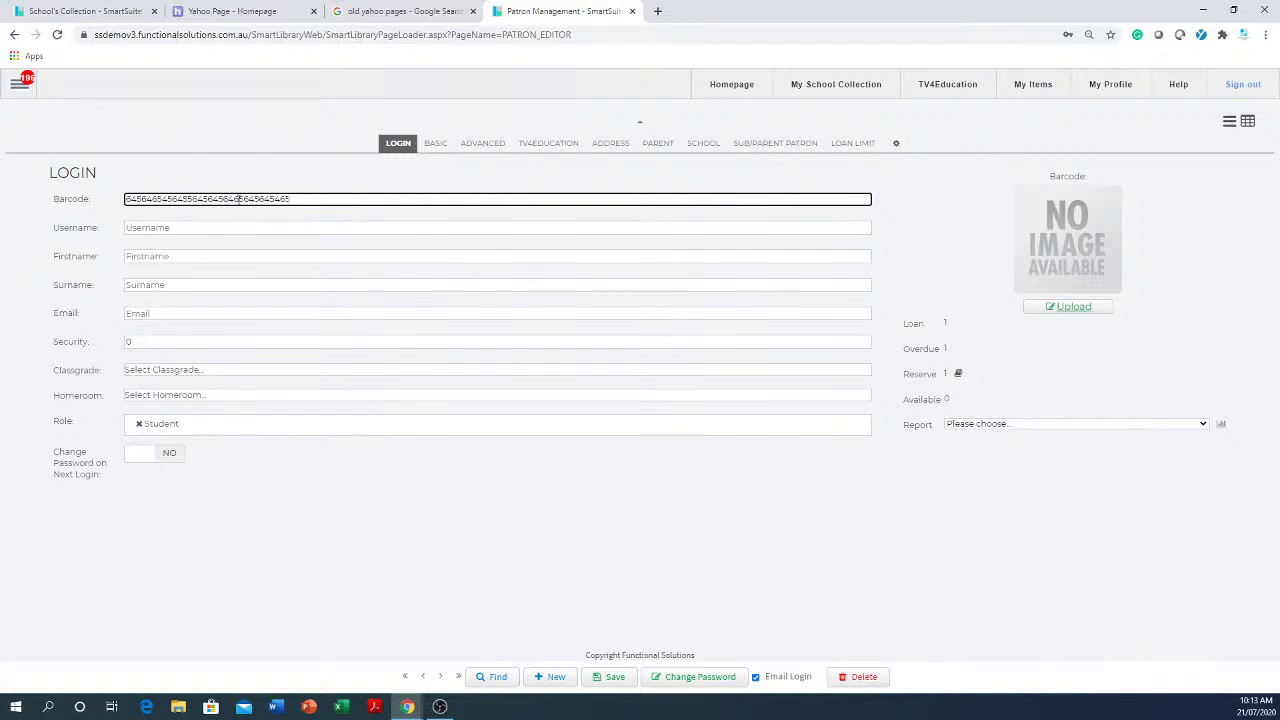
left_click(232, 227)
left_click(197, 256)
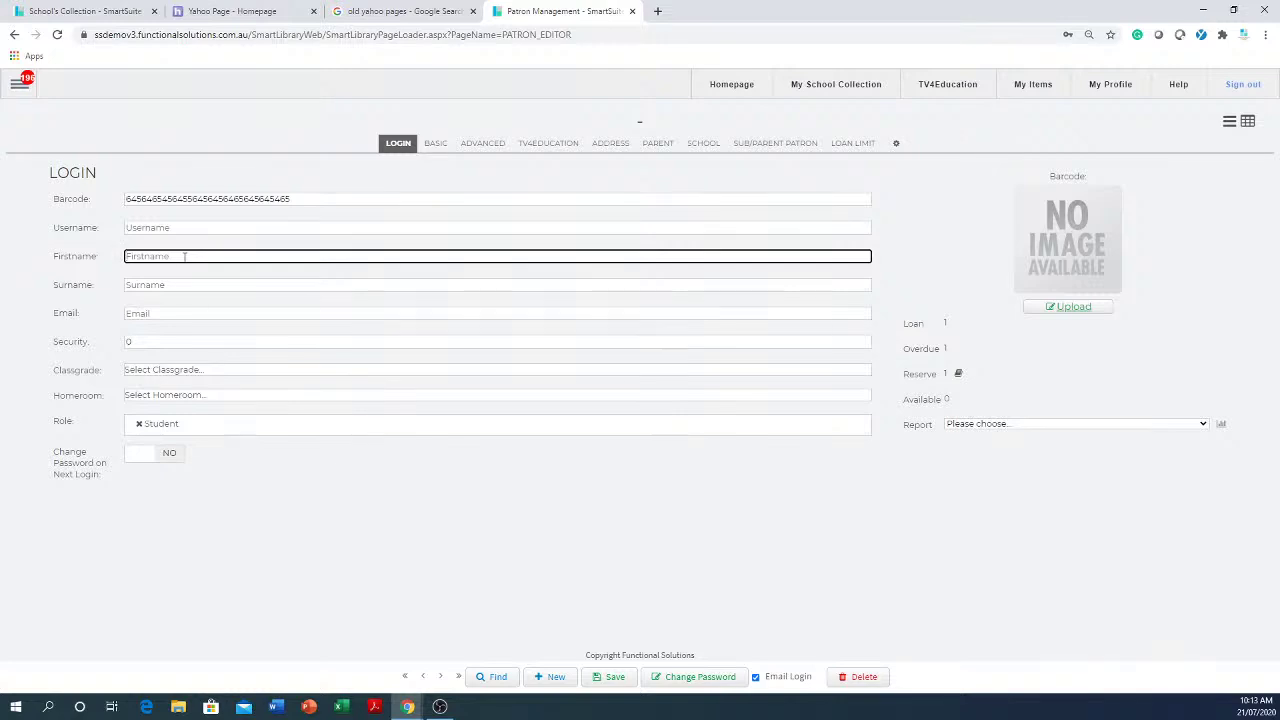
left_click(275, 283)
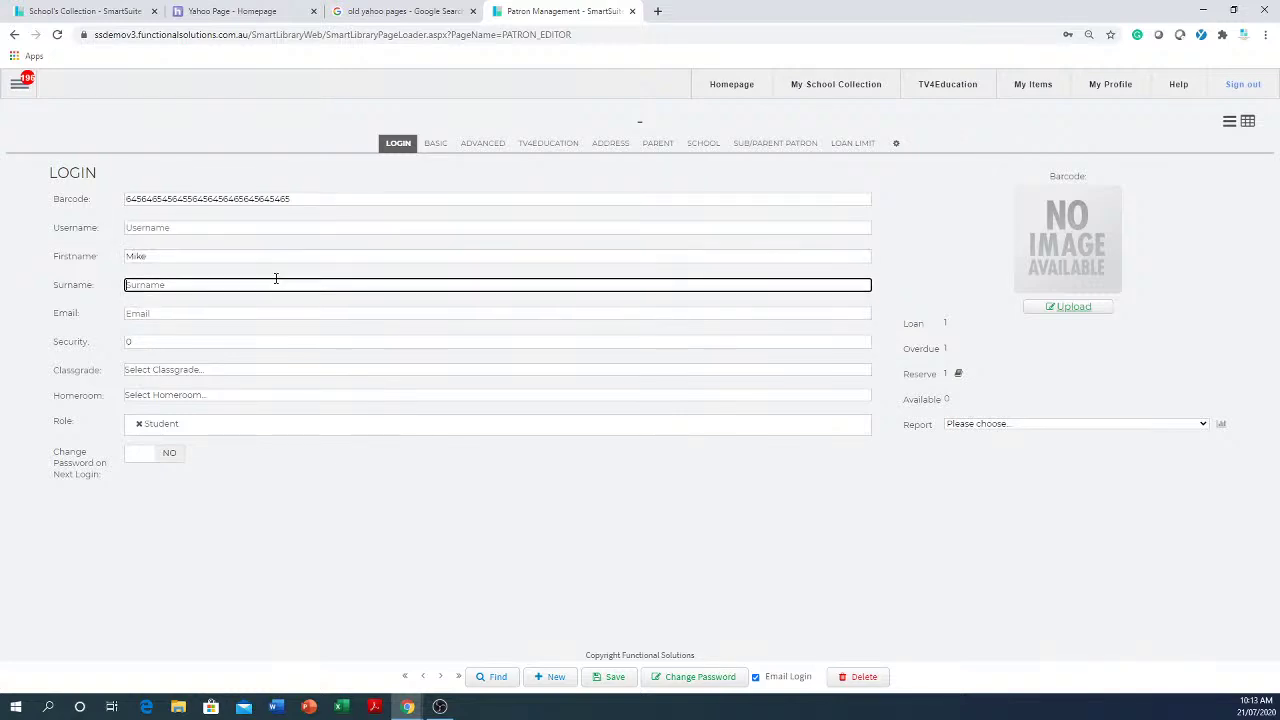
left_click(240, 315)
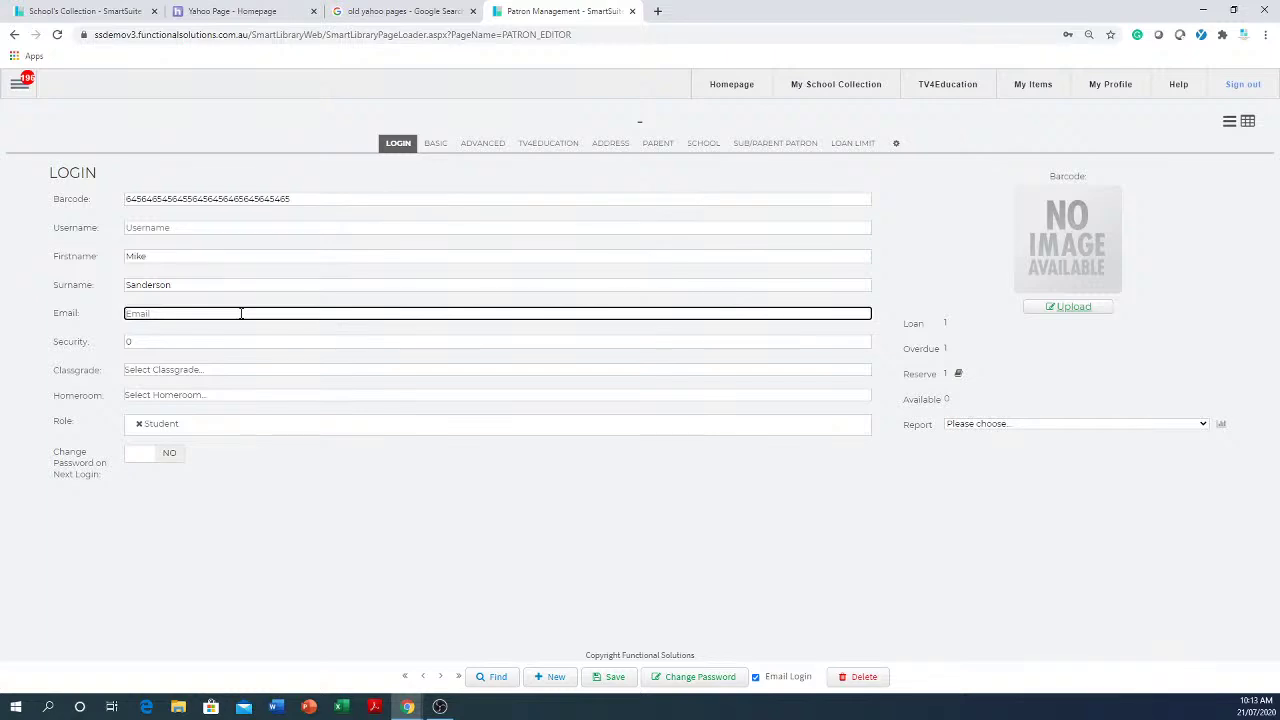
- Set the patron's class grade to 12 and homeroom to 12A
left_click(217, 371)
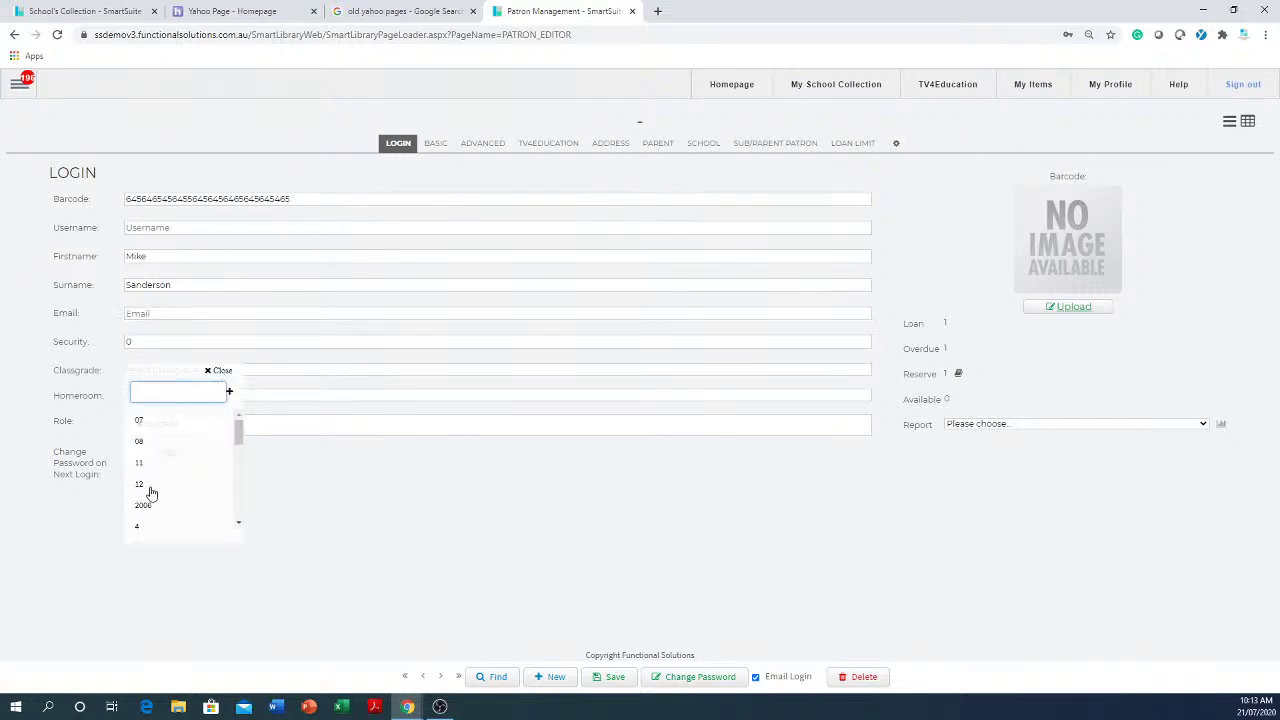
left_click(148, 486)
left_click(172, 401)
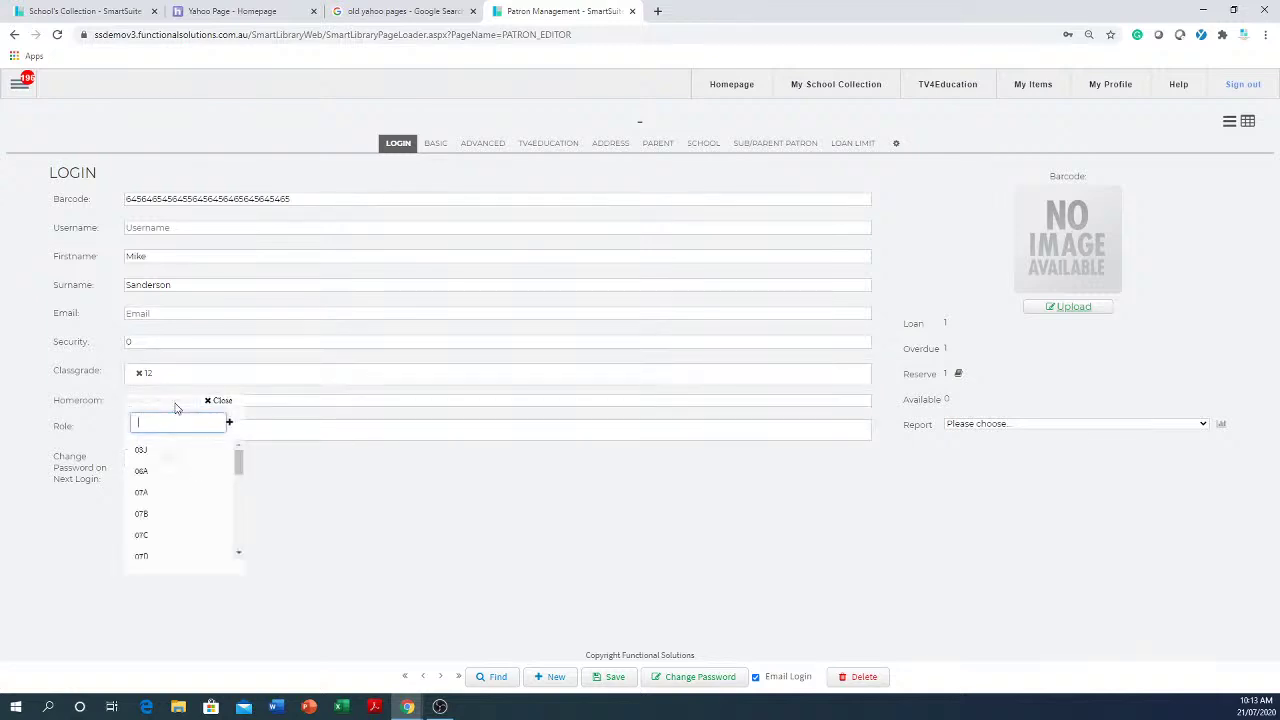
scroll(172, 535, "down", 5)
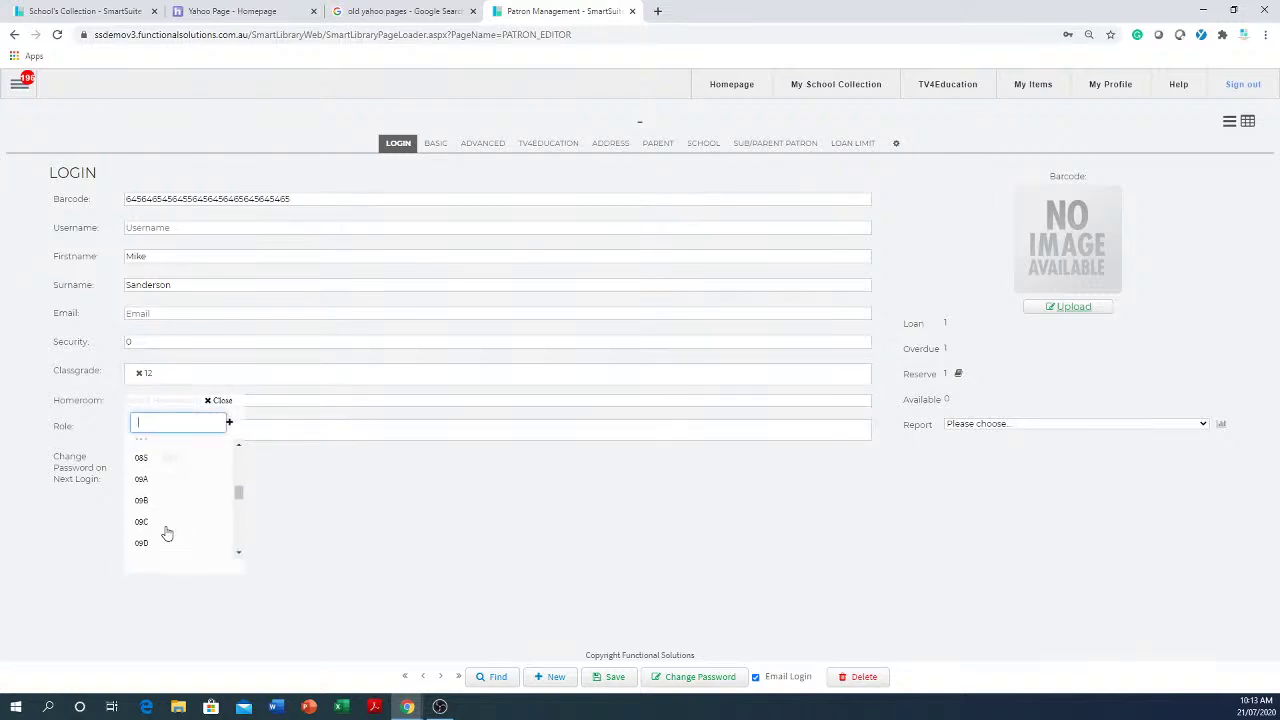
scroll(168, 531, "down", 4)
left_click(157, 529)
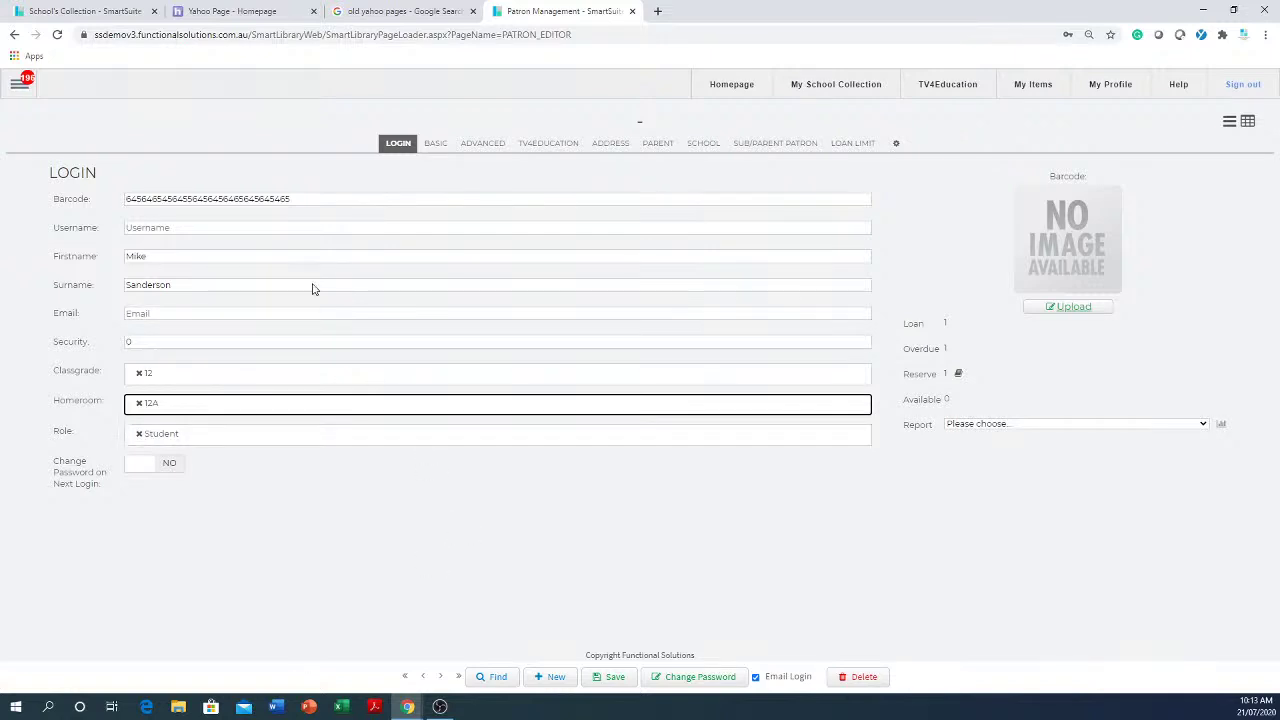
left_click(307, 199)
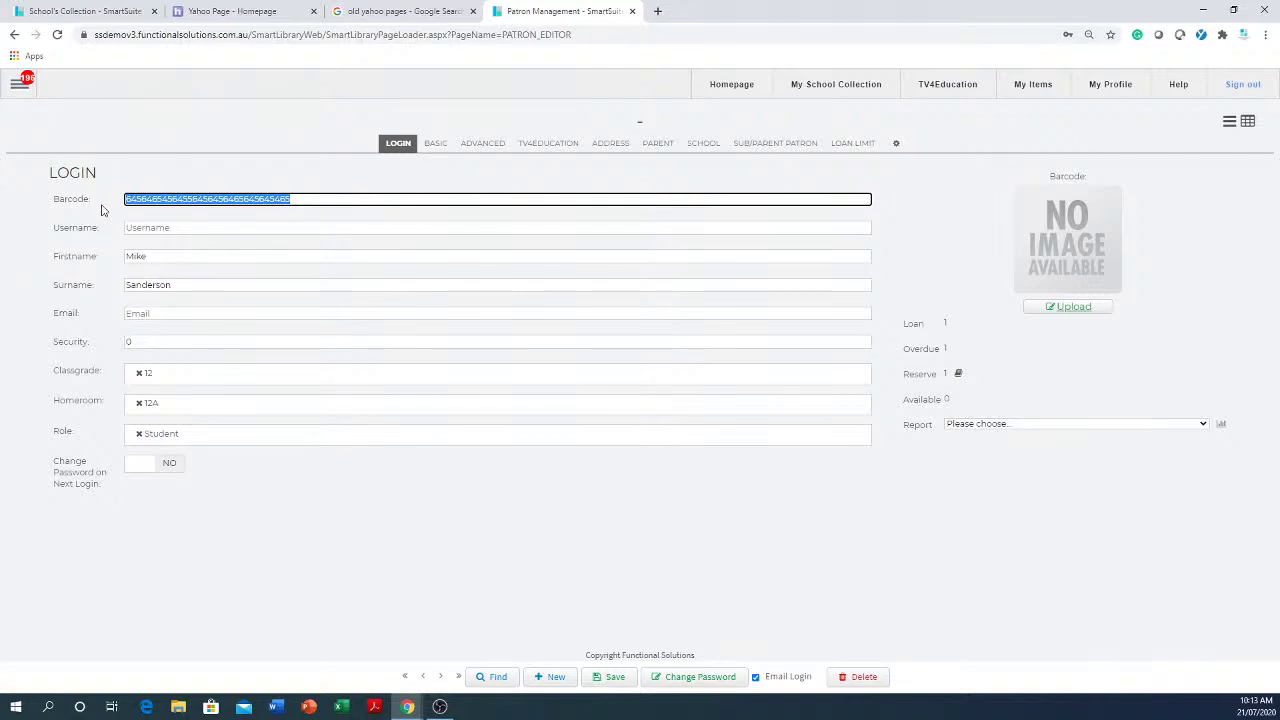
- Enter the patron's username
left_click(192, 229)
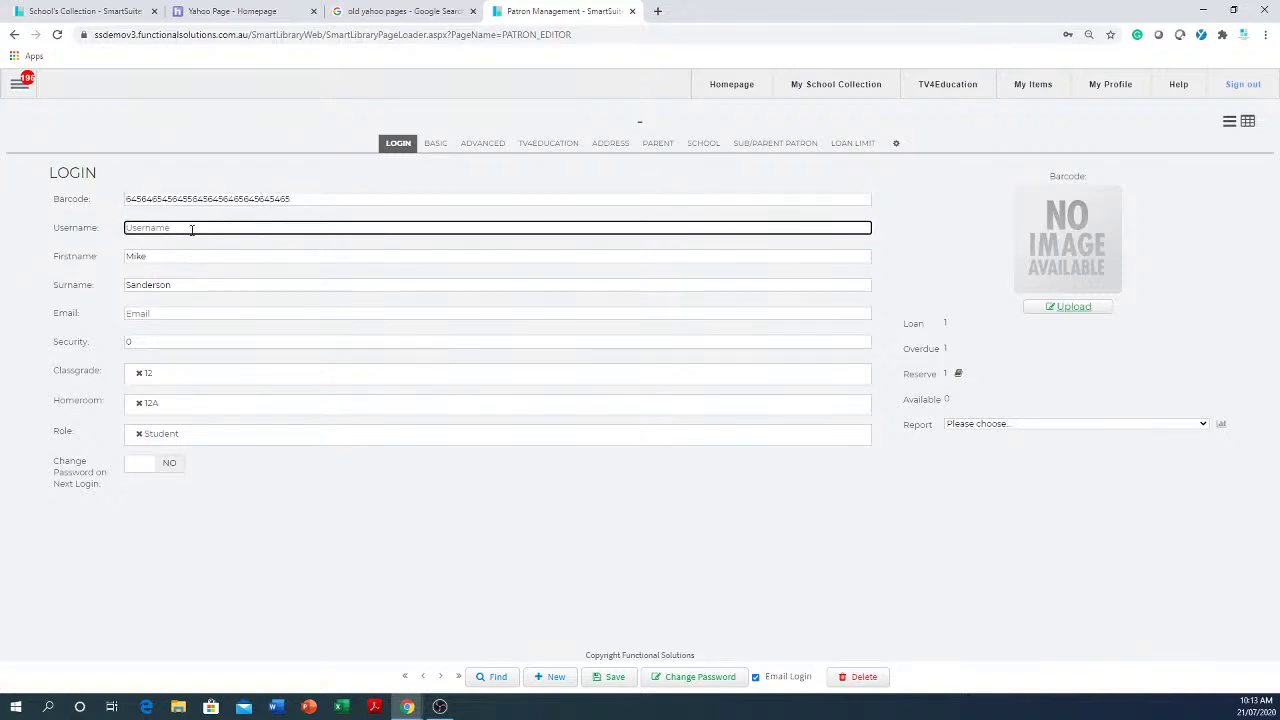
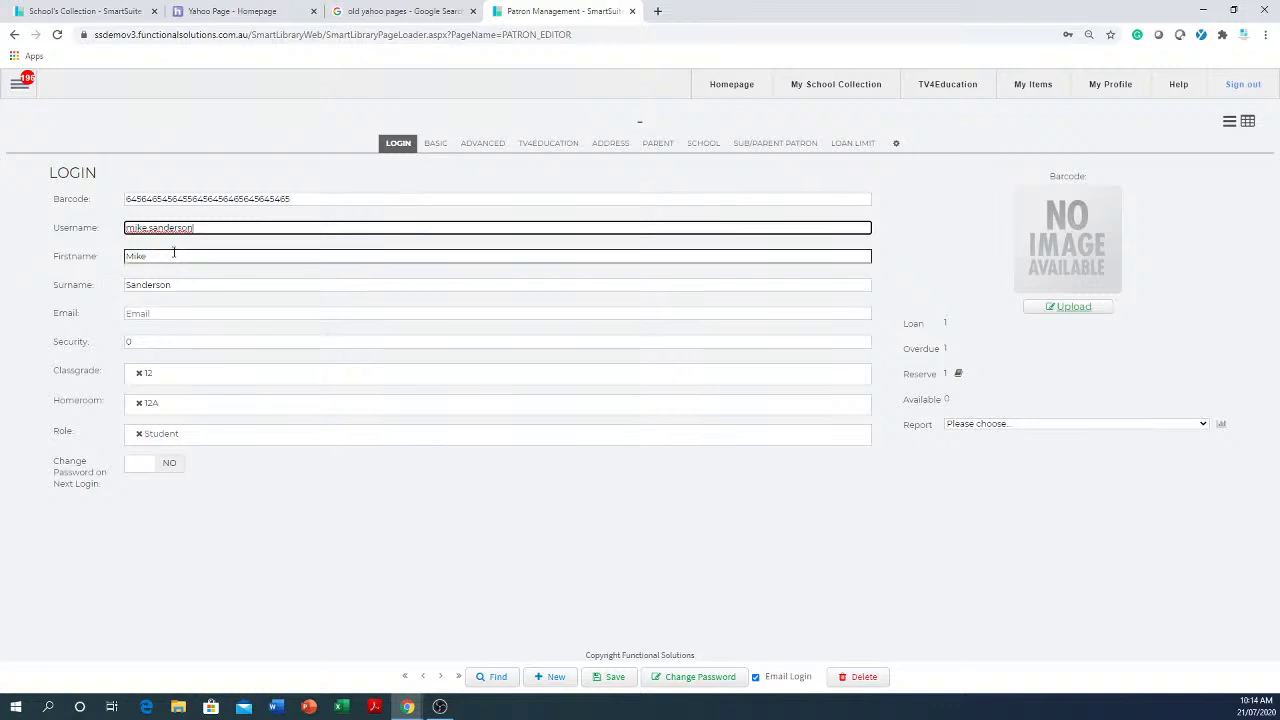
left_click_drag(430, 198, 22, 190)
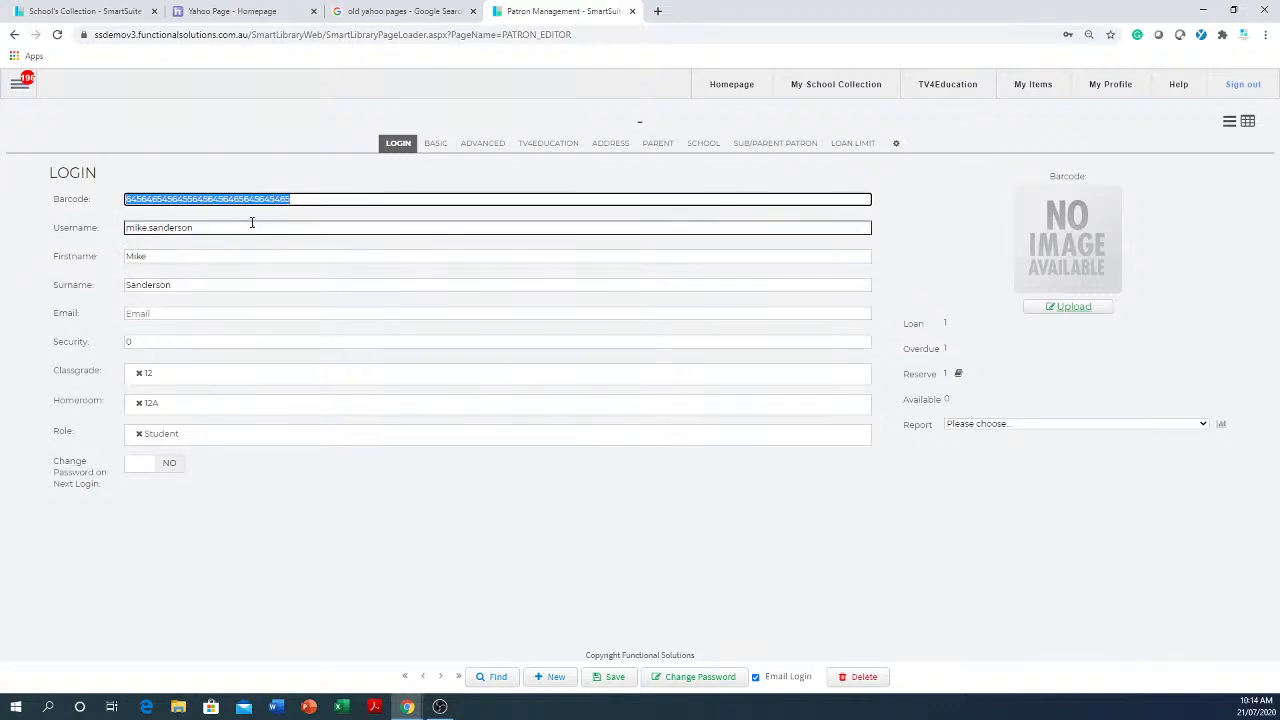
left_click_drag(252, 222, 105, 233)
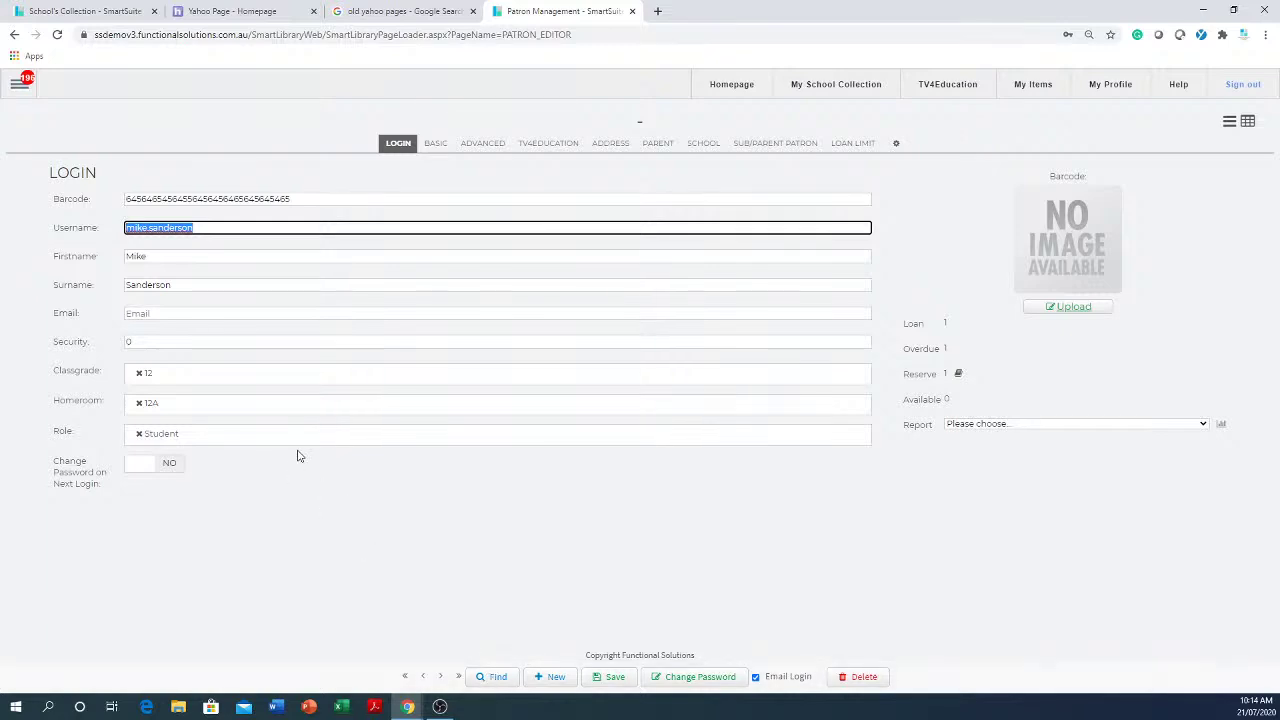
- Replace the barcode with a new number and enter the patron's school e-mail address
key("shift+Tab")
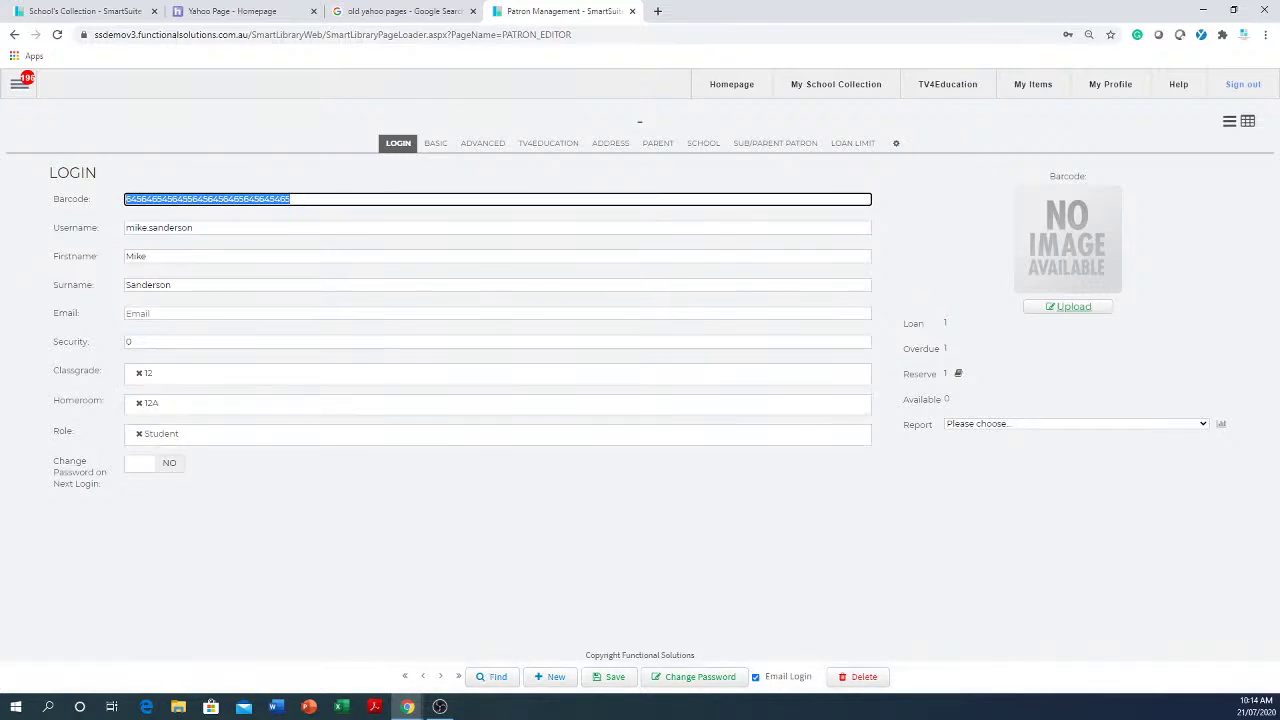
type("45656456456")
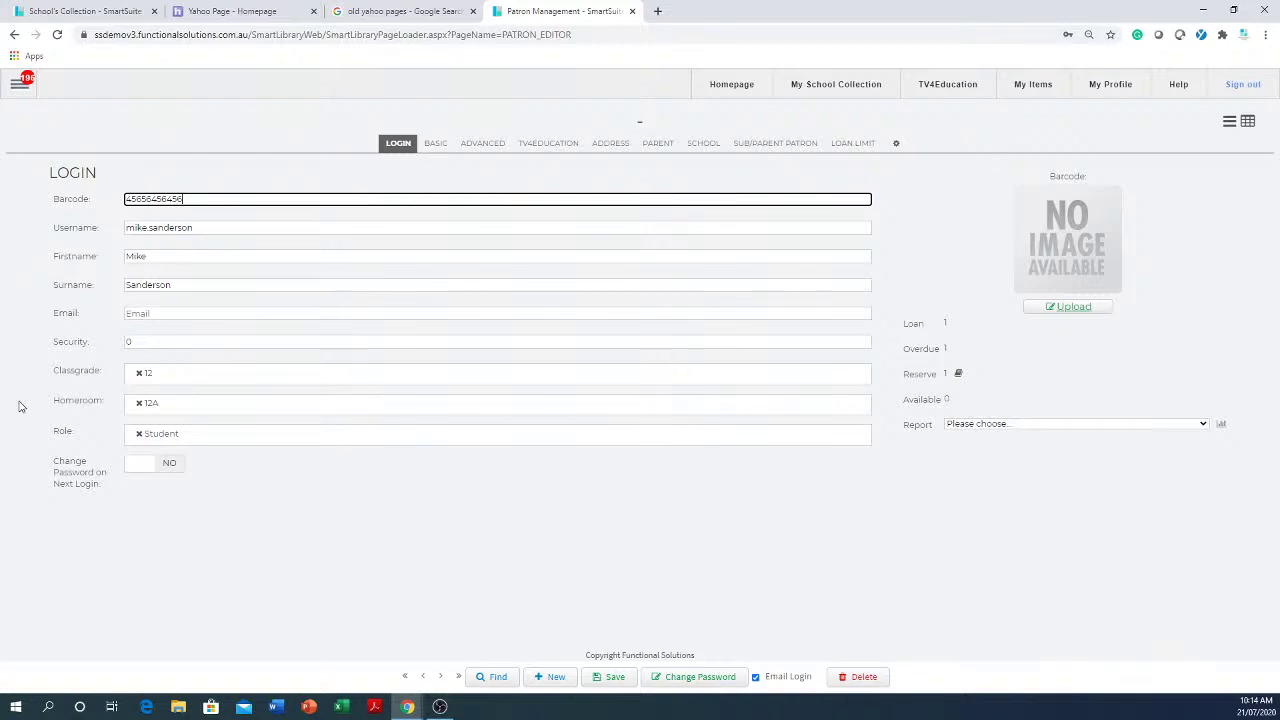
left_click(200, 313)
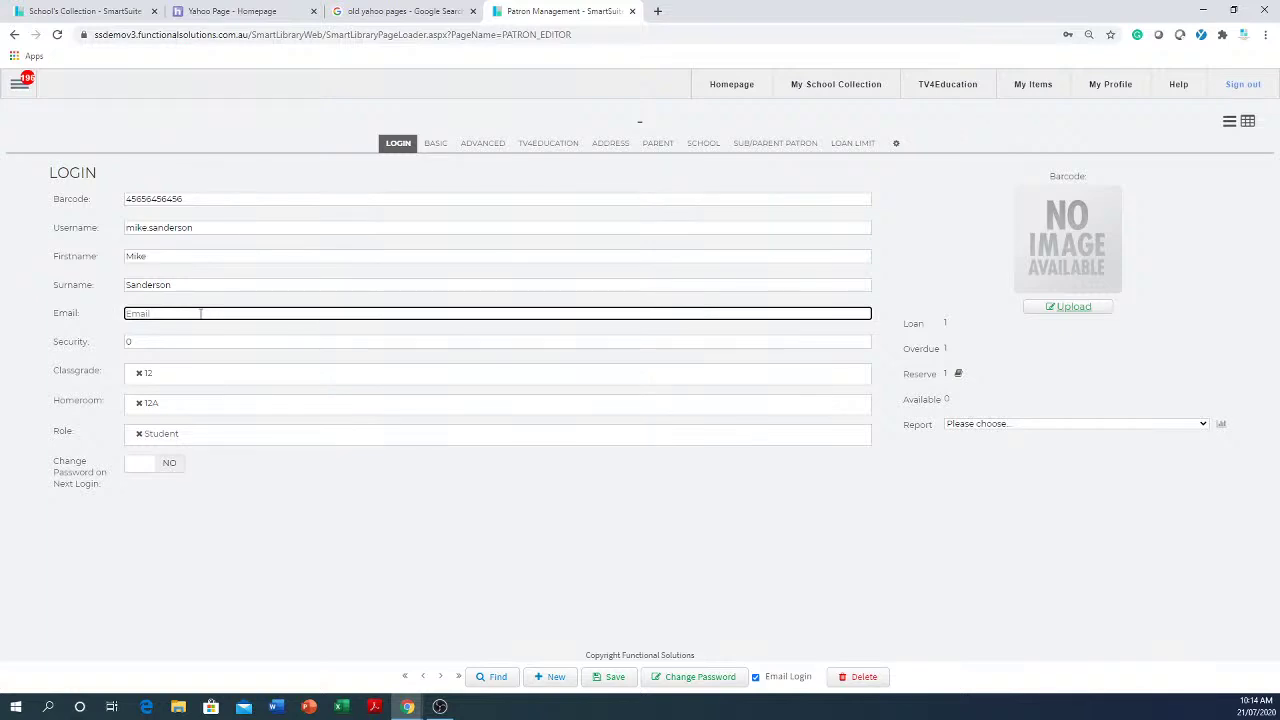
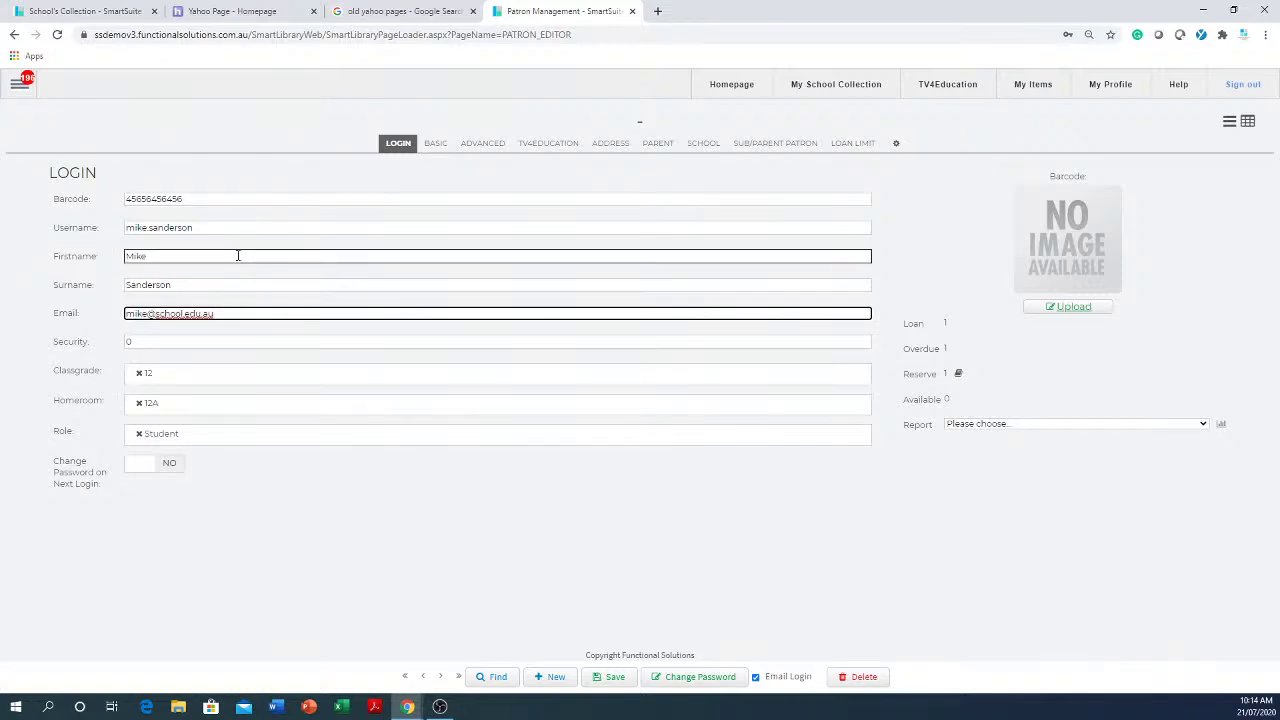
left_click_drag(229, 197, 127, 184)
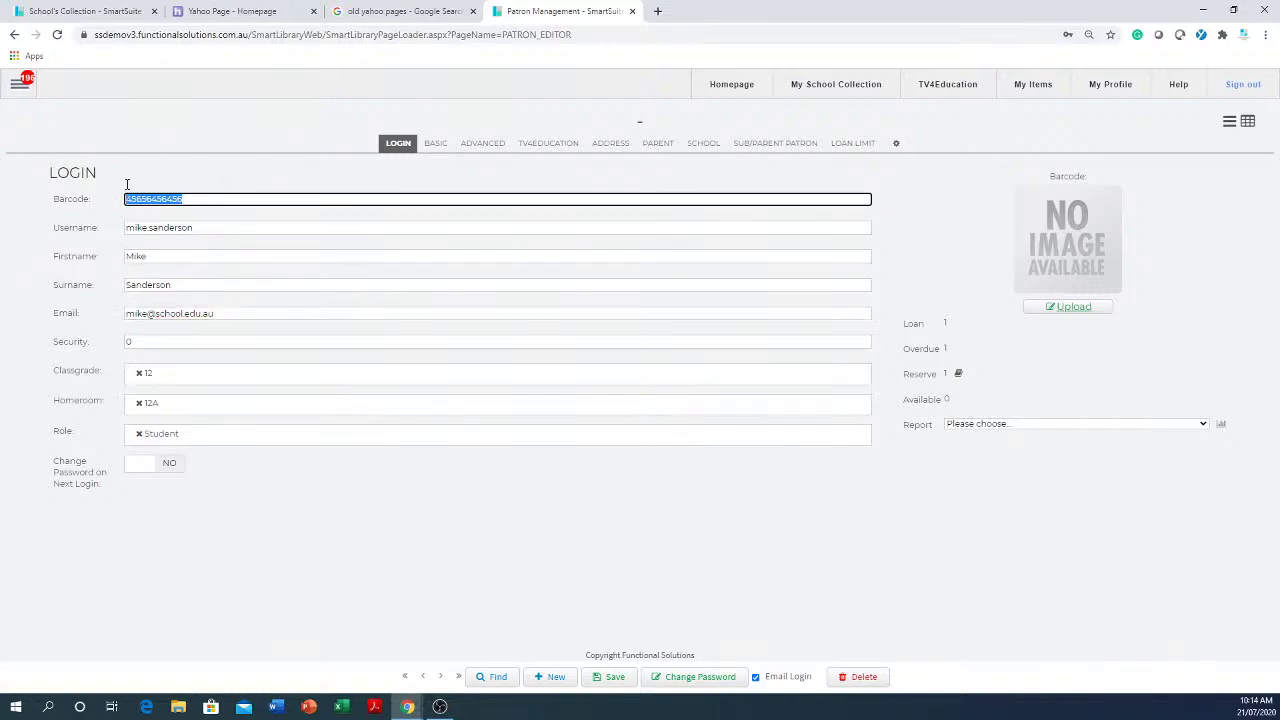
left_click_drag(237, 224, 108, 220)
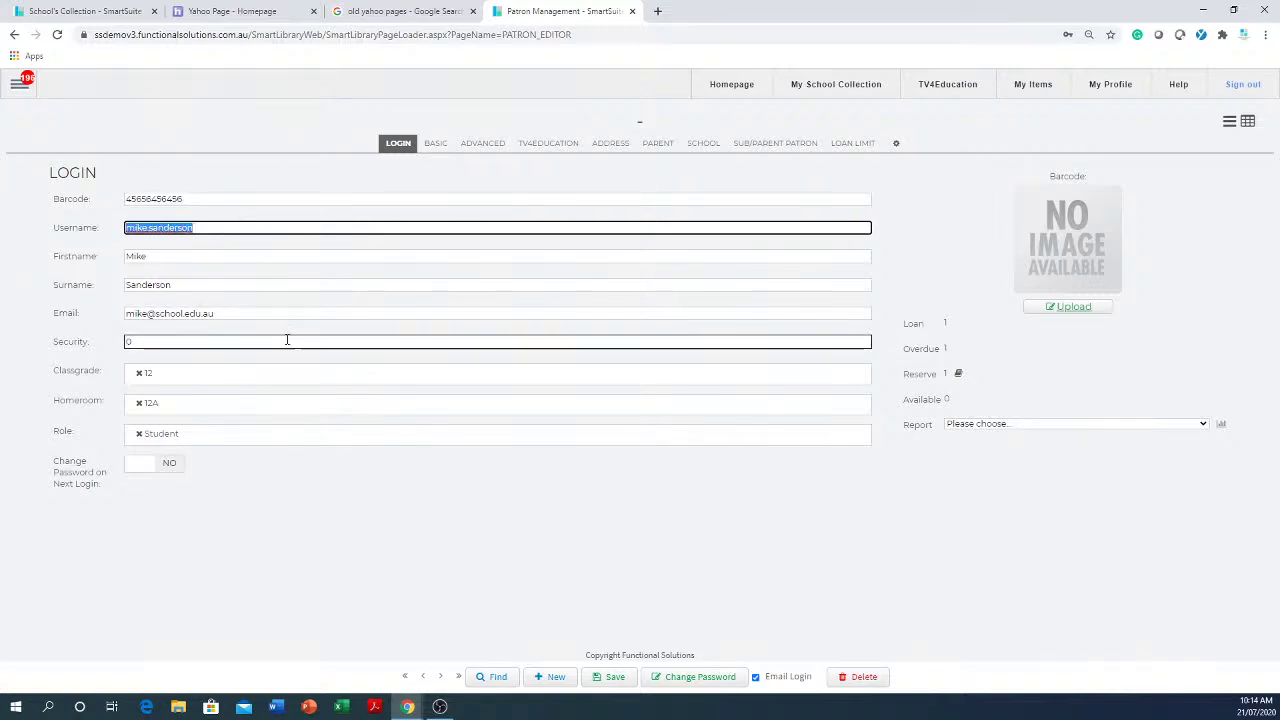
left_click_drag(318, 311, 114, 302)
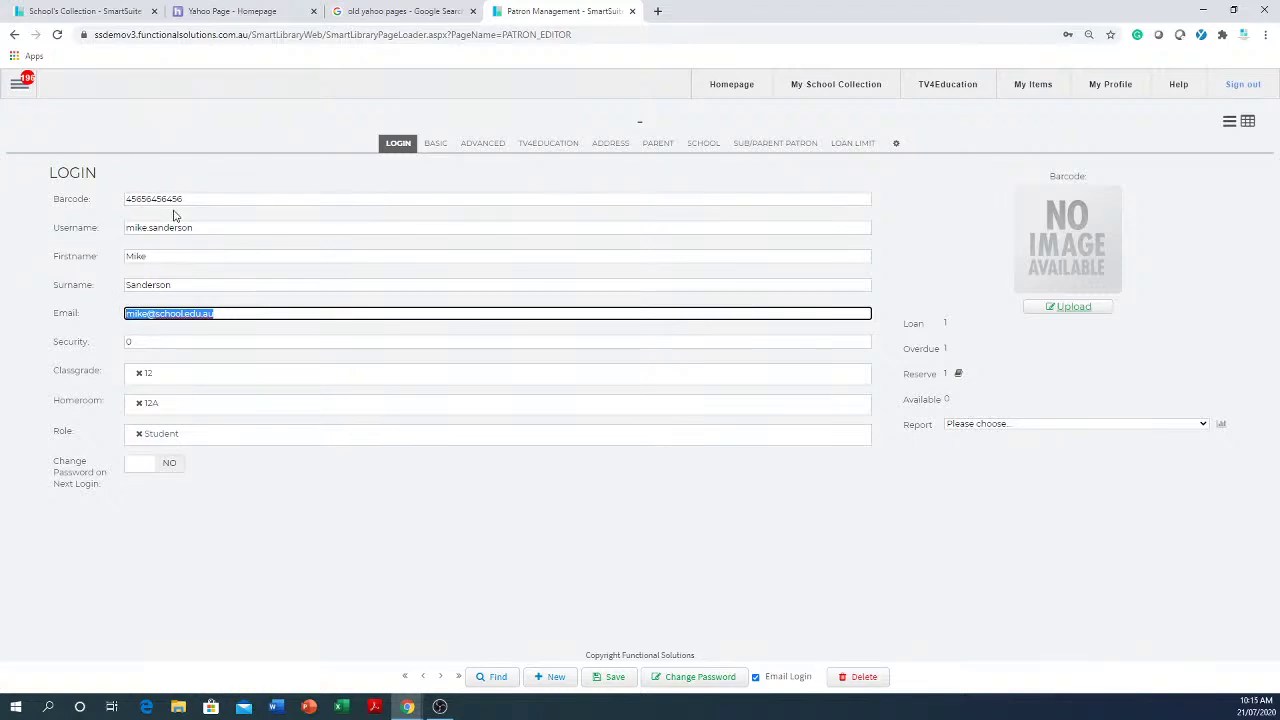
- Give the student patron a new password, entered in both password fields, and apply it
left_click(696, 682)
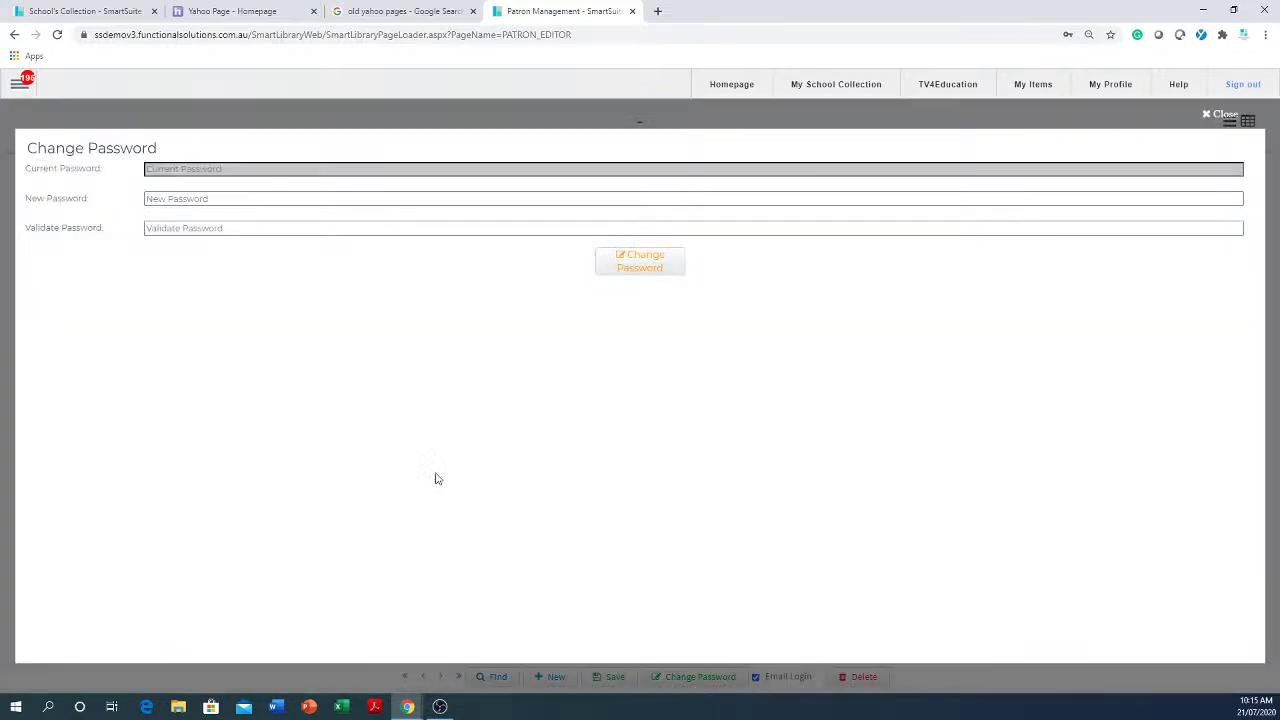
left_click(310, 198)
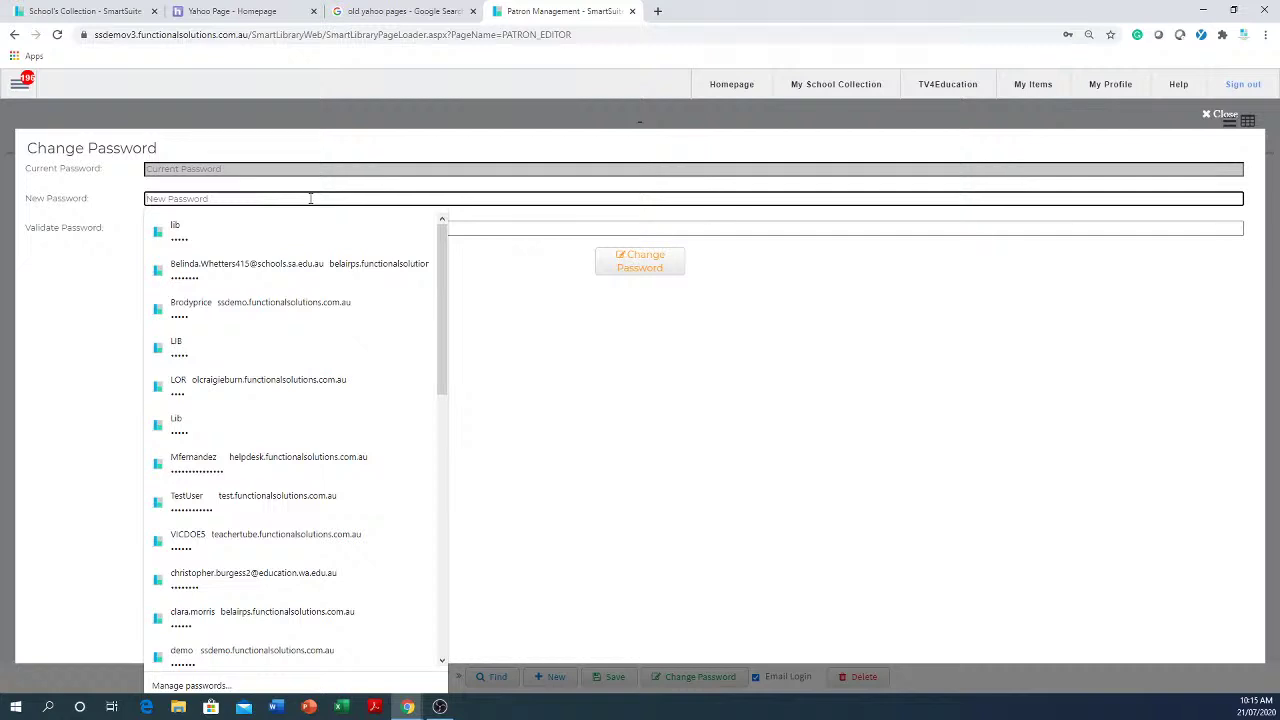
type("••")
key("Tab")
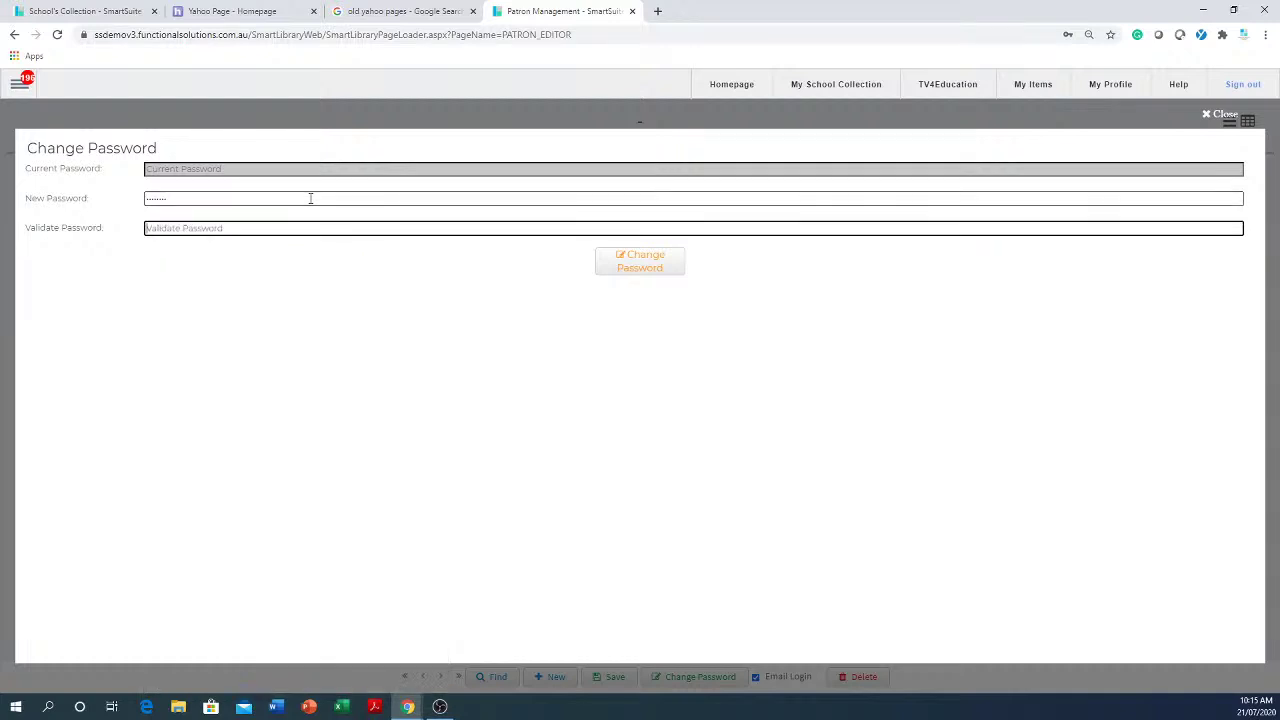
type("•••")
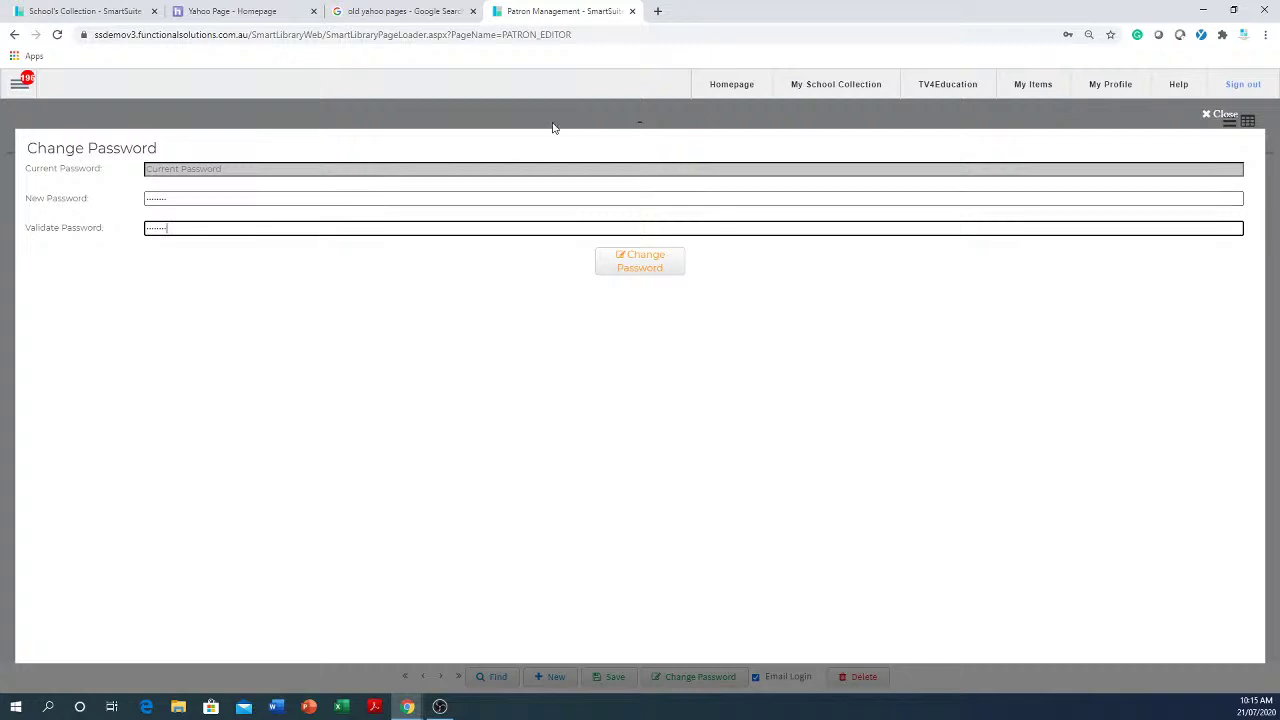
left_click(656, 262)
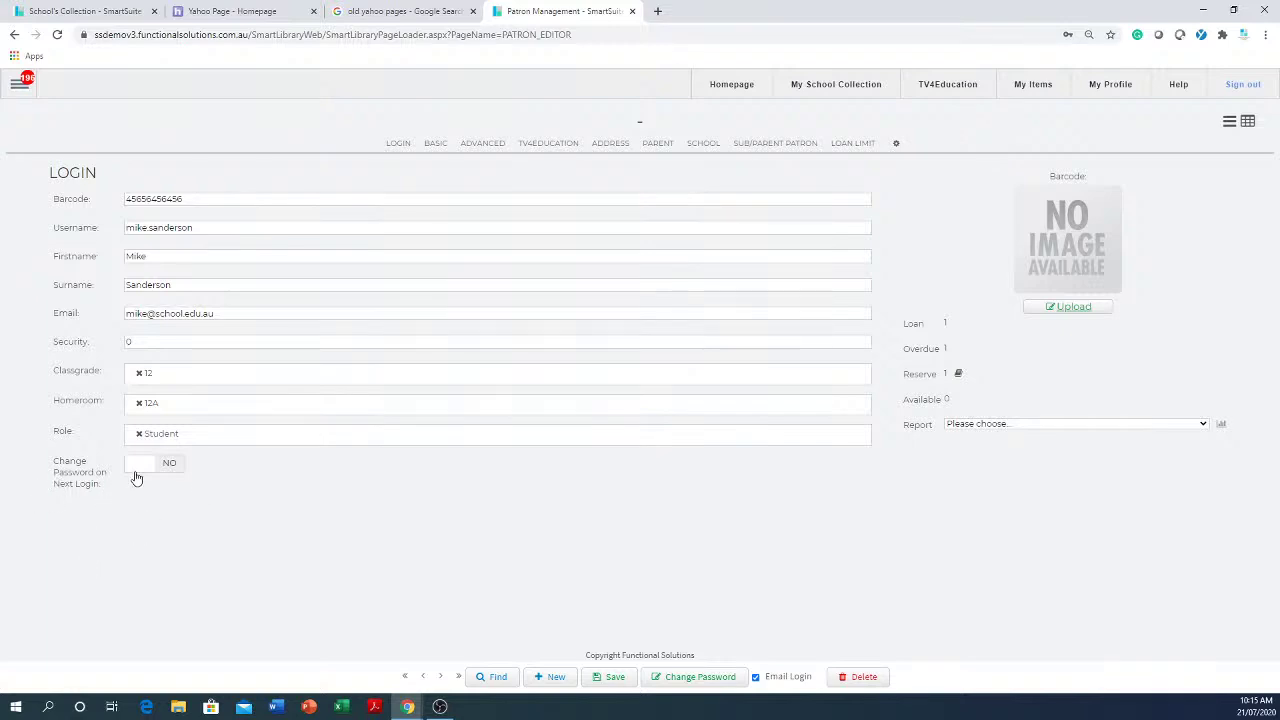
- Switch Change Password on Next Login to YES, select the e-mail address, and save the patron
left_click(136, 468)
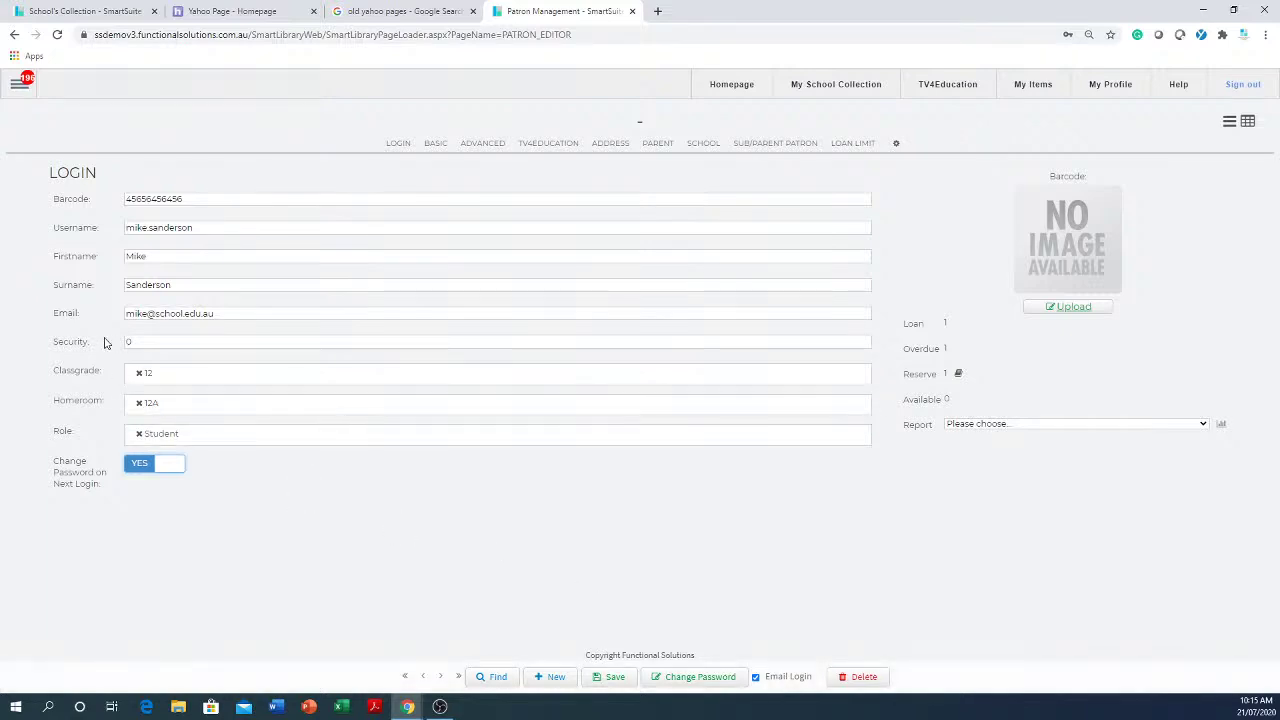
left_click(253, 316)
left_click_drag(255, 313, 113, 300)
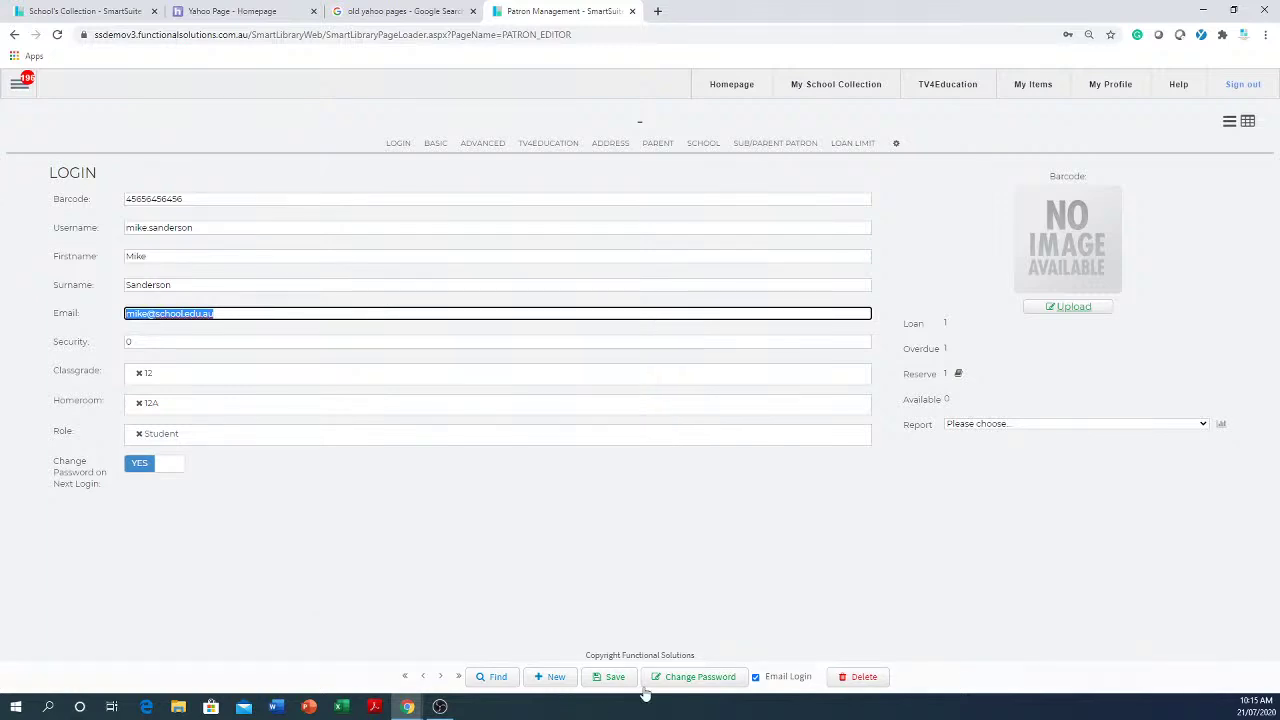
left_click(612, 677)
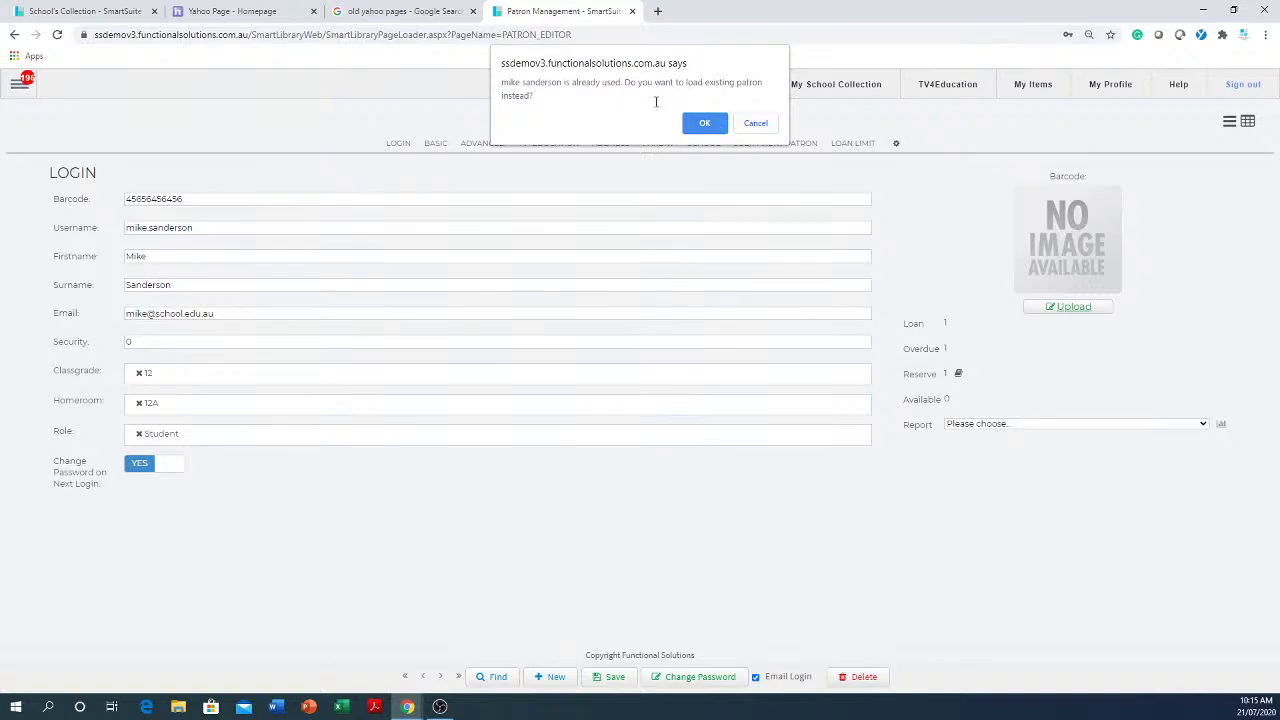
- Dismiss both warnings, append 's' to the surname and username, and save the patron
left_click(756, 124)
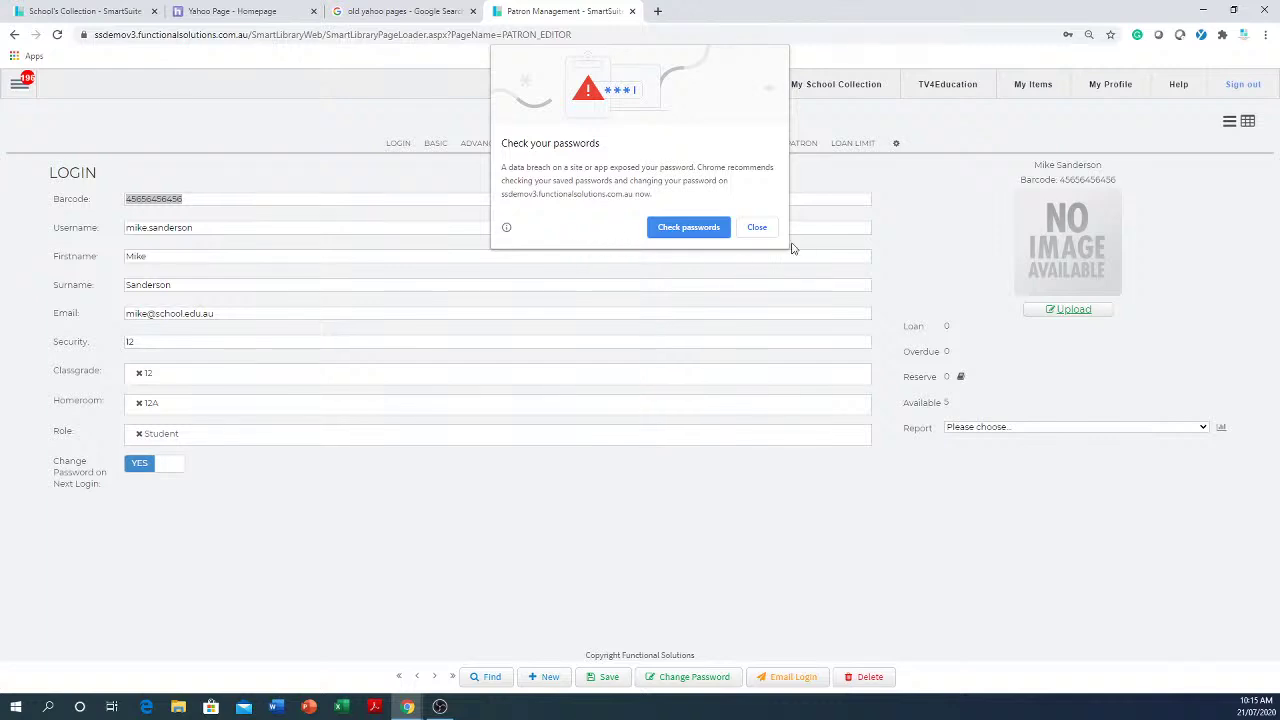
left_click(759, 224)
left_click(266, 283)
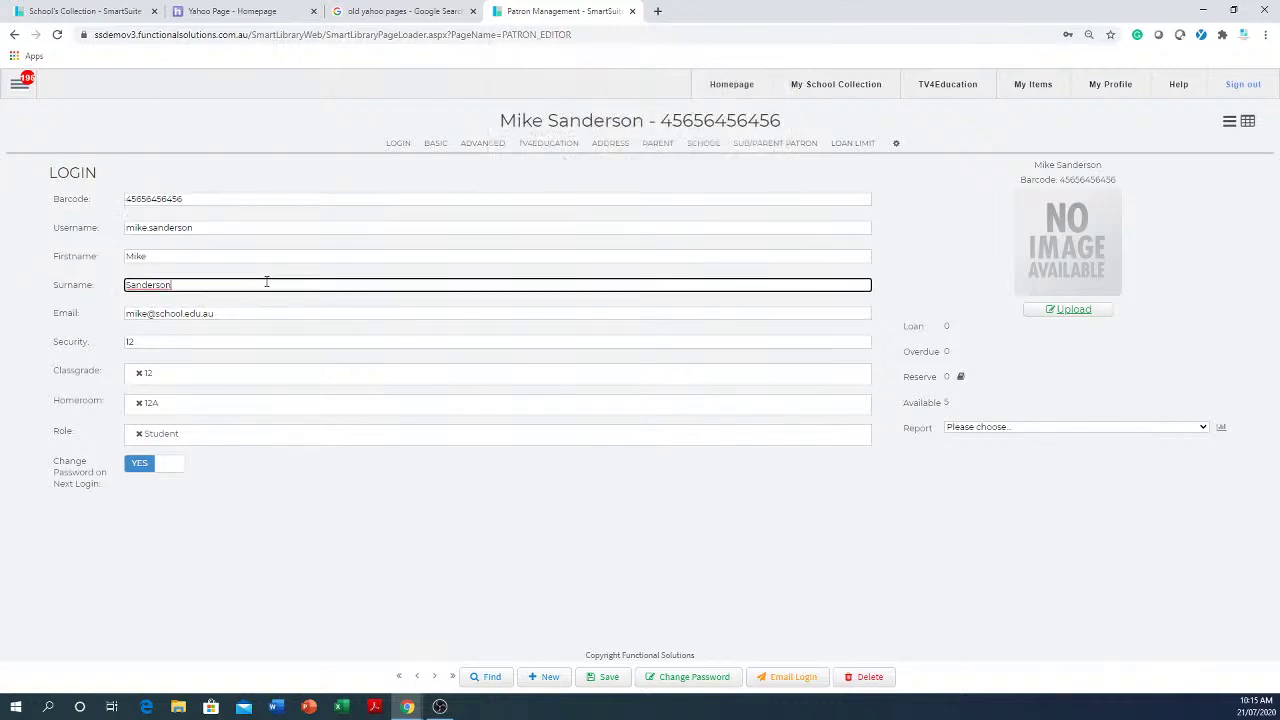
type("s")
left_click(259, 229)
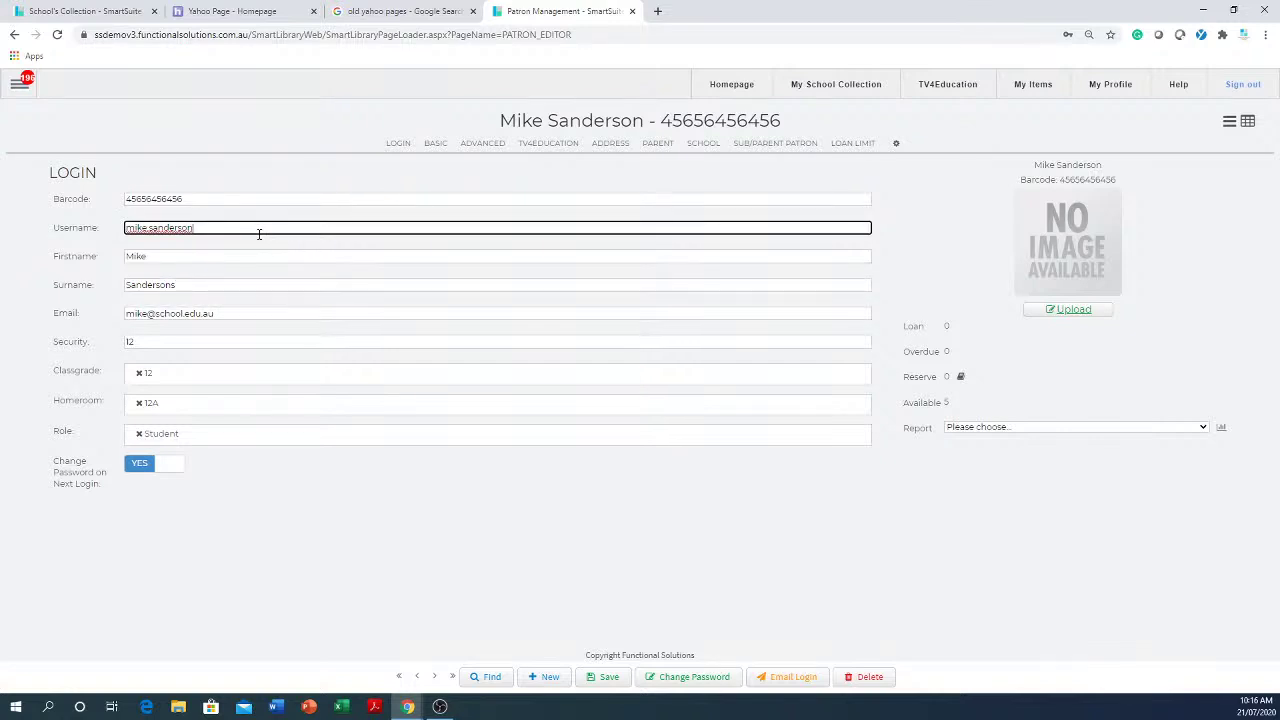
type("s")
left_click(605, 677)
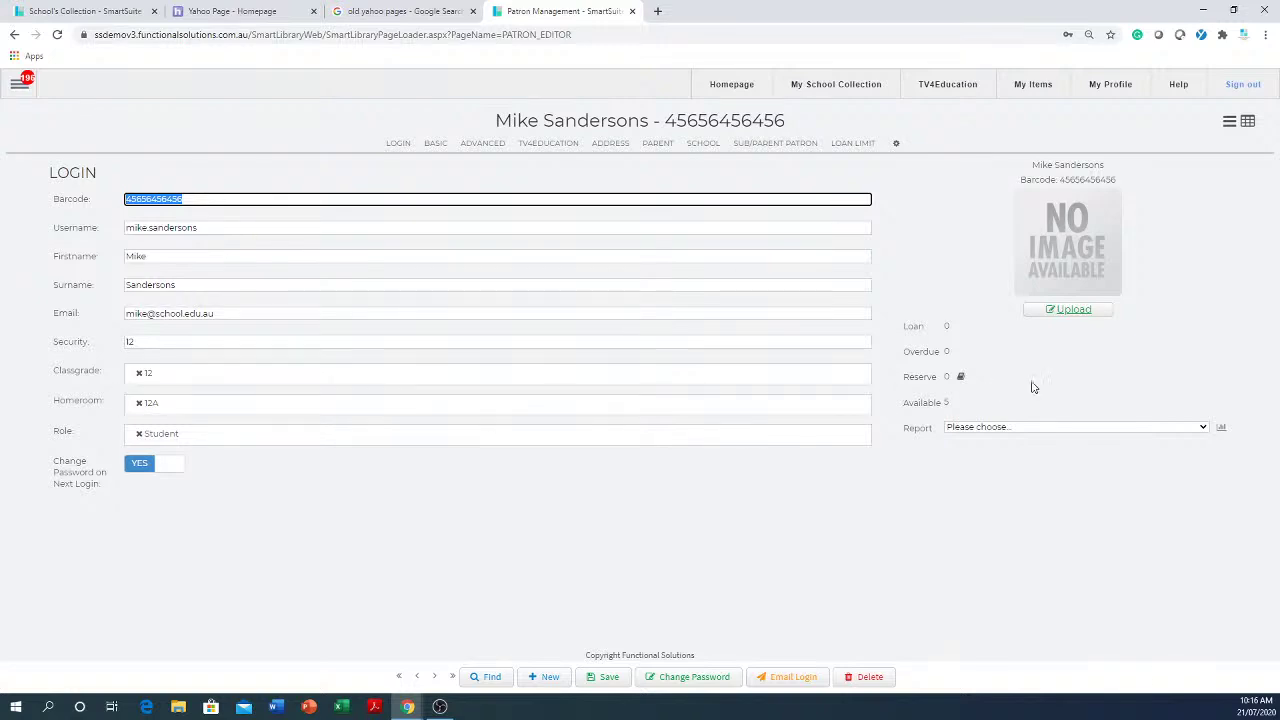
left_click(1077, 311)
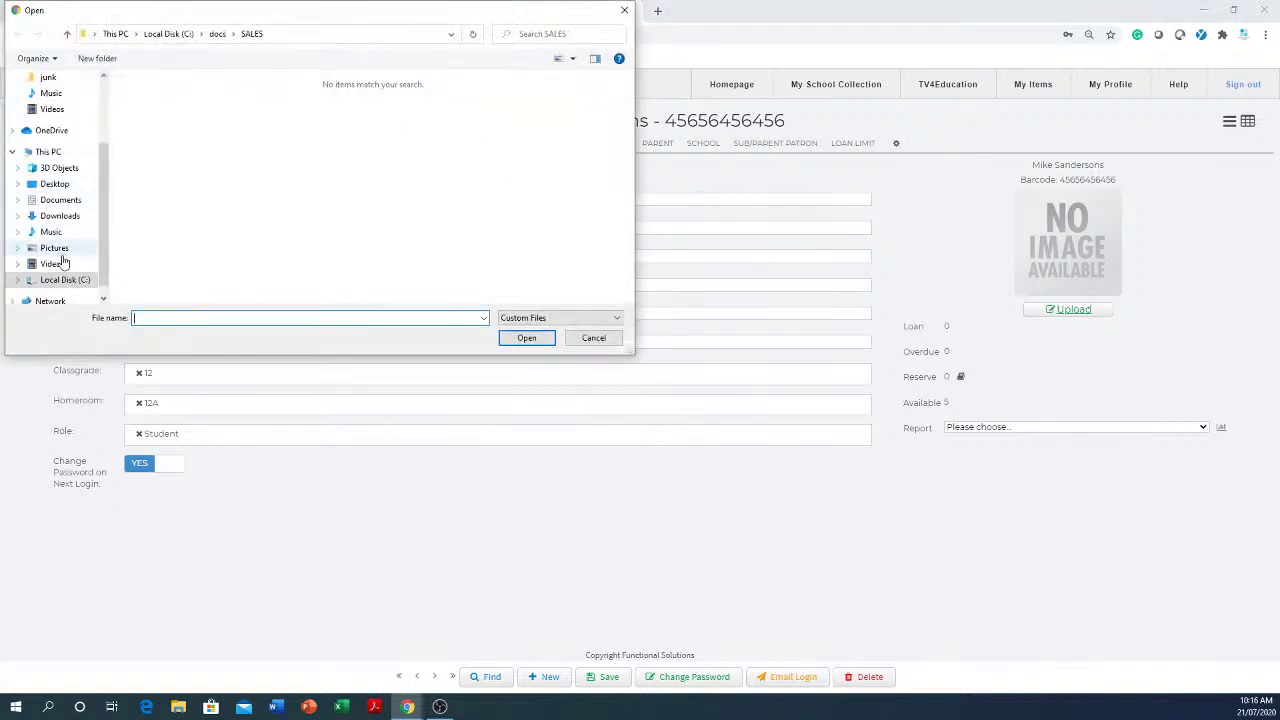
left_click(70, 280)
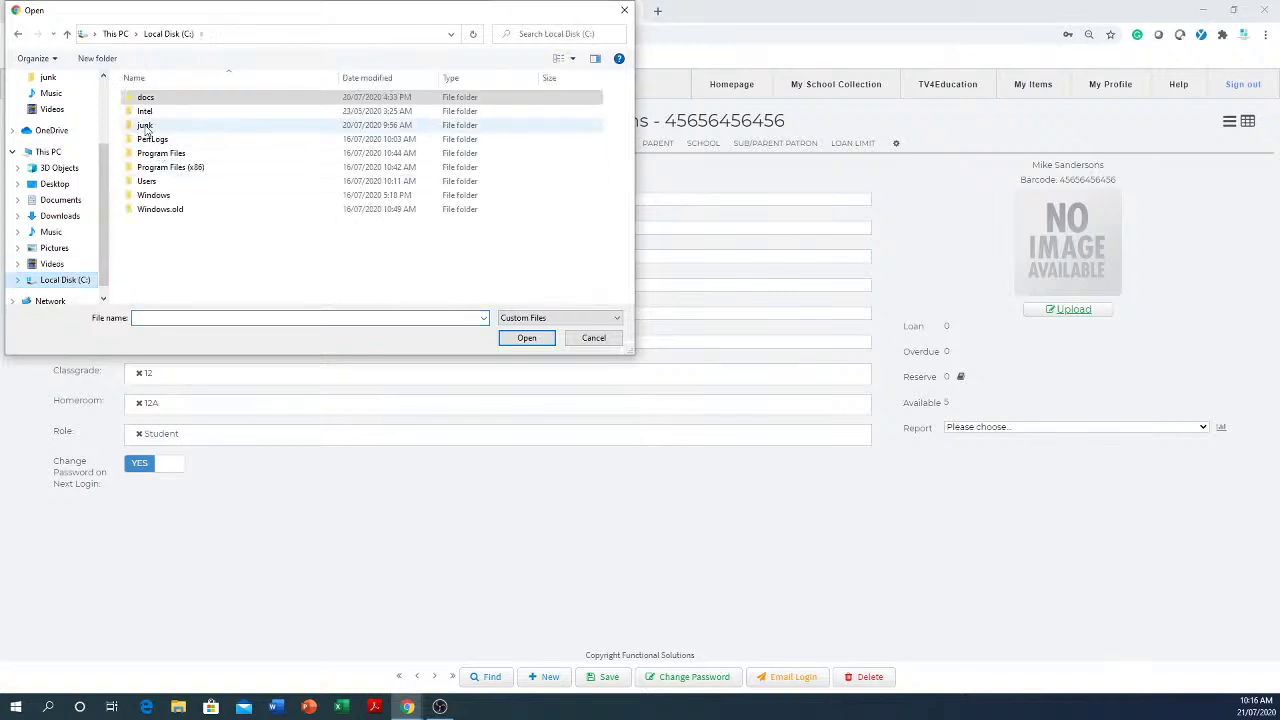
double_click(145, 125)
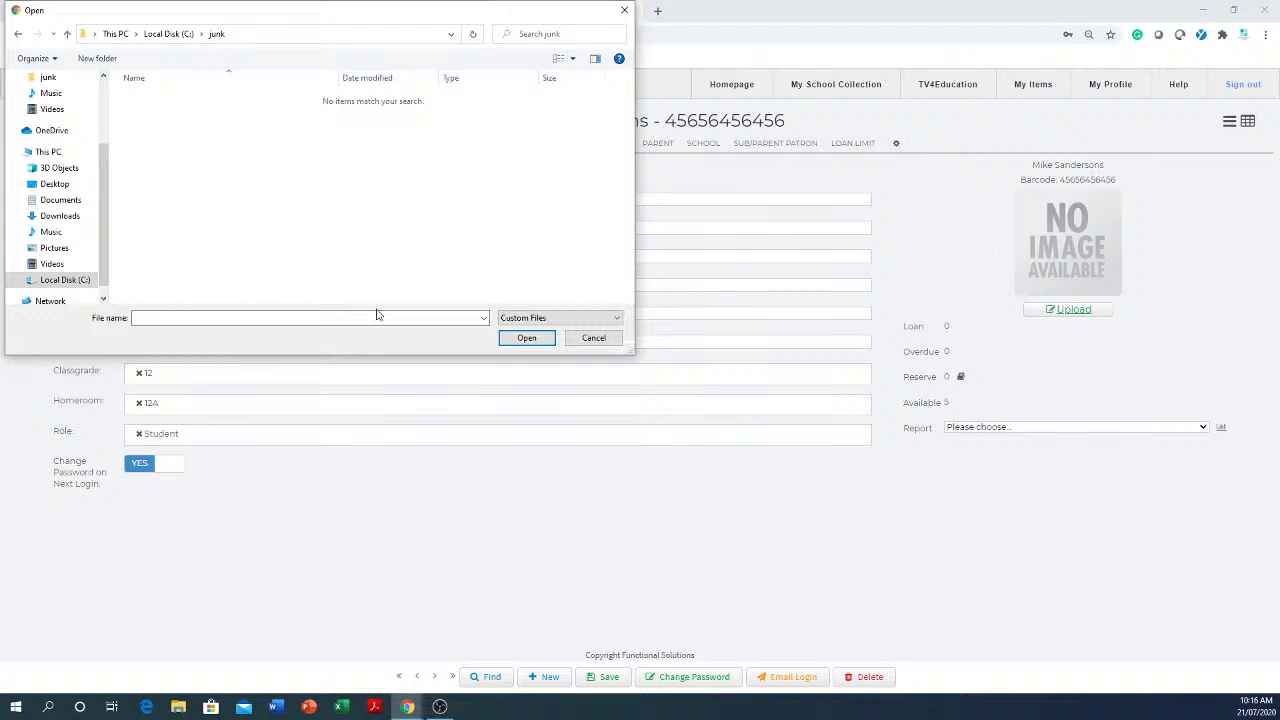
left_click(593, 338)
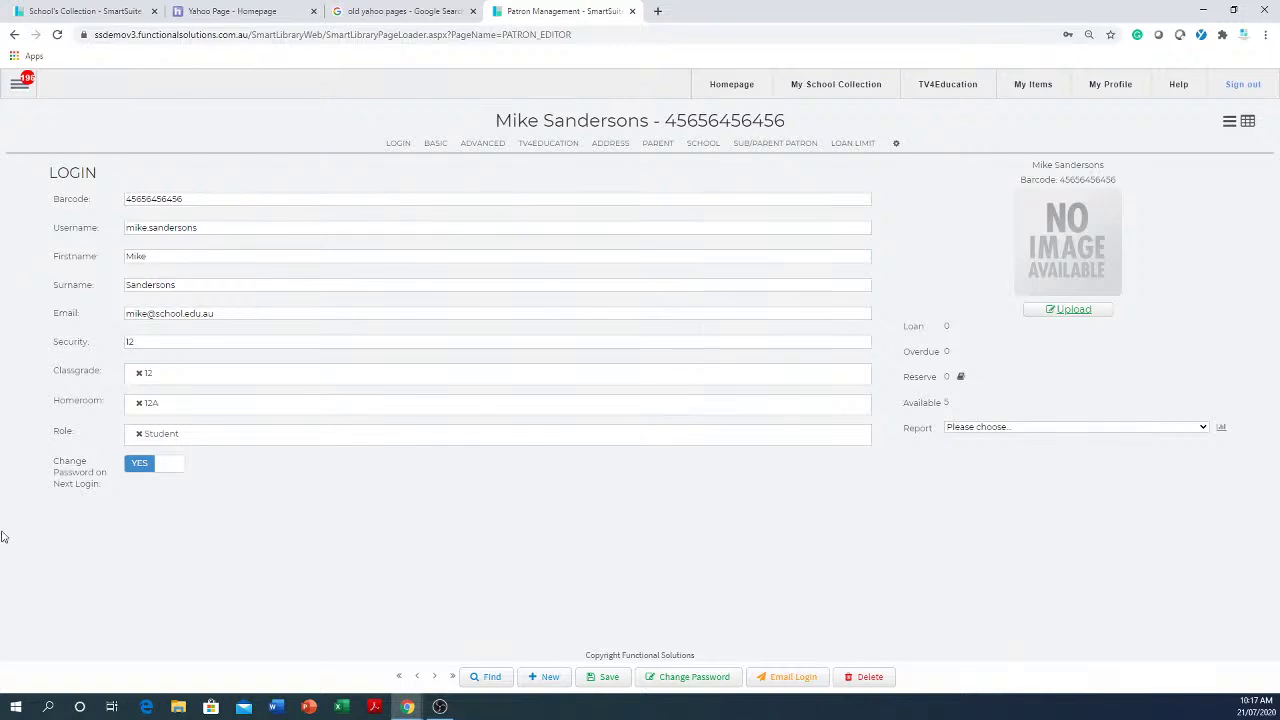
- Set the patron's class grade to Teacher
left_click(168, 316)
left_click(150, 372)
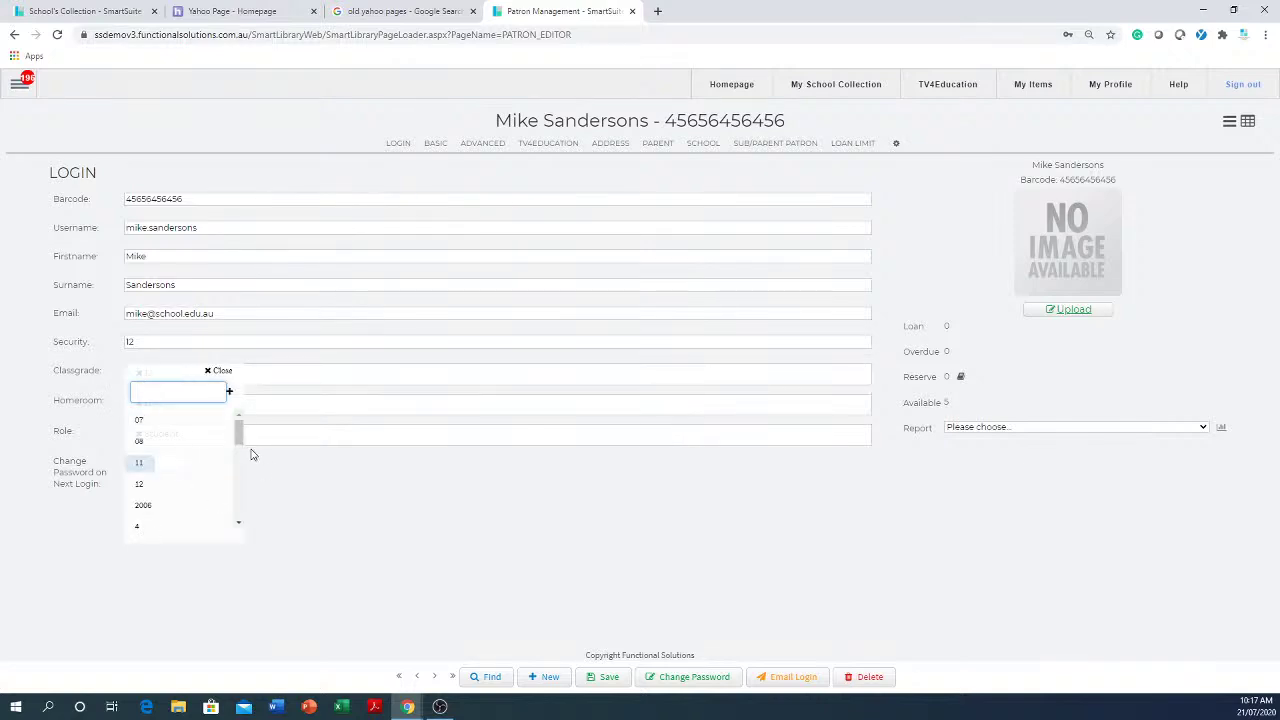
left_click_drag(238, 444, 225, 493)
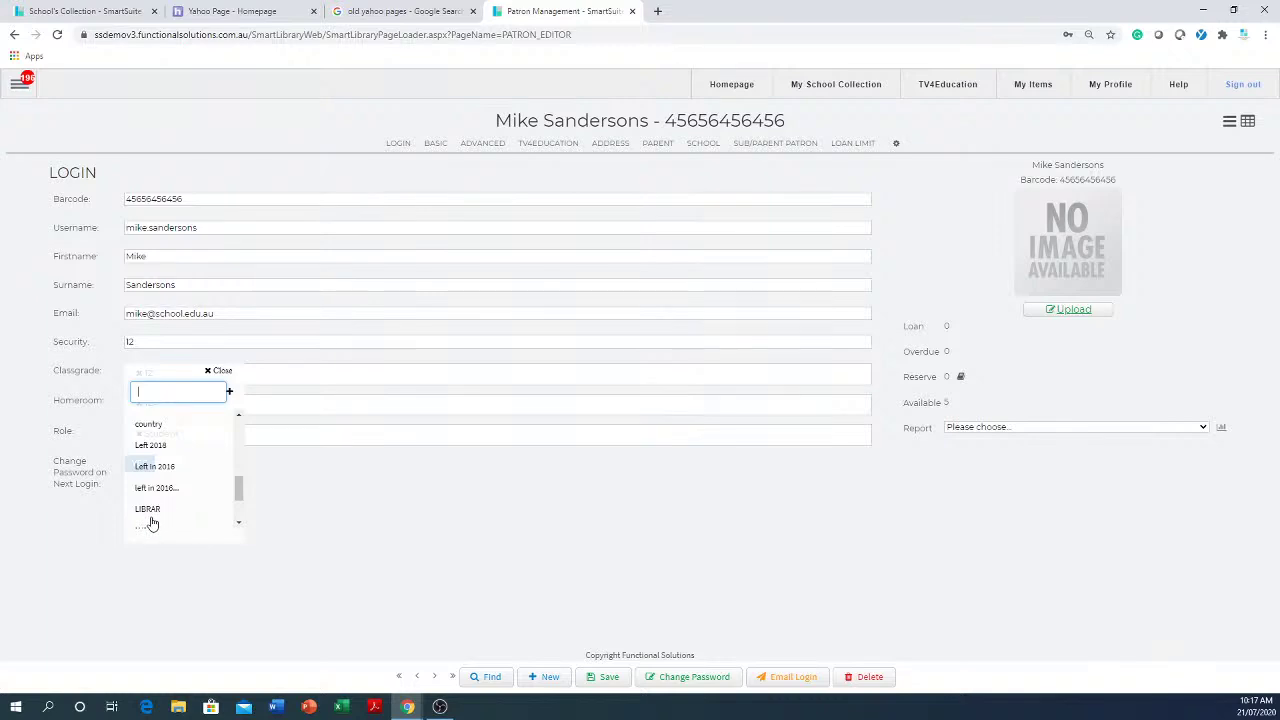
scroll(237, 512, "down", 5)
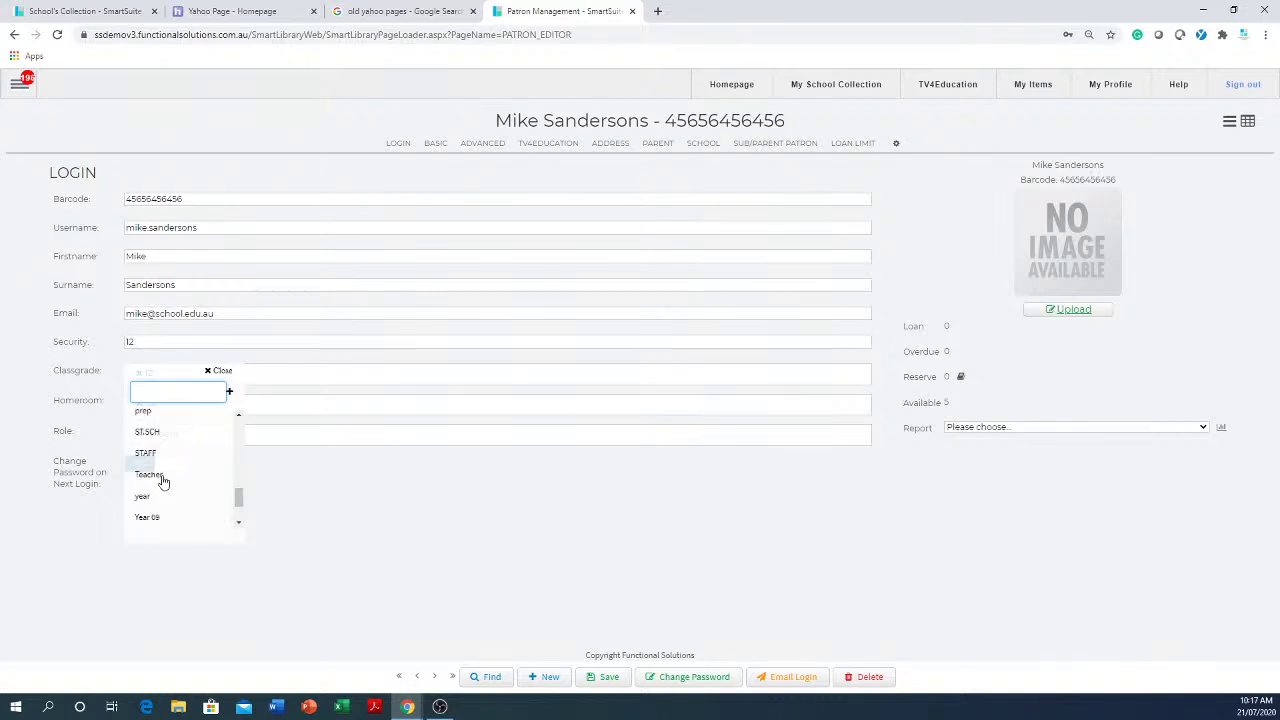
left_click(163, 476)
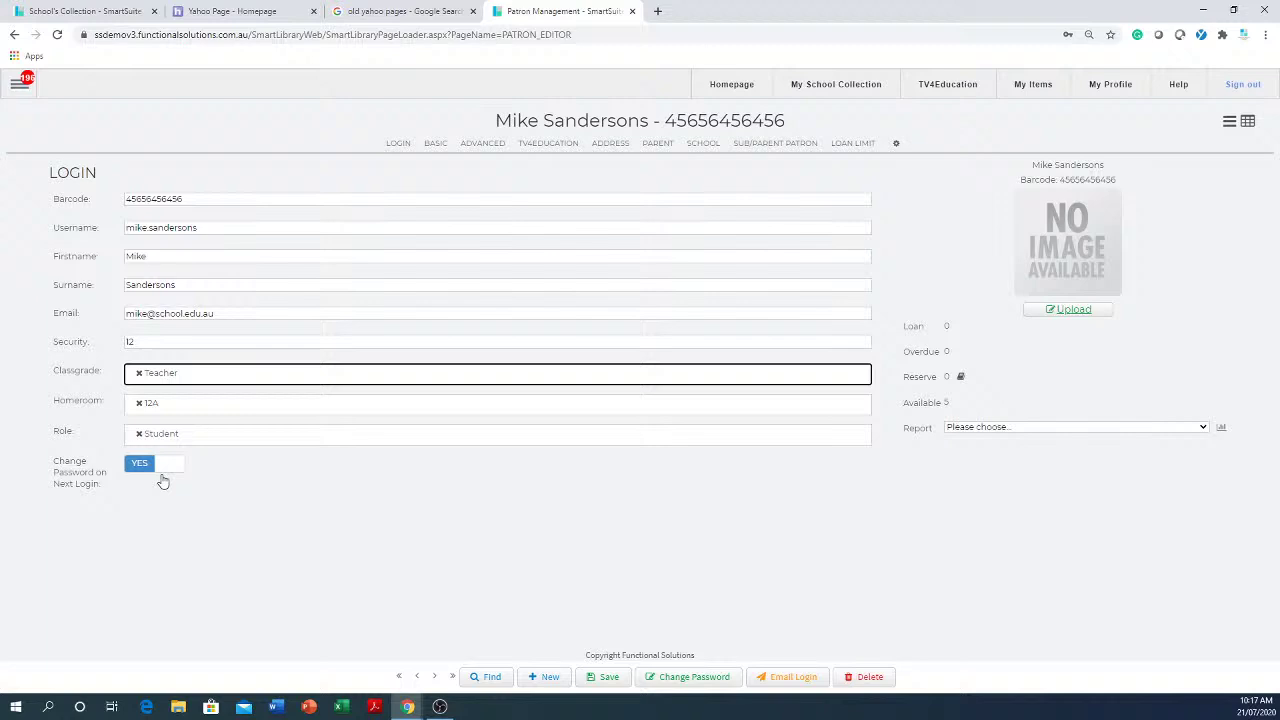
- Set the homeroom to Teacher and replace the Student role with Teacher
left_click(199, 411)
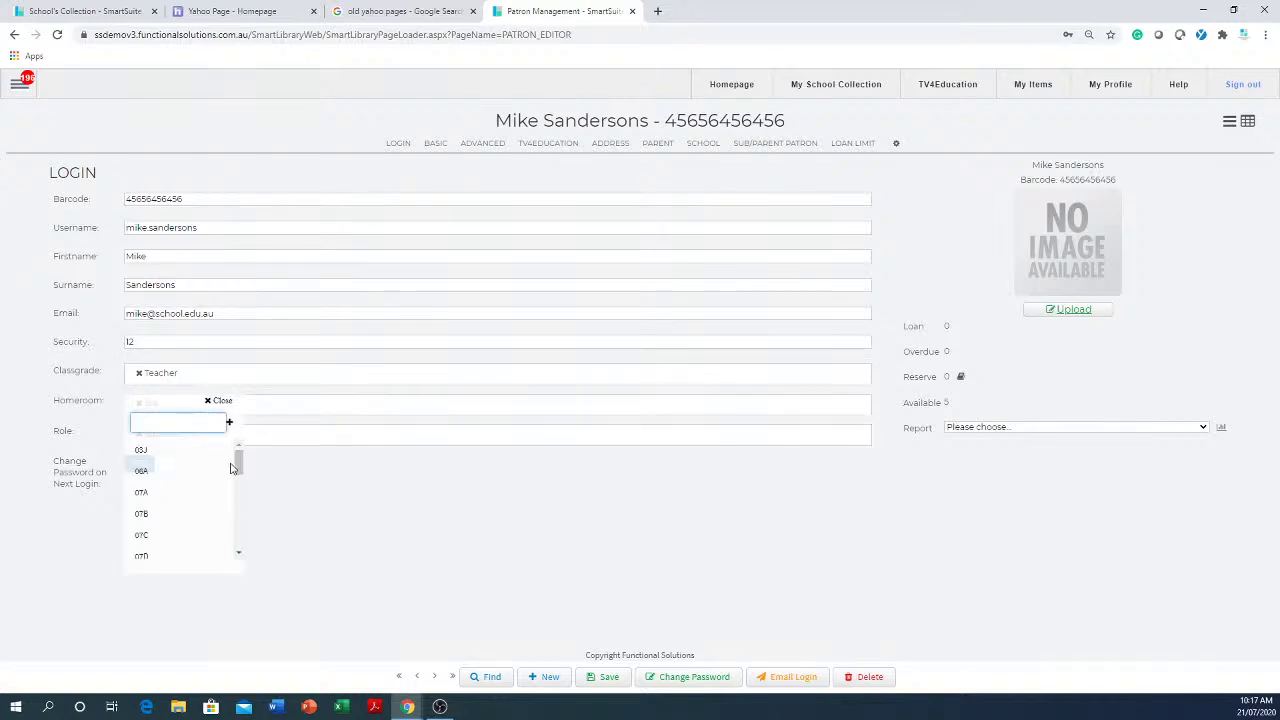
left_click_drag(238, 458, 237, 635)
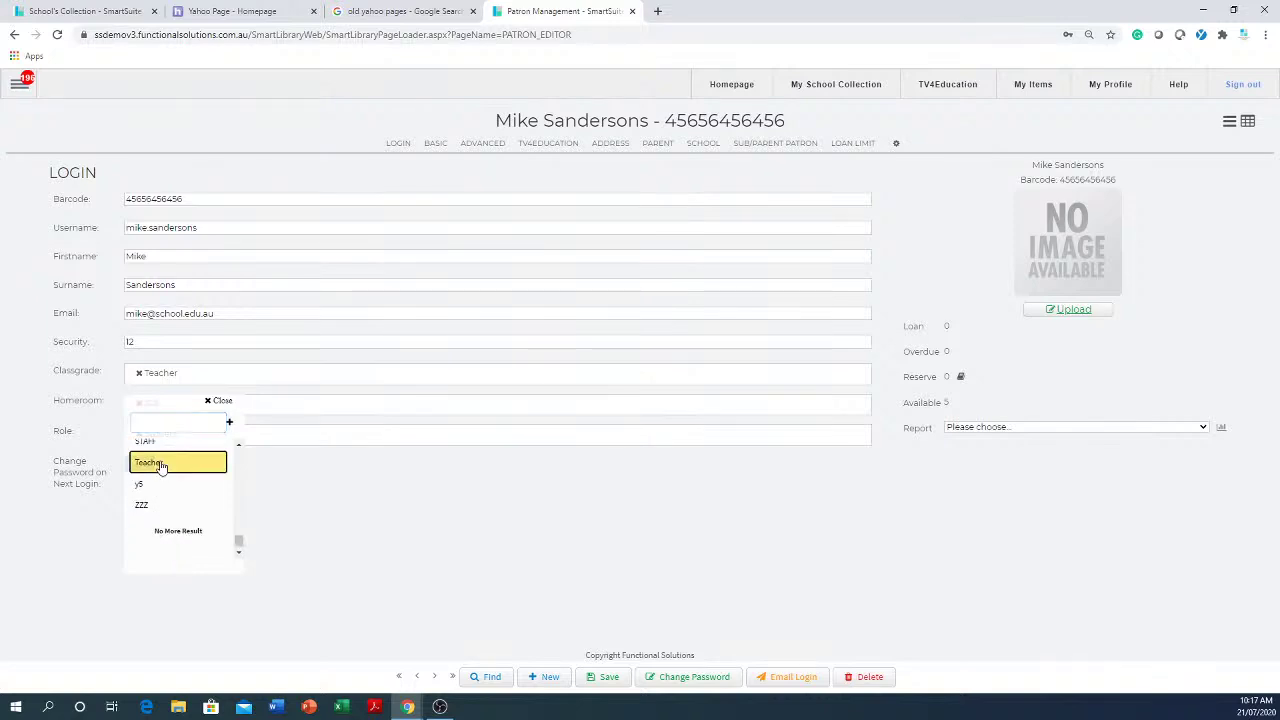
left_click(157, 463)
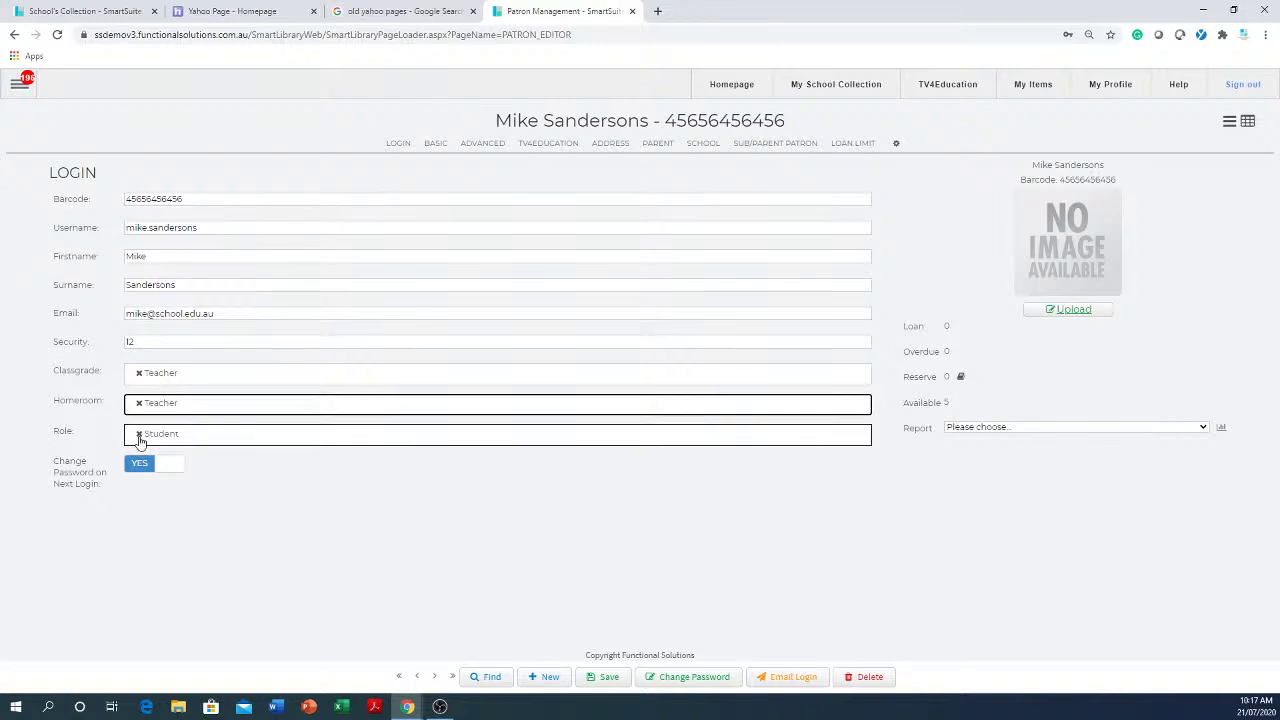
left_click(139, 433)
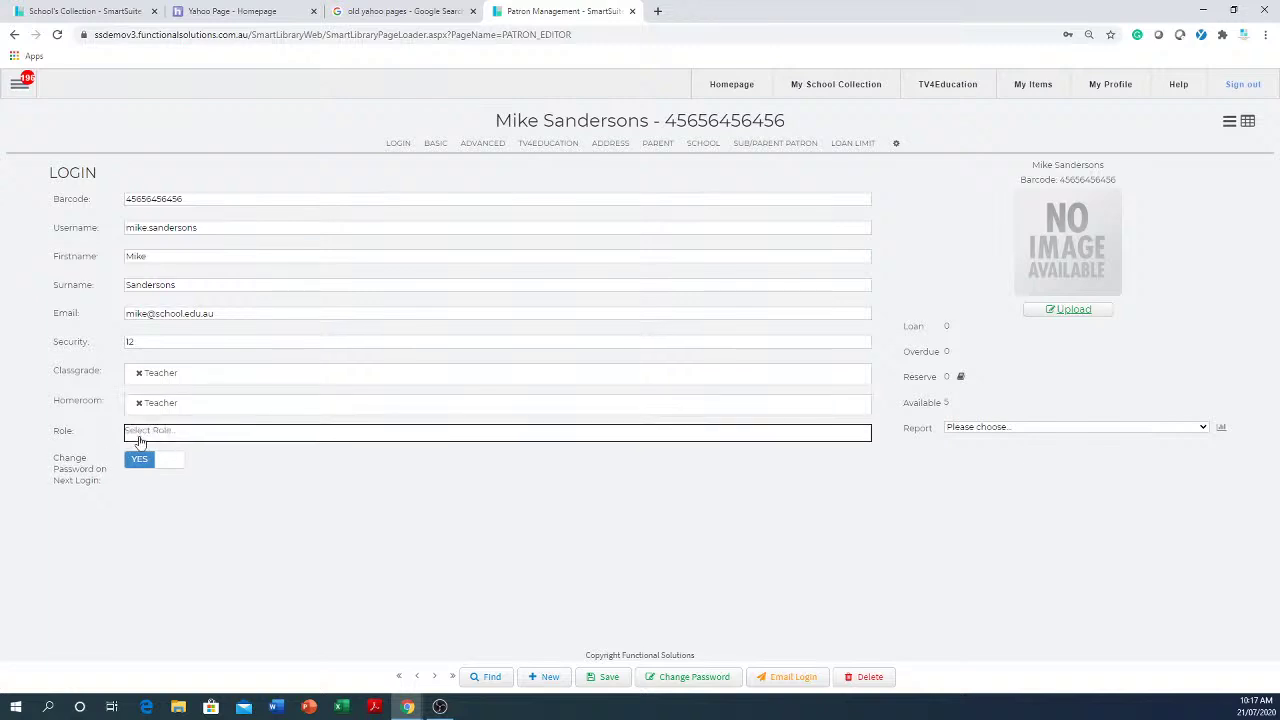
left_click(310, 433)
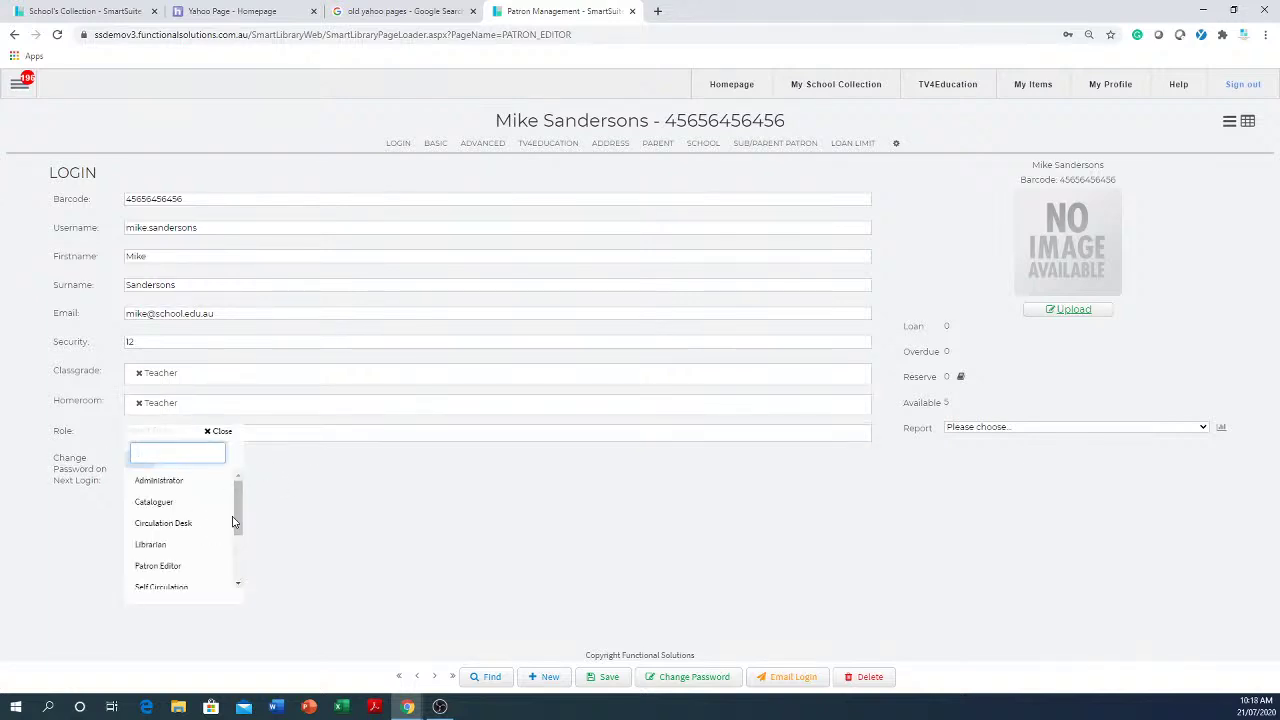
scroll(233, 540, "down", 3)
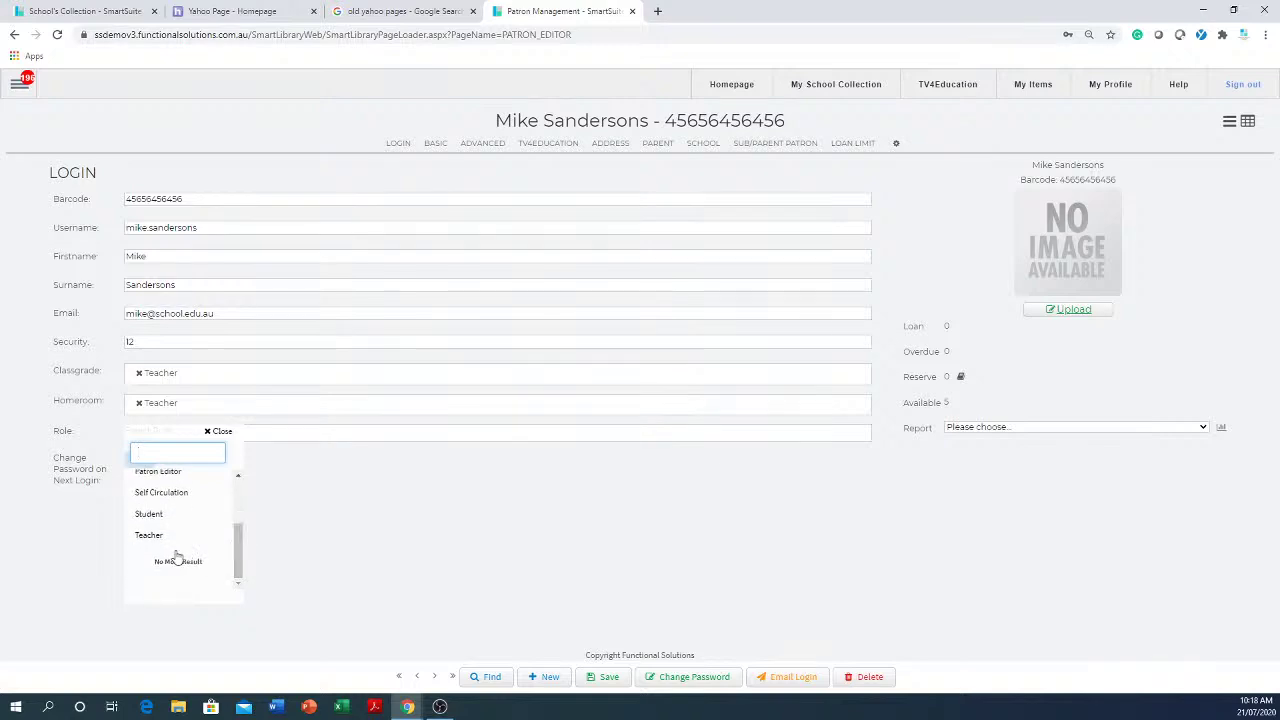
left_click(152, 536)
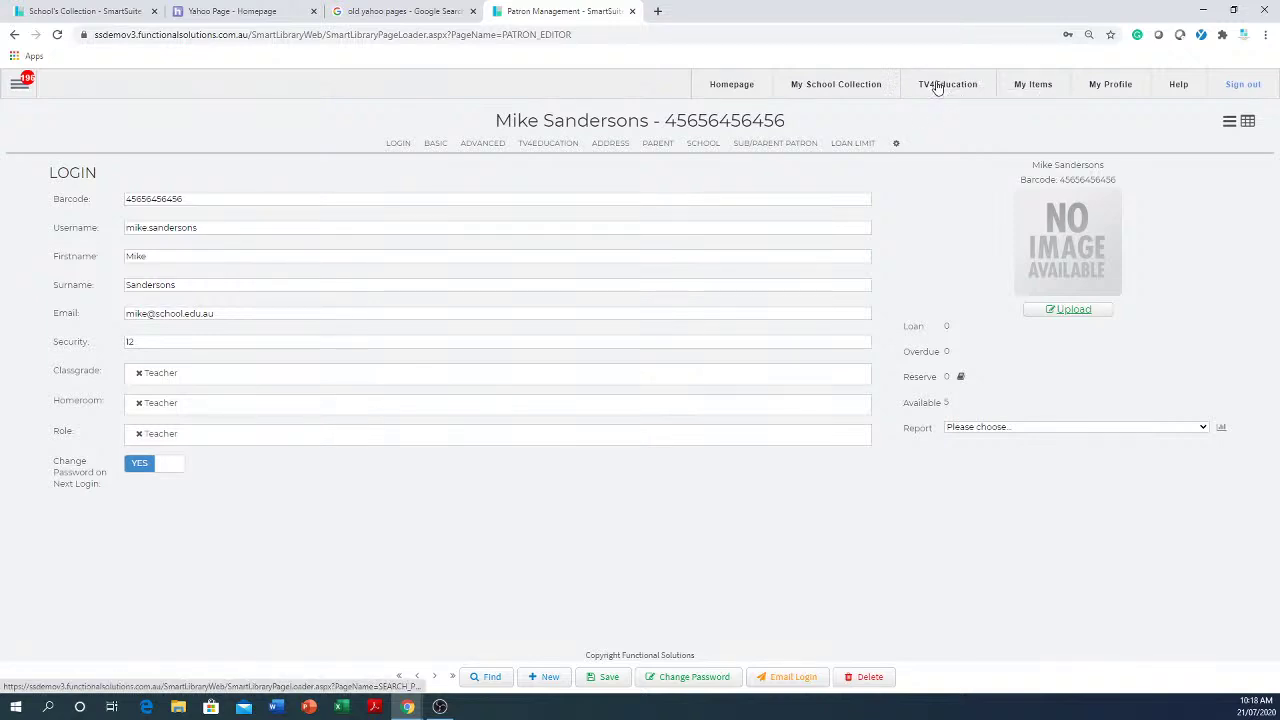
- Search the homeroom list for 'l' and set the patron's homeroom to LIBRAR
left_click(18, 90)
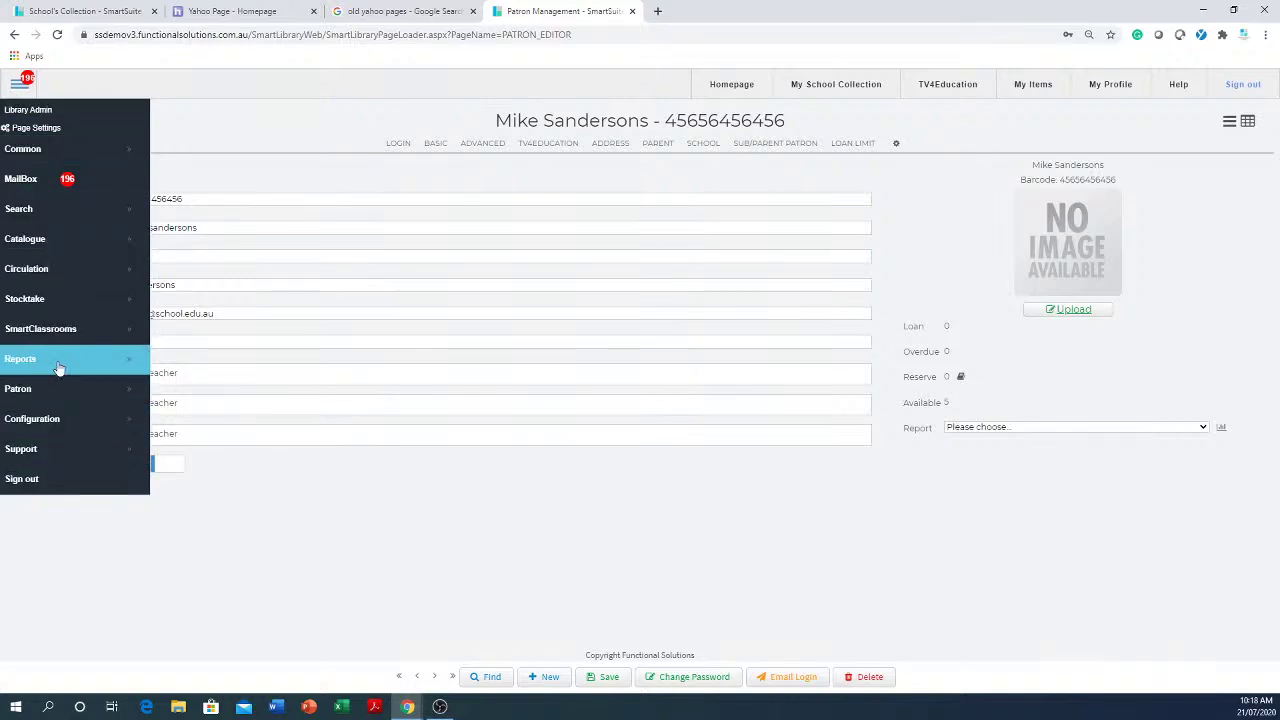
left_click(415, 547)
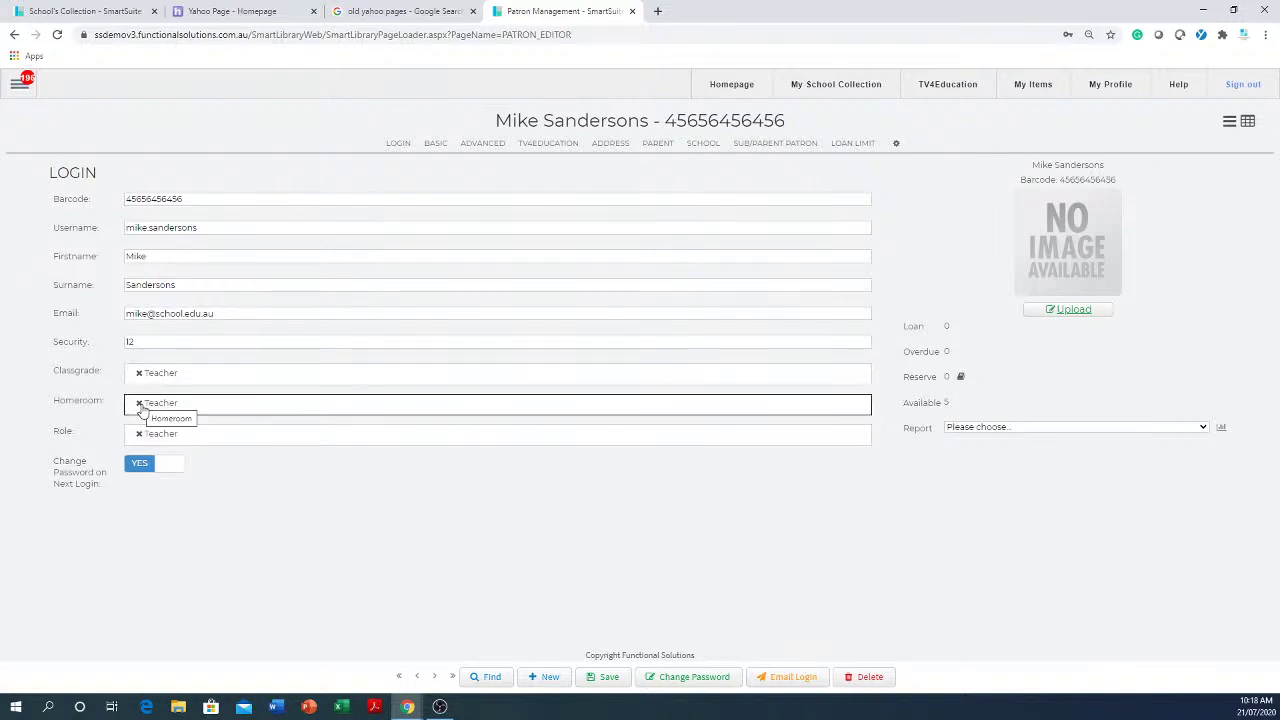
left_click(252, 406)
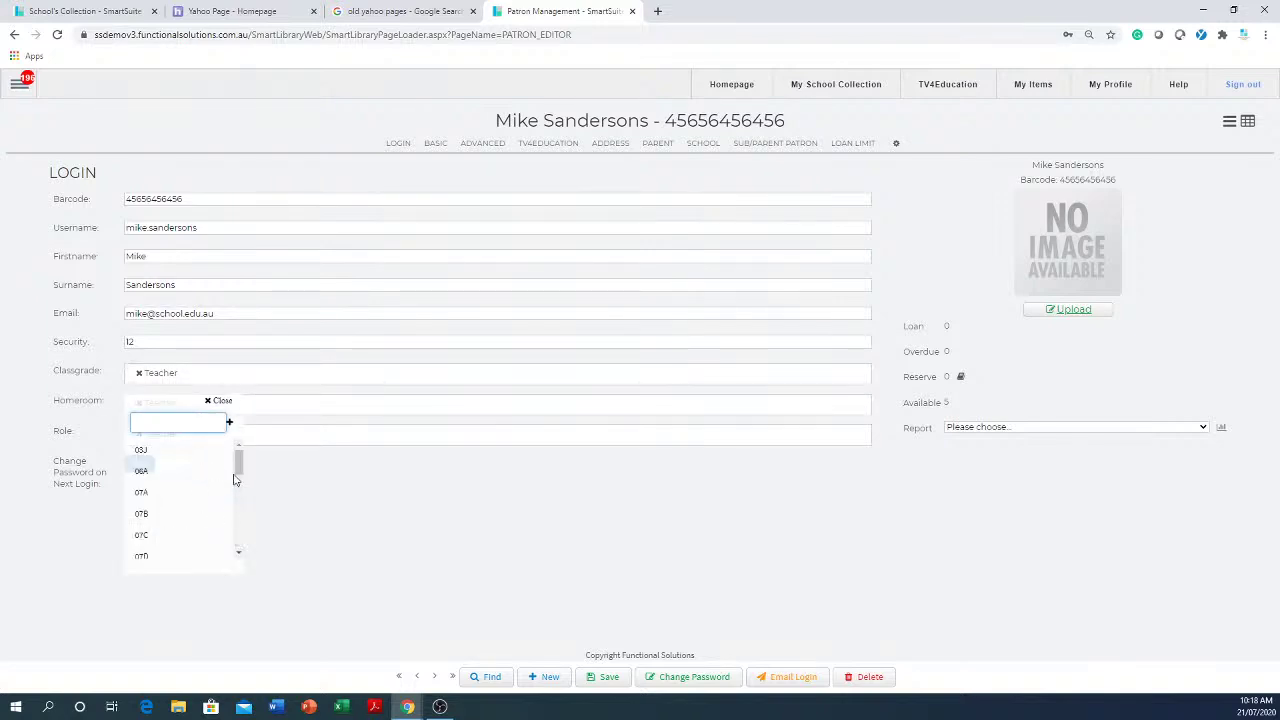
type("l")
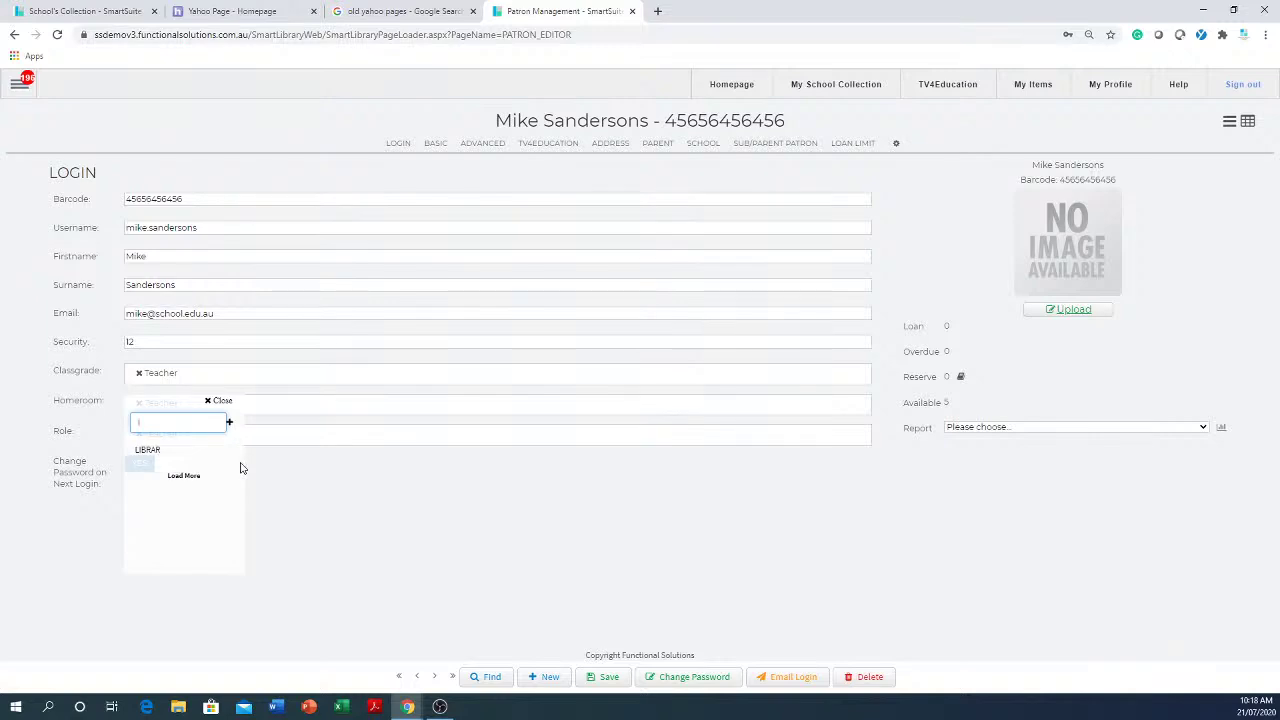
left_click(143, 449)
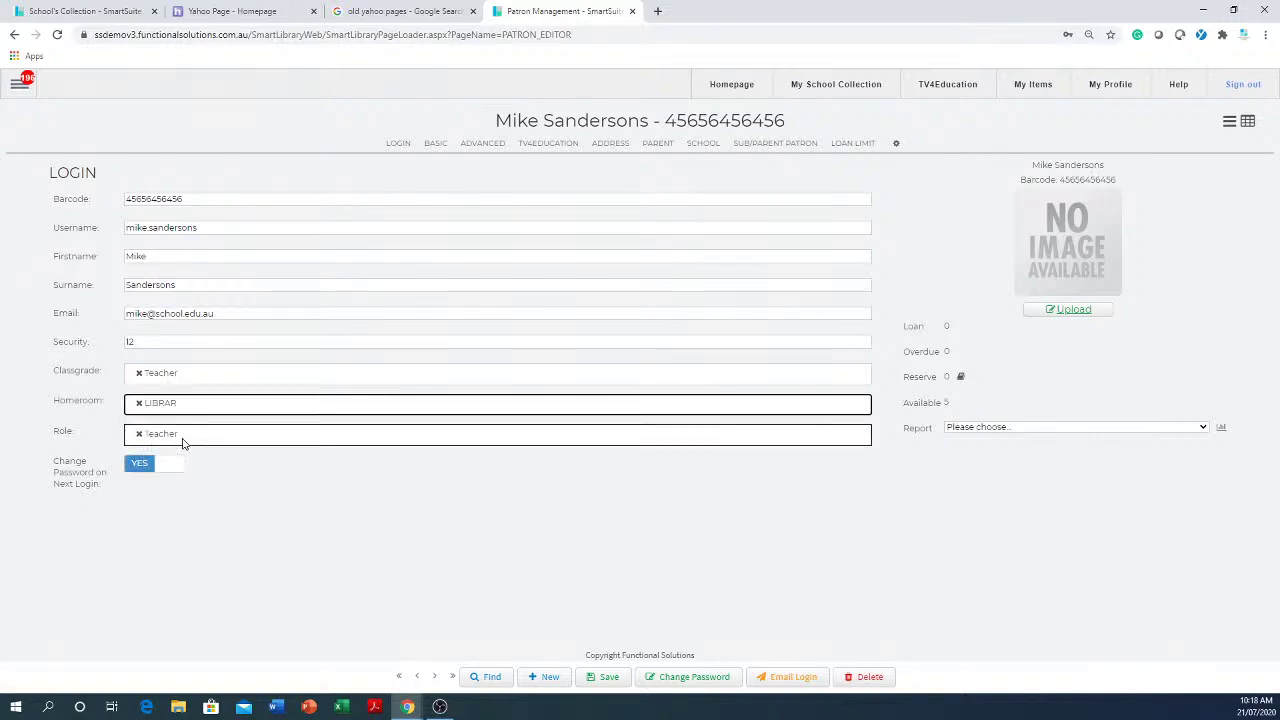
- Add Librarian as the patron's role and remove Teacher
left_click(185, 437)
type("l")
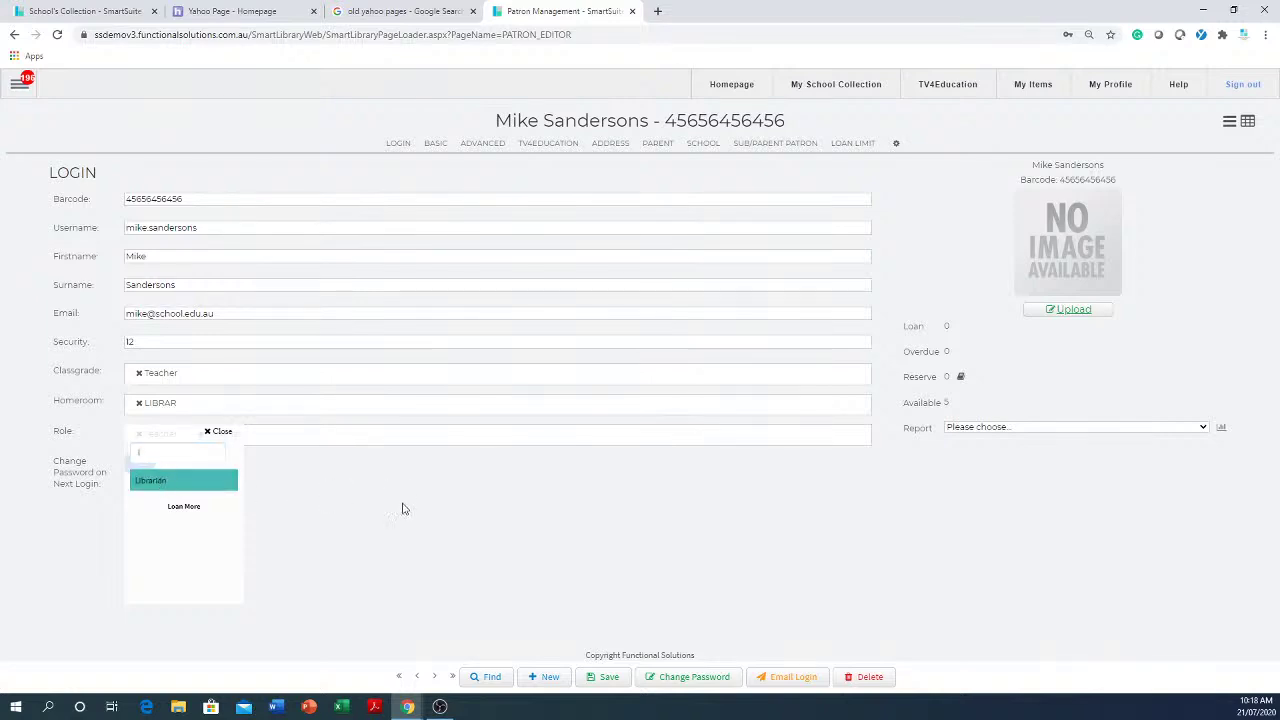
left_click(152, 481)
left_click(139, 434)
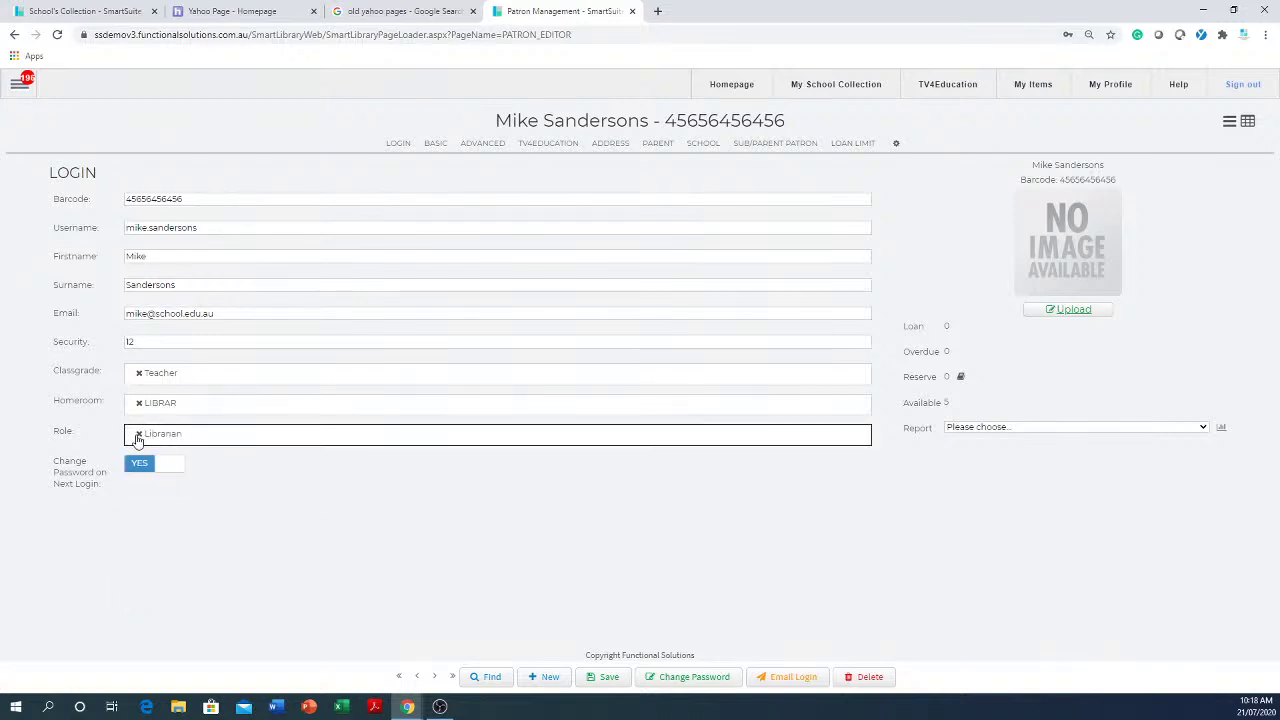
left_click(18, 86)
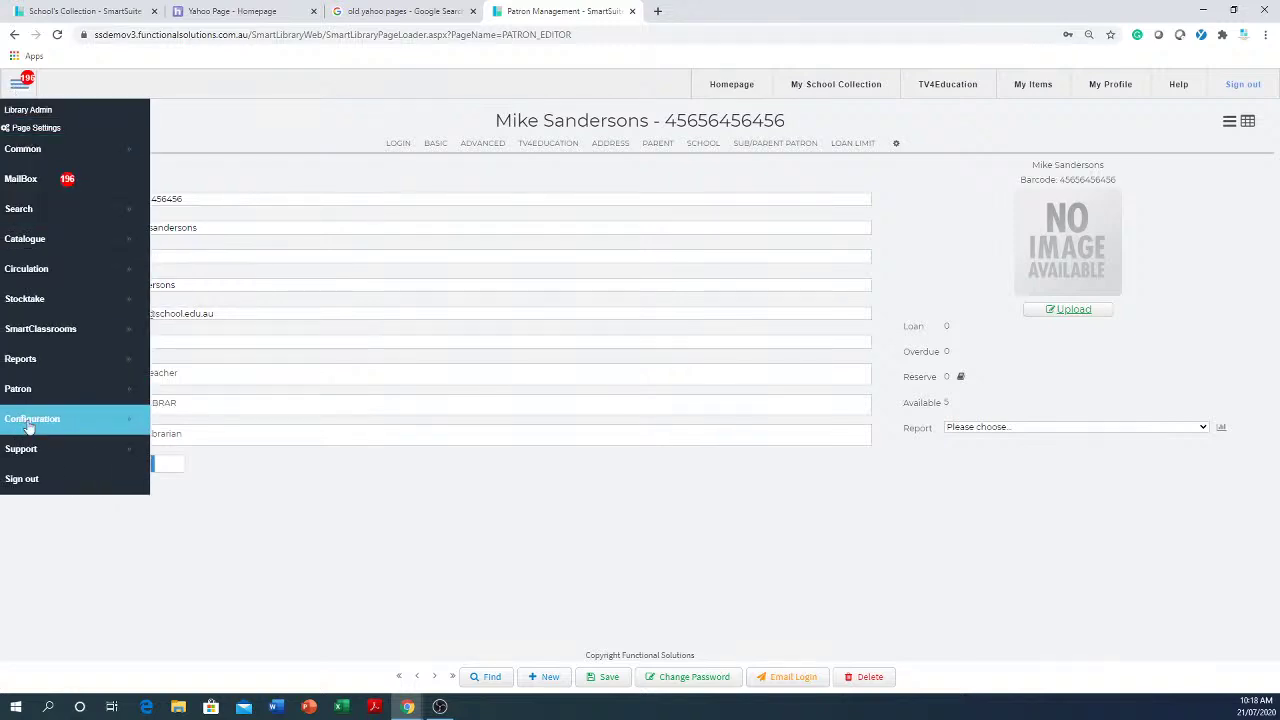
- Search patrons for 's' and open the student test patron's record
left_click(489, 677)
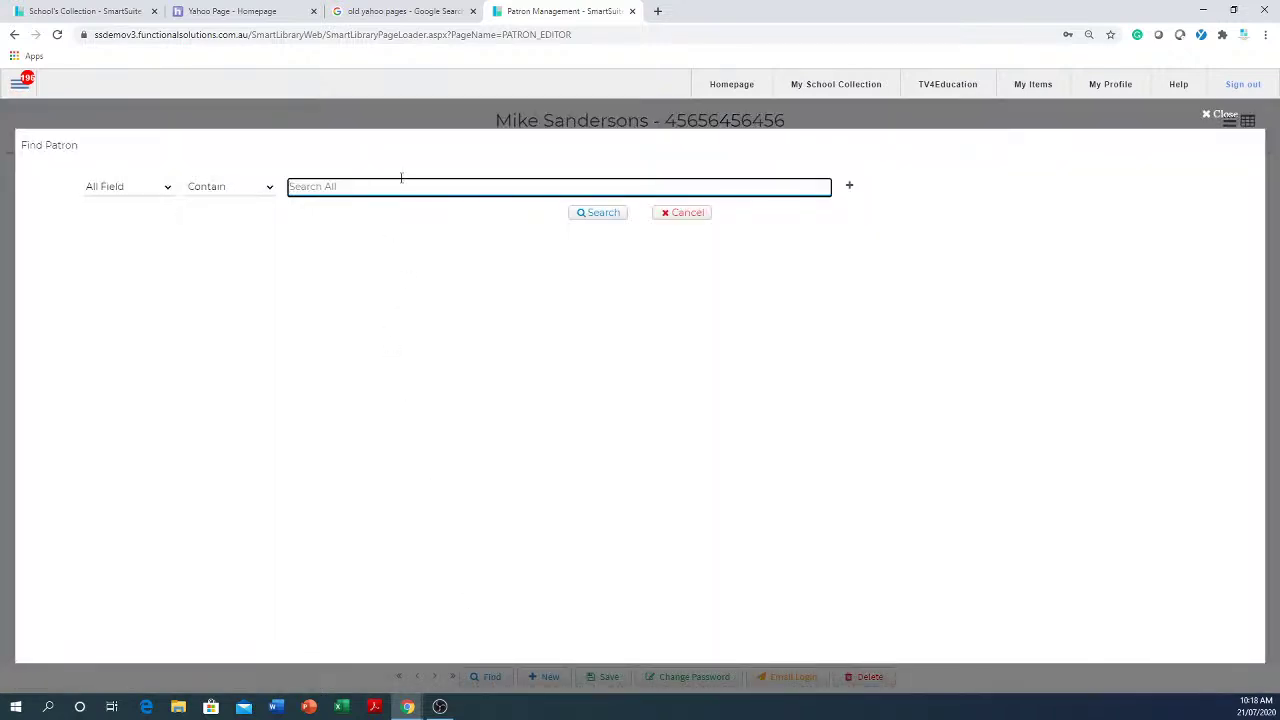
type("s")
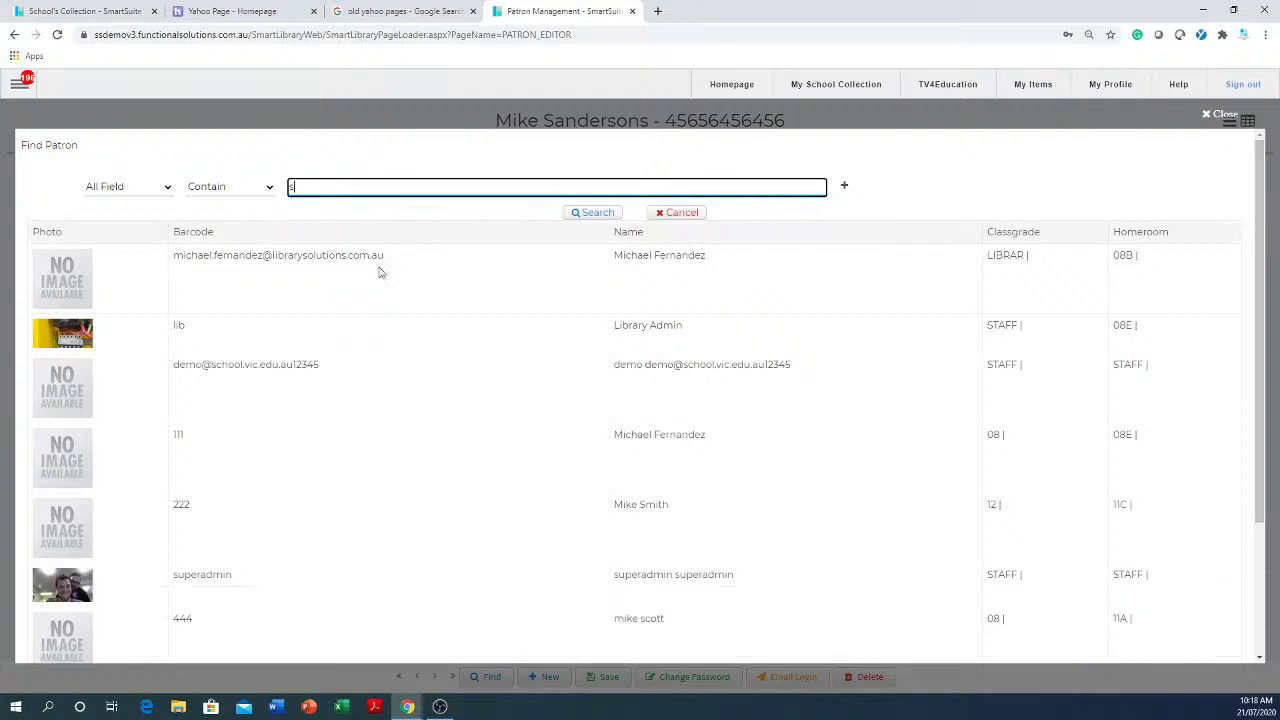
scroll(321, 449, "down", 2)
scroll(321, 449, "down", 1)
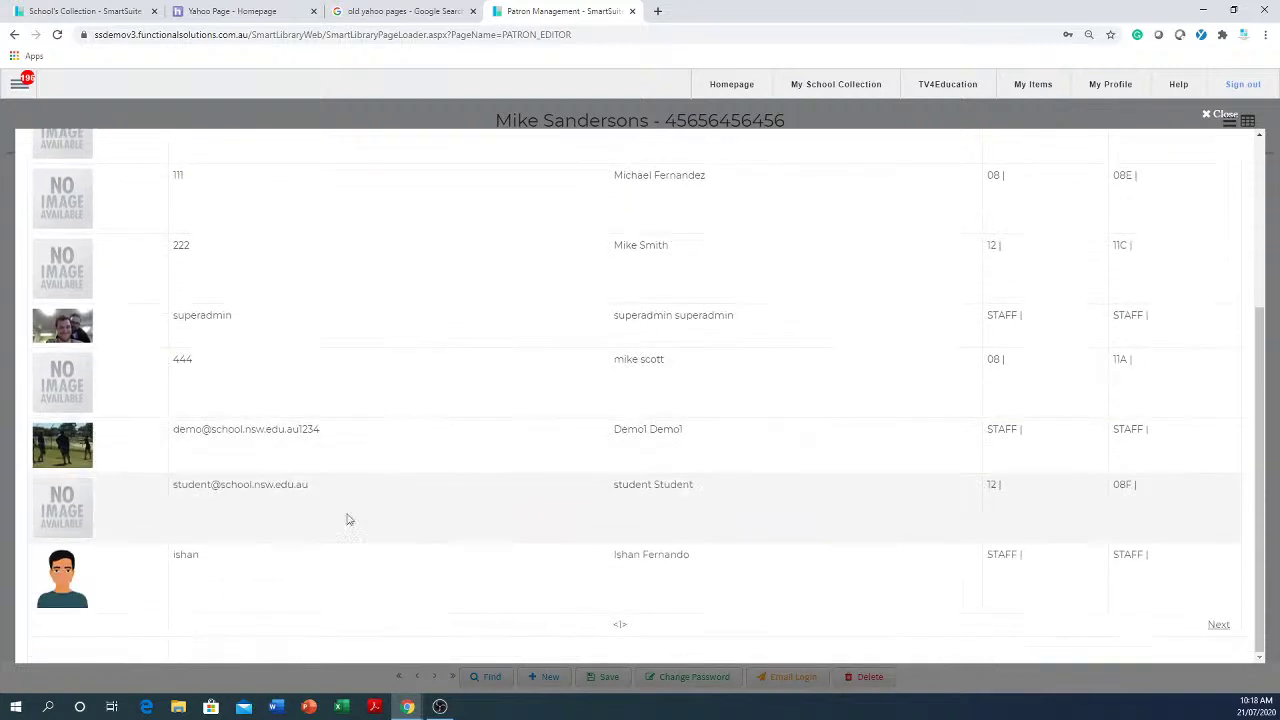
left_click(683, 500)
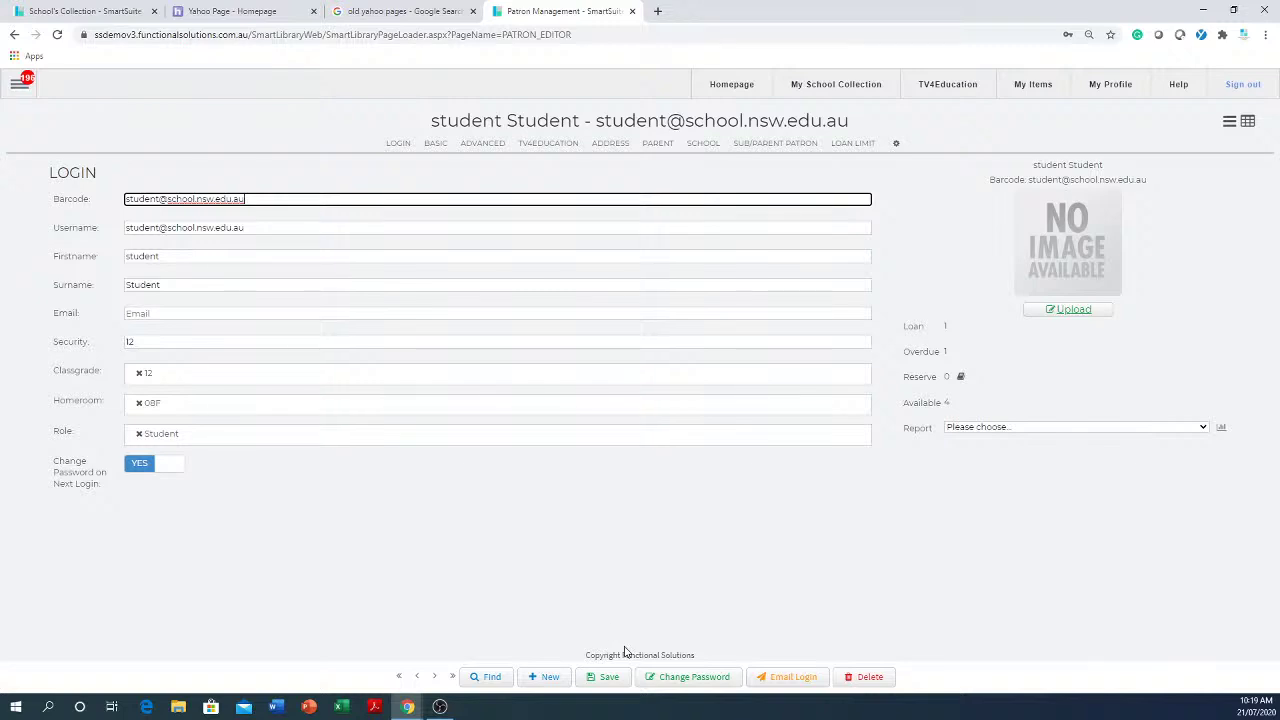
- Start deleting the patron but cancel, keeping the record unchanged
left_click(876, 687)
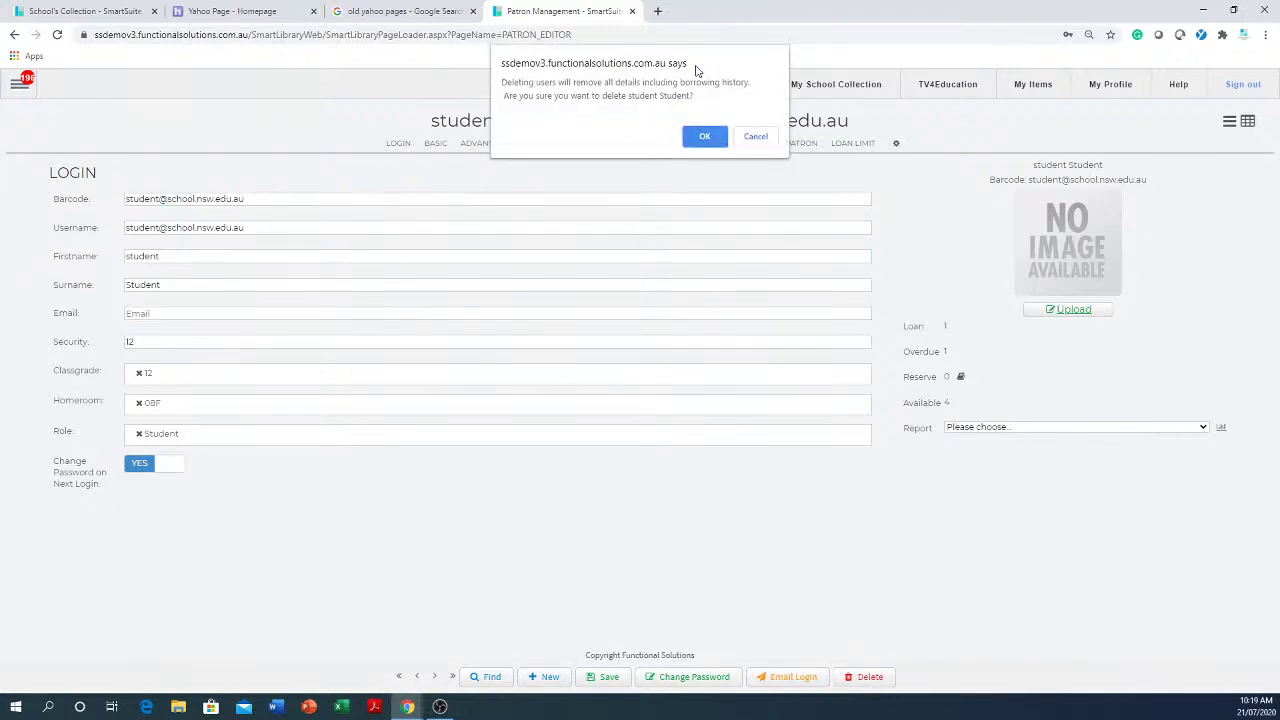
left_click(758, 138)
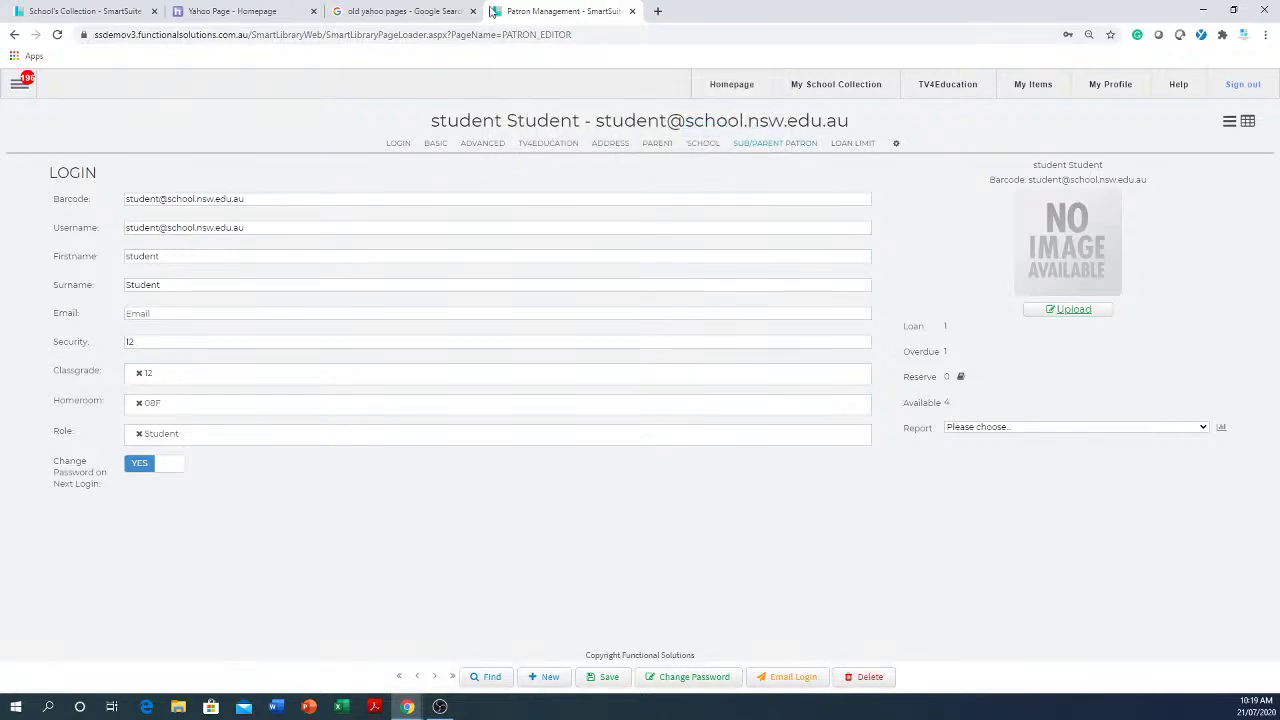
left_click(237, 255)
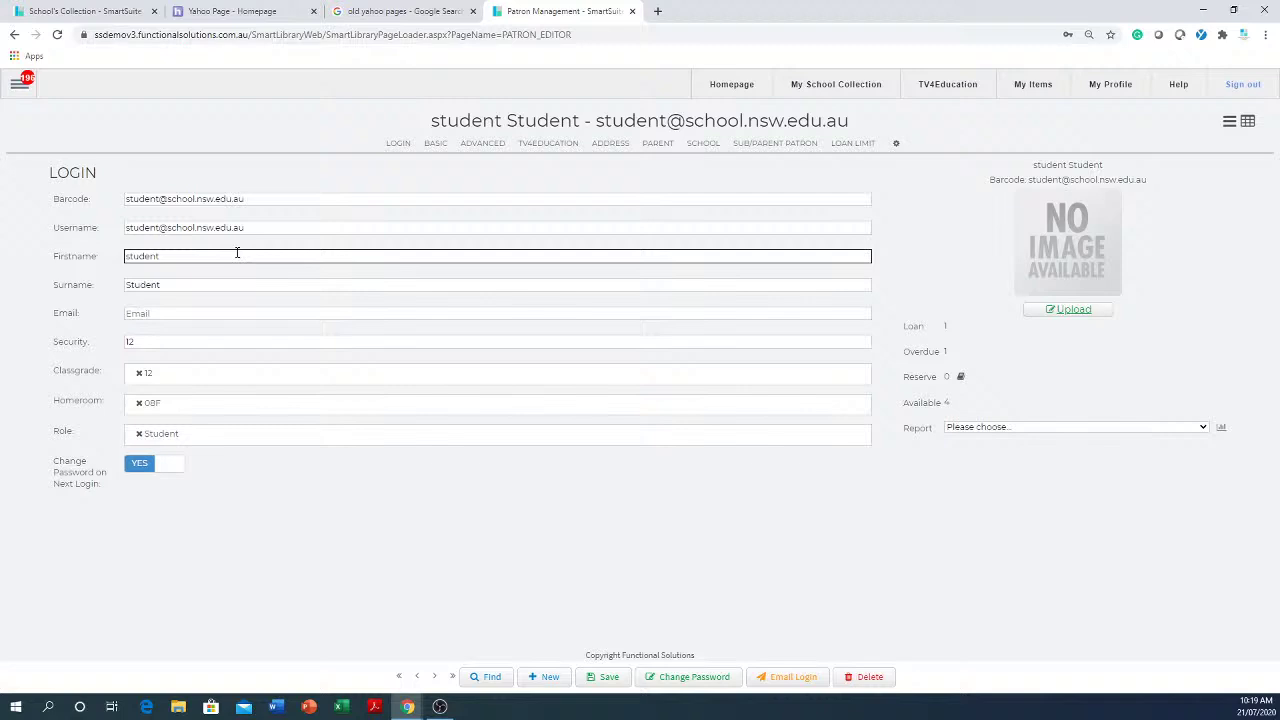
left_click(300, 220)
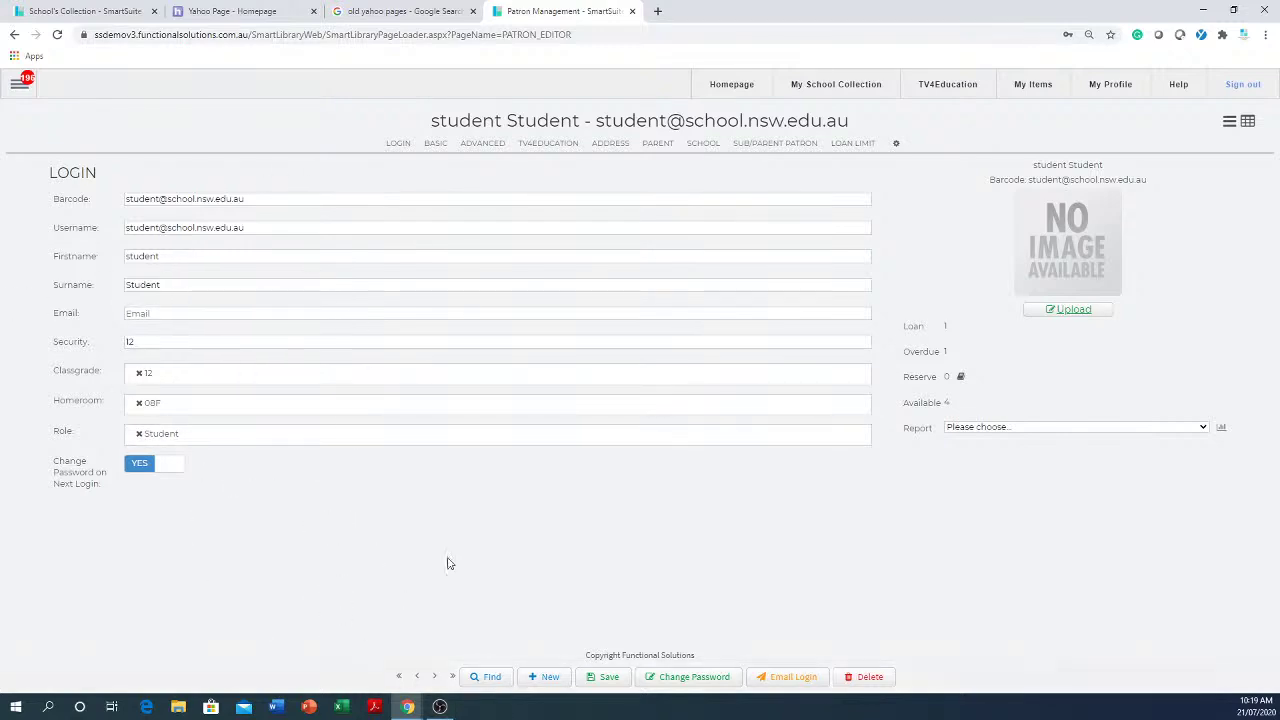
- Go to Catalogue > Catalogue from the main navigation
left_click(14, 88)
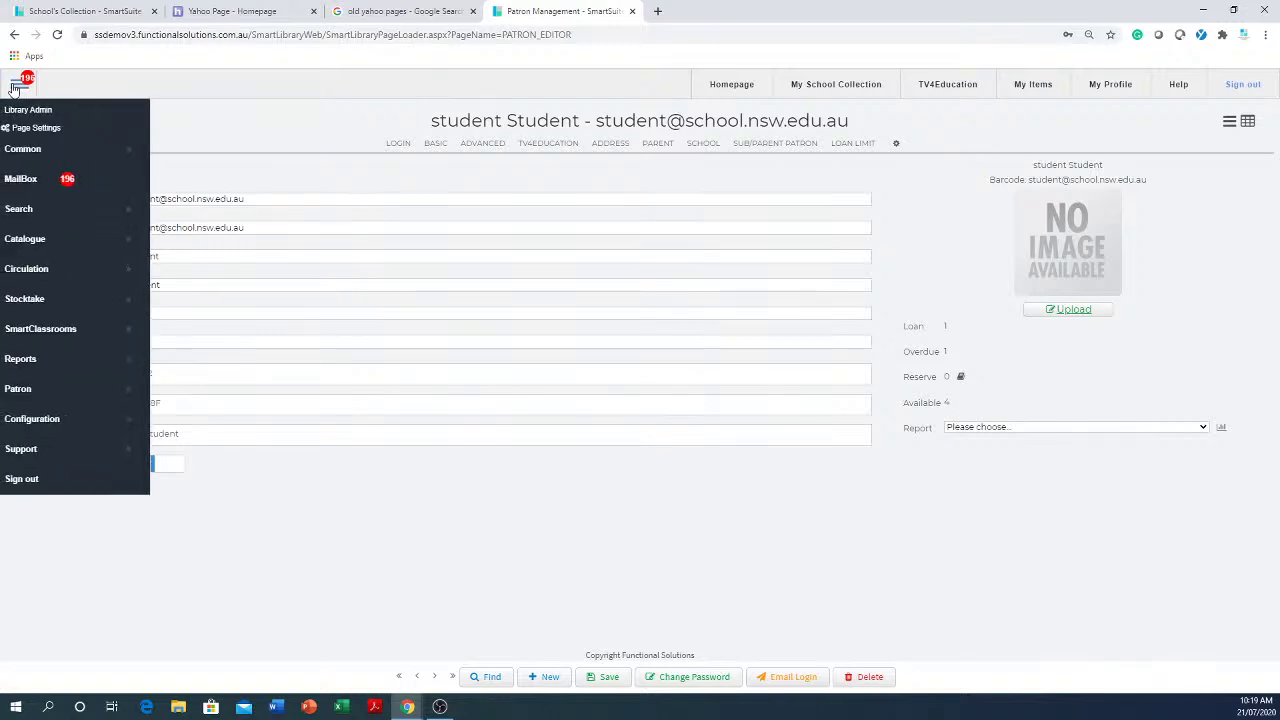
mouse_move(46, 245)
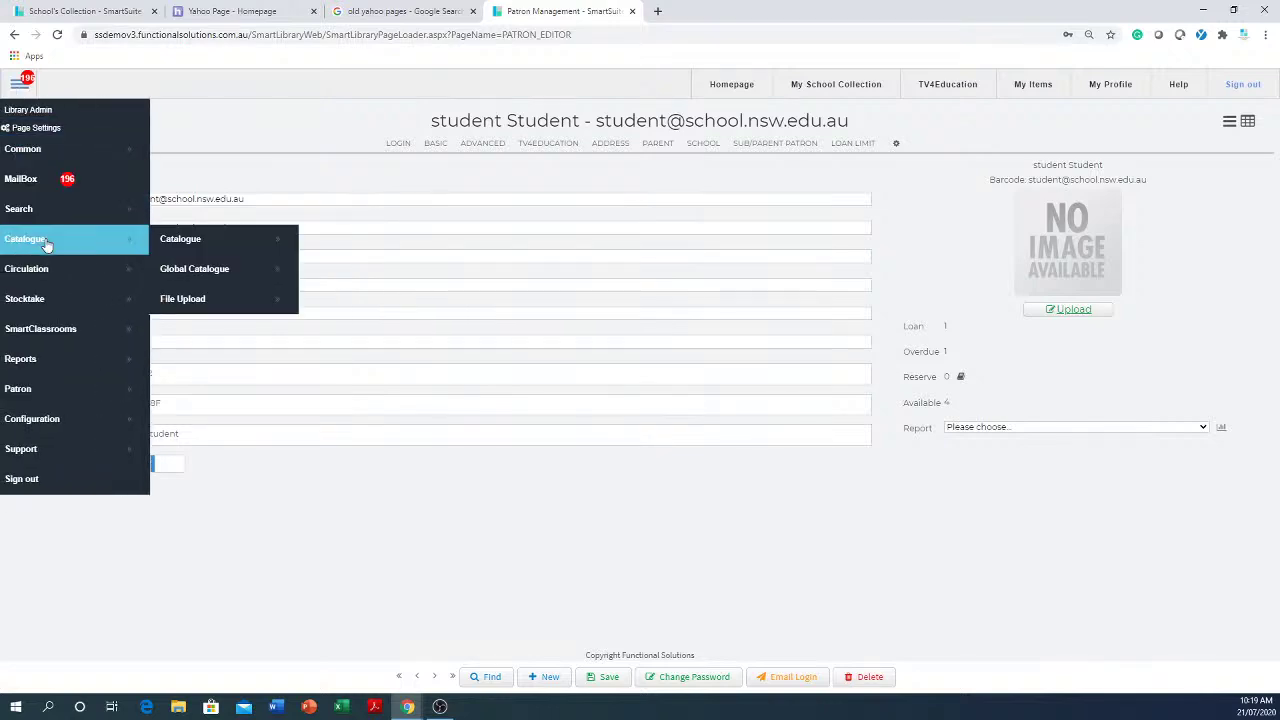
left_click(234, 252)
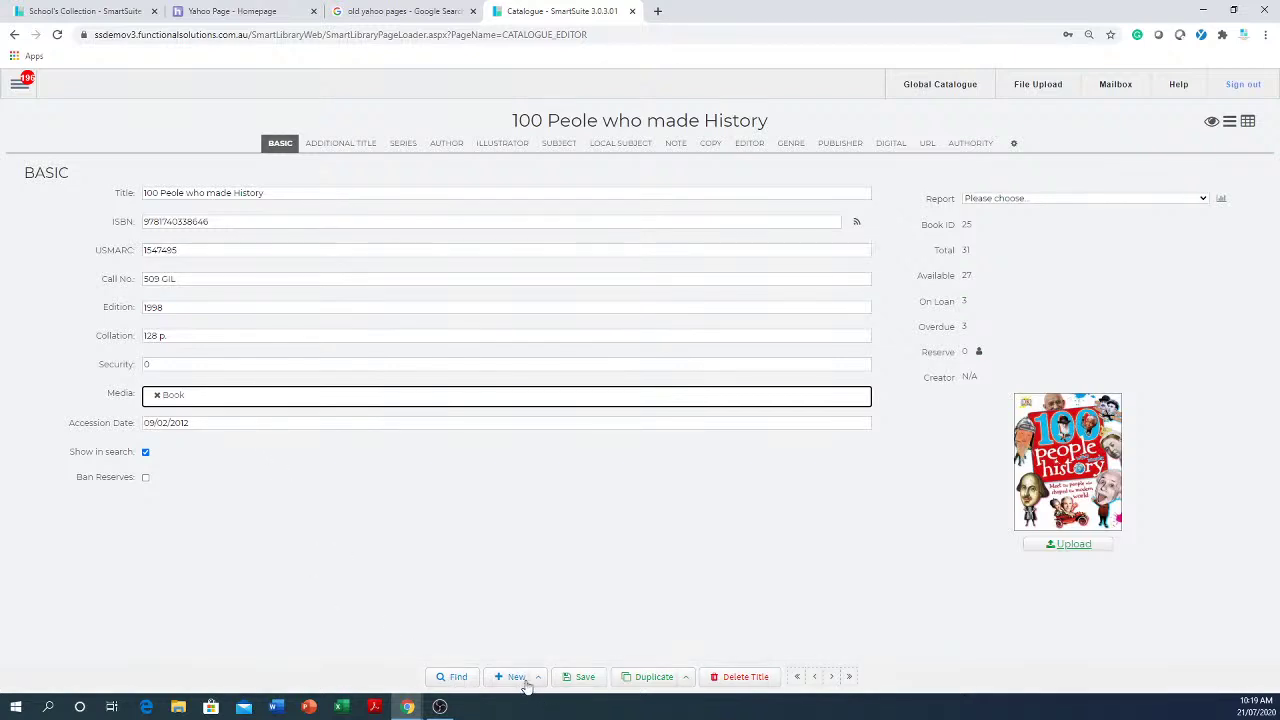
- Search for 'cat', open Matthew Flinders' cat, and view its Additional Title and Series sections
left_click(455, 678)
type("c")
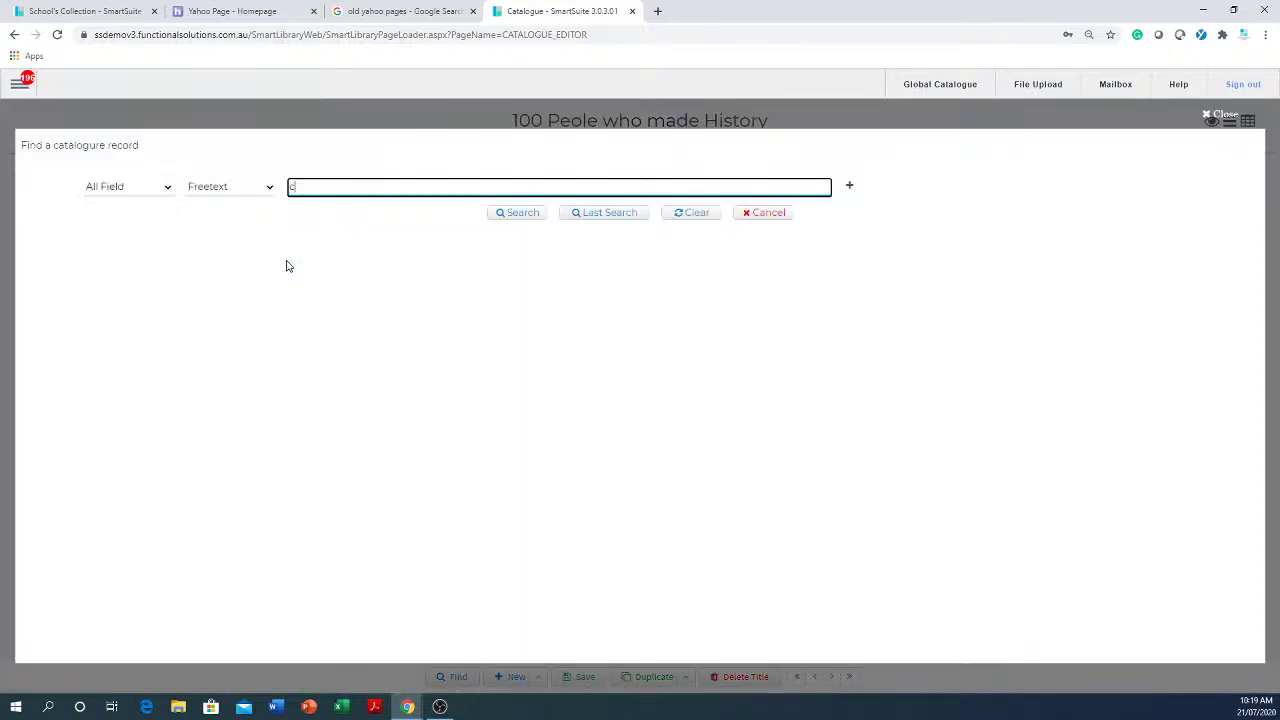
type("at")
key("Return")
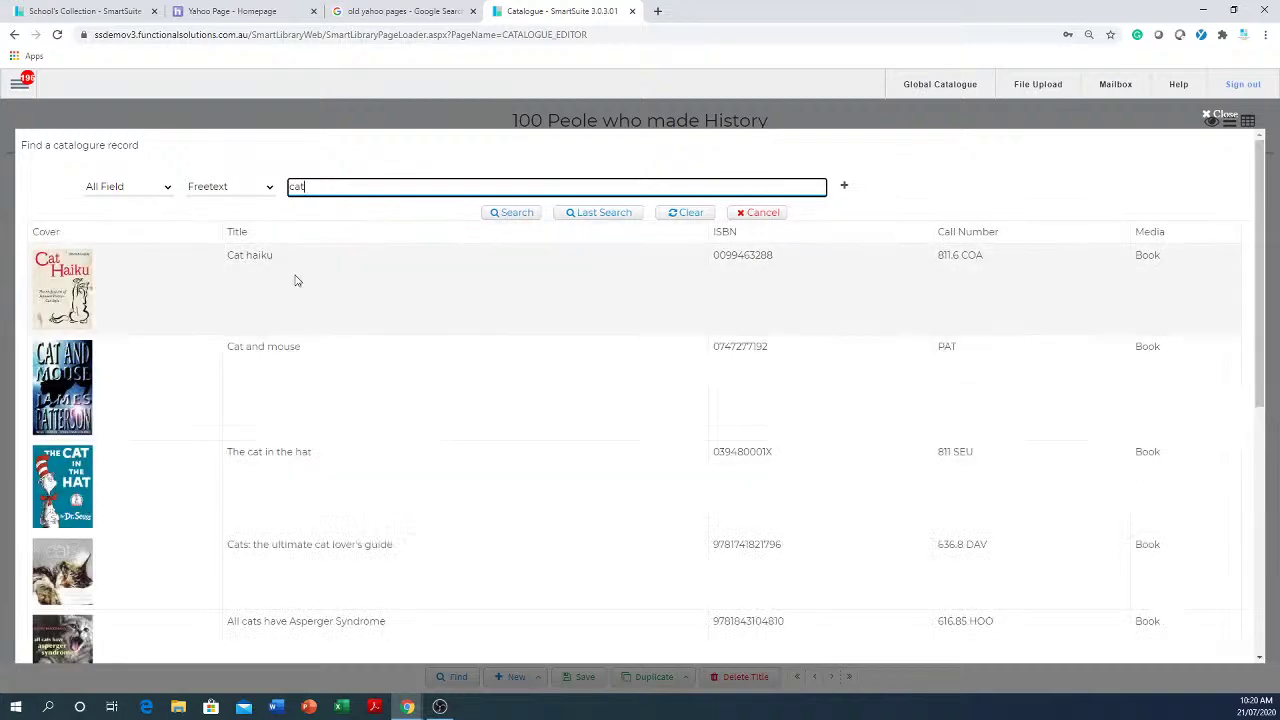
scroll(290, 300, "down", 3)
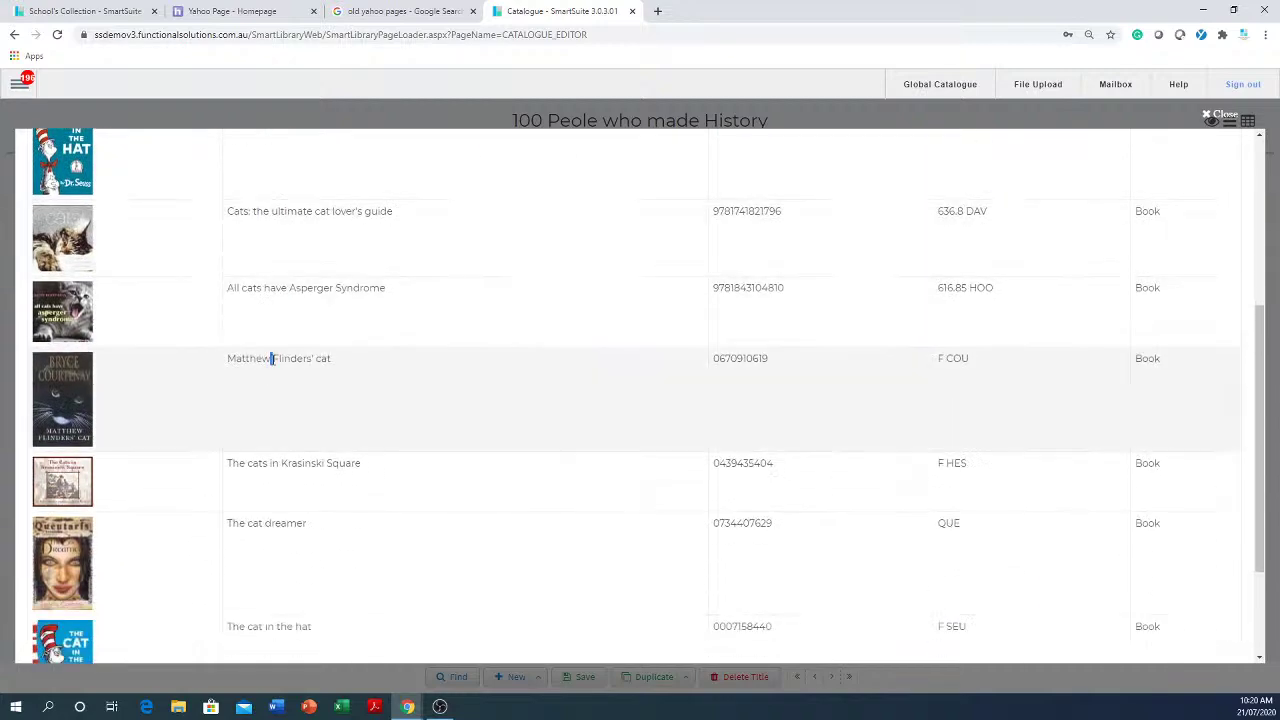
left_click(271, 358)
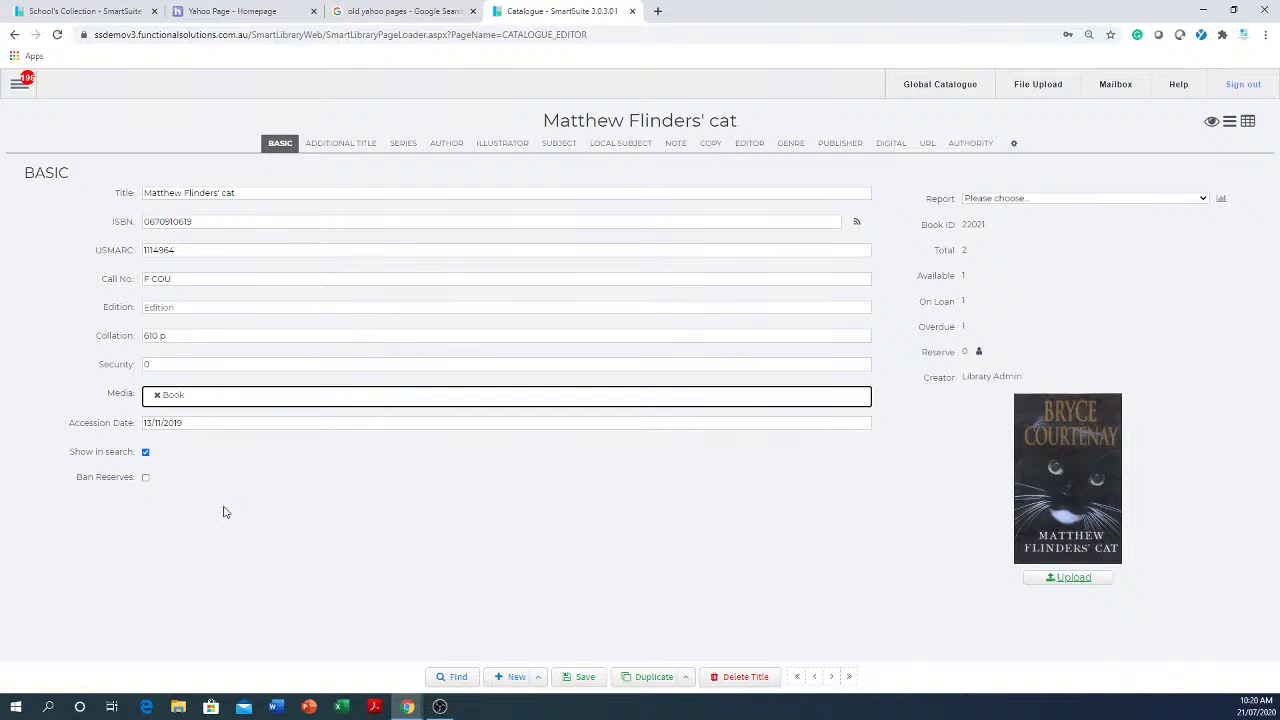
left_click(350, 146)
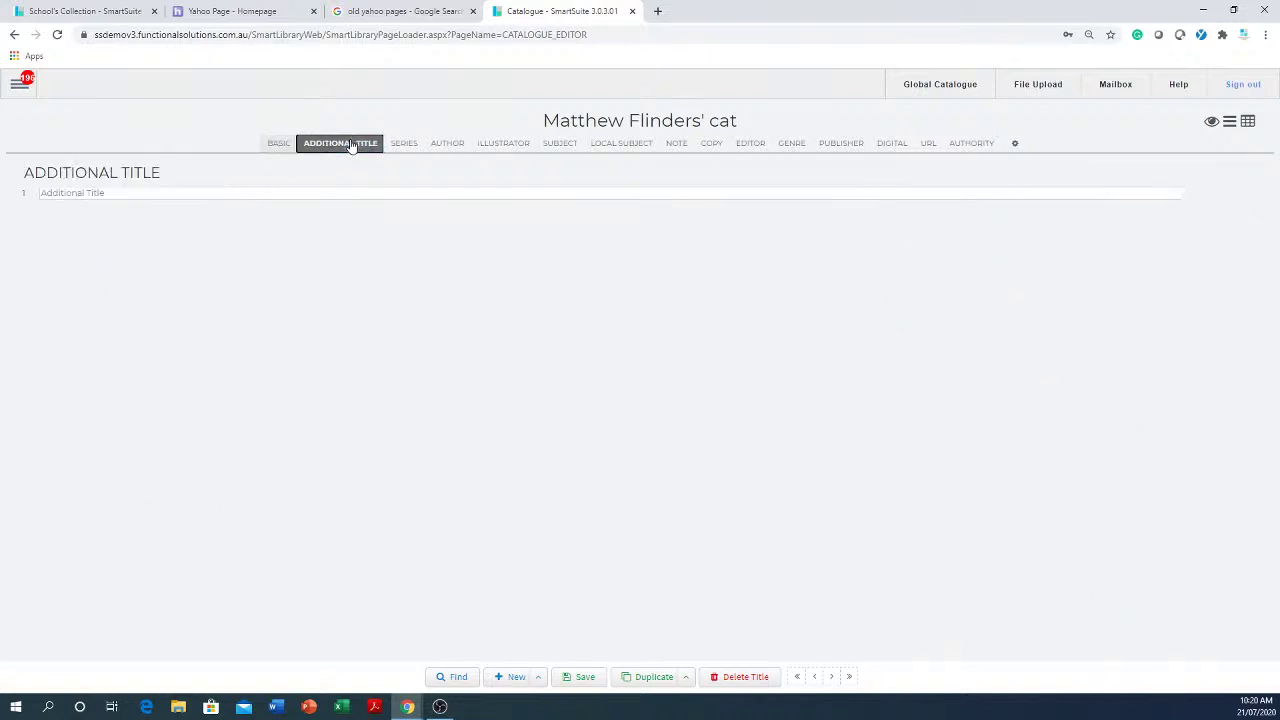
left_click(397, 145)
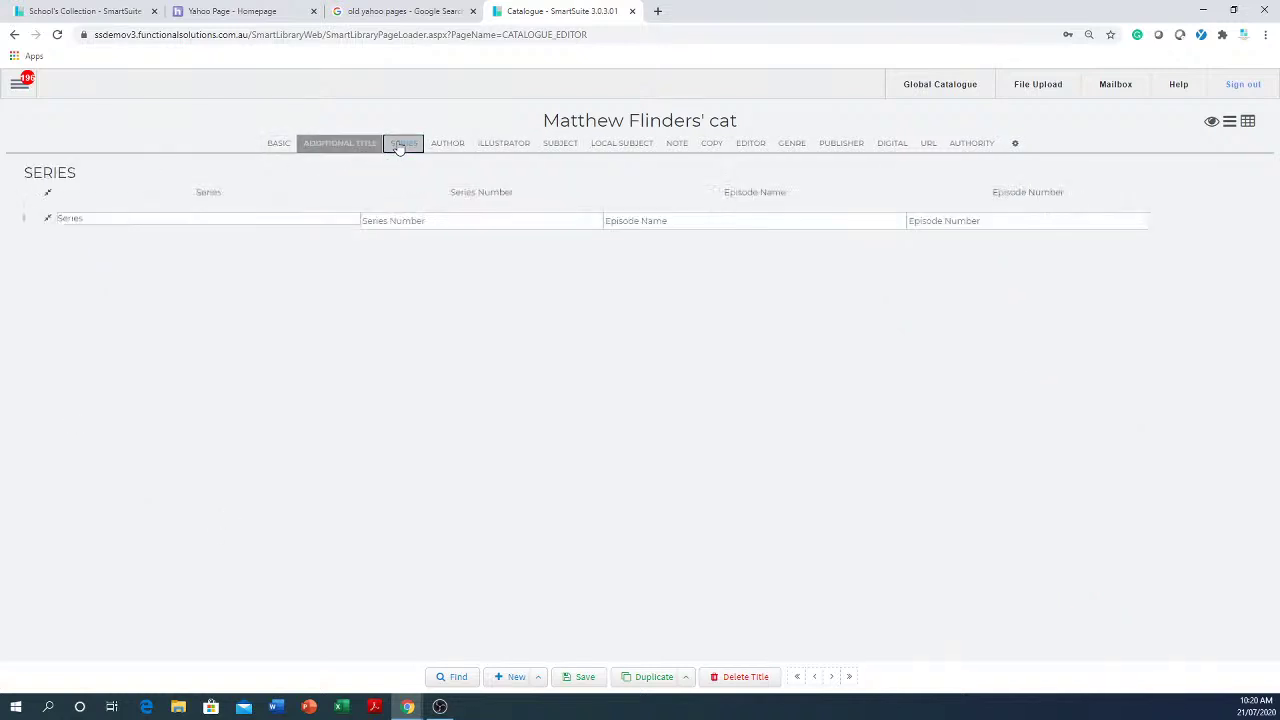
- Look over the record's Author and Illustrator sections
left_click(444, 149)
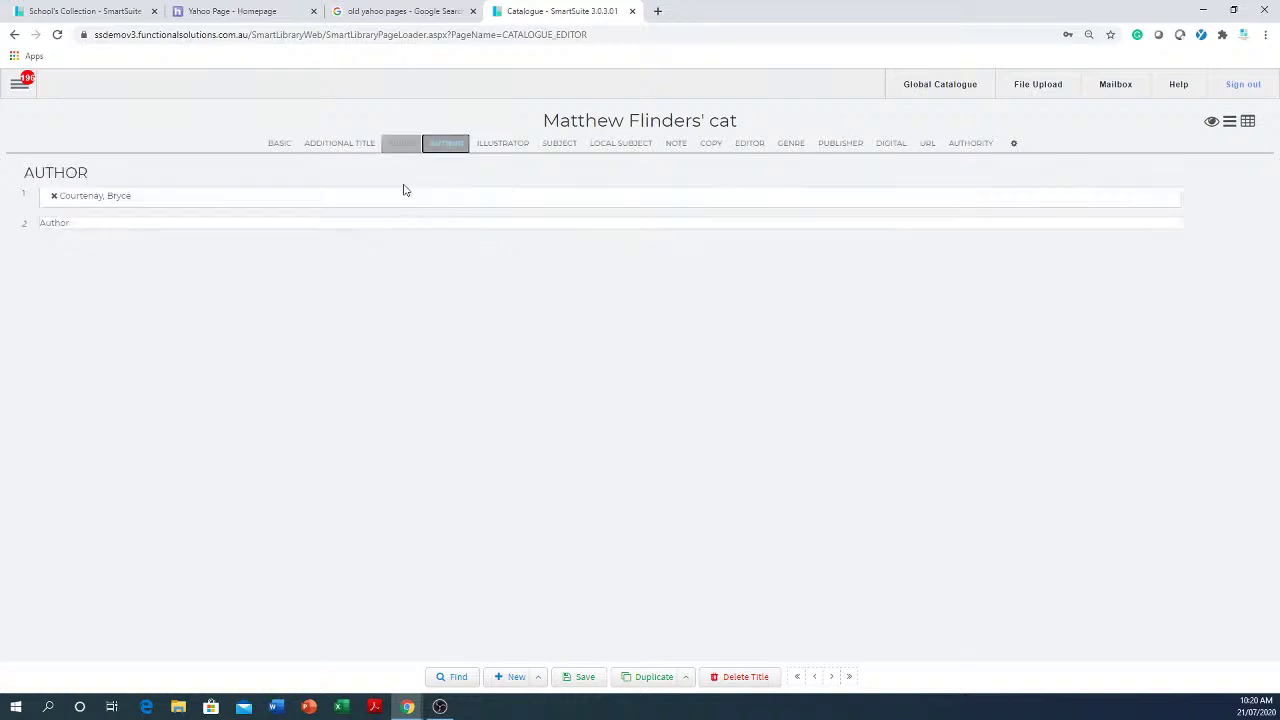
left_click(163, 226)
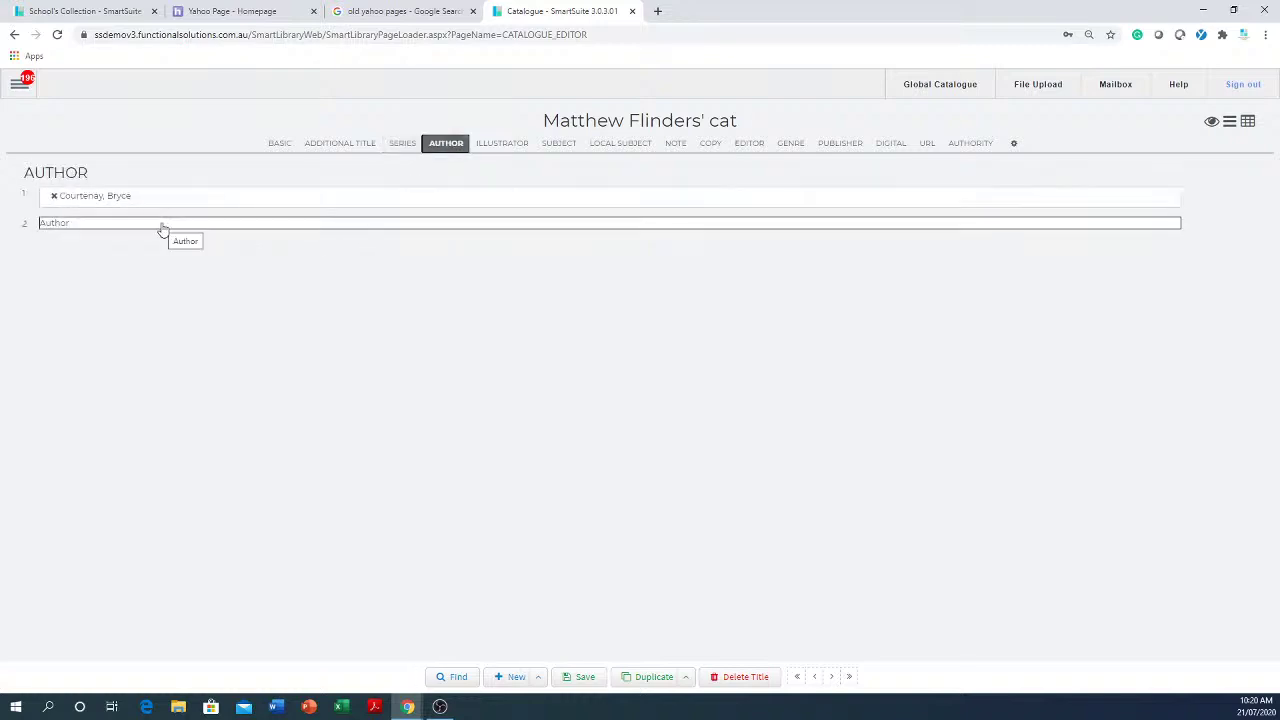
left_click(499, 146)
- Add subjects ABILITY - FICTION and Animal Behaviour, then start a second note entry
left_click(561, 142)
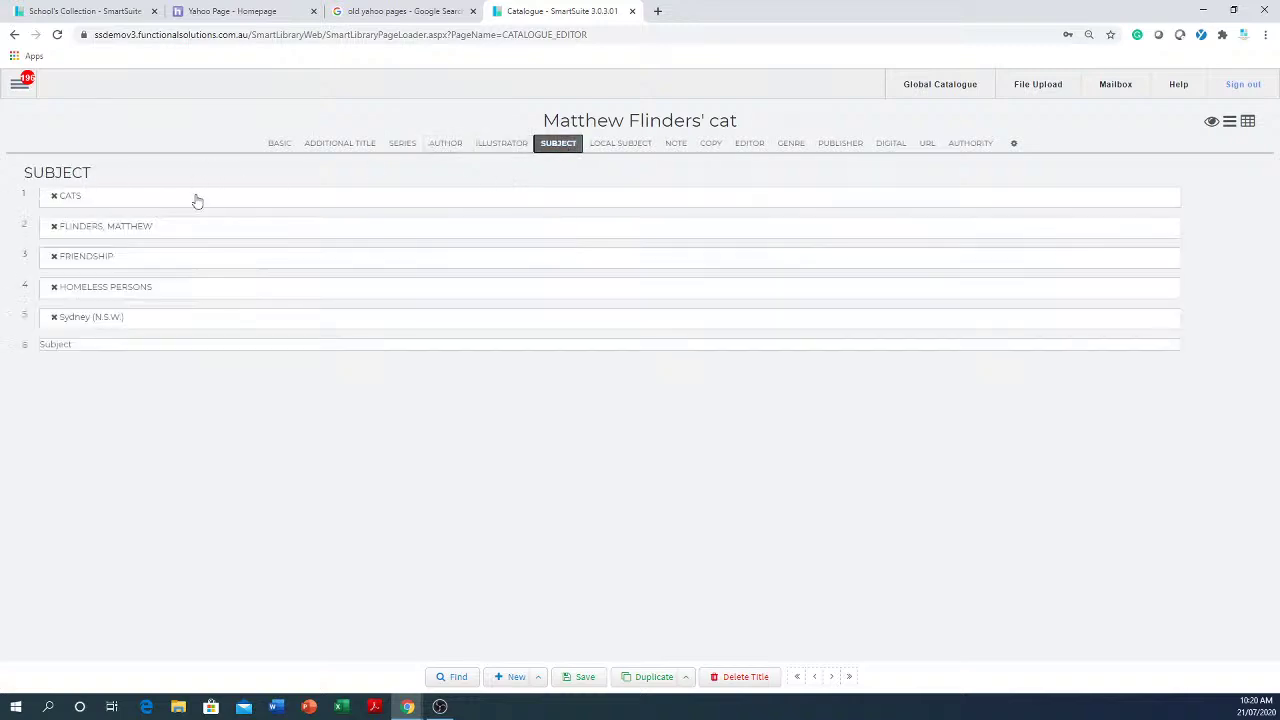
left_click(238, 350)
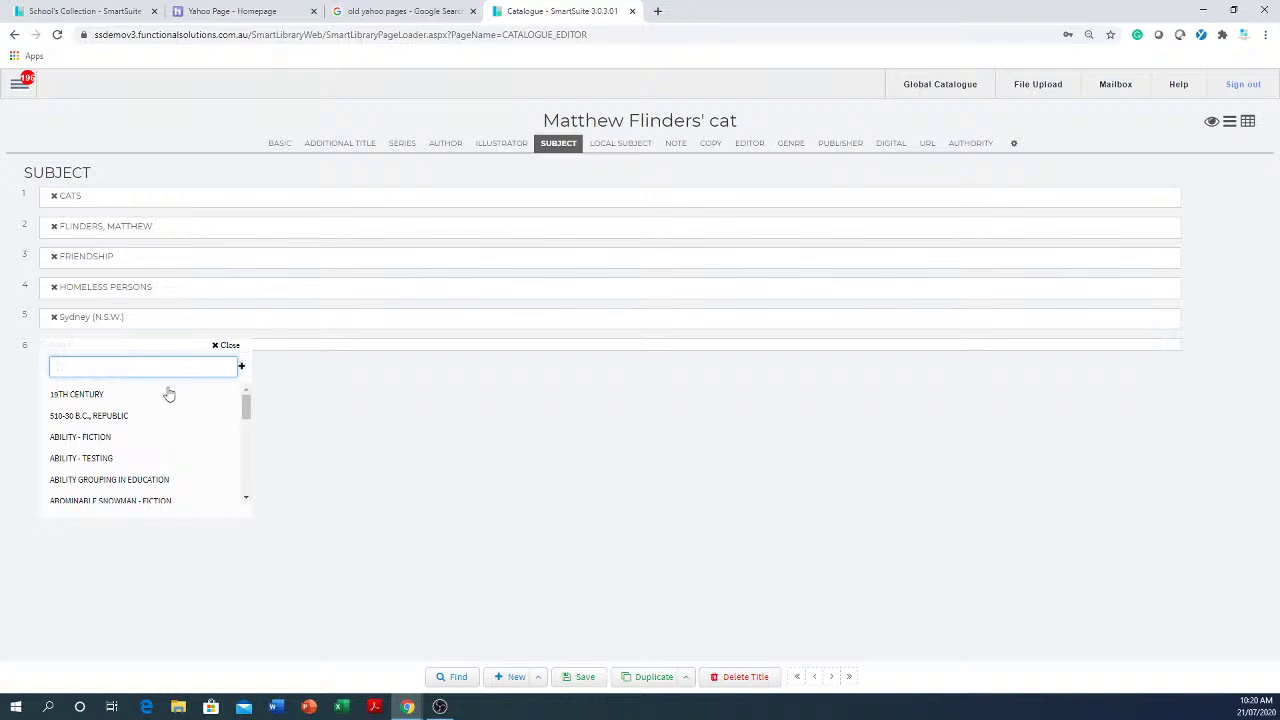
left_click(109, 443)
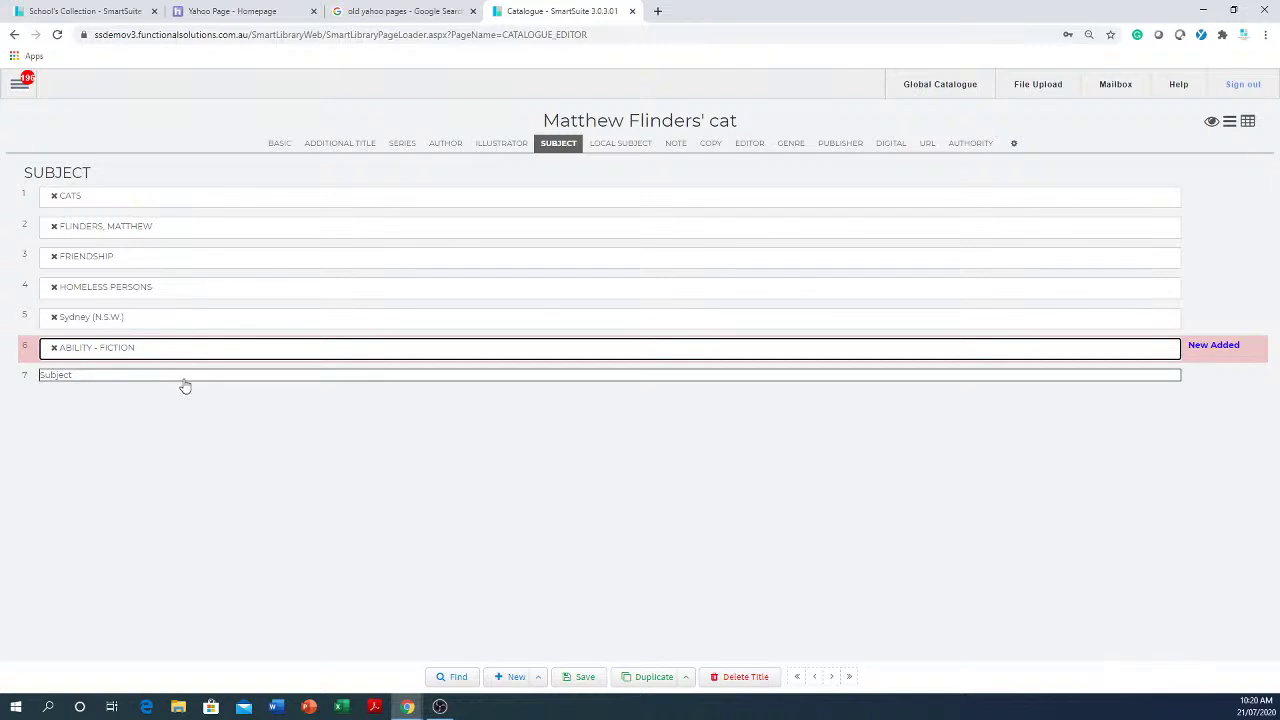
left_click(184, 379)
type("a")
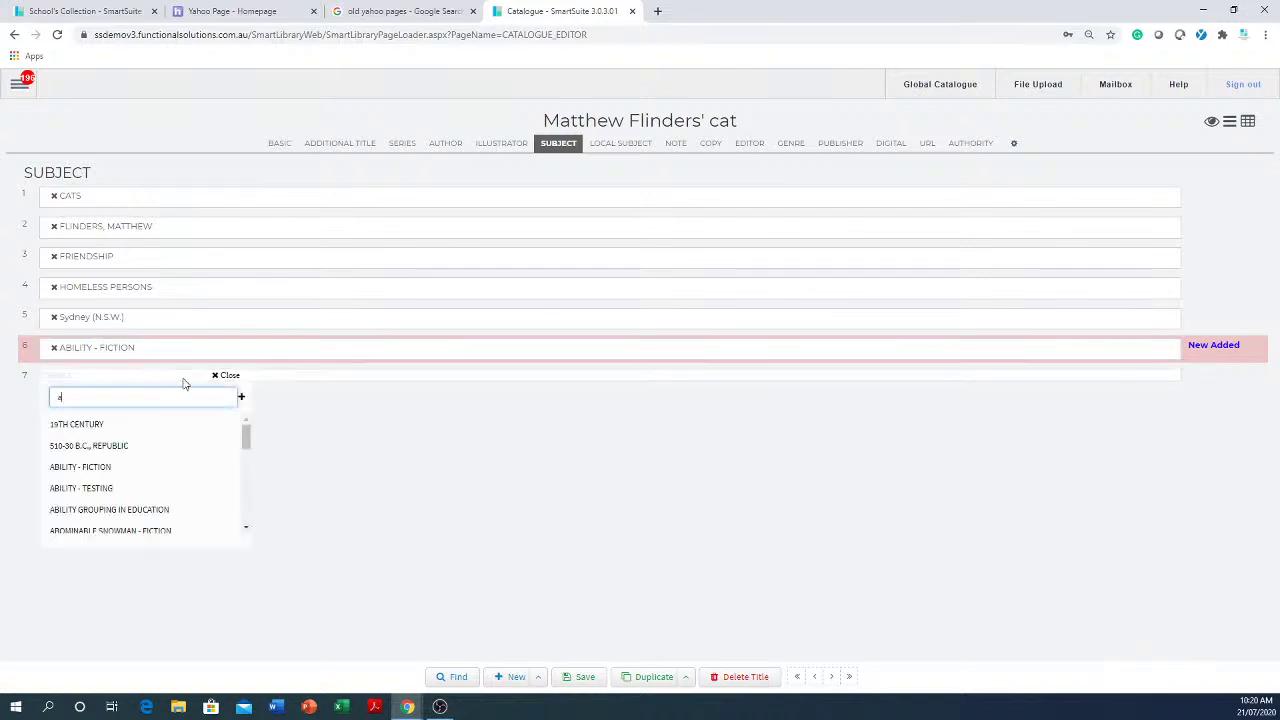
type("nim")
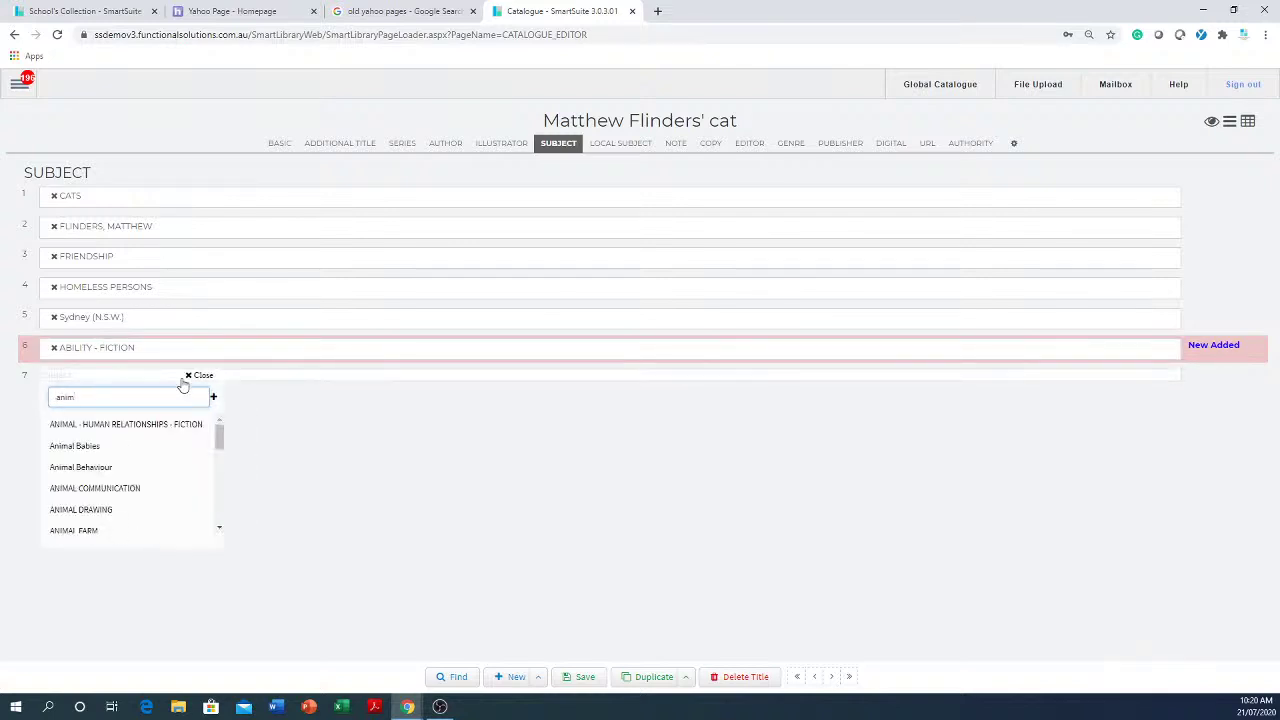
left_click(112, 468)
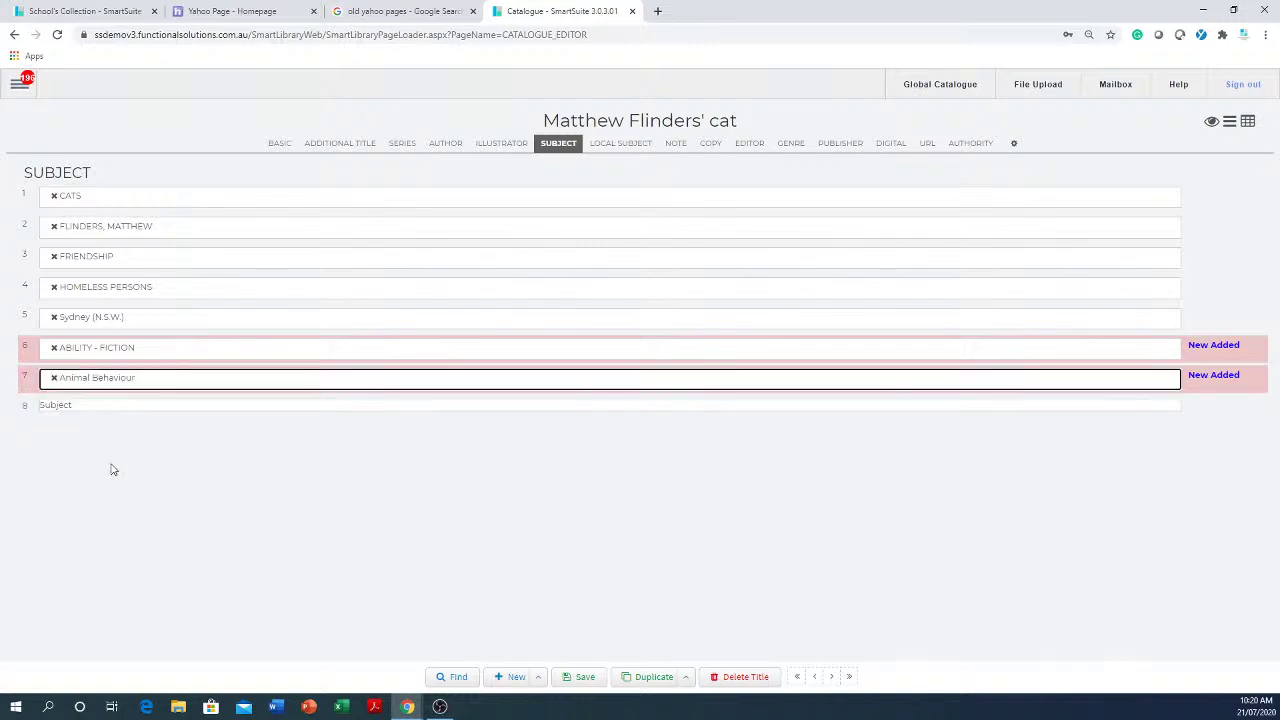
left_click(677, 146)
left_click(212, 293)
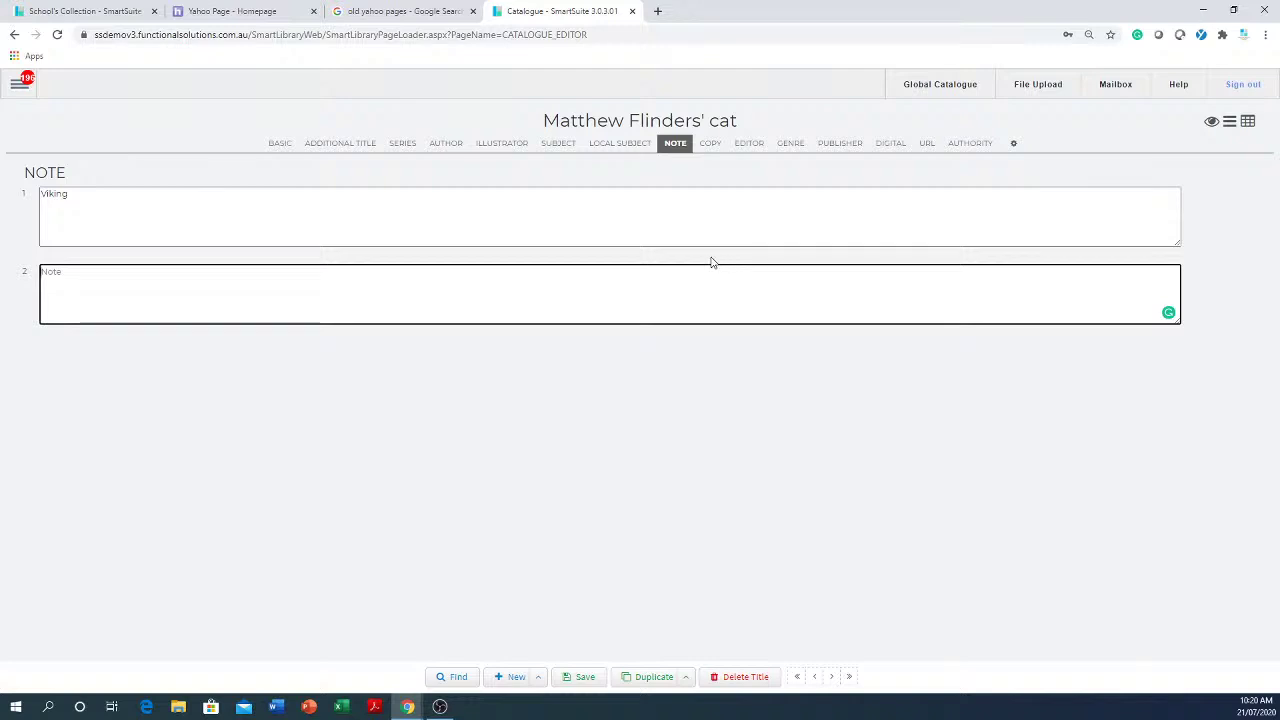
- Review the Genre, Publisher, Digital and Copy sections, ending back on Basic
left_click(790, 145)
left_click(845, 148)
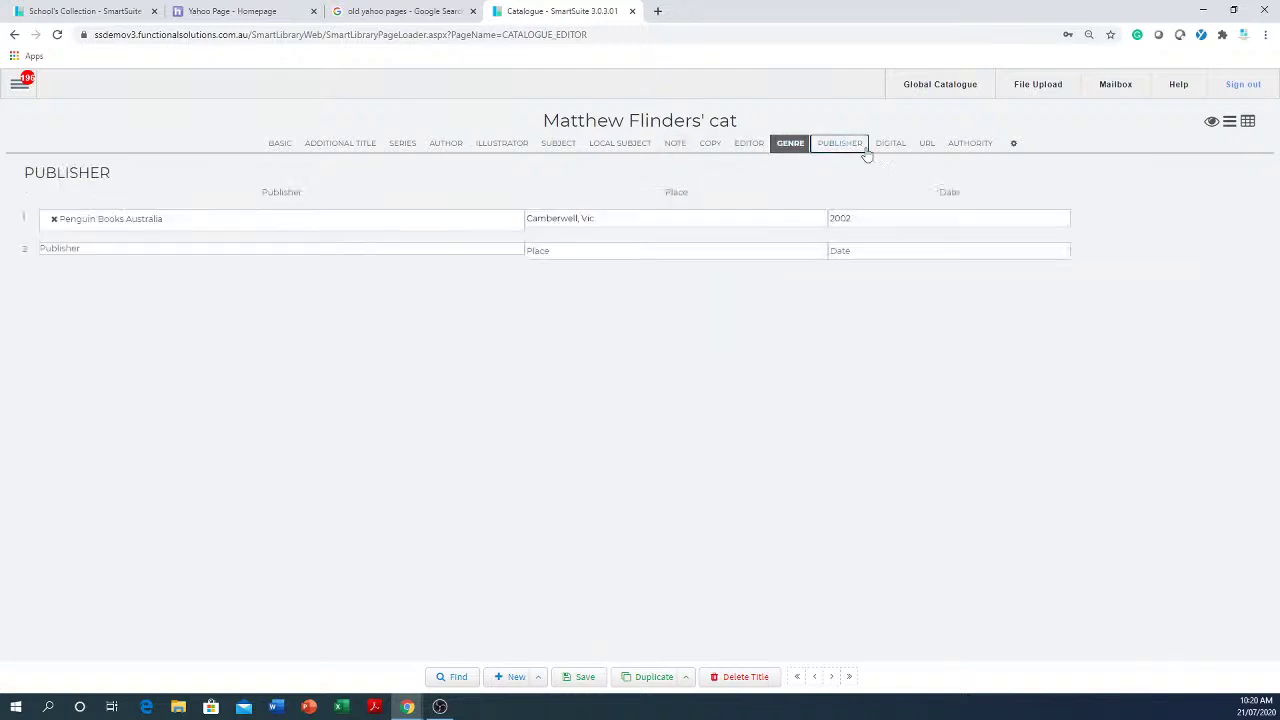
left_click(893, 148)
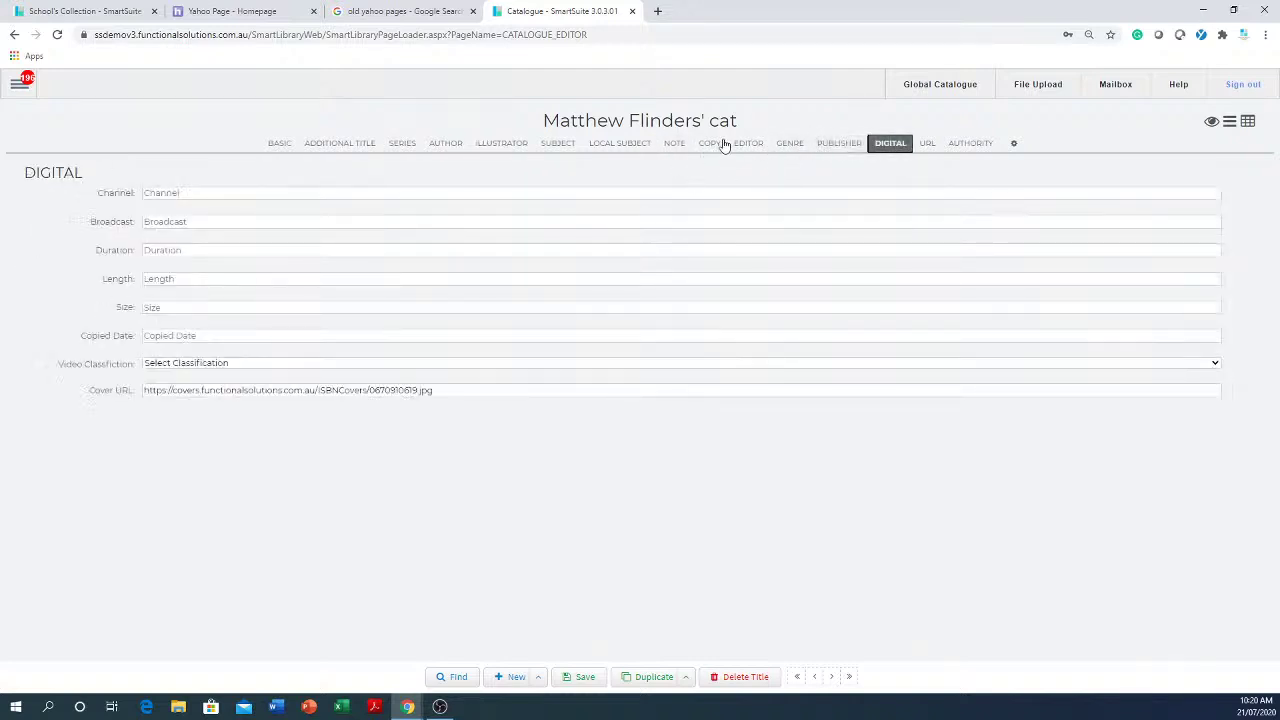
left_click(720, 145)
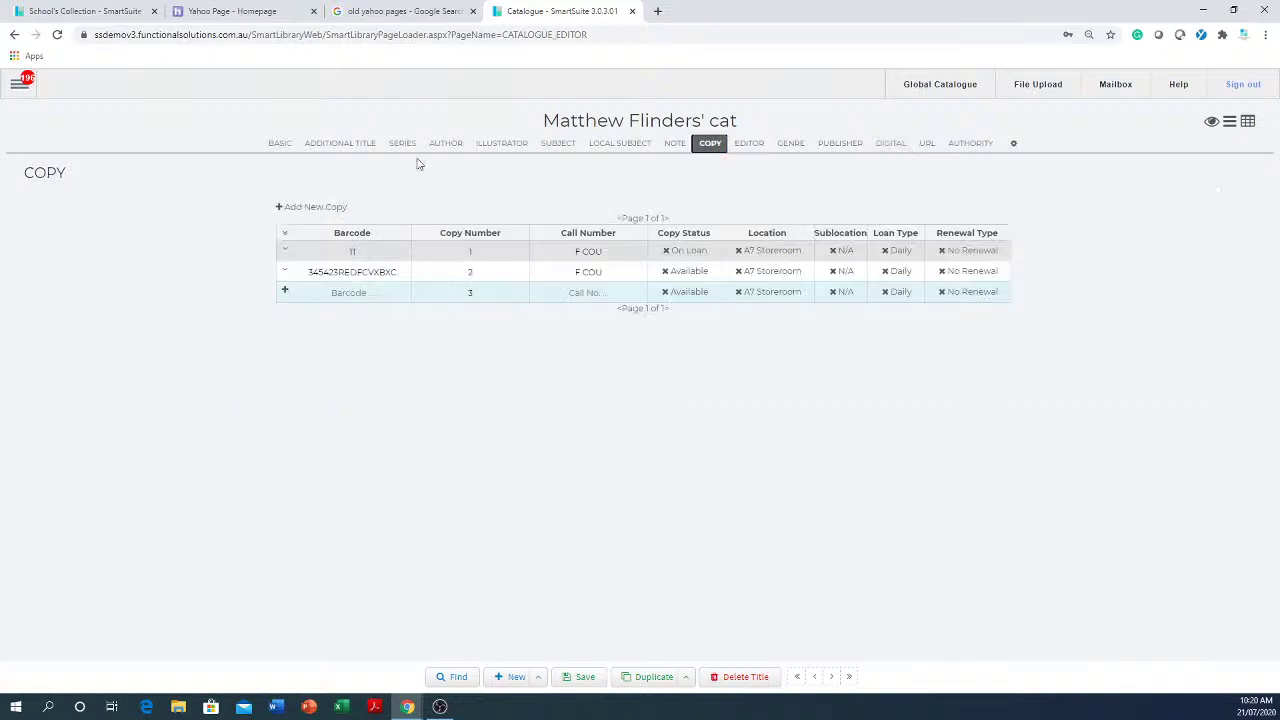
left_click(277, 145)
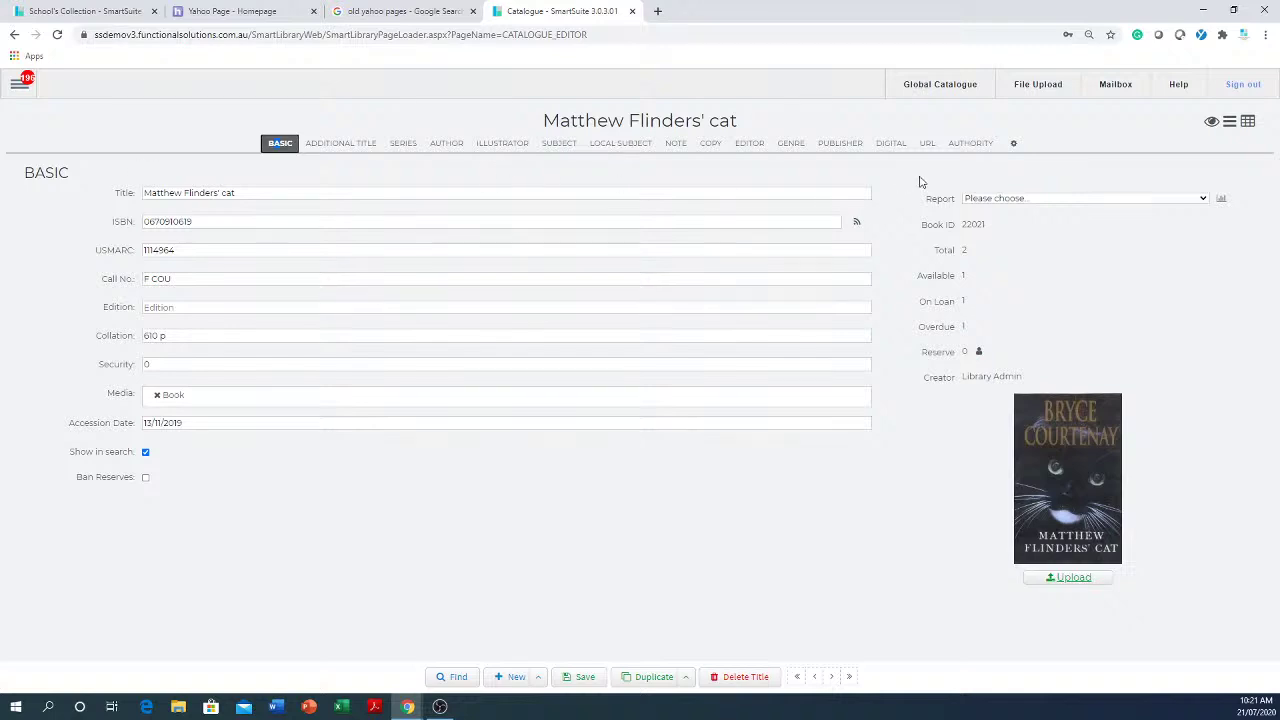
- Unlock tab rearranging and drag Author, then Subject, to sit directly after Basic
left_click(1015, 148)
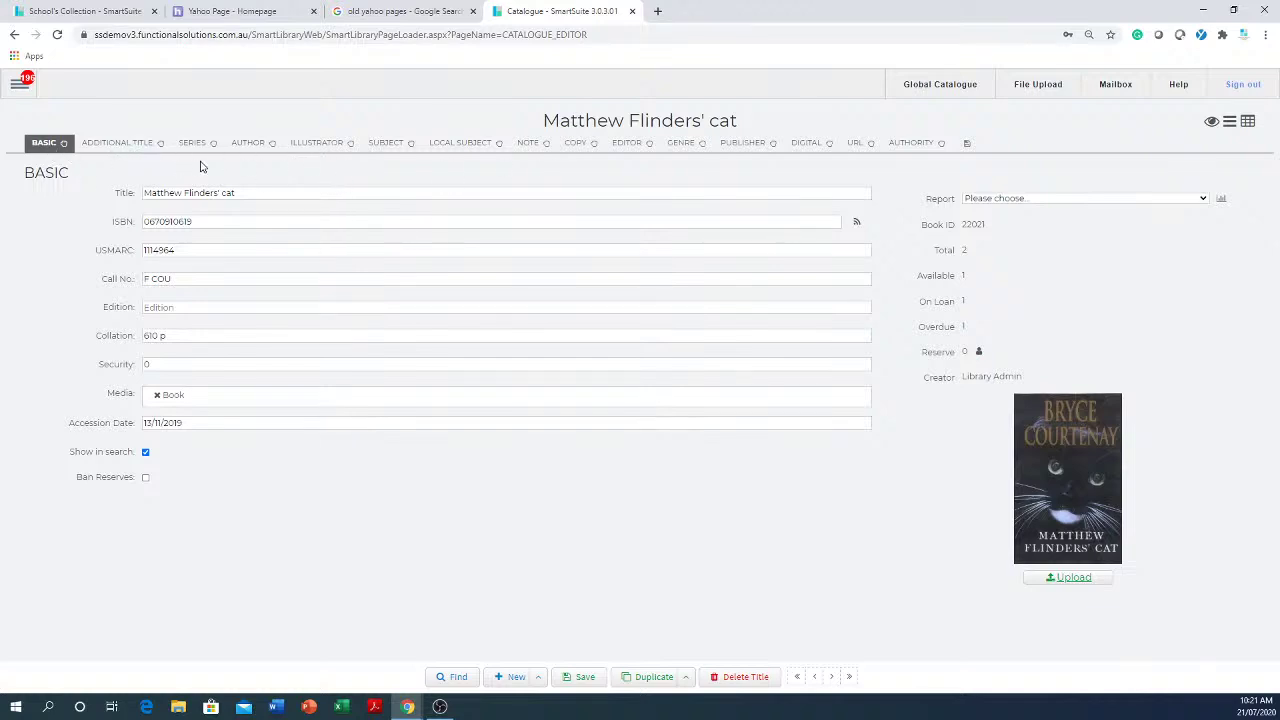
left_click(275, 149)
left_click_drag(275, 149, 131, 152)
left_click_drag(222, 151, 100, 153)
left_click_drag(411, 153, 171, 152)
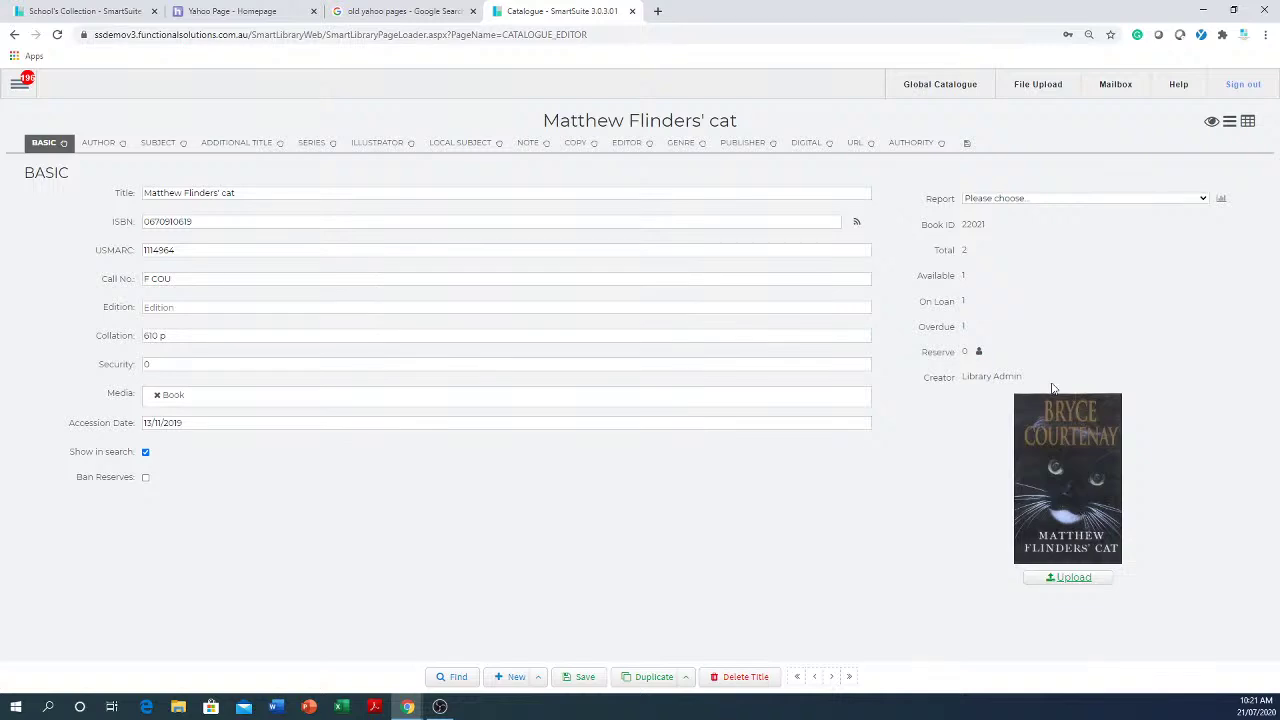
- Browse to C:\docs\jeep for a new cover image, then abandon the upload
left_click(1068, 578)
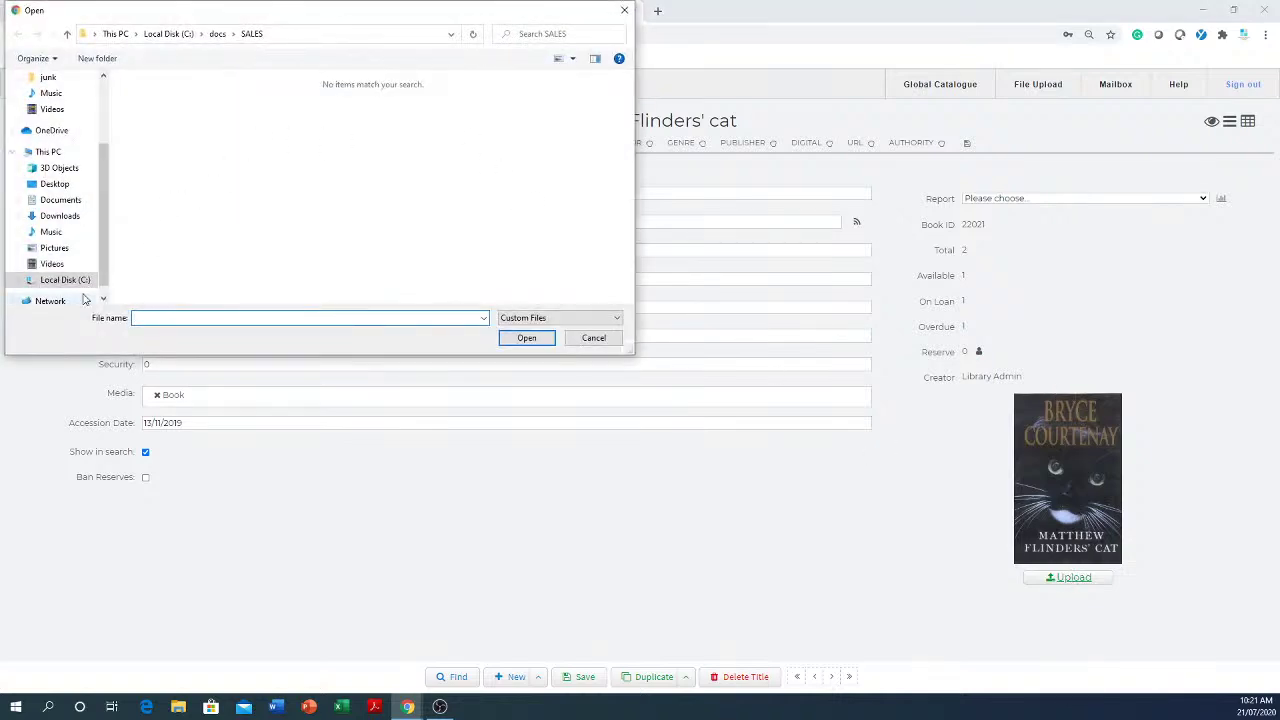
left_click(84, 286)
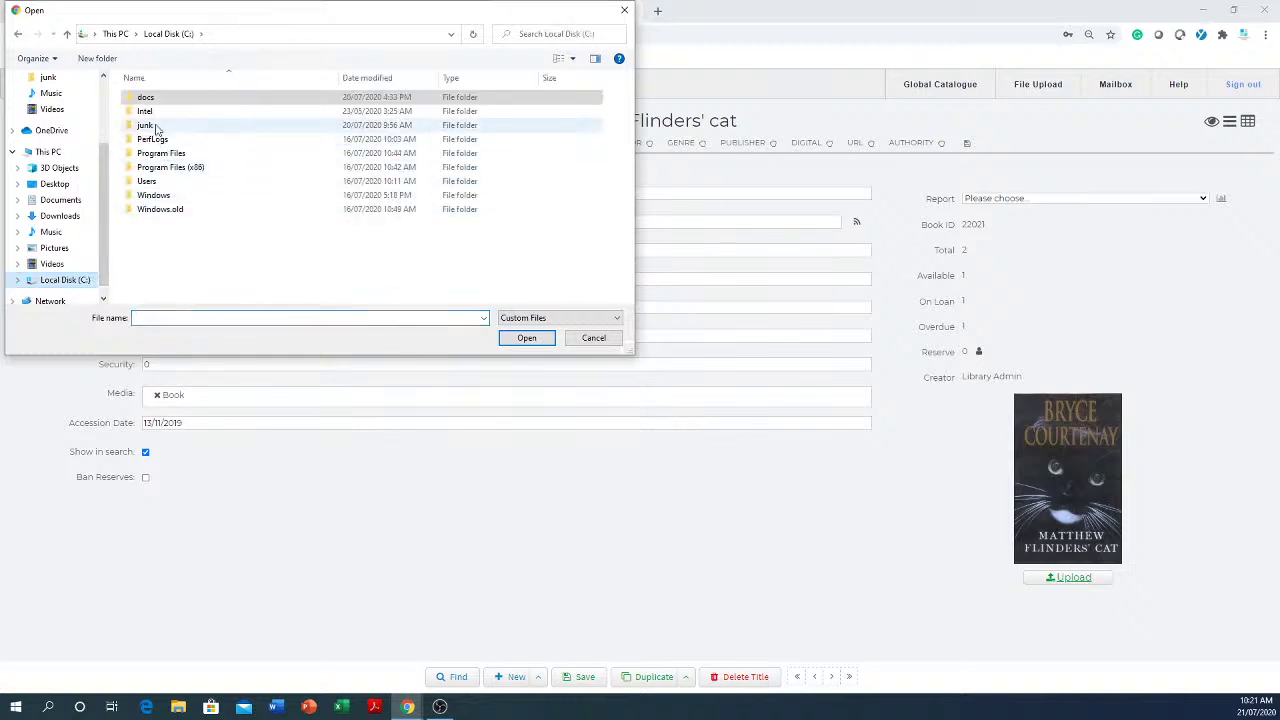
double_click(165, 101)
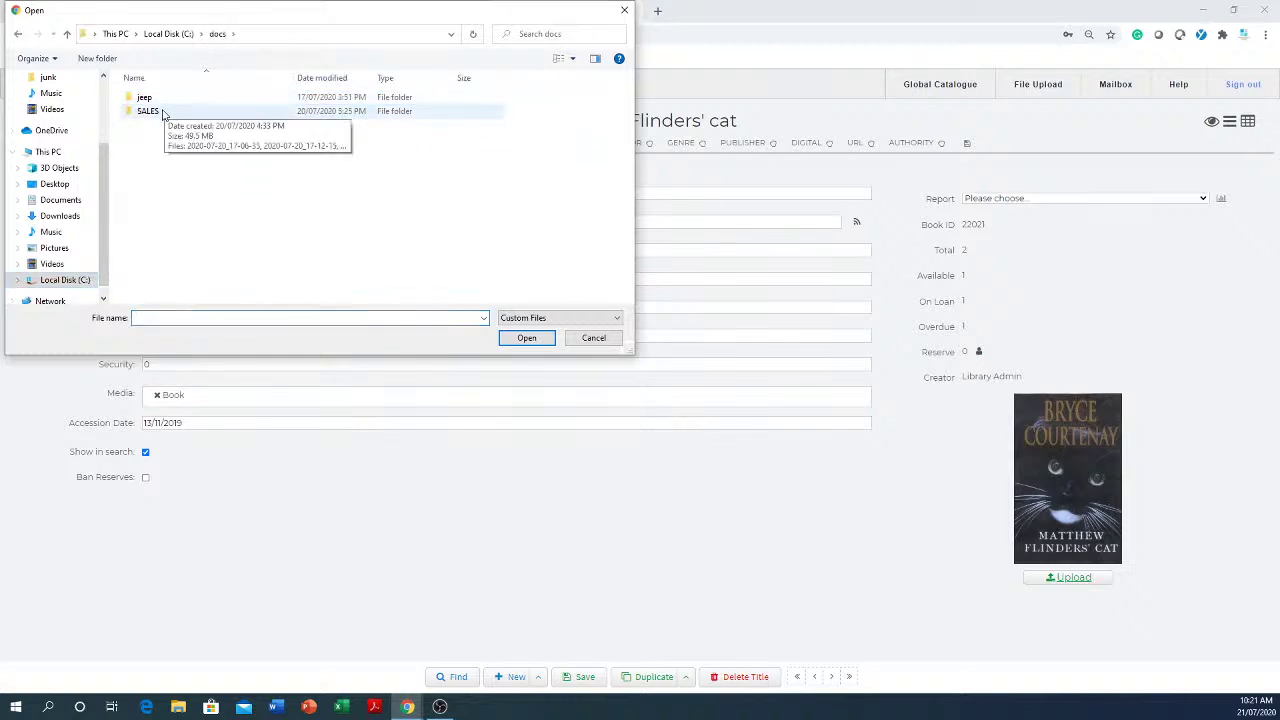
double_click(145, 98)
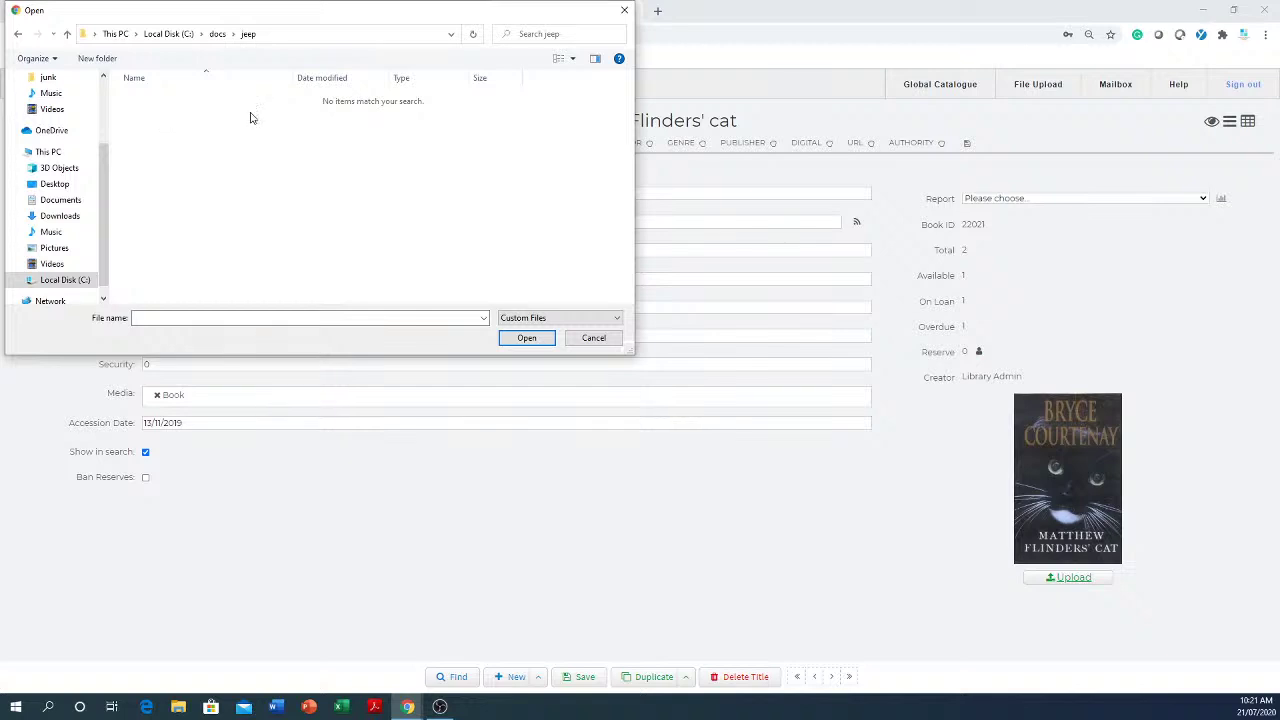
left_click(594, 338)
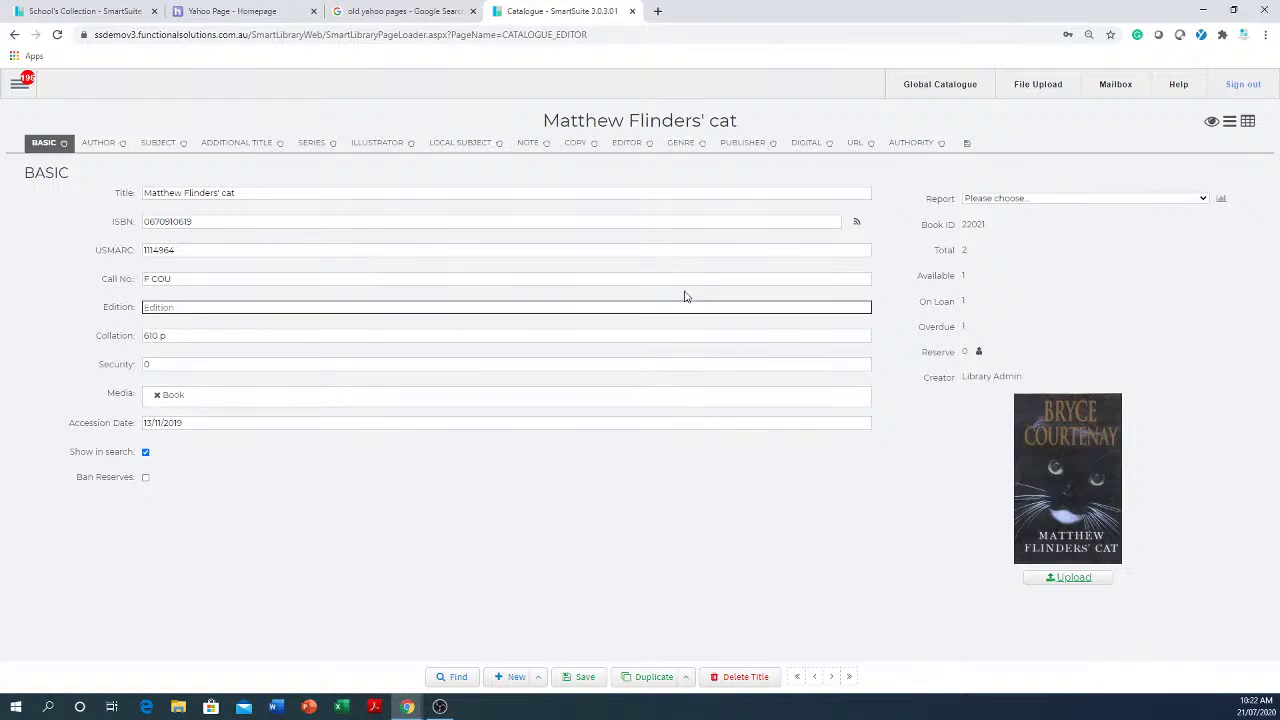
- Begin deleting the title, then cancel the deletion
left_click(756, 680)
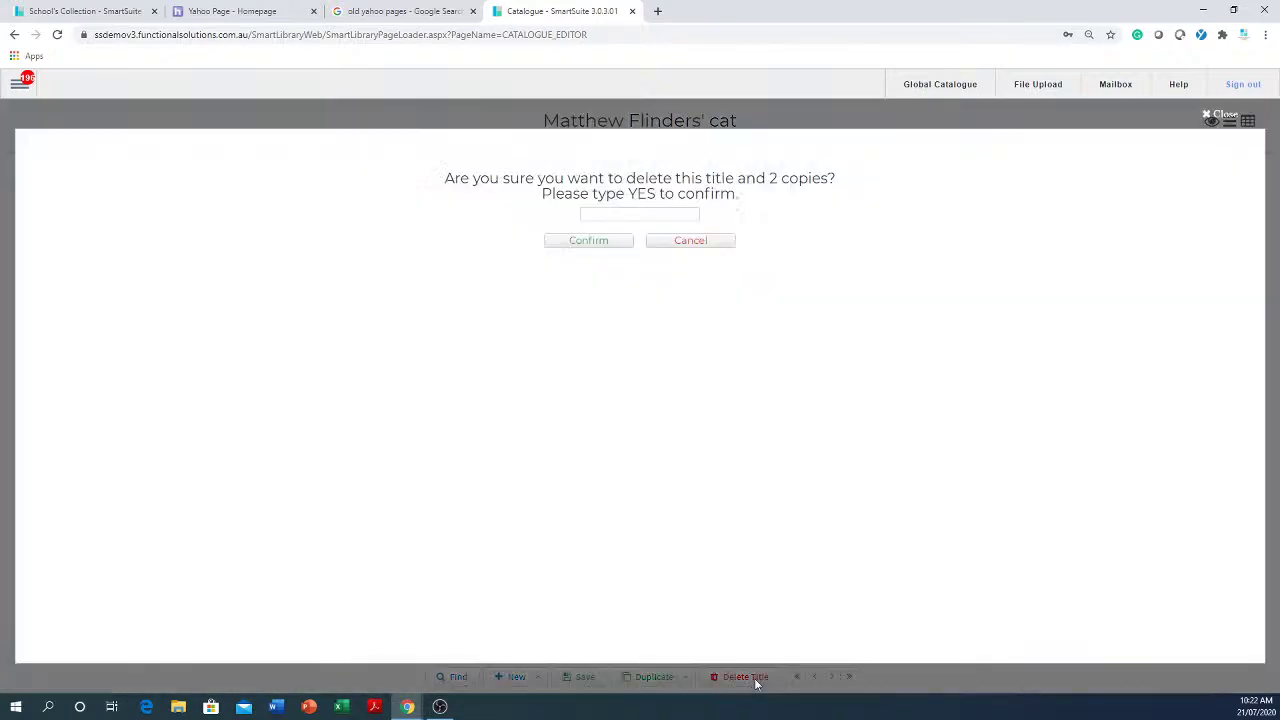
left_click(658, 210)
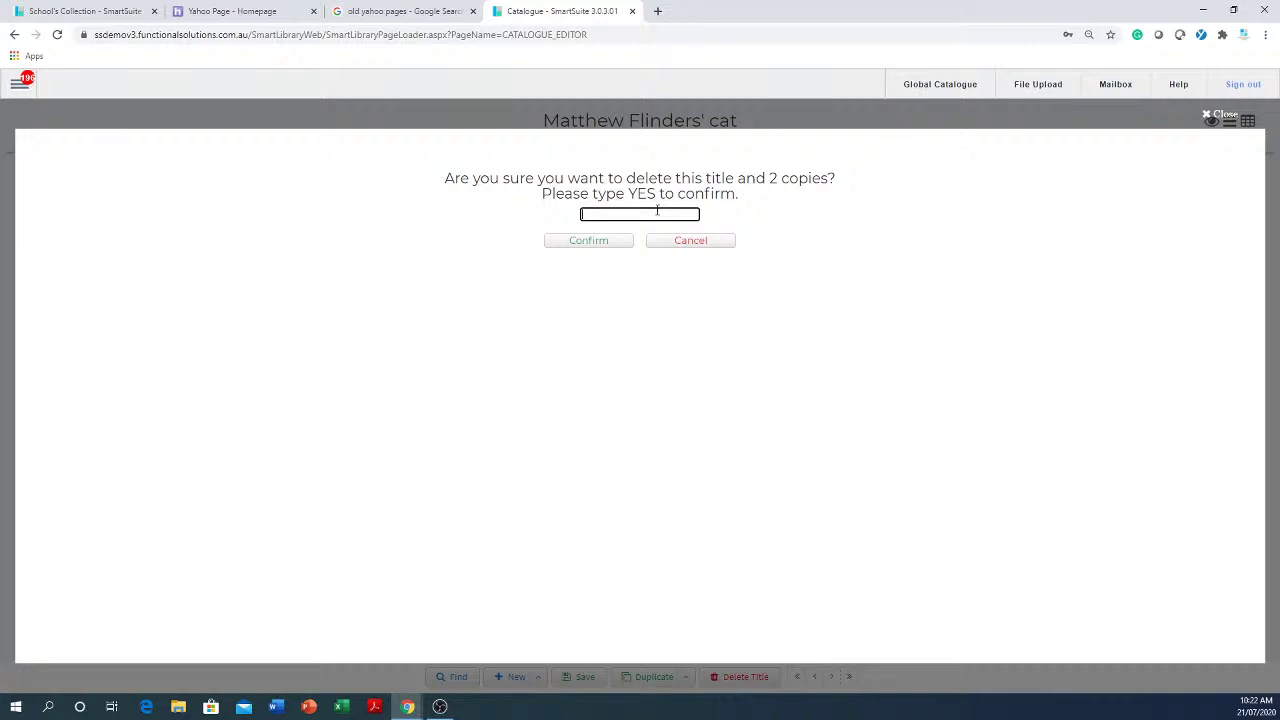
left_click(691, 244)
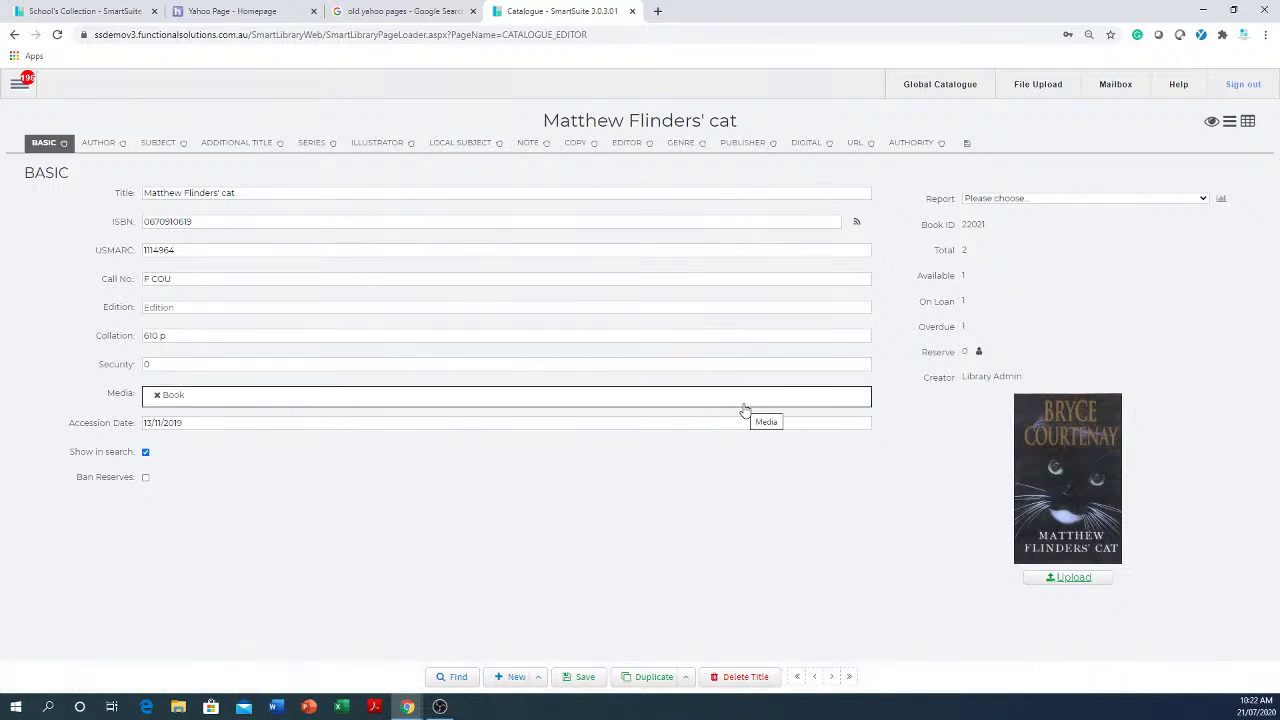
left_click(196, 222)
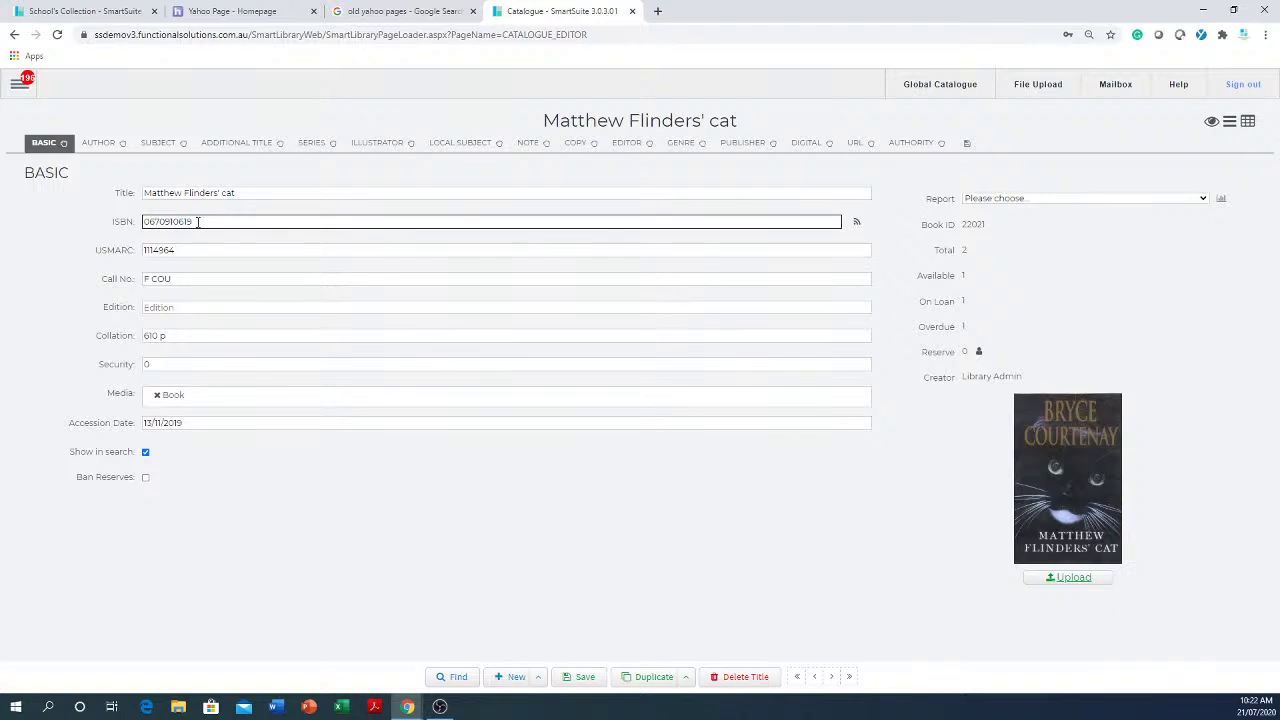
left_click_drag(196, 222, 94, 226)
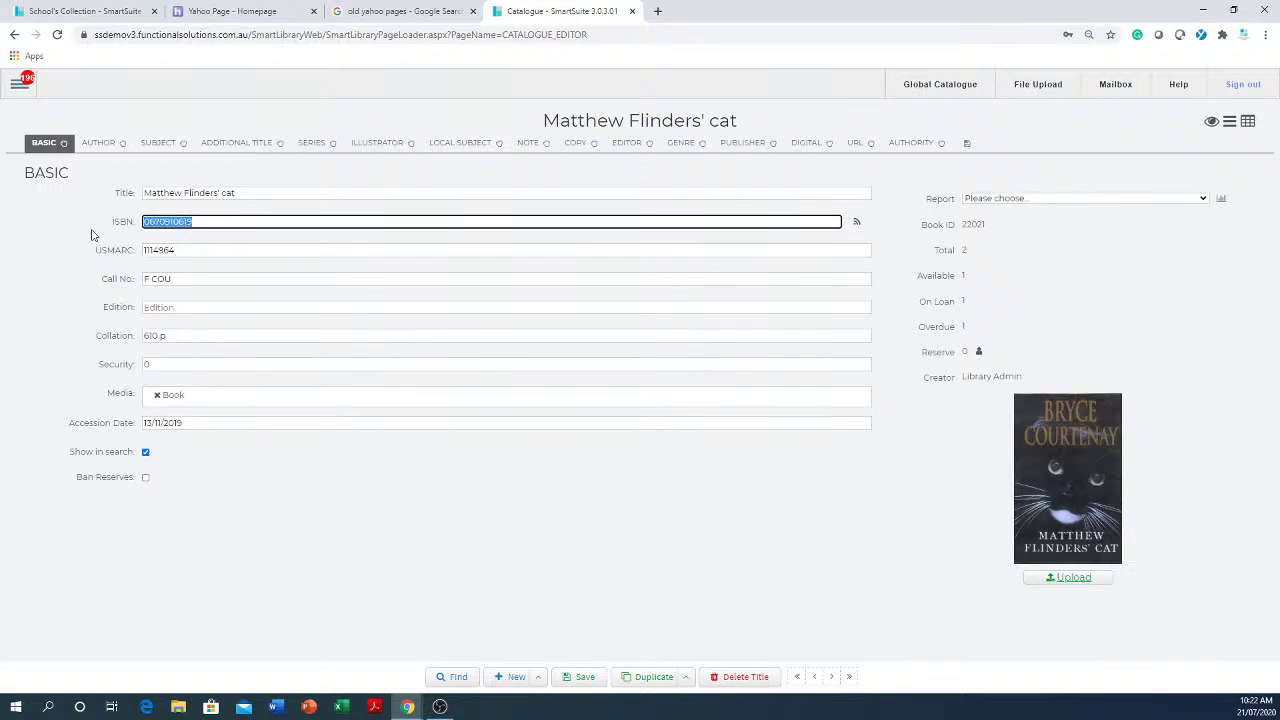
key("ctrl+c")
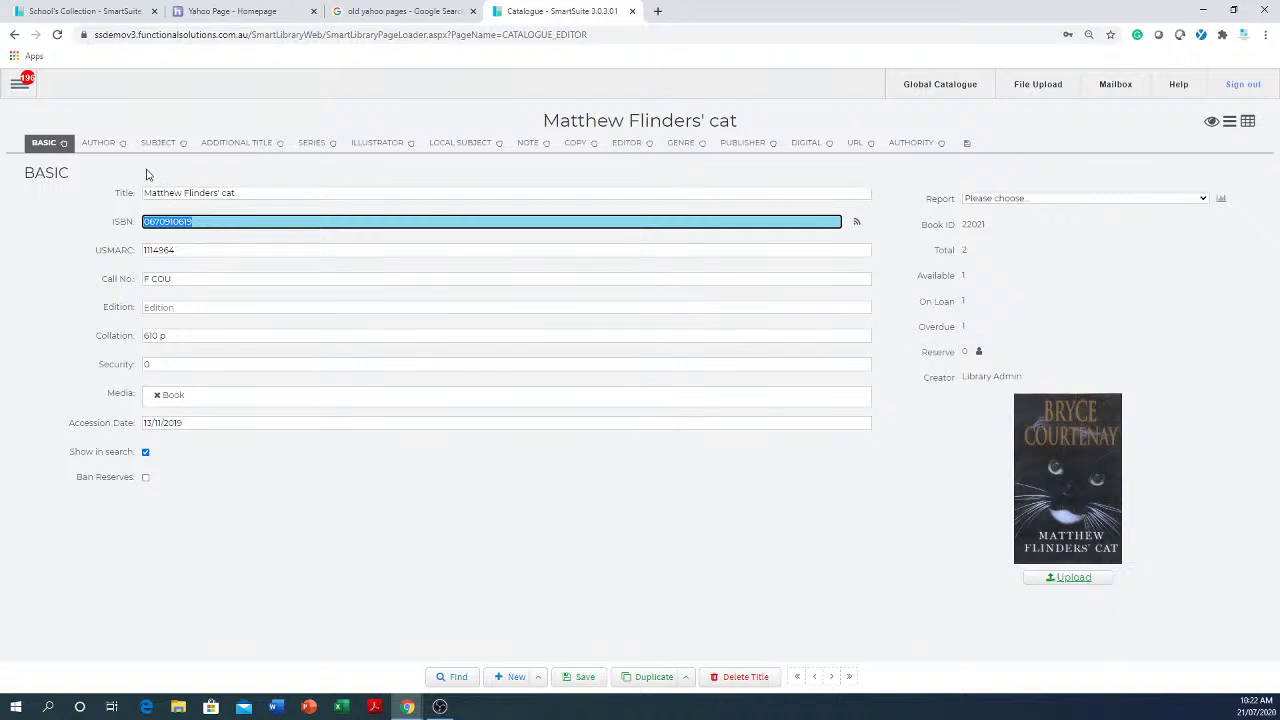
left_click(576, 146)
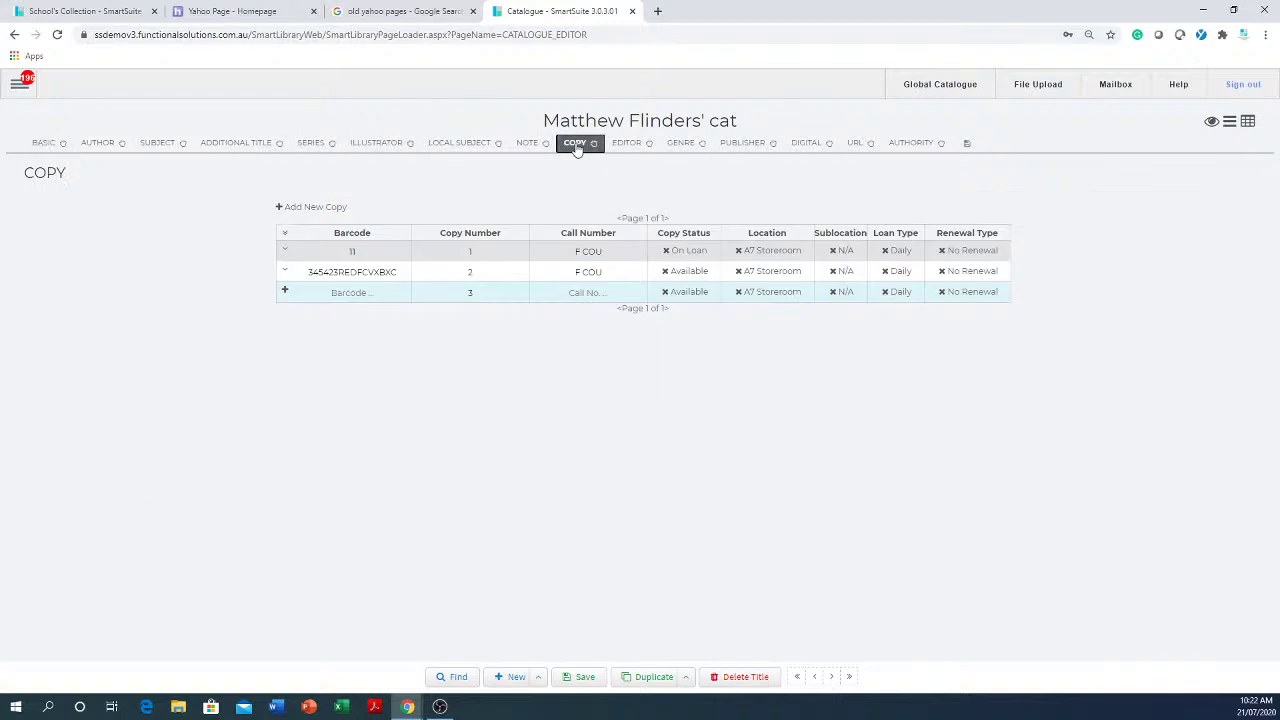
- Add copy 3 with barcode 657567tryty567456 and call number f cou
left_click(373, 250)
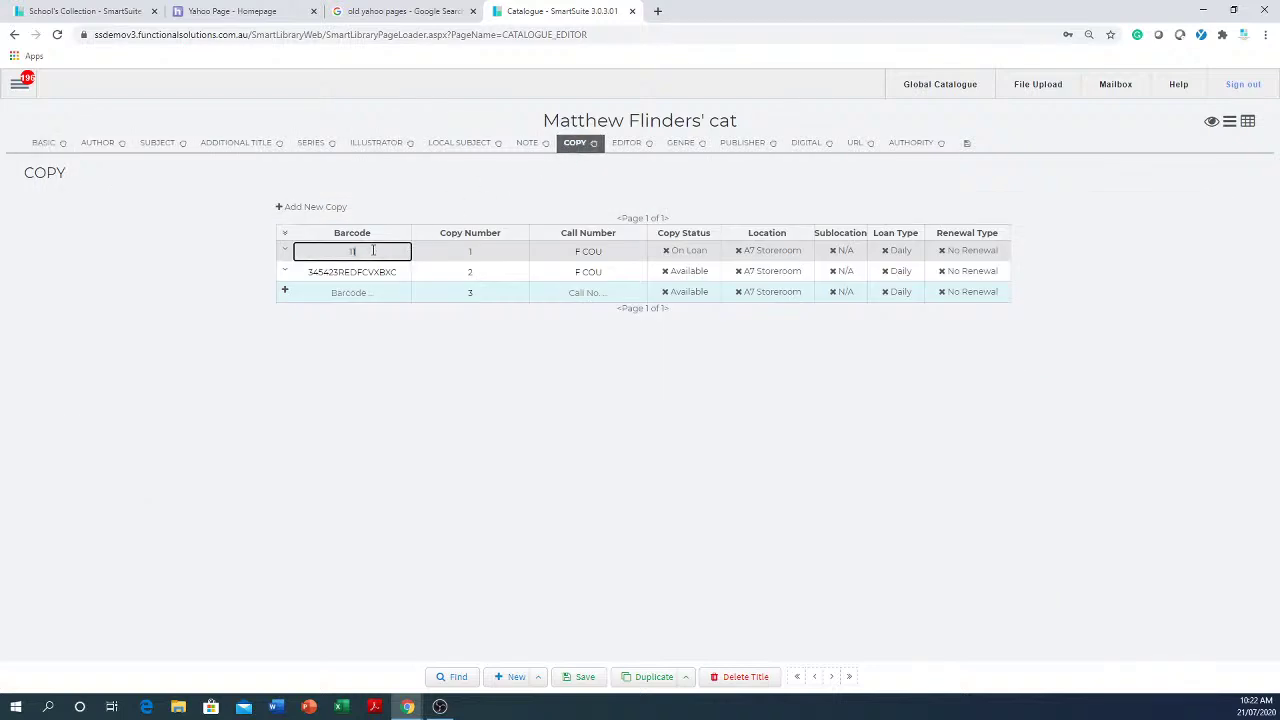
double_click(398, 272)
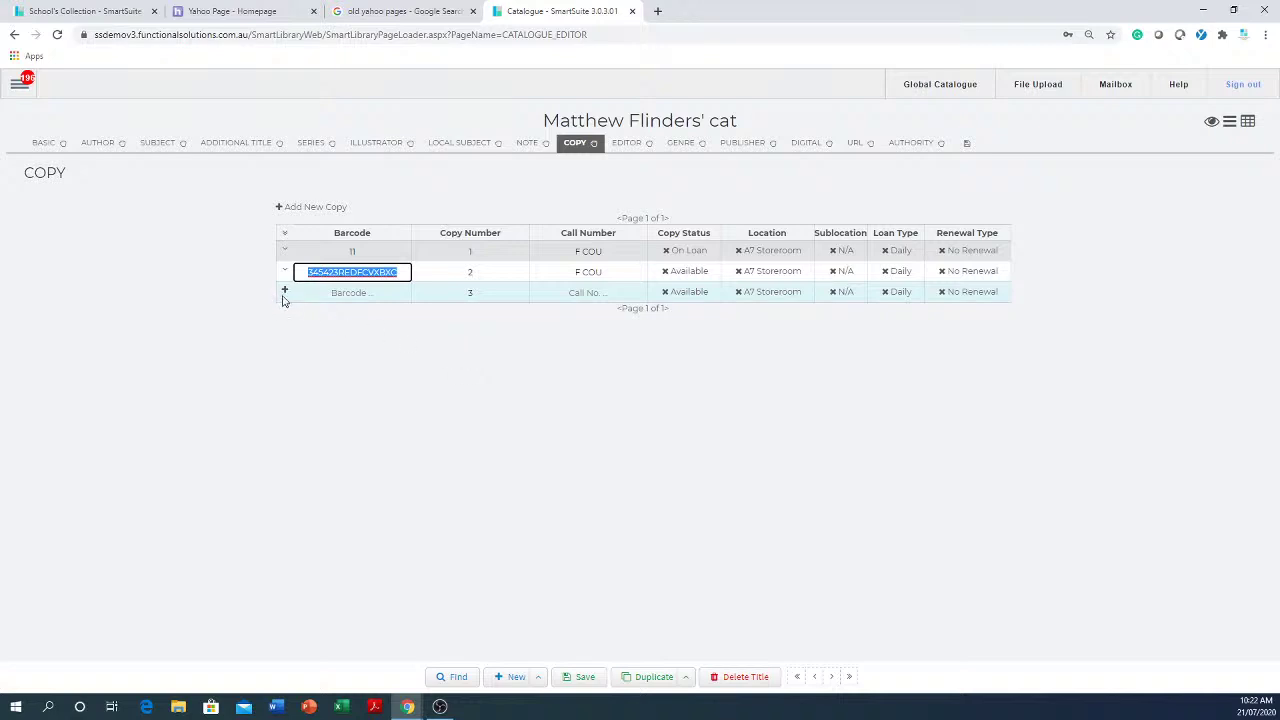
left_click(361, 293)
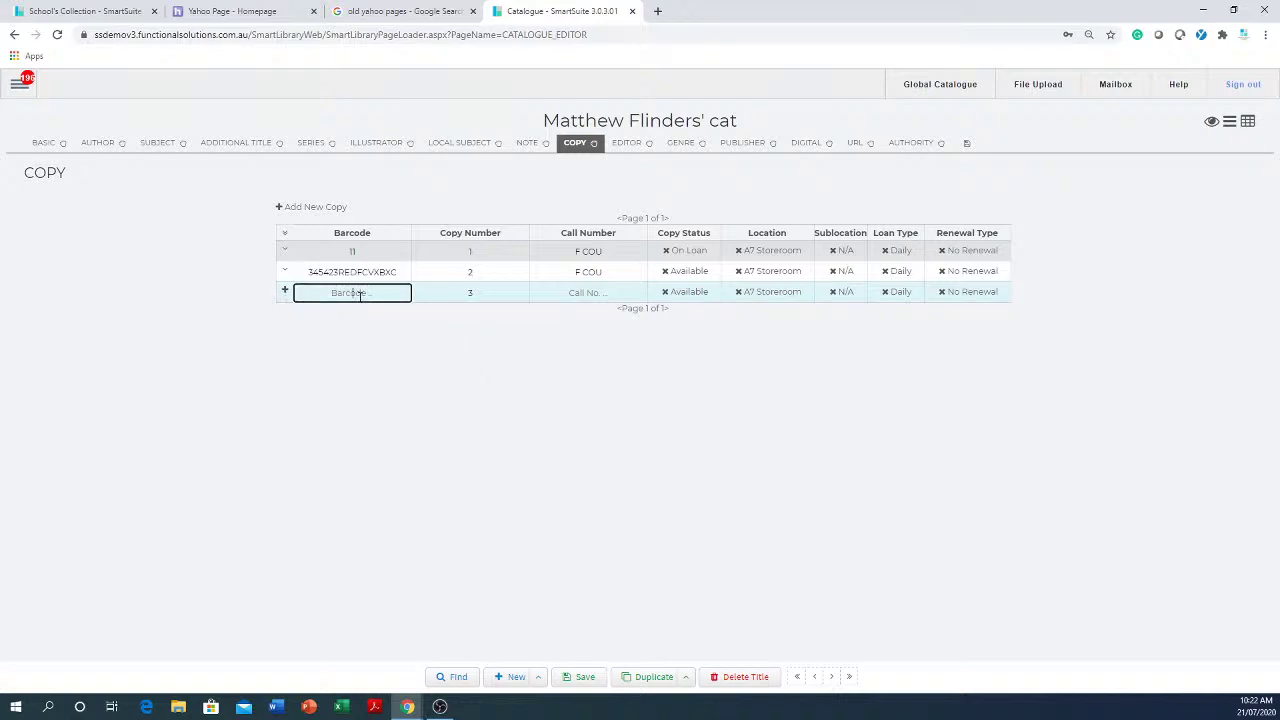
type("657567tryty567456")
left_click(603, 292)
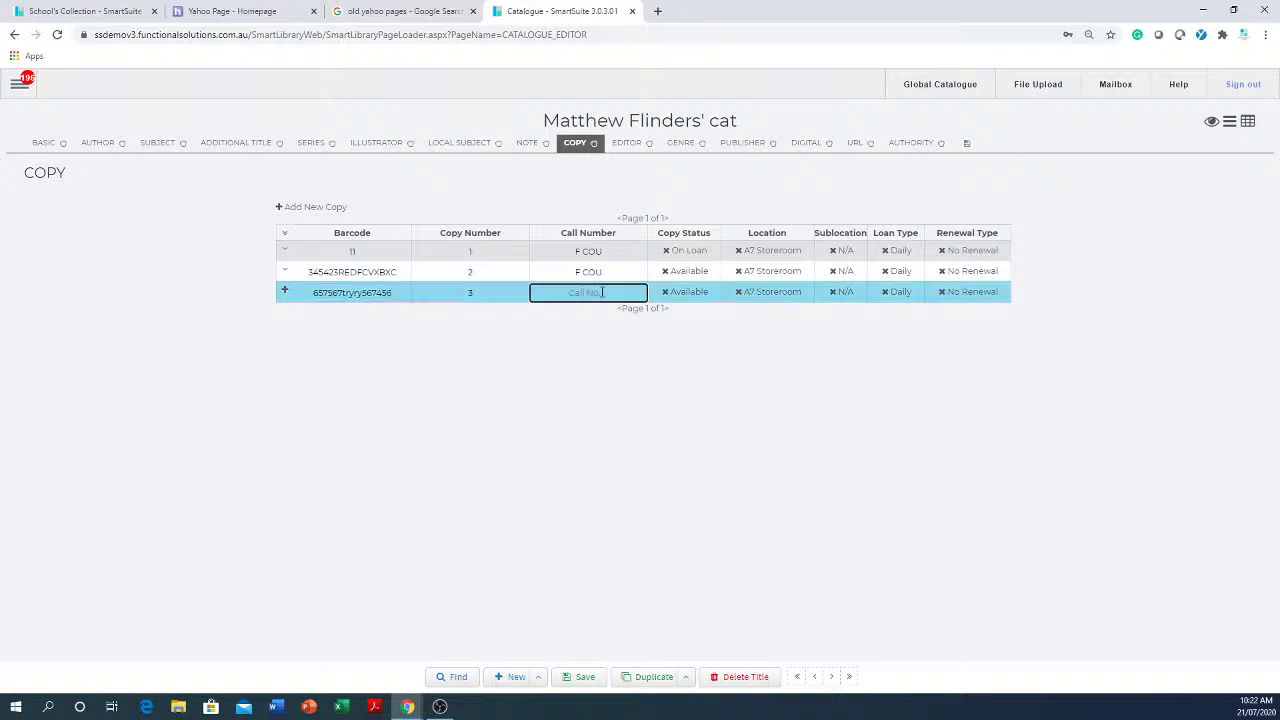
type("f cou")
- Set copy 3's location to Lib Office, sublocation English, and loan and renewal types to Fortnightly
left_click(760, 298)
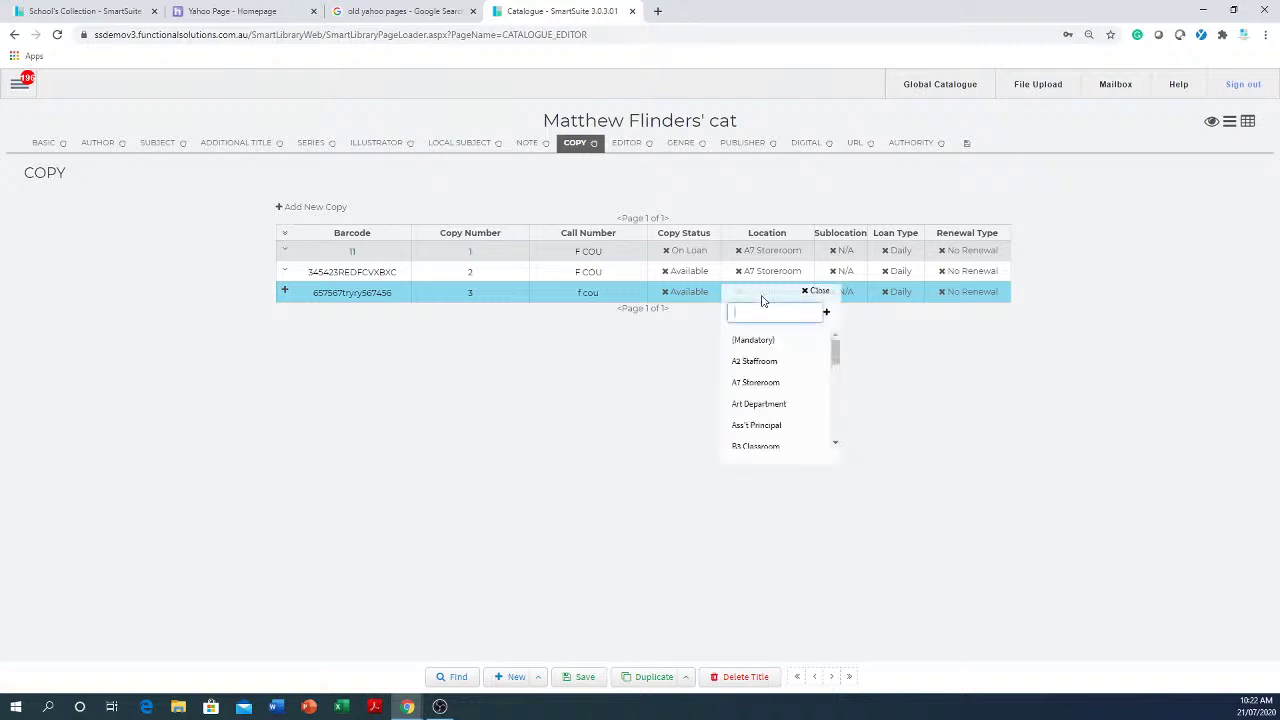
scroll(775, 415, "down", 3)
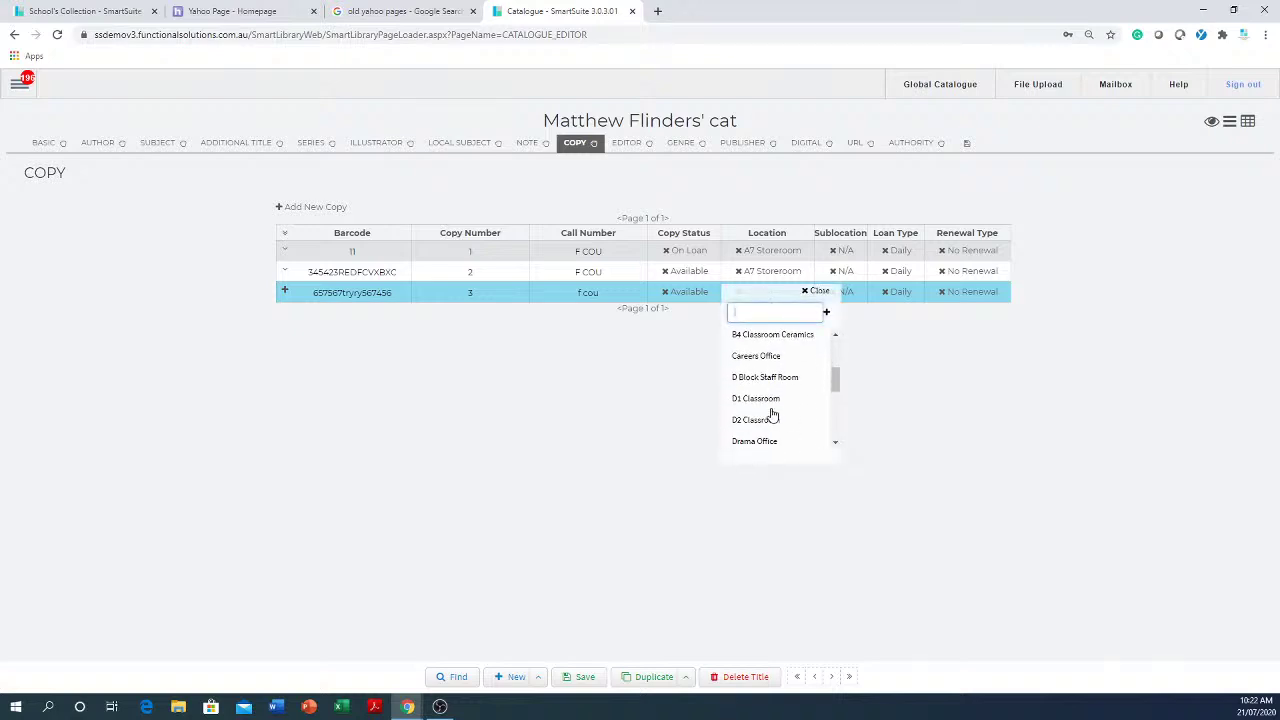
scroll(768, 410, "down", 5)
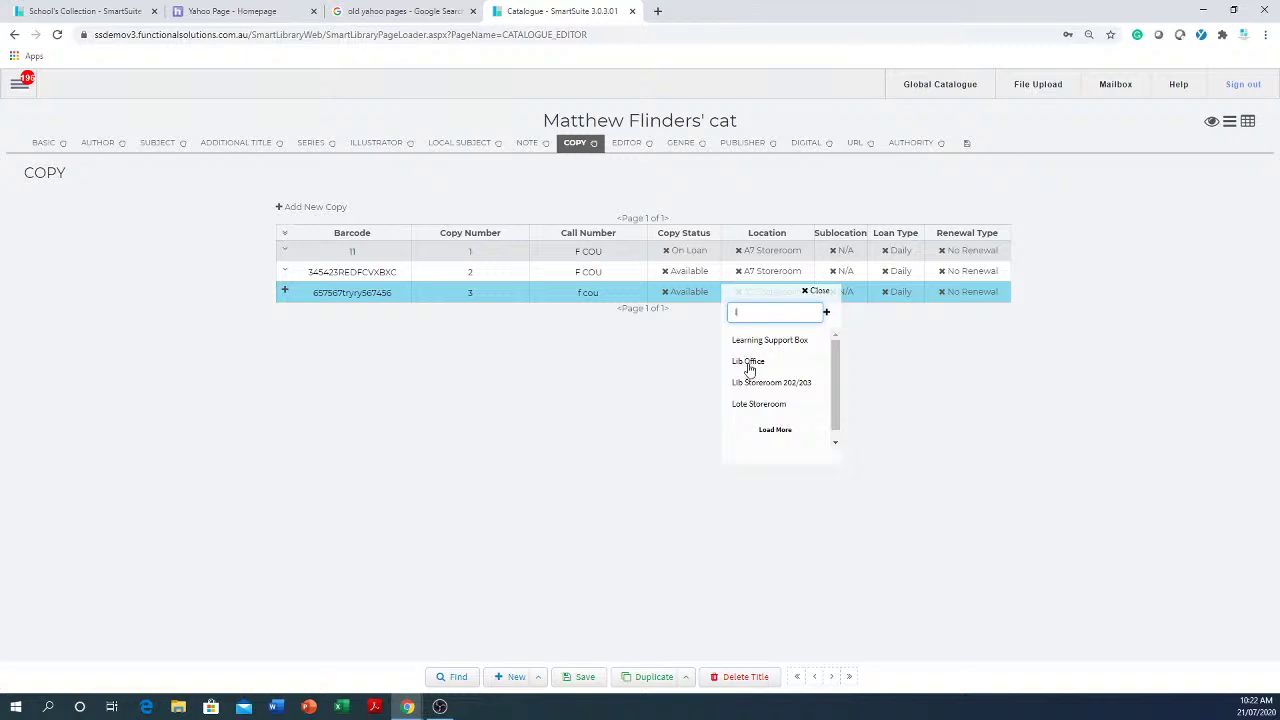
left_click(750, 364)
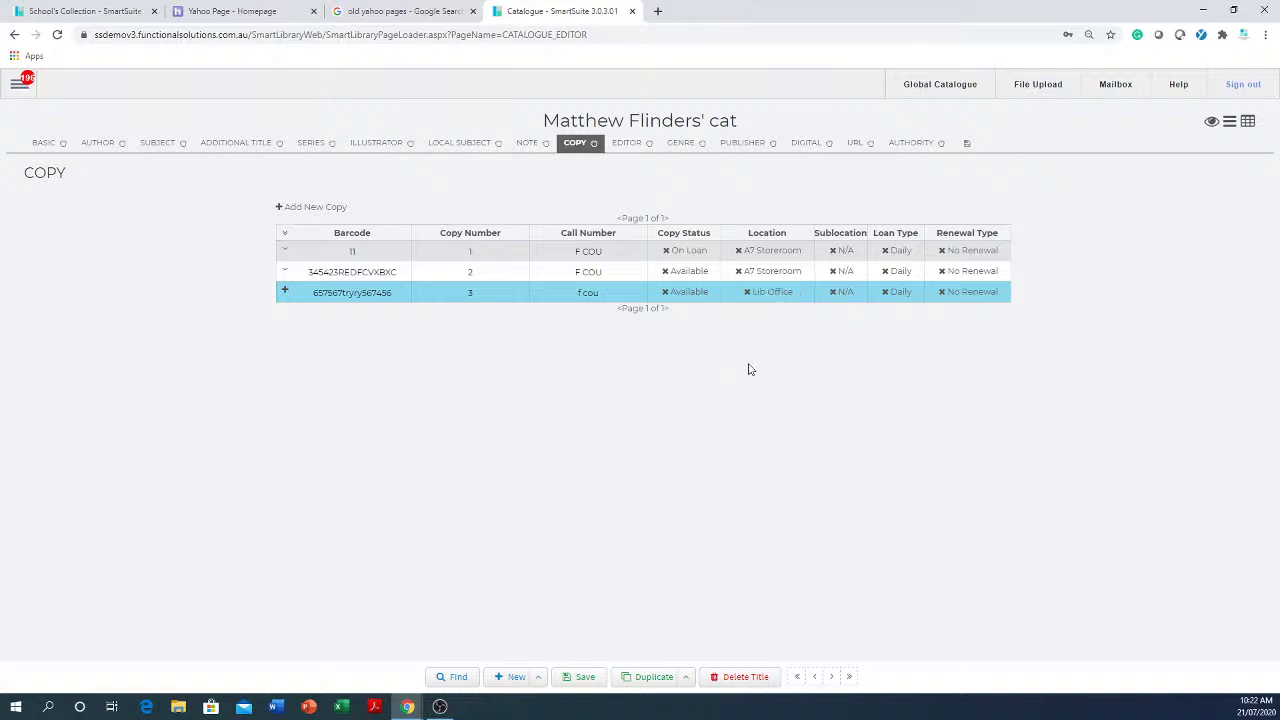
left_click(846, 301)
left_click(863, 363)
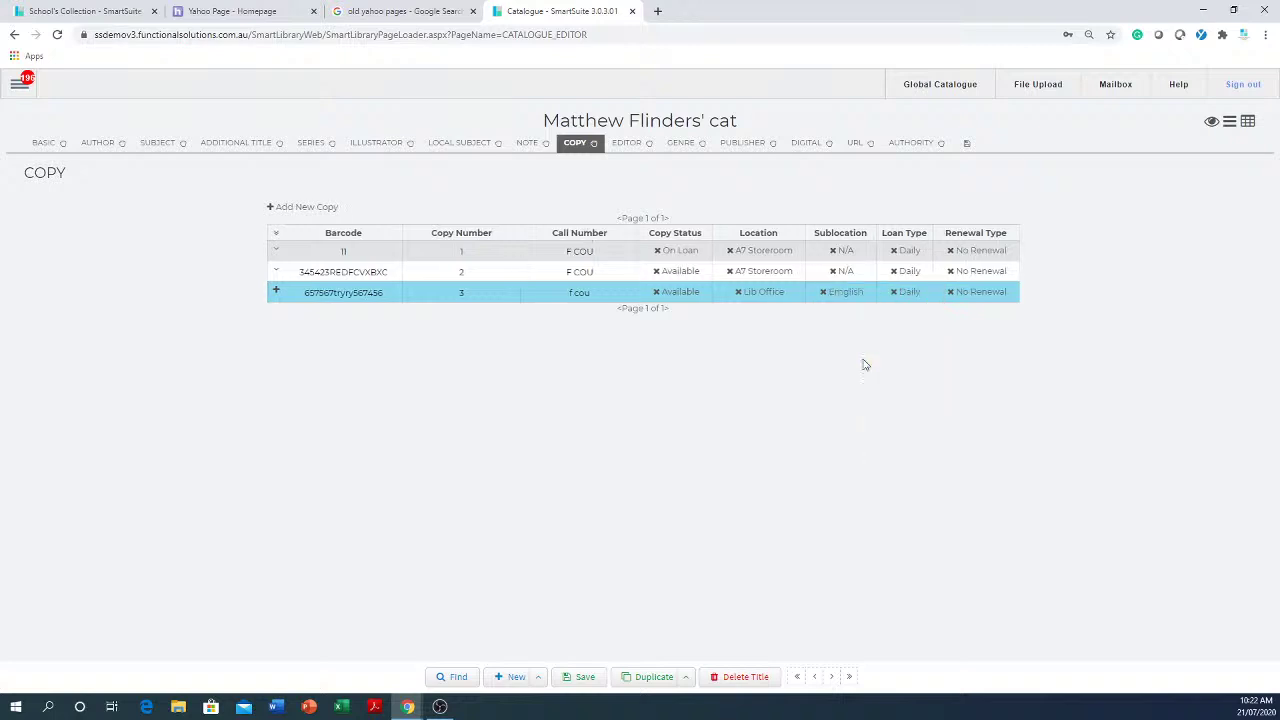
left_click(906, 294)
left_click(917, 362)
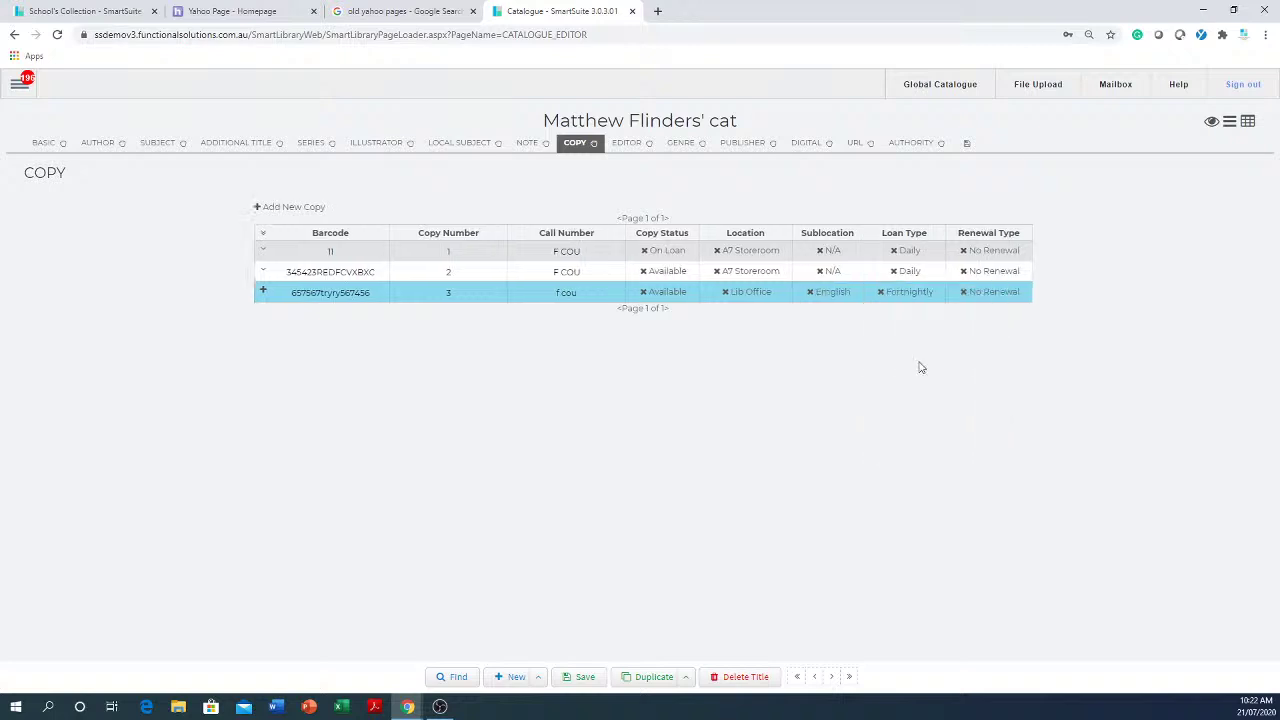
left_click(992, 295)
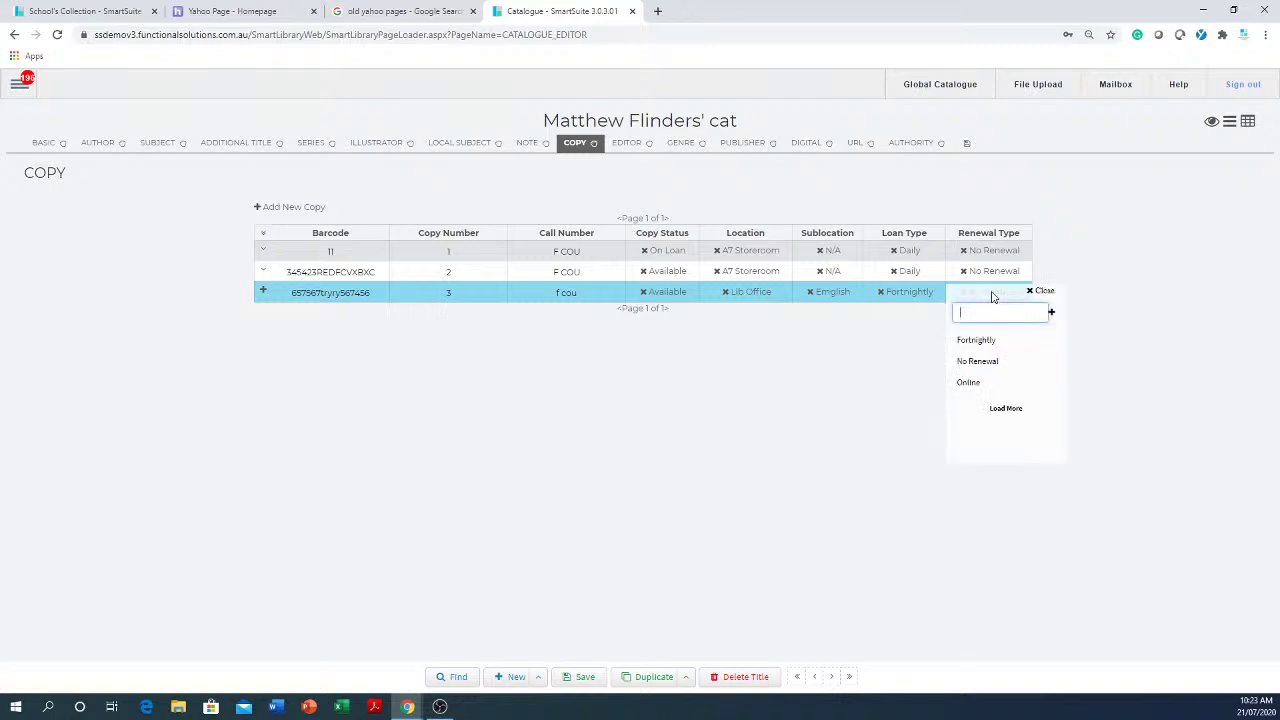
left_click(986, 341)
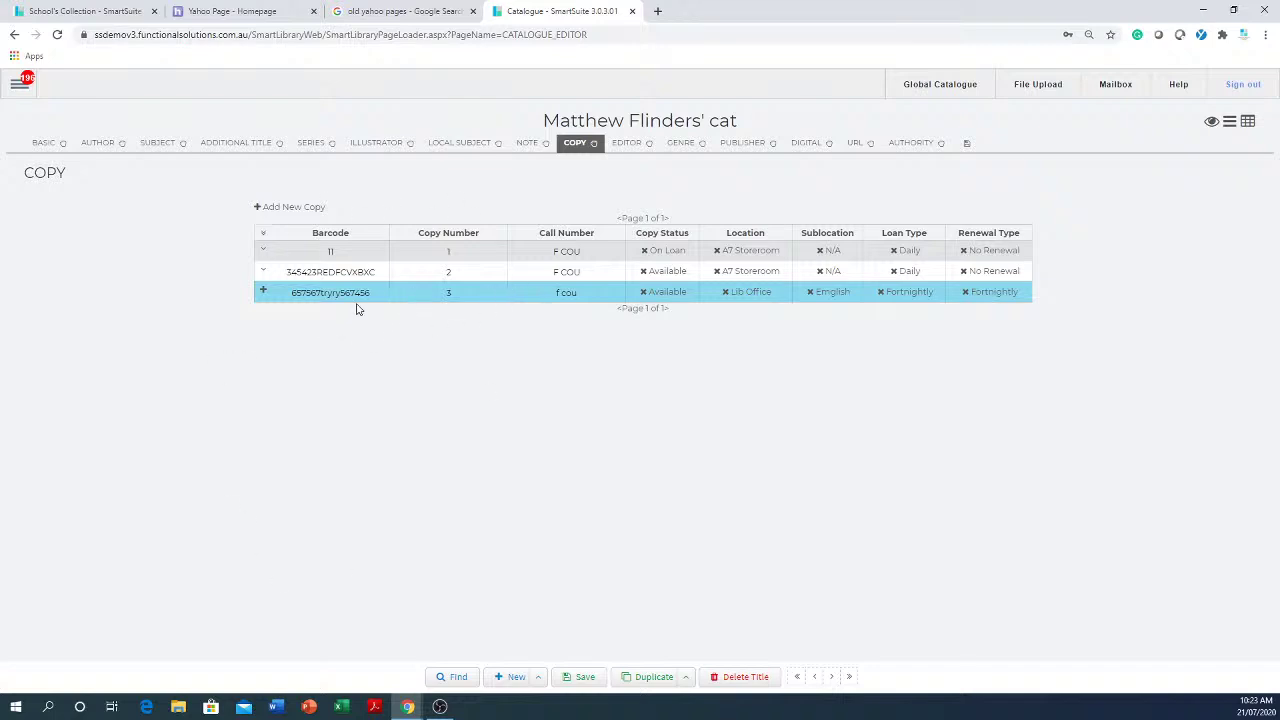
- Expand copies 3 and 1, then view and close copy 1's asset details and maintenance log
left_click(264, 292)
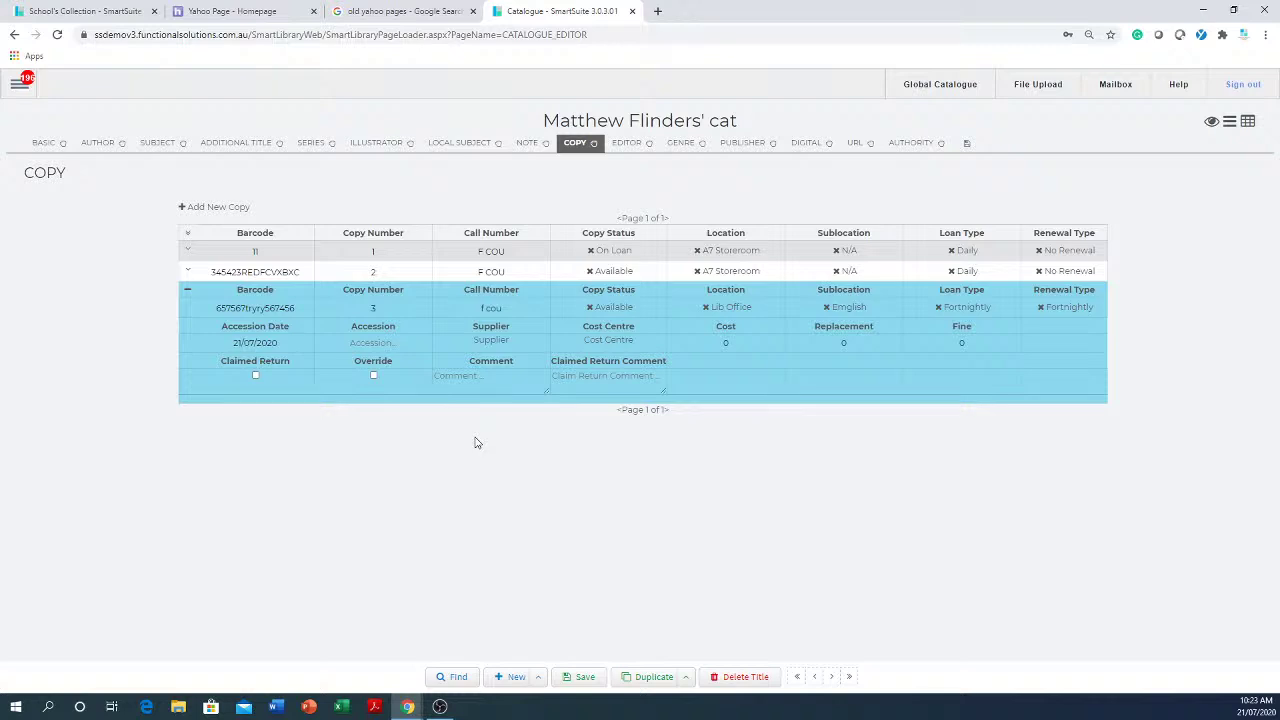
left_click(189, 251)
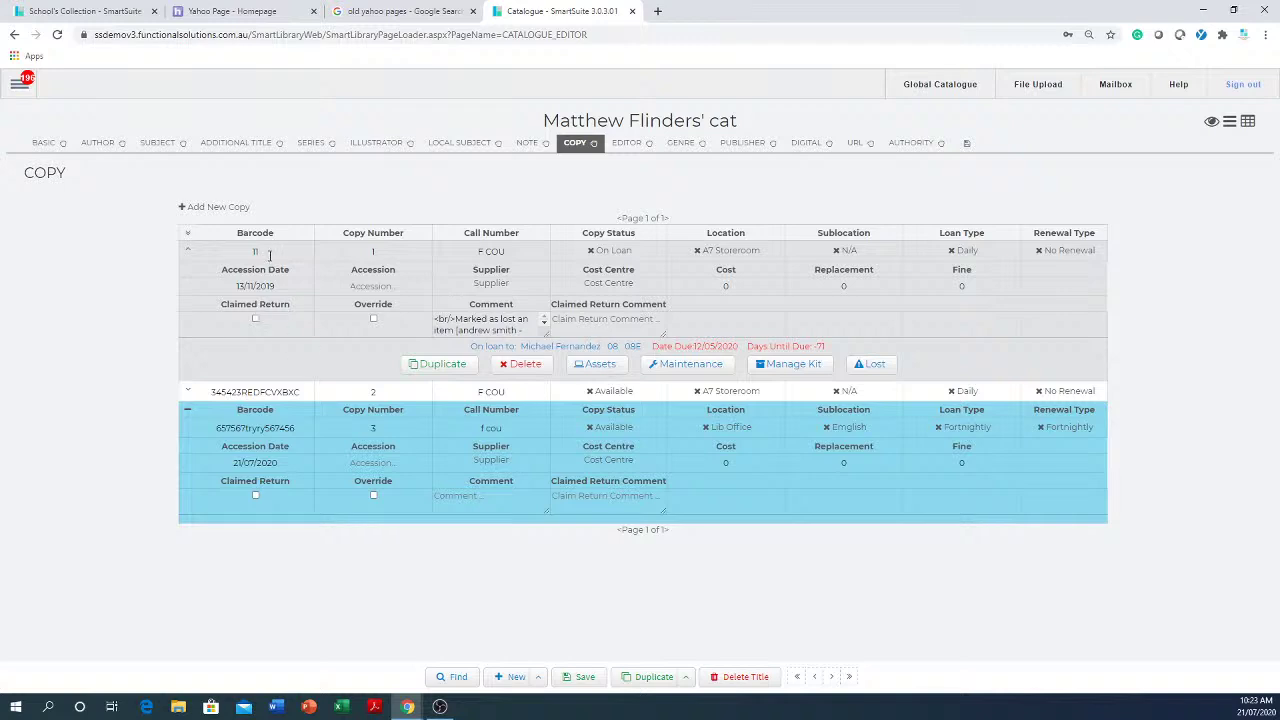
left_click(269, 253)
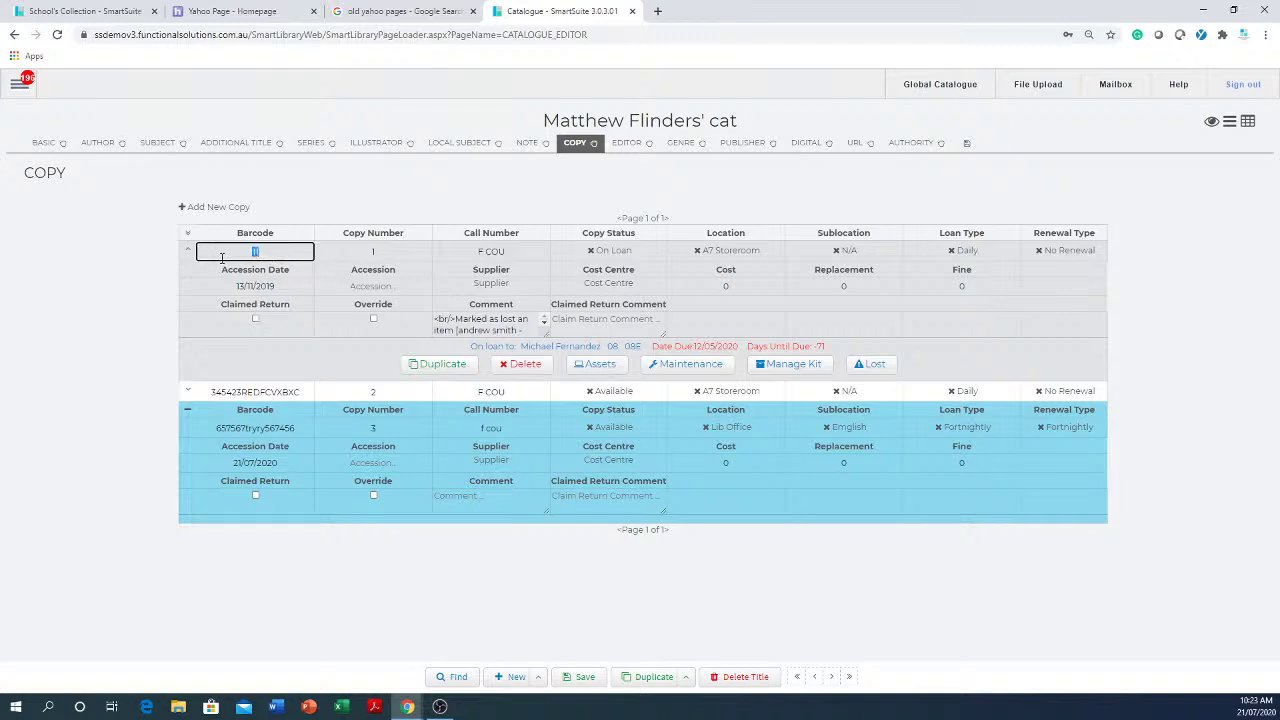
left_click(592, 365)
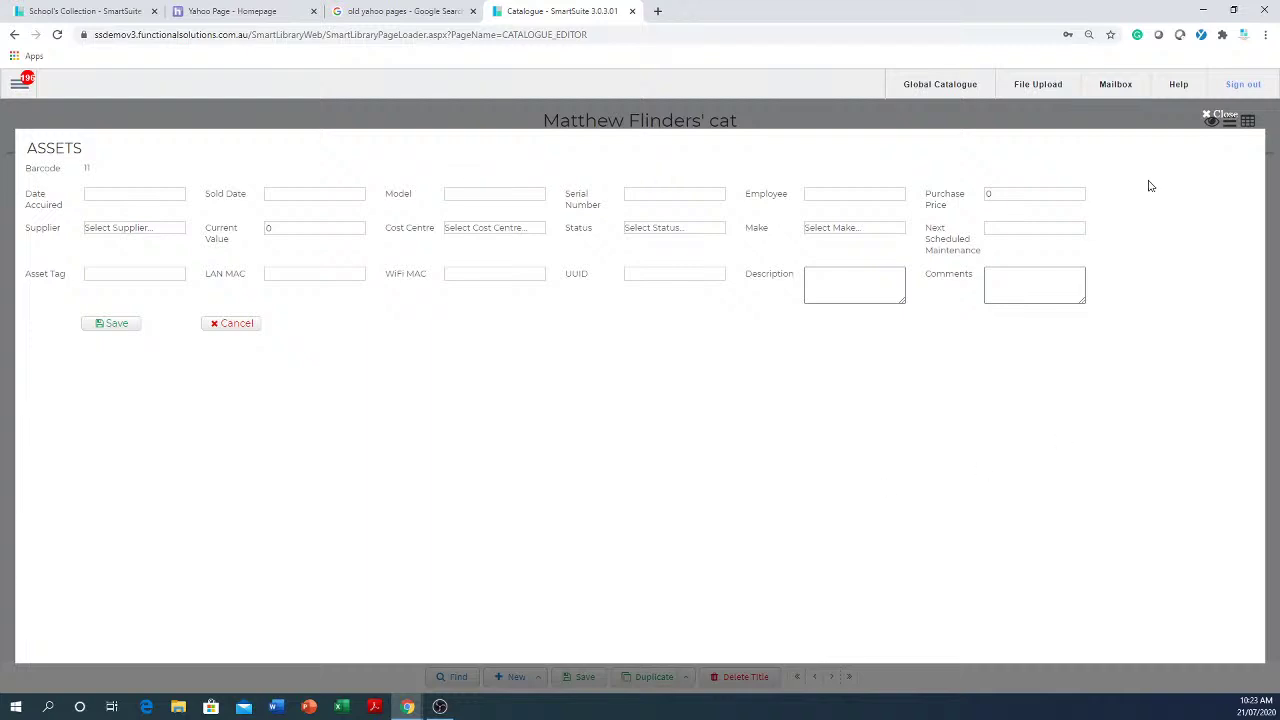
left_click(1208, 116)
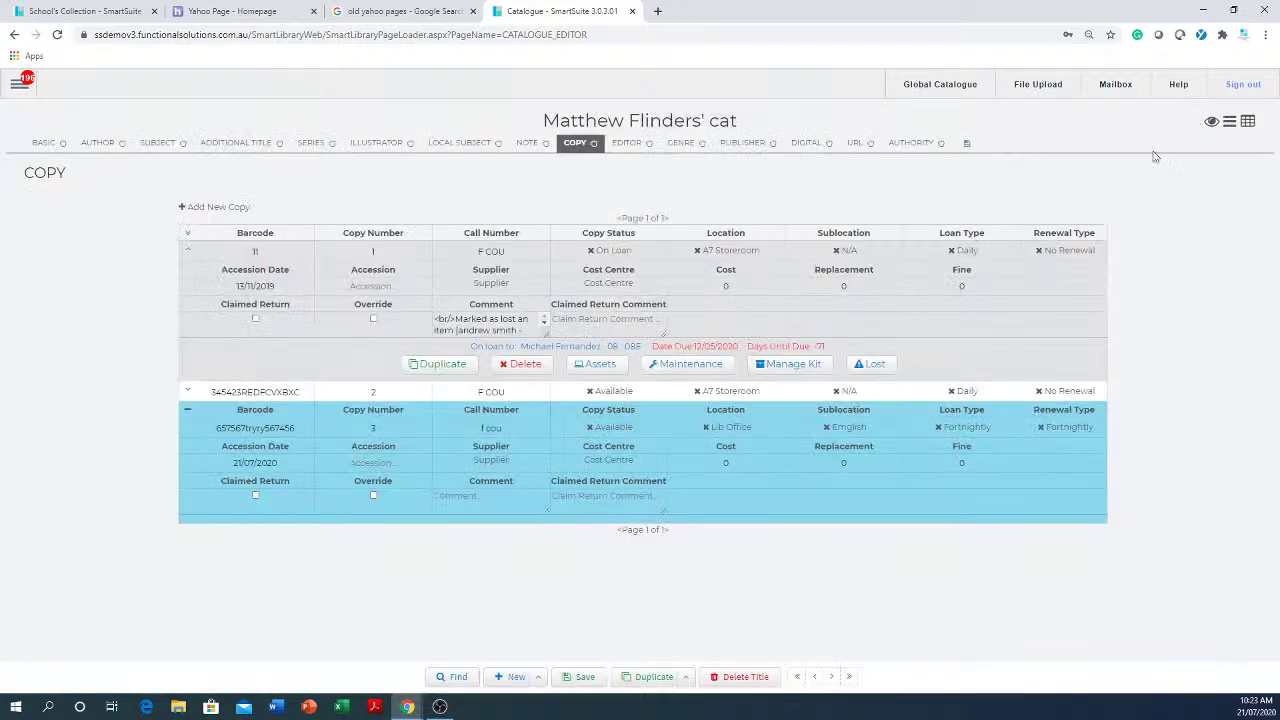
left_click(700, 368)
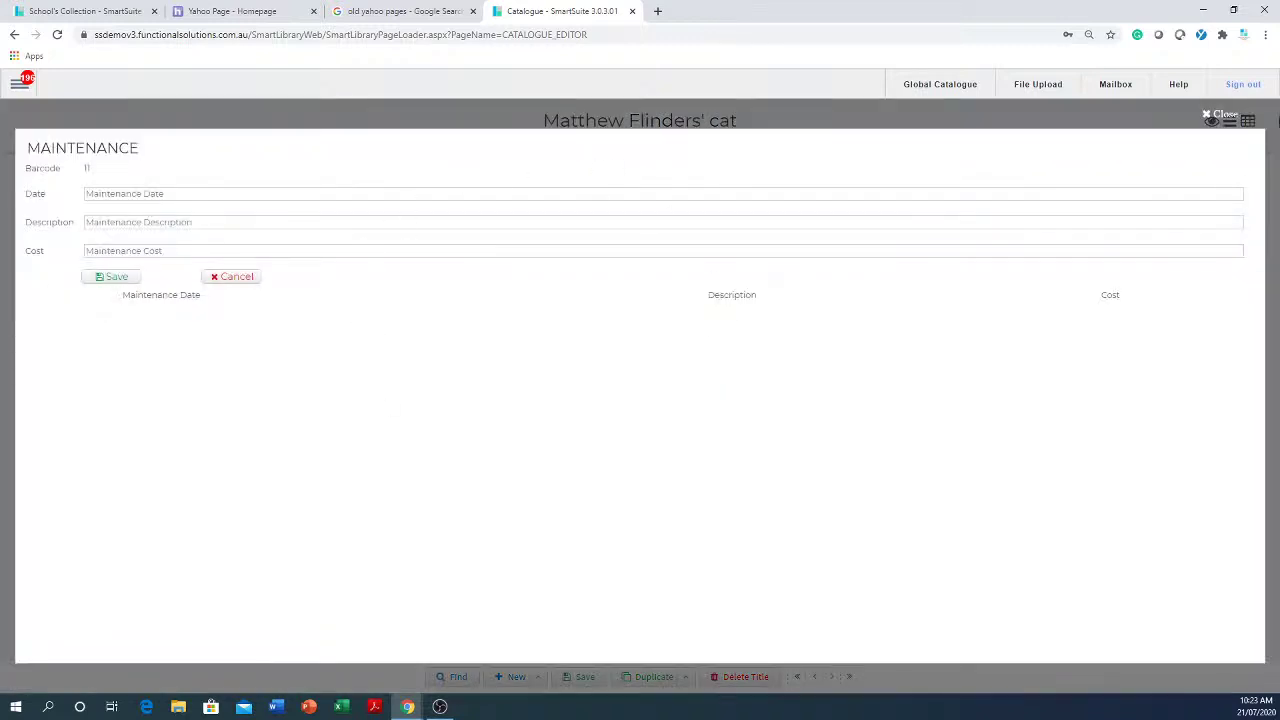
left_click(1208, 118)
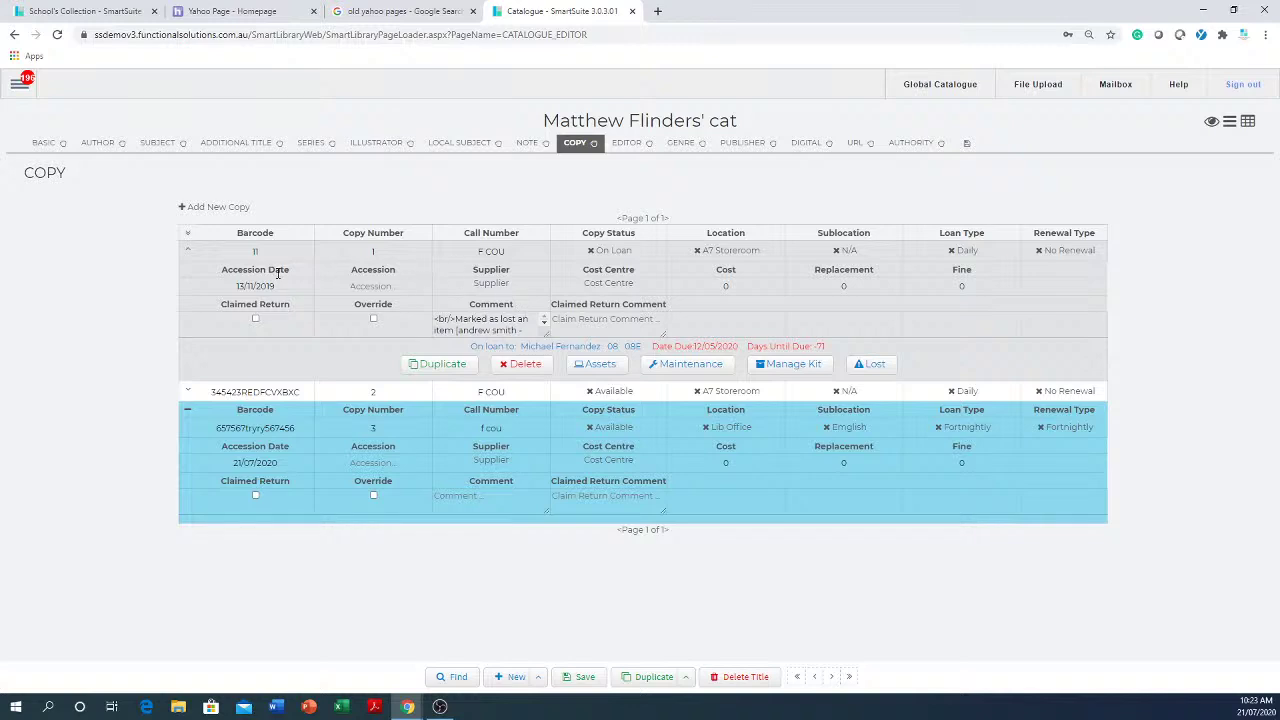
- Cancel deleting the copy with barcode 11 and return to the basic details
left_click(524, 364)
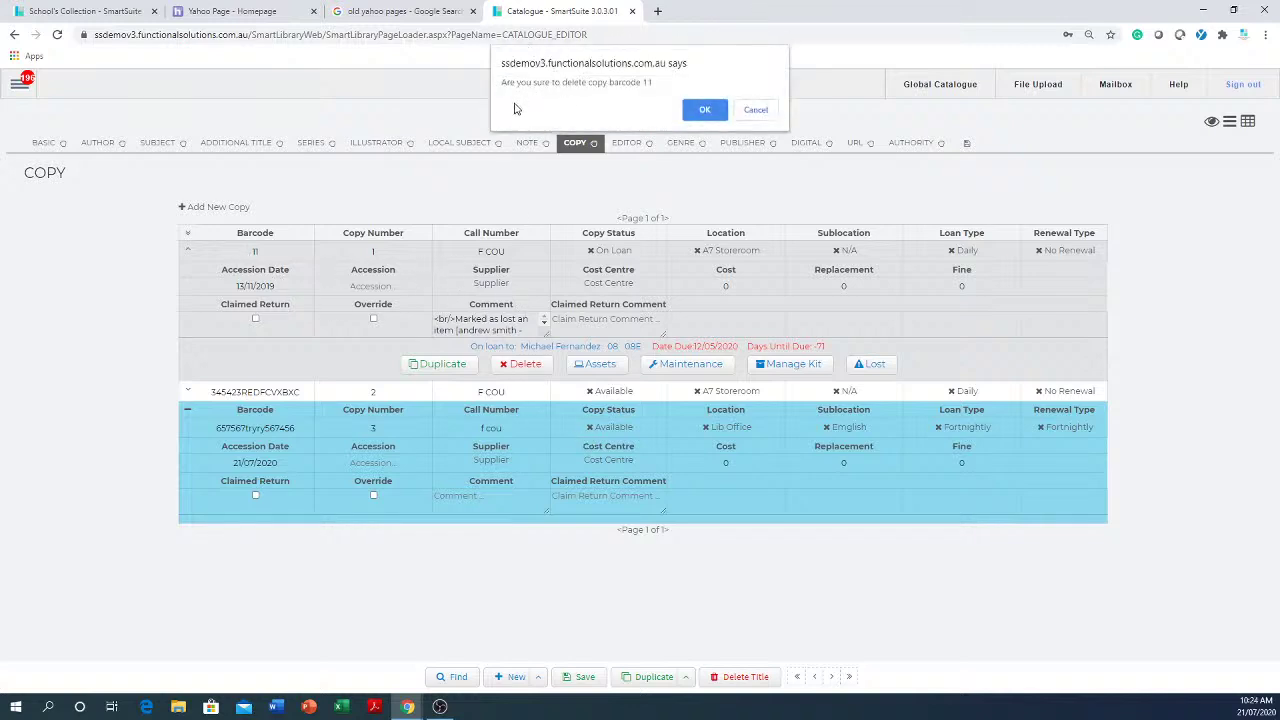
left_click(757, 113)
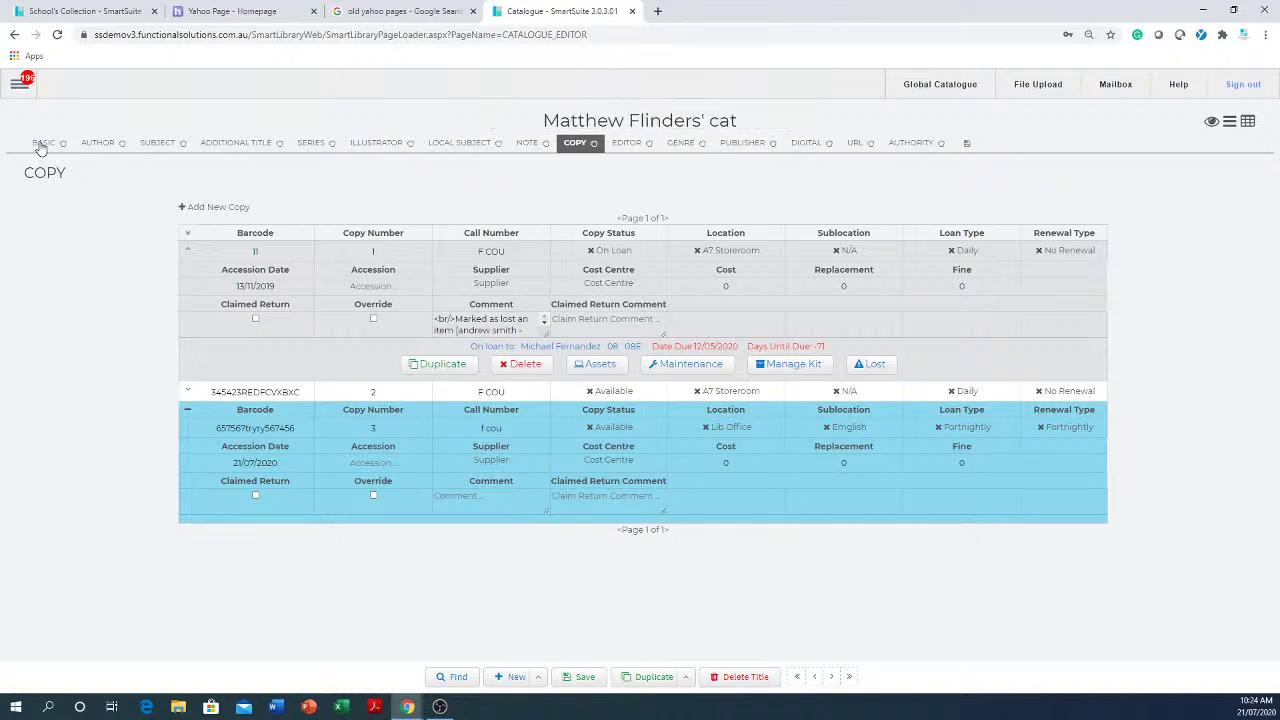
left_click(44, 143)
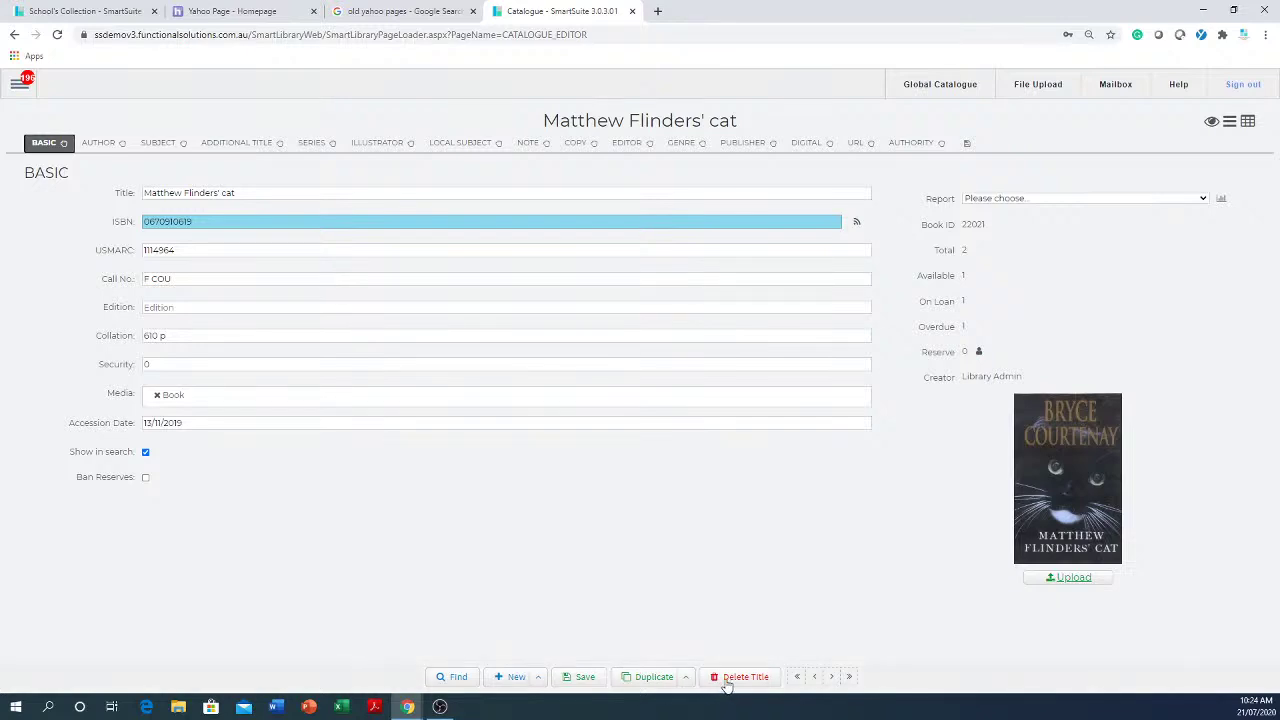
left_click(510, 679)
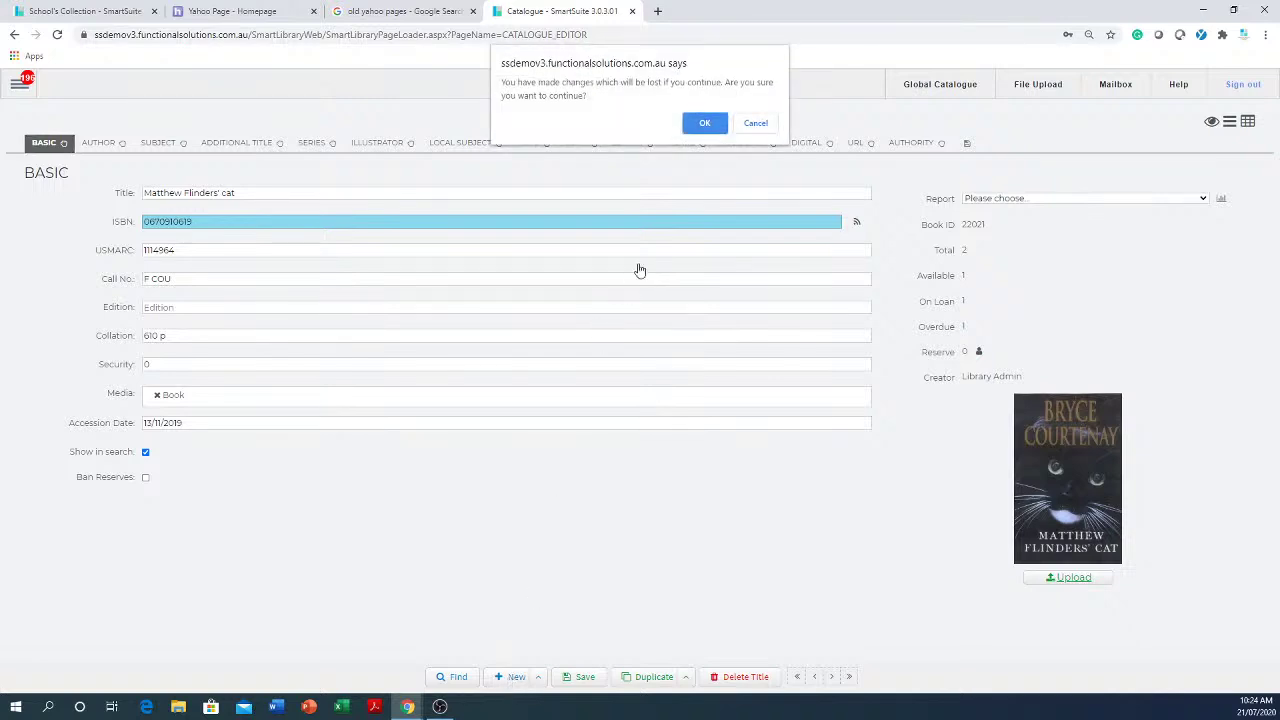
left_click(712, 124)
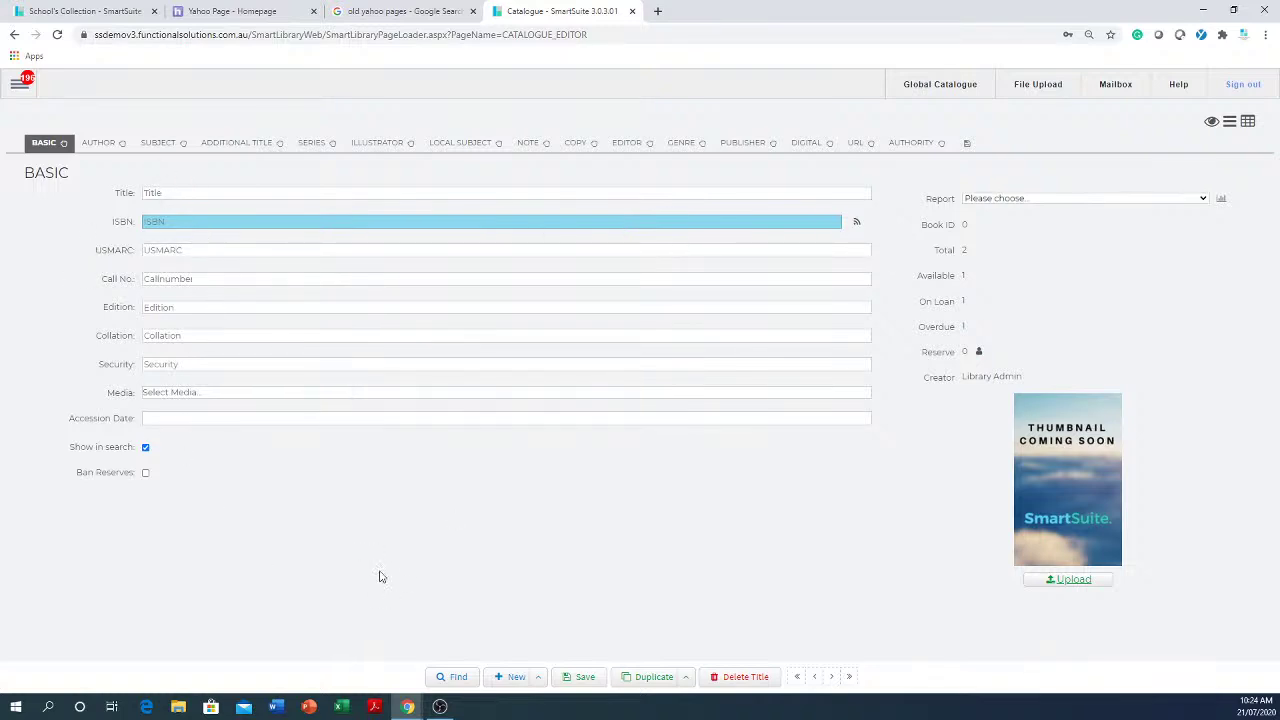
right_click(230, 219)
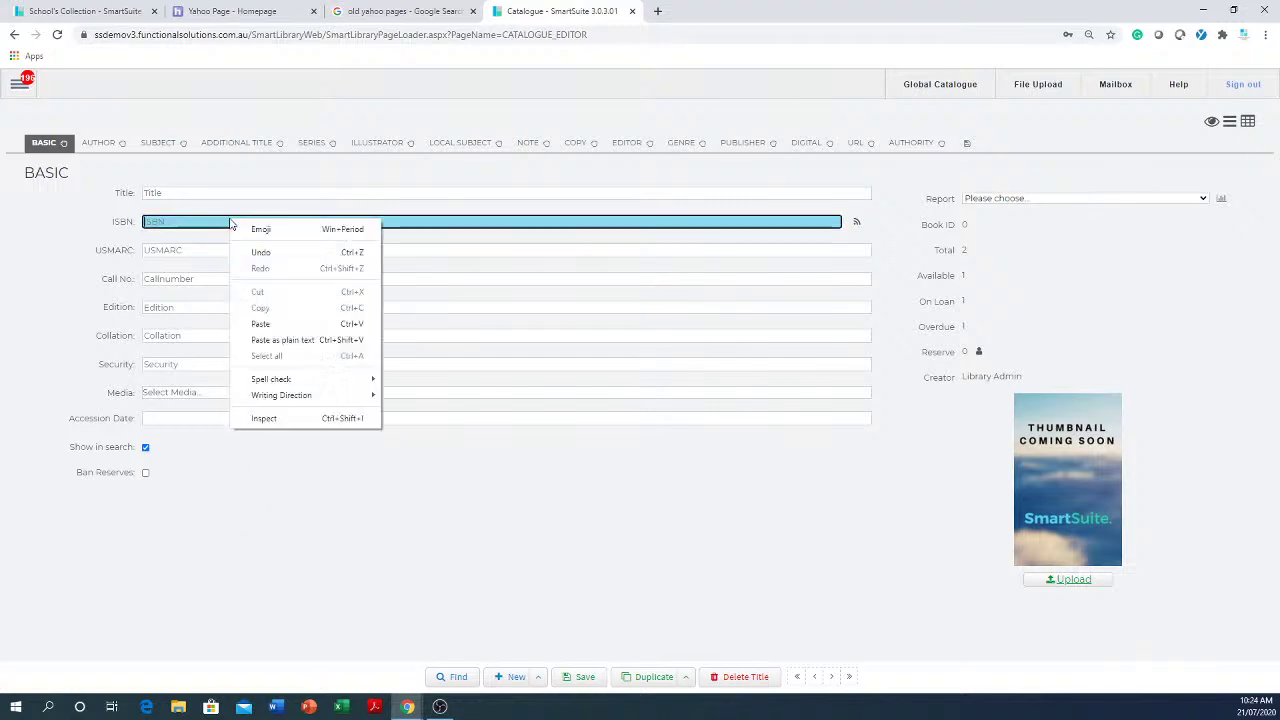
left_click(262, 324)
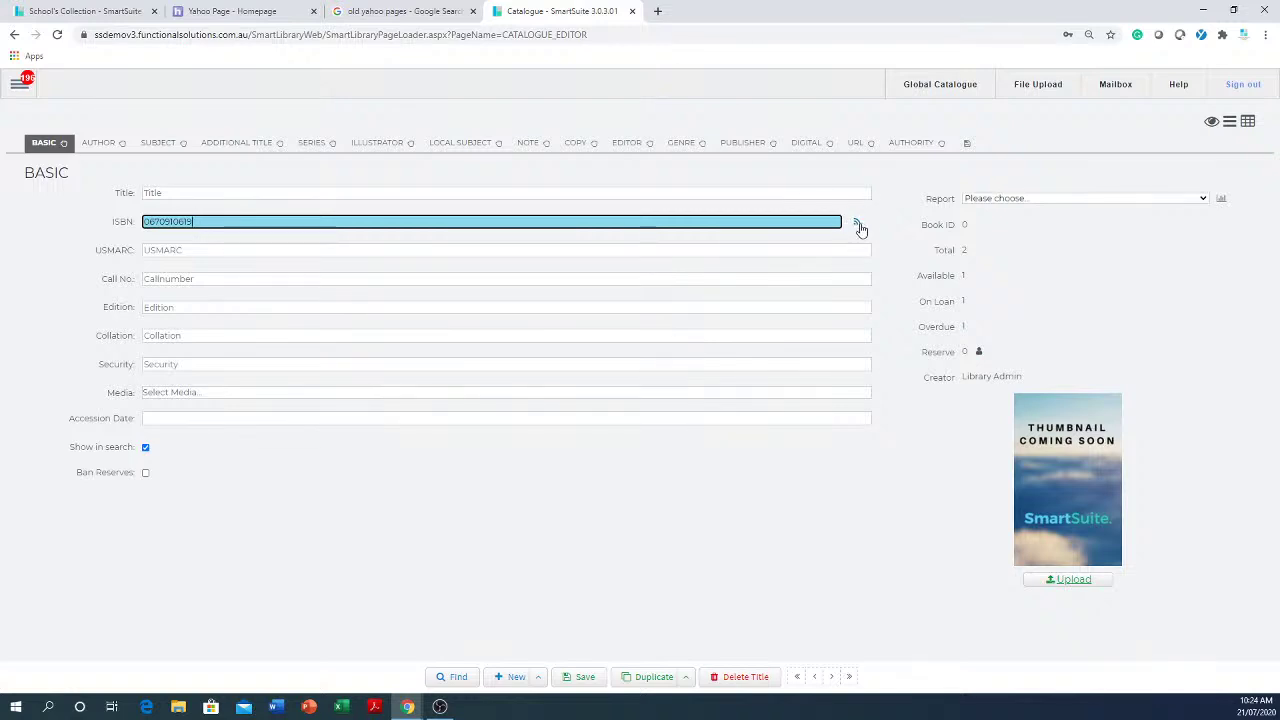
left_click(858, 228)
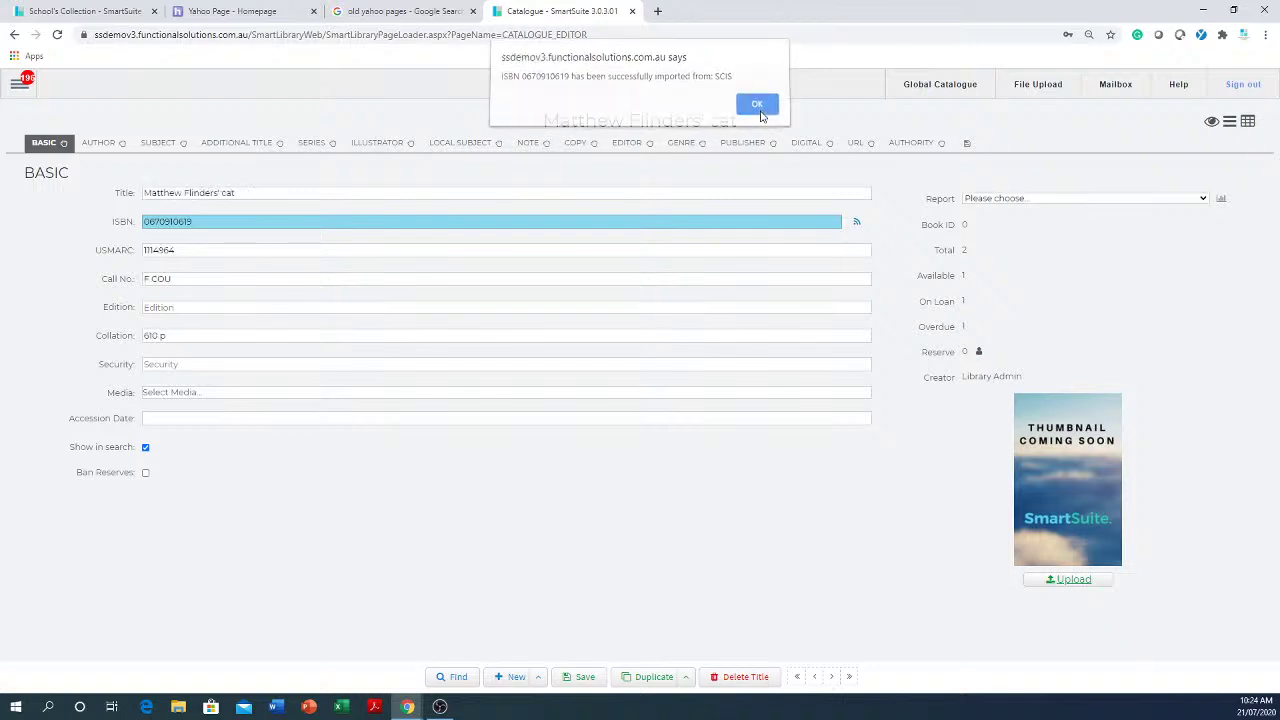
left_click(758, 111)
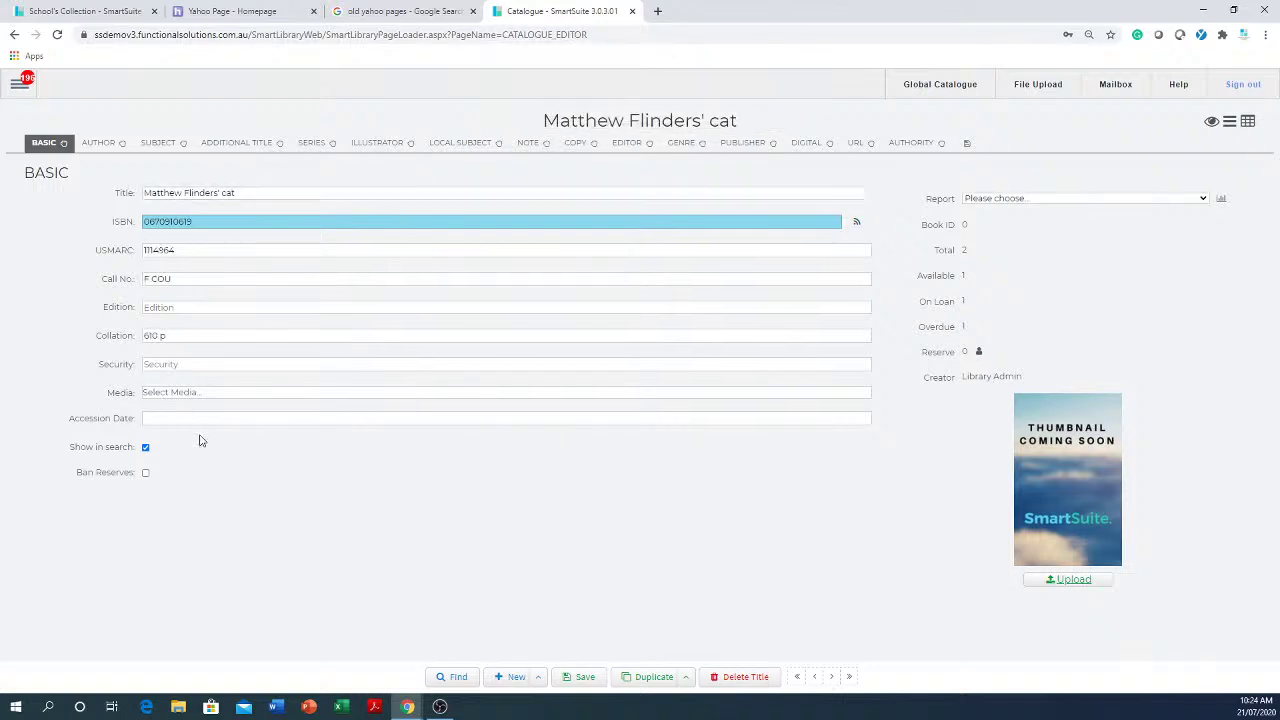
- Review the imported record's subjects, series, illustrator, notes, author and copies
left_click(171, 145)
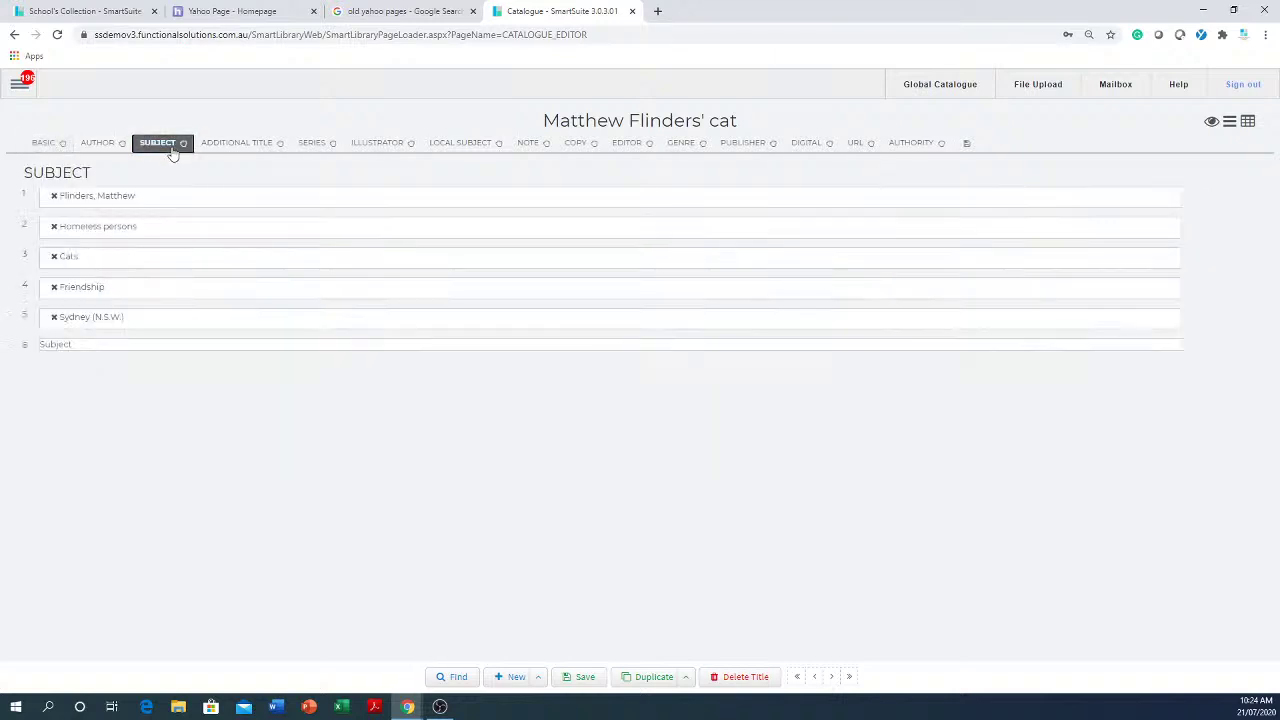
left_click(312, 145)
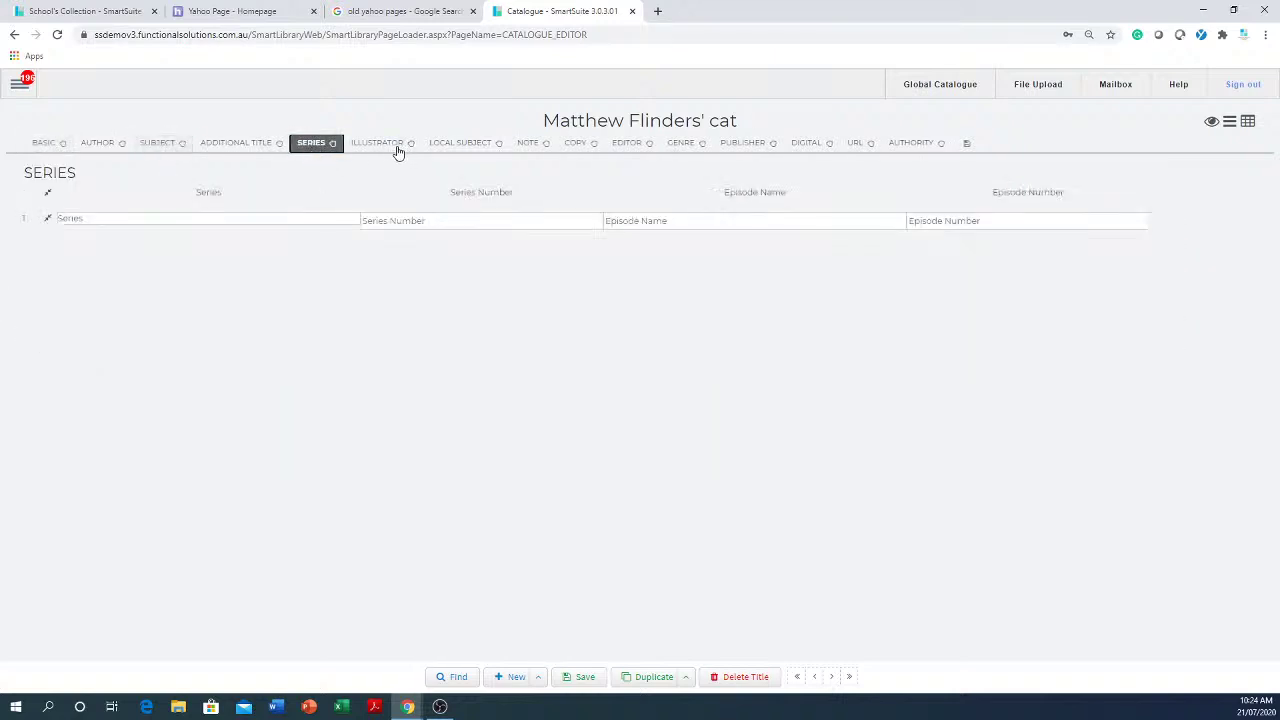
left_click(390, 145)
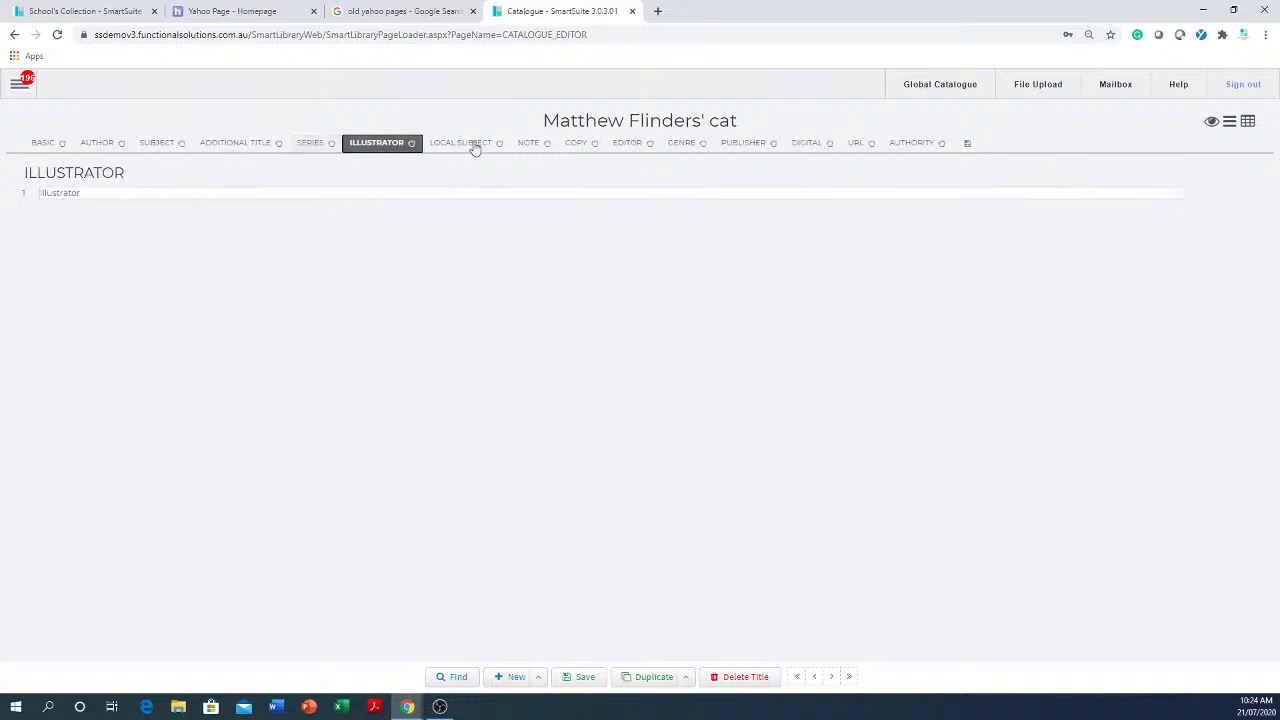
left_click(530, 146)
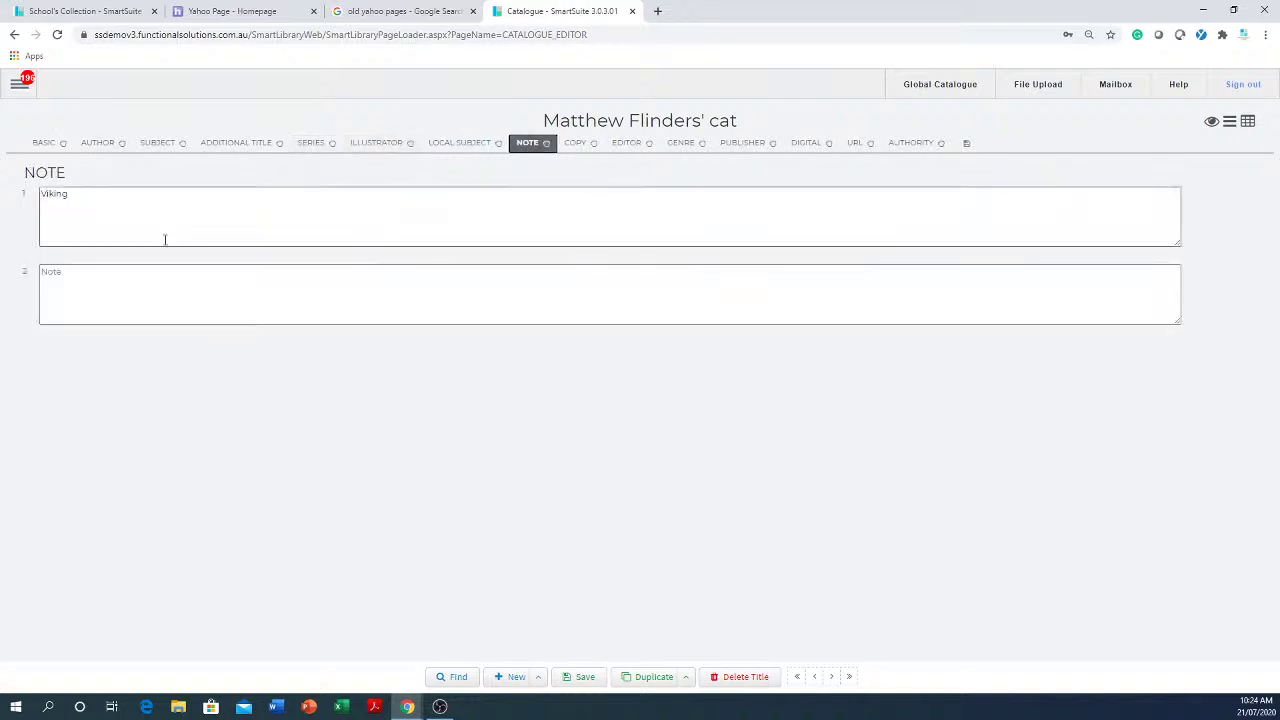
left_click(106, 146)
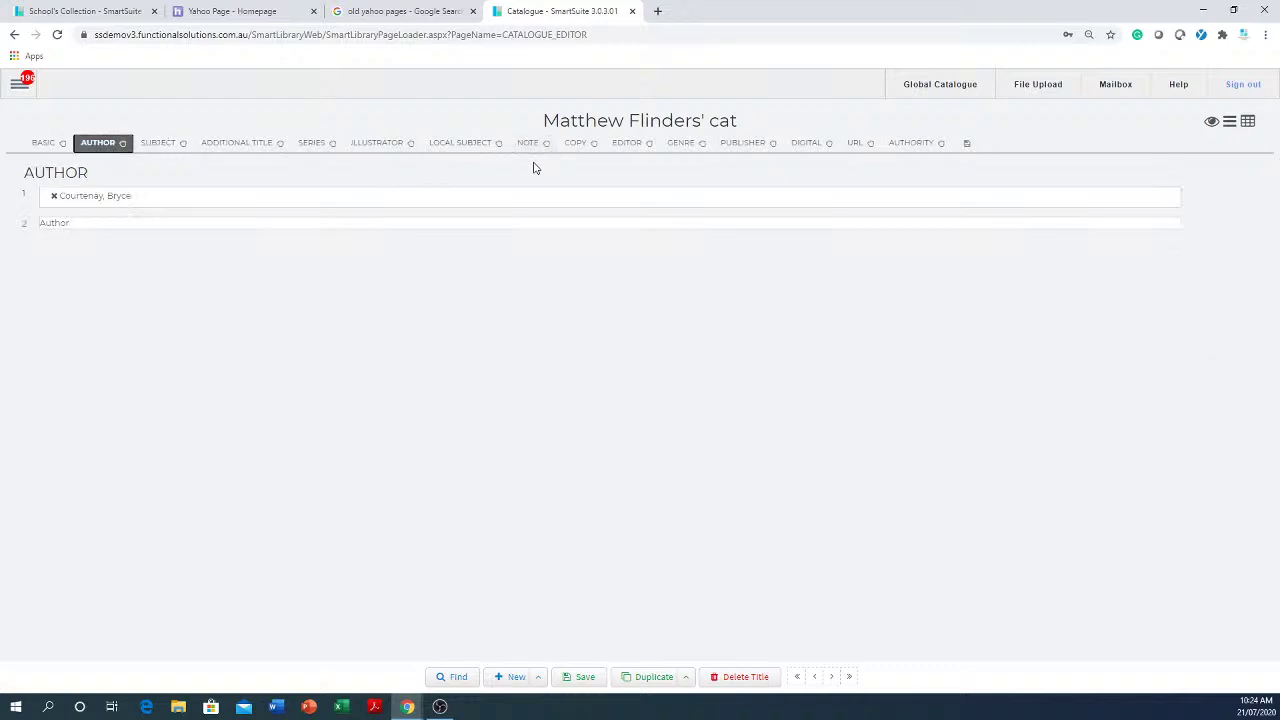
left_click(577, 146)
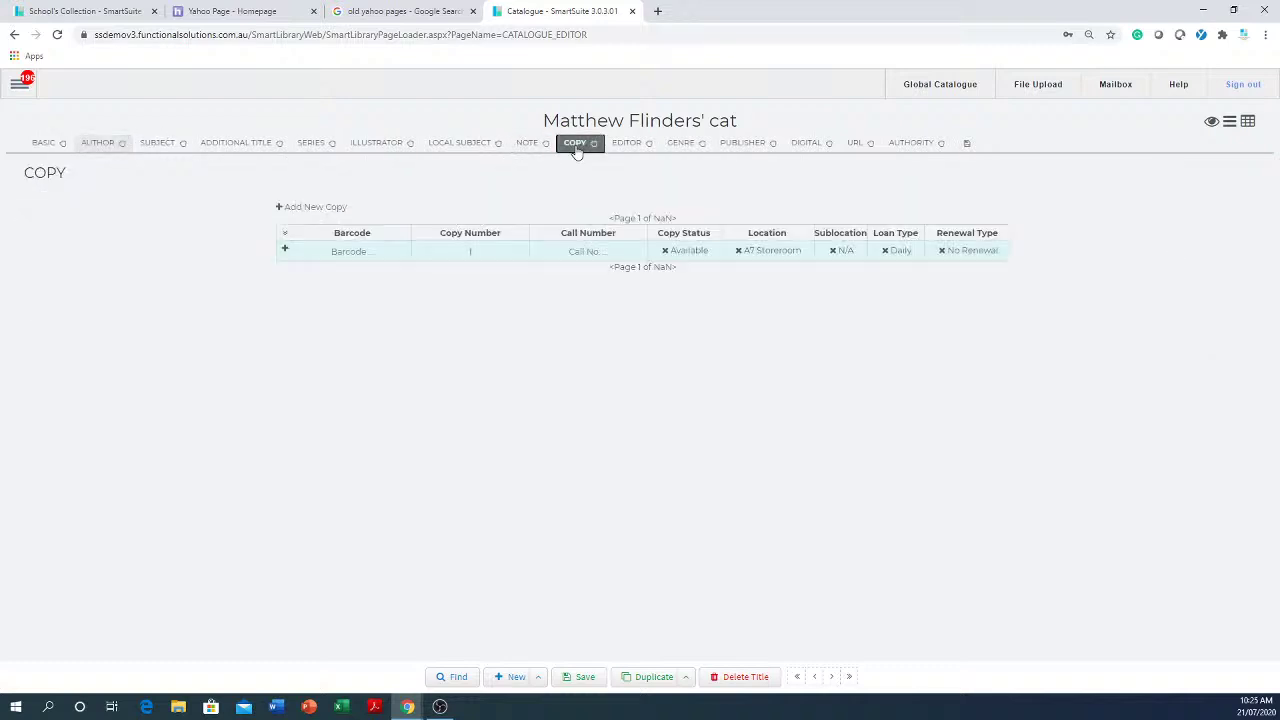
left_click(385, 251)
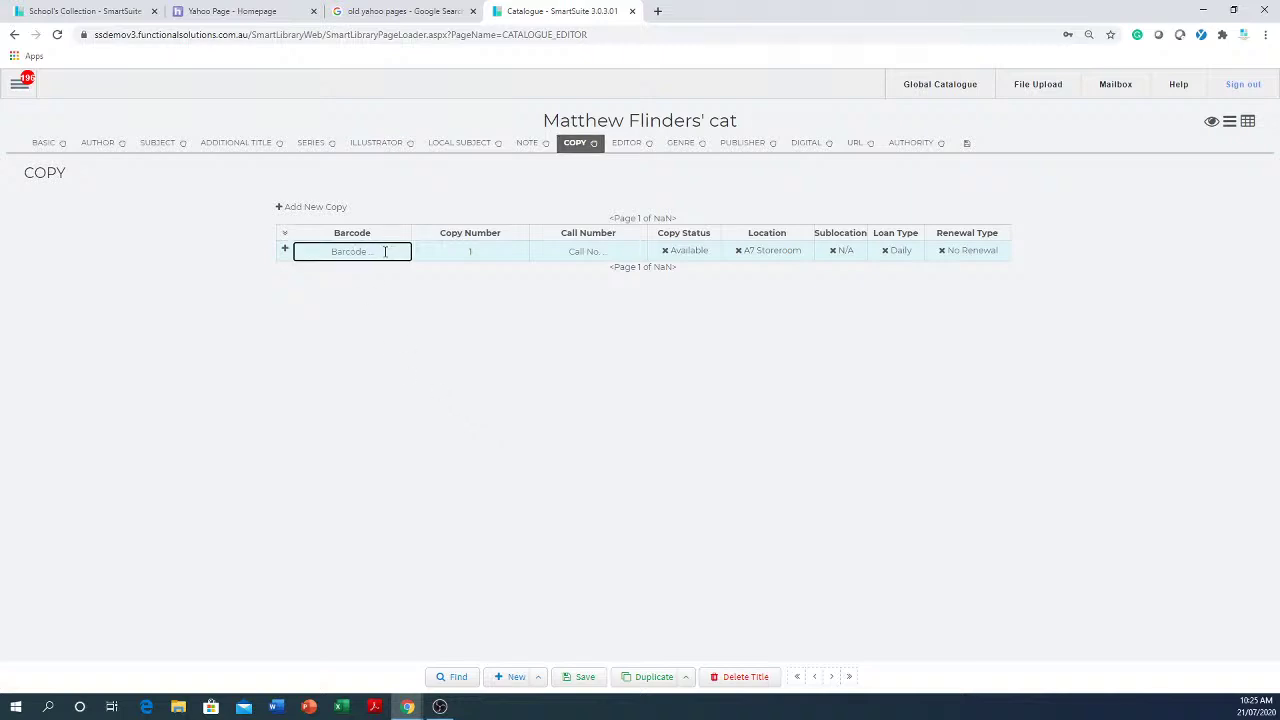
left_click(40, 145)
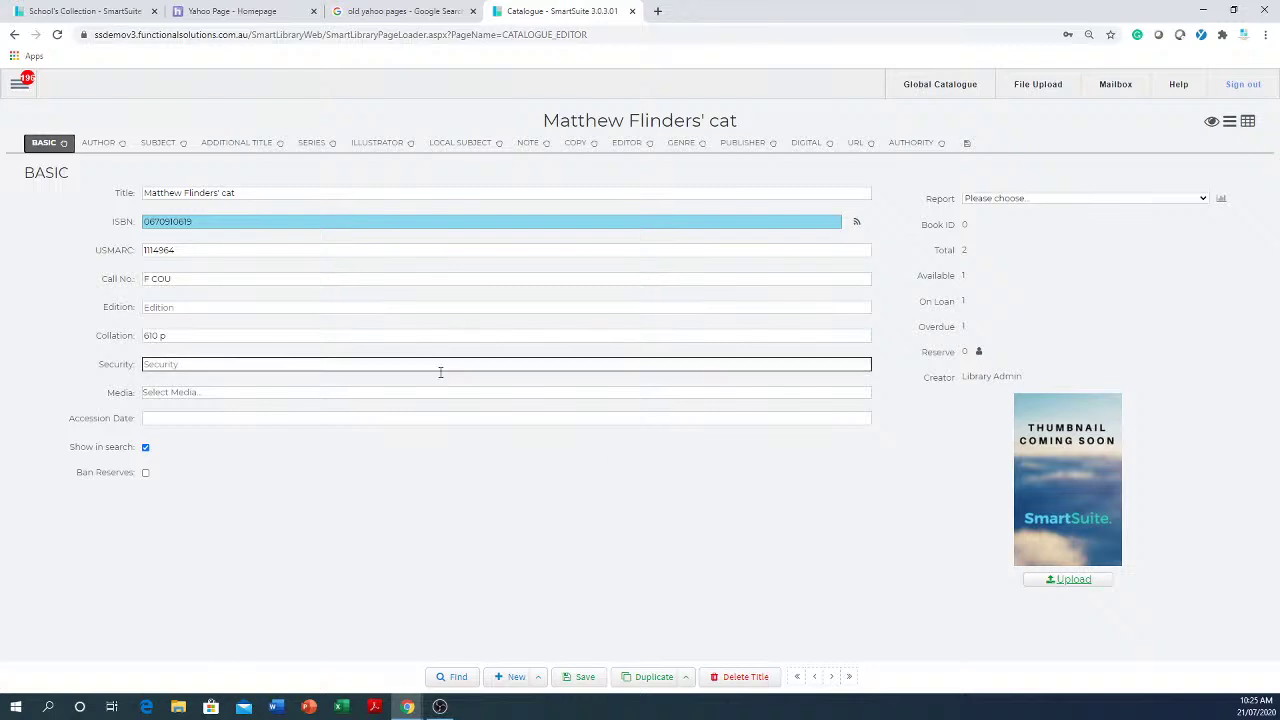
left_click(223, 222)
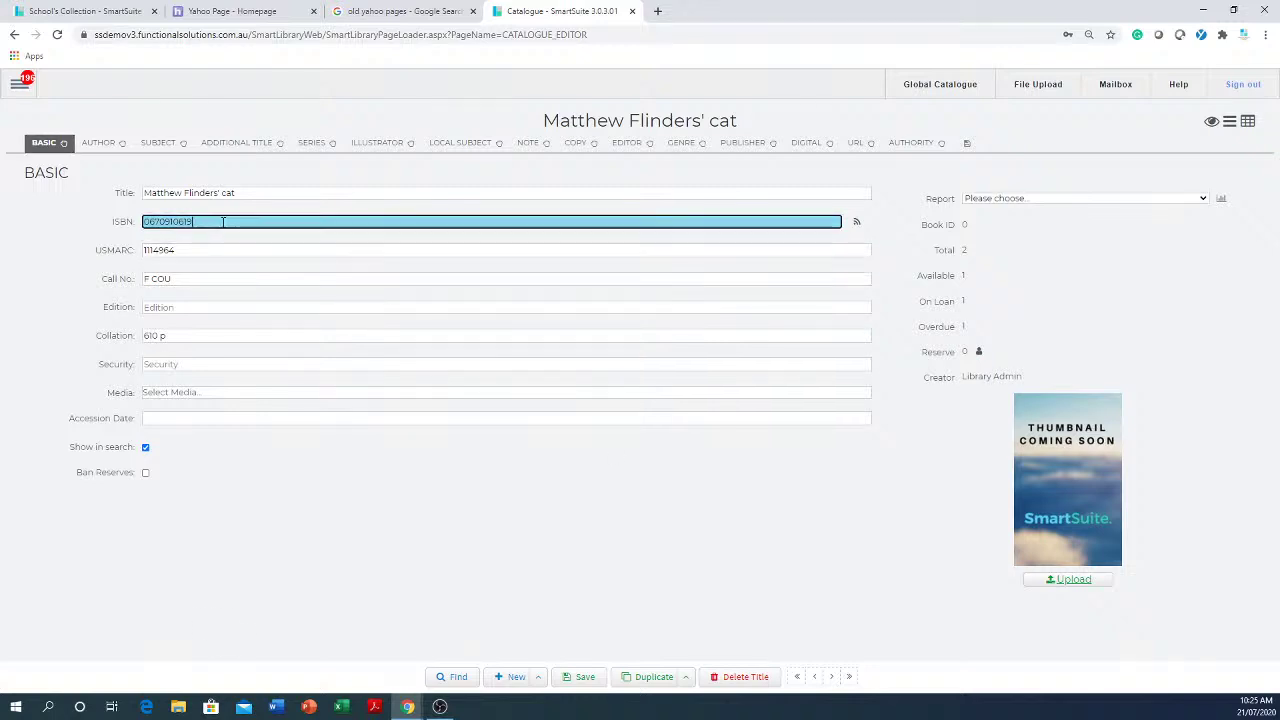
left_click_drag(223, 222, 99, 247)
key("ctrl+c")
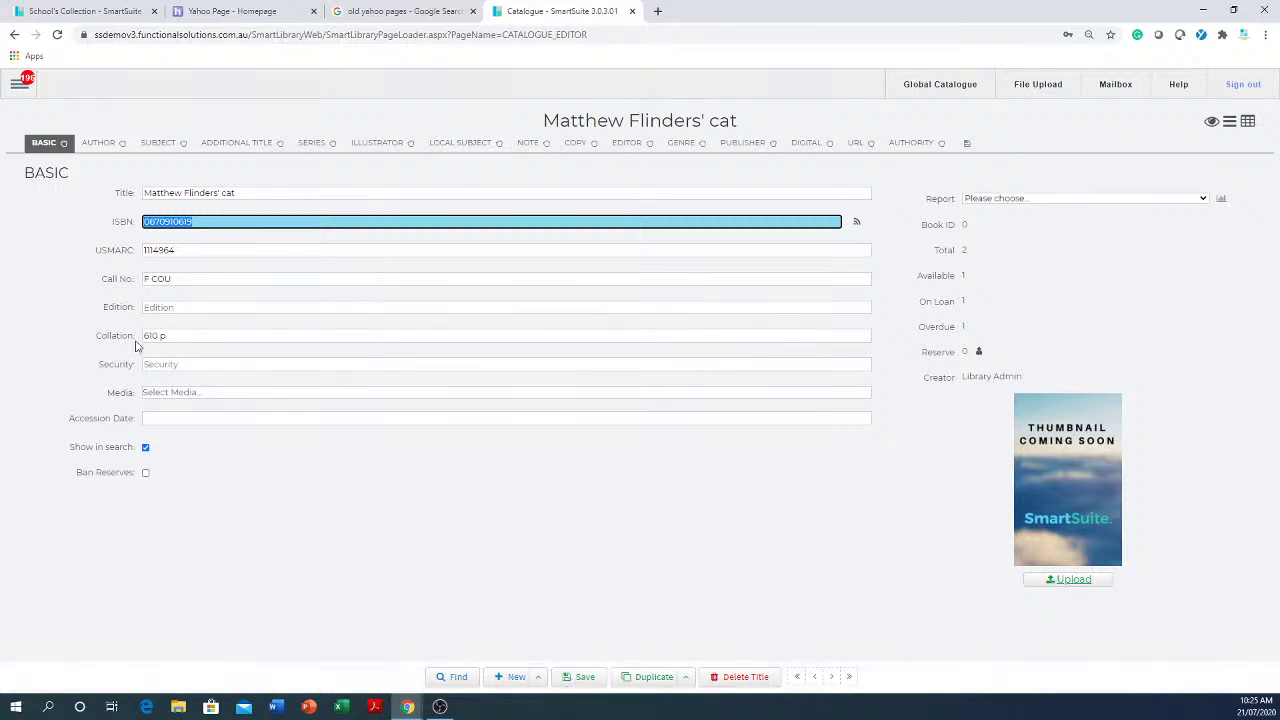
- Go to Catalogue > Global Catalogue, leaving the unsaved editor page
left_click(19, 88)
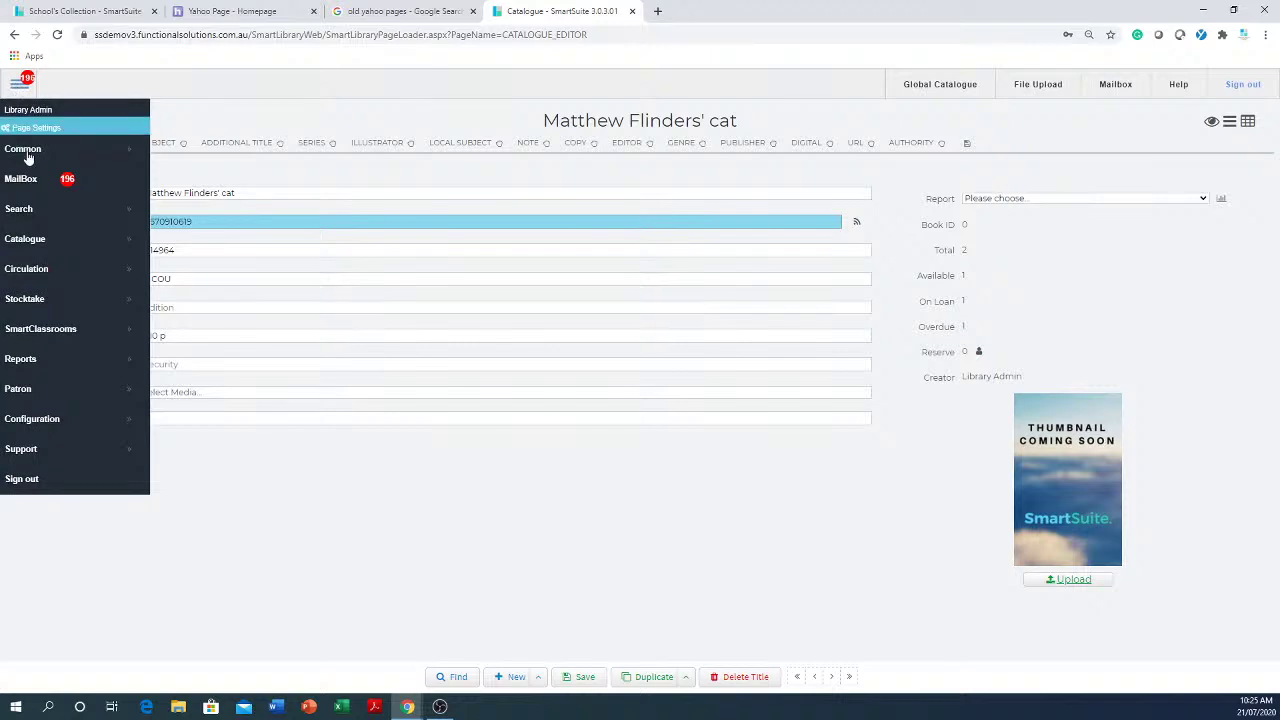
mouse_move(45, 245)
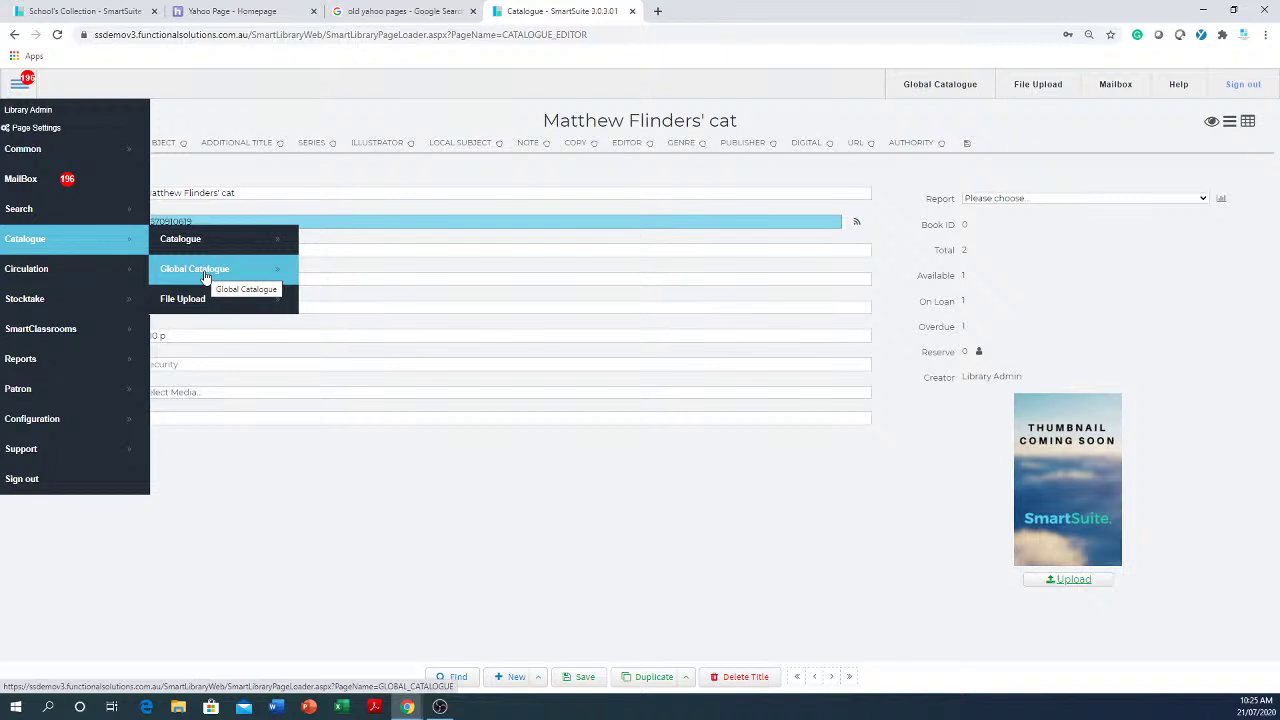
left_click(206, 277)
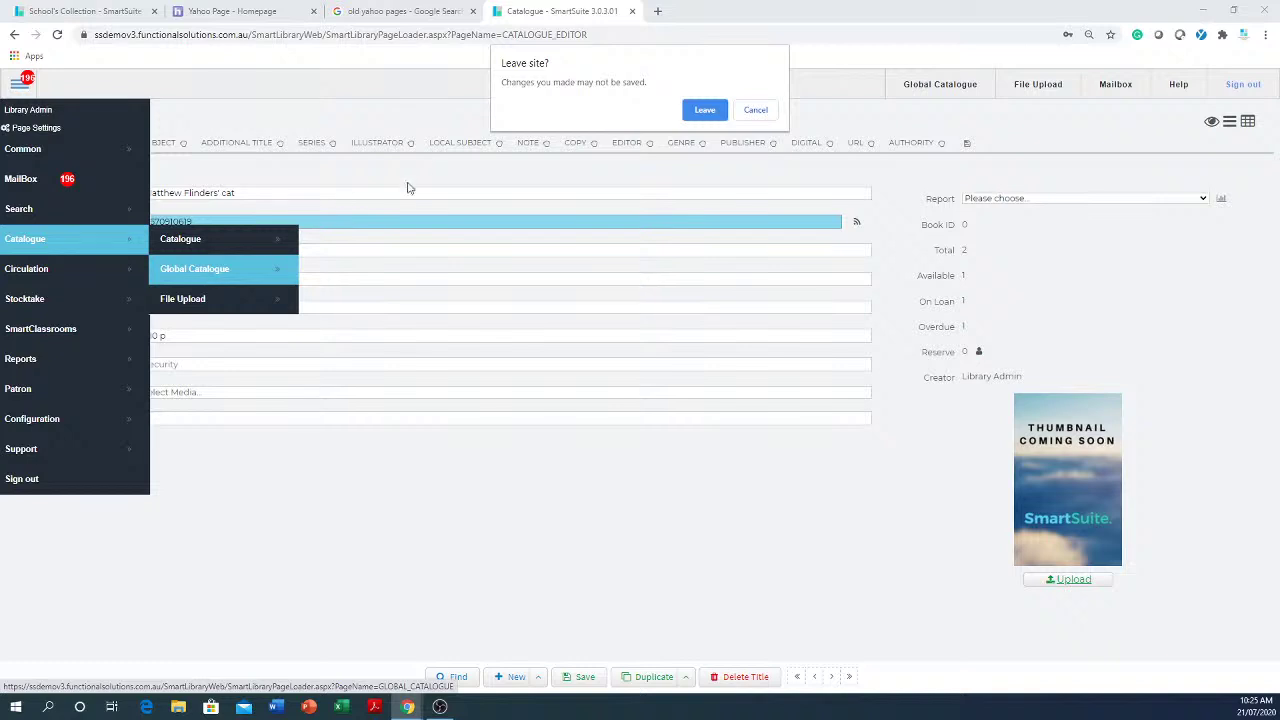
left_click(700, 111)
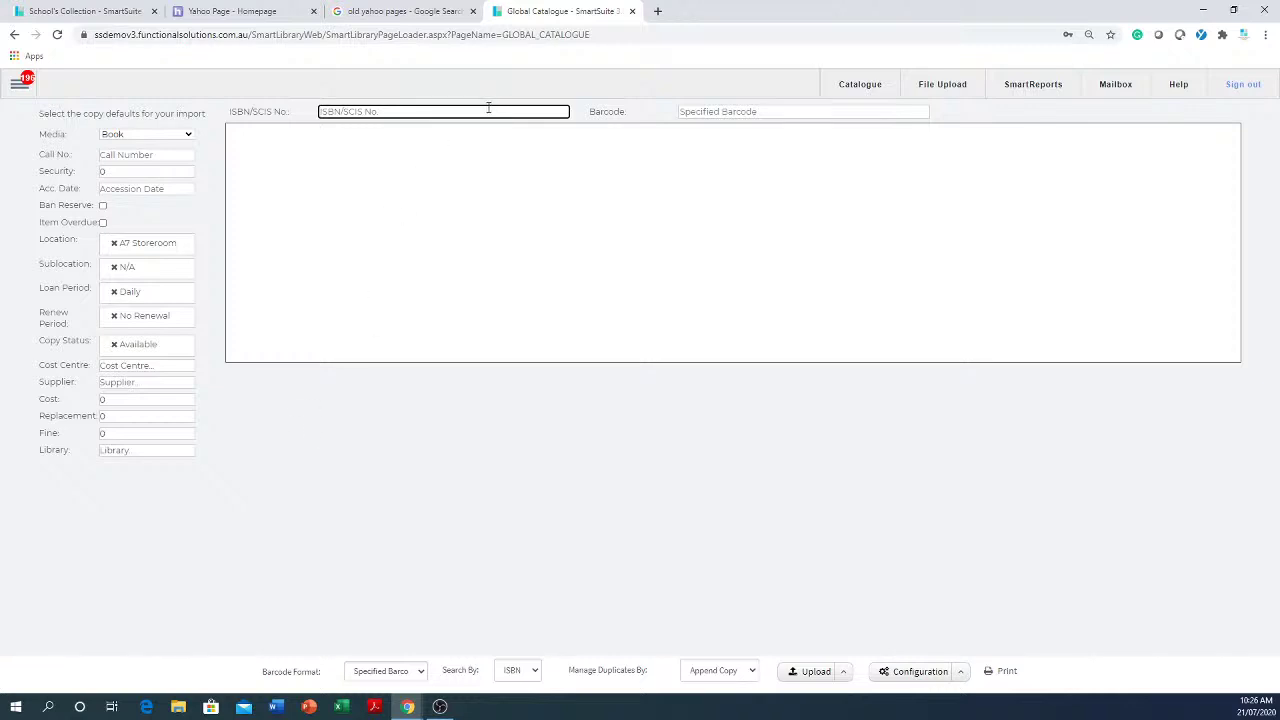
type("0670910615")
key("Tab")
type("fsdac")
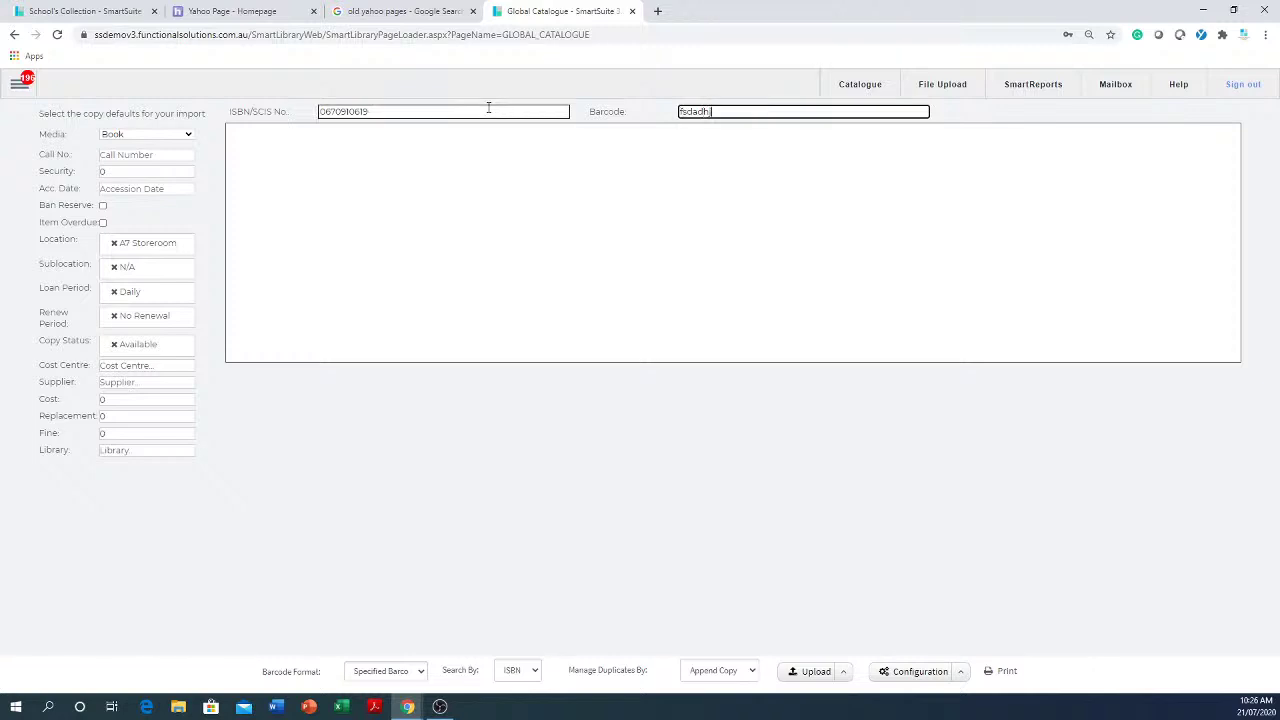
type("hjkk")
key("Return")
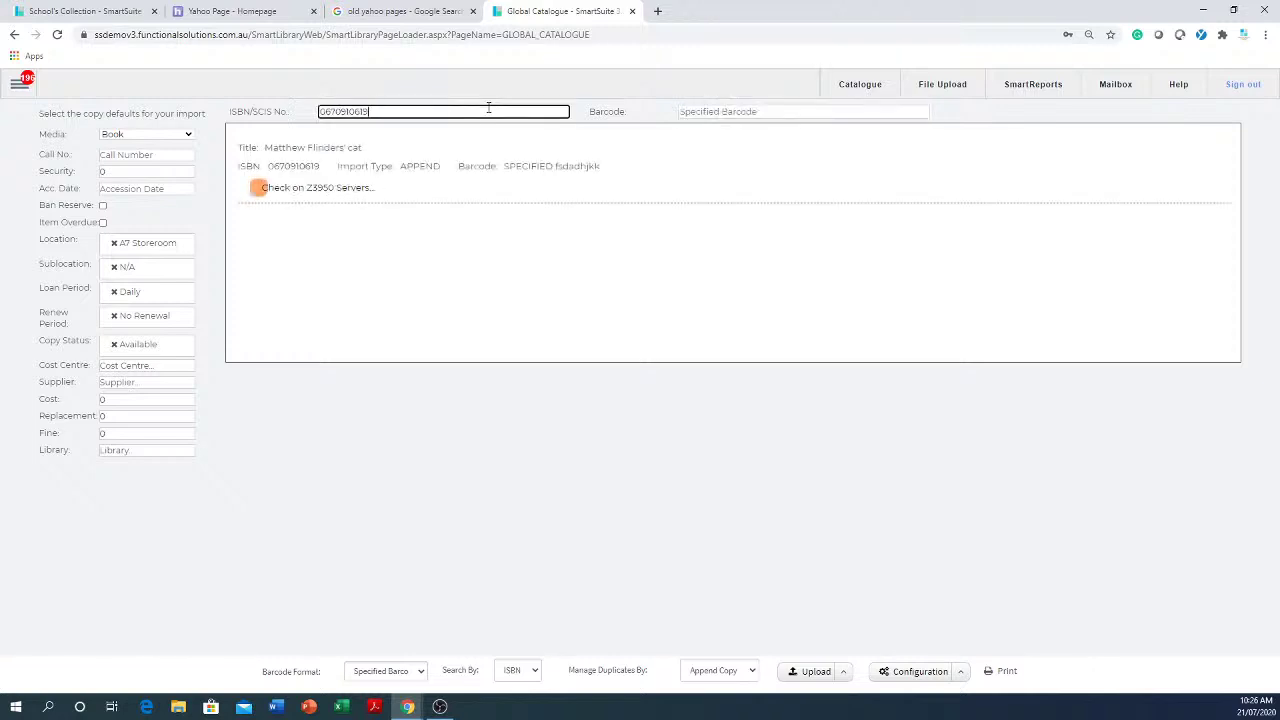
type("ewrqwrwefhgjghj")
key("Return")
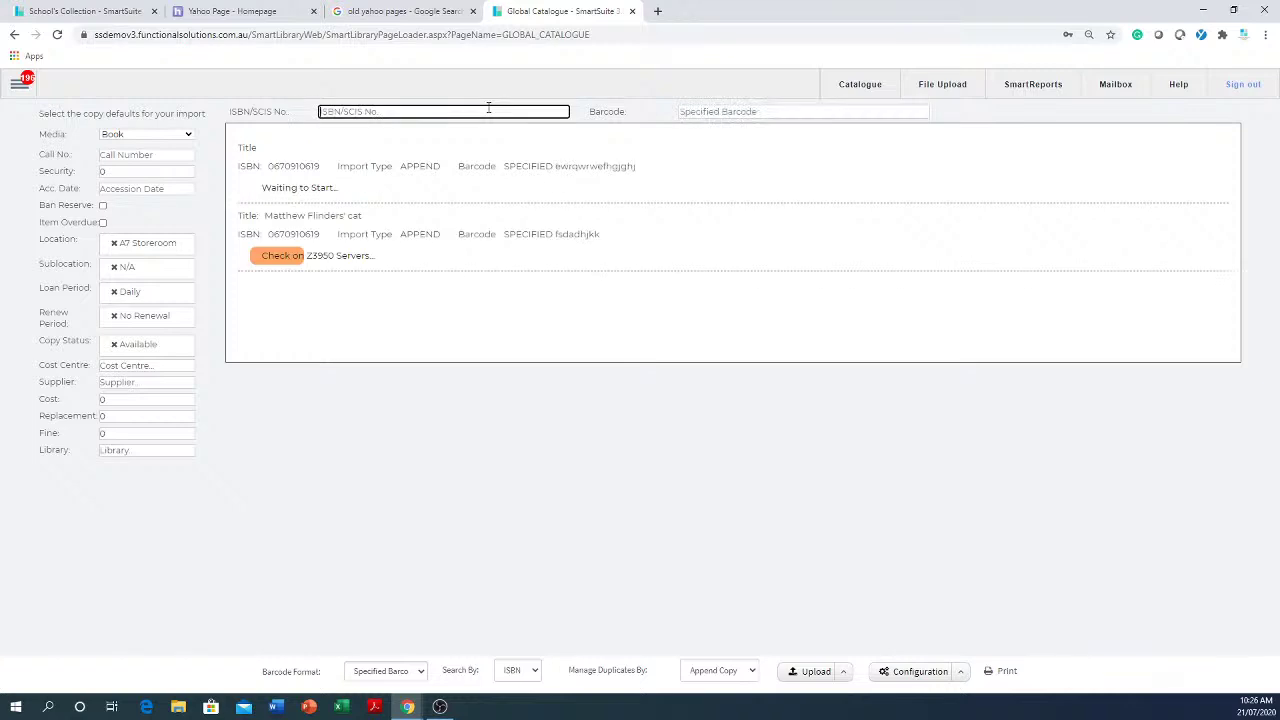
key("ctrl+v")
key("Tab")
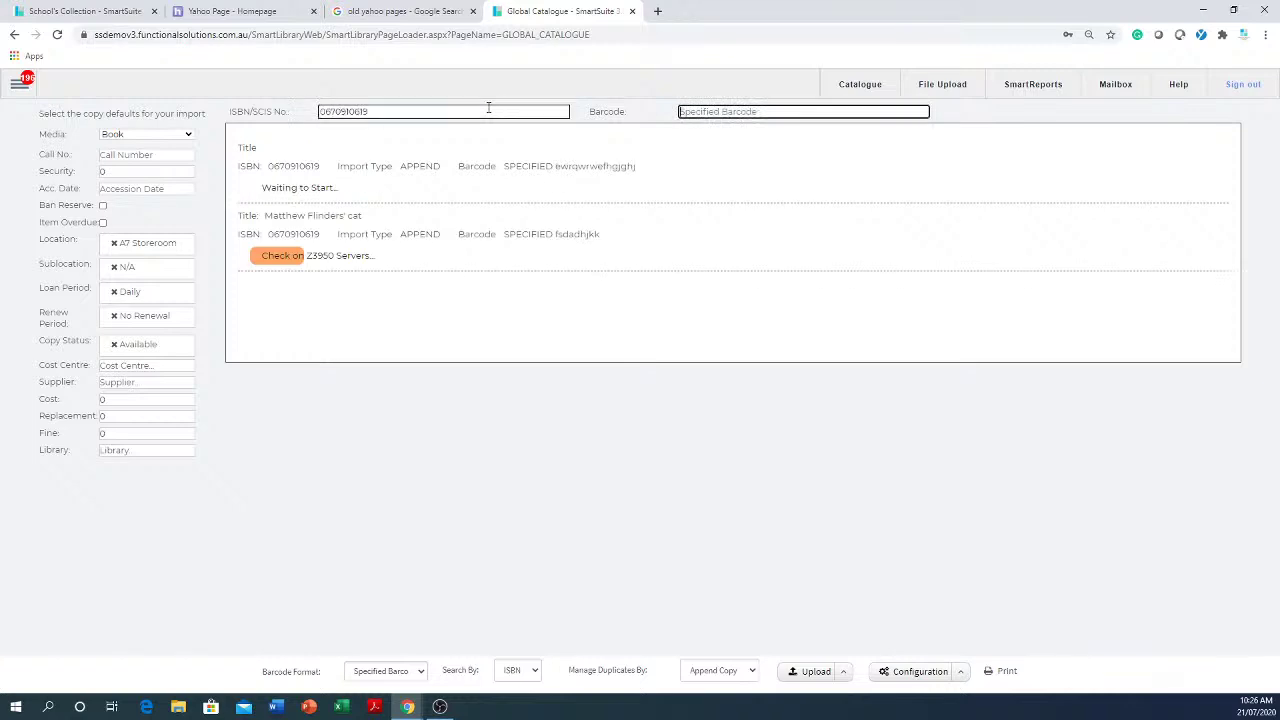
type("uityutyuyu")
key("Return")
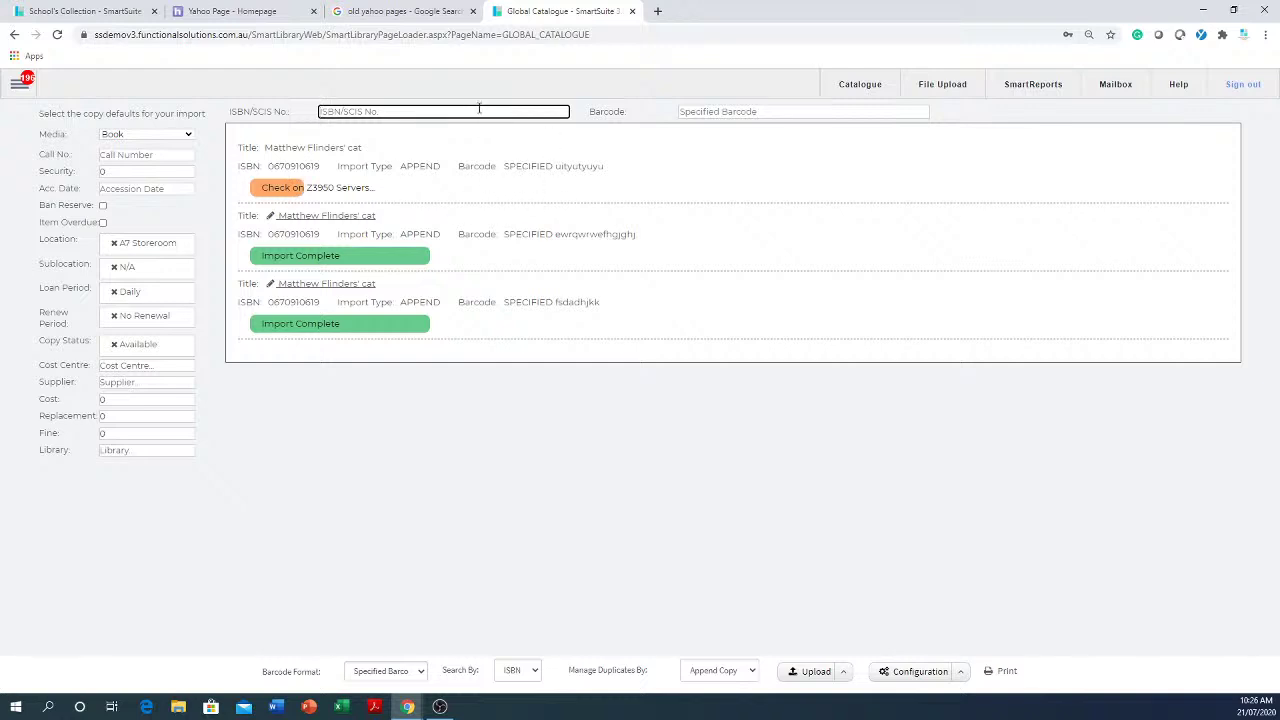
- Try importing invalid ISBN etrtrtertetr with barcode ytrtyrtyryt
type("etrtrtertetr")
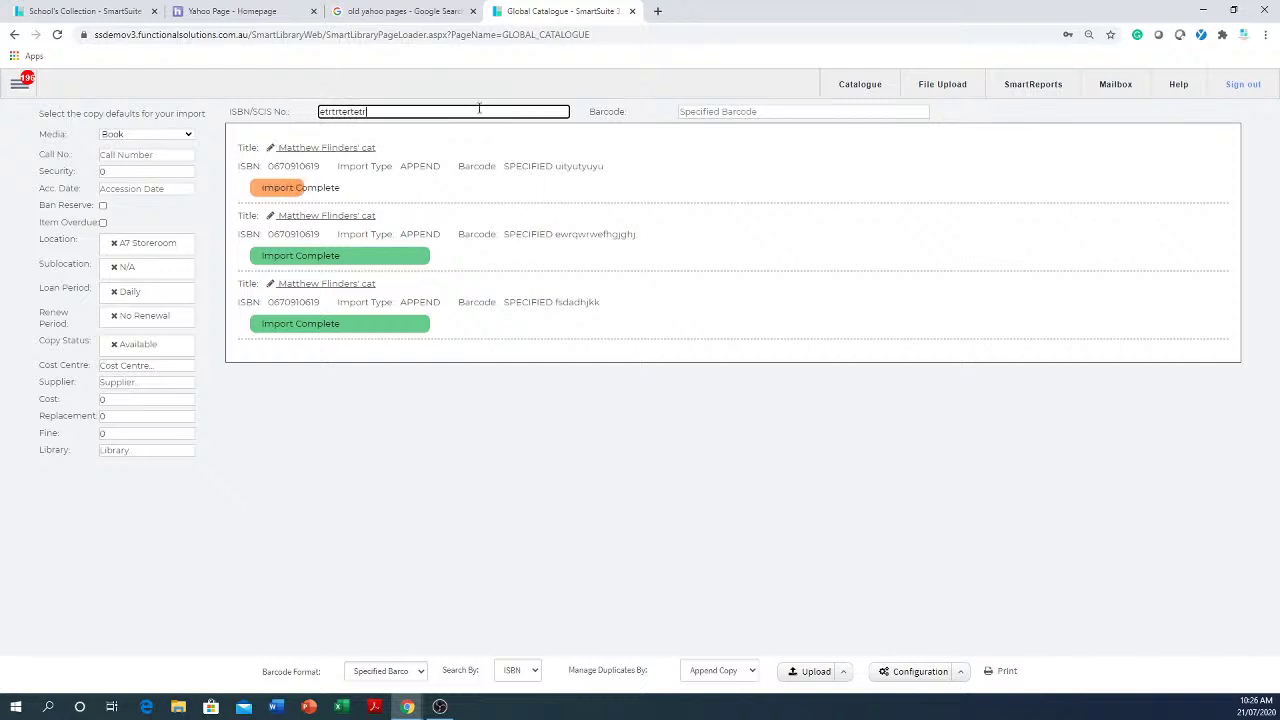
key("Tab")
type("y")
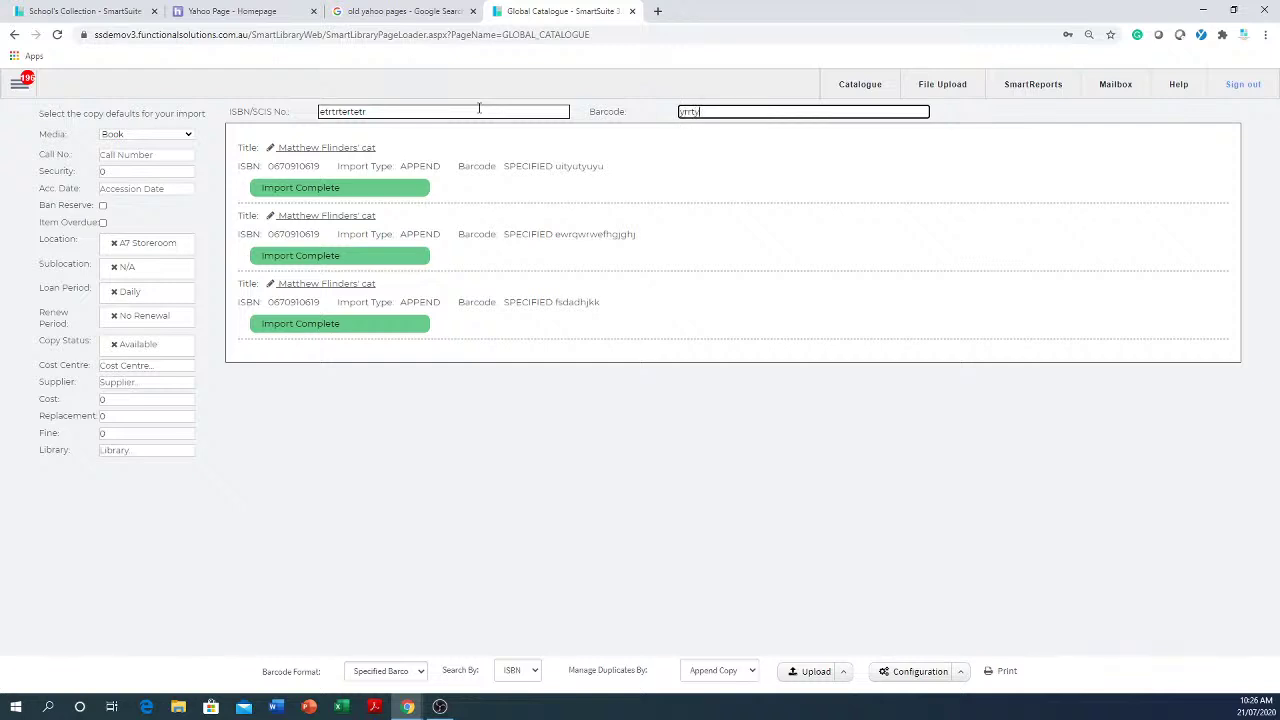
type("trtyrtyryt")
key("Return")
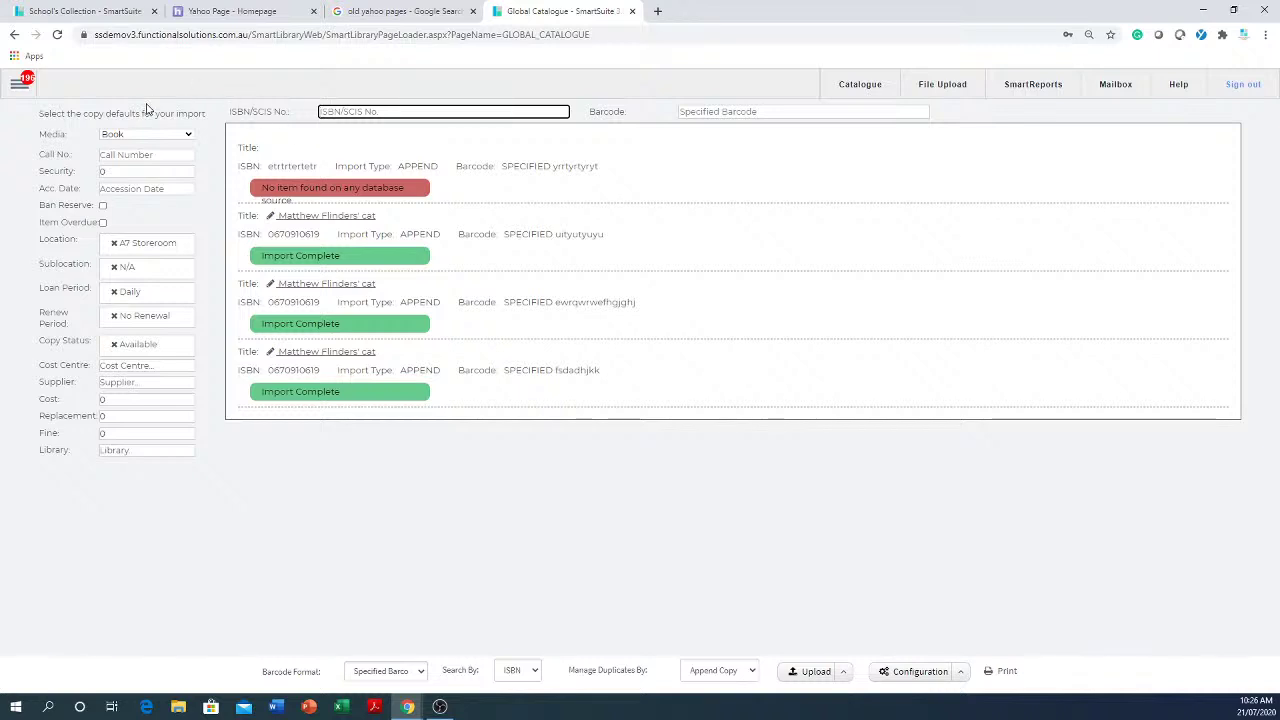
- Set the default loan and renew periods to Fortnightly, keeping the A7 Storeroom location
left_click(167, 437)
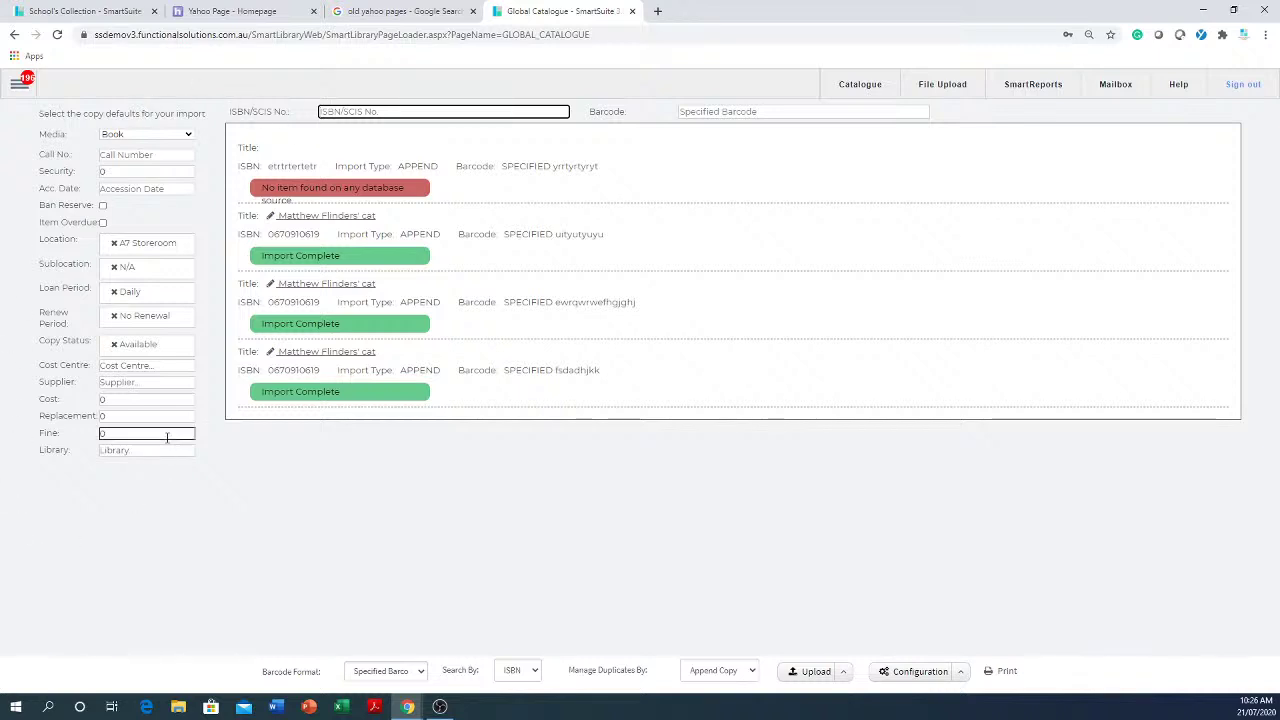
left_click(148, 246)
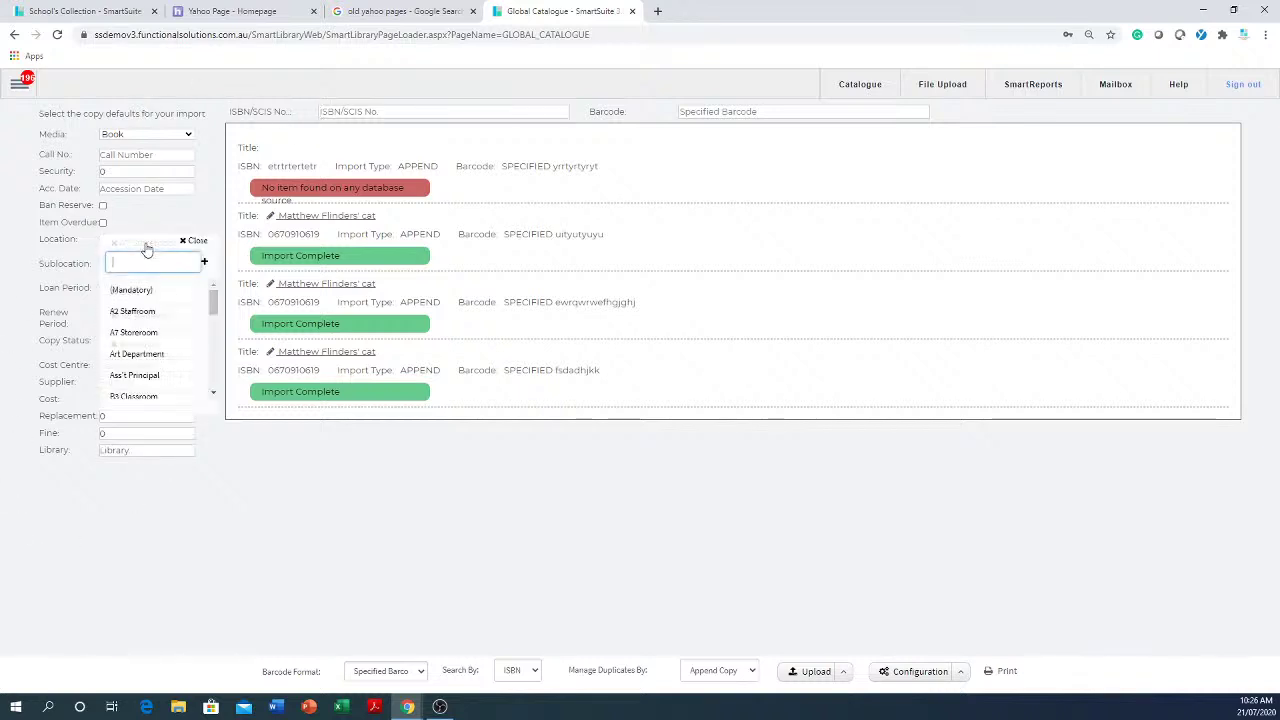
left_click(131, 335)
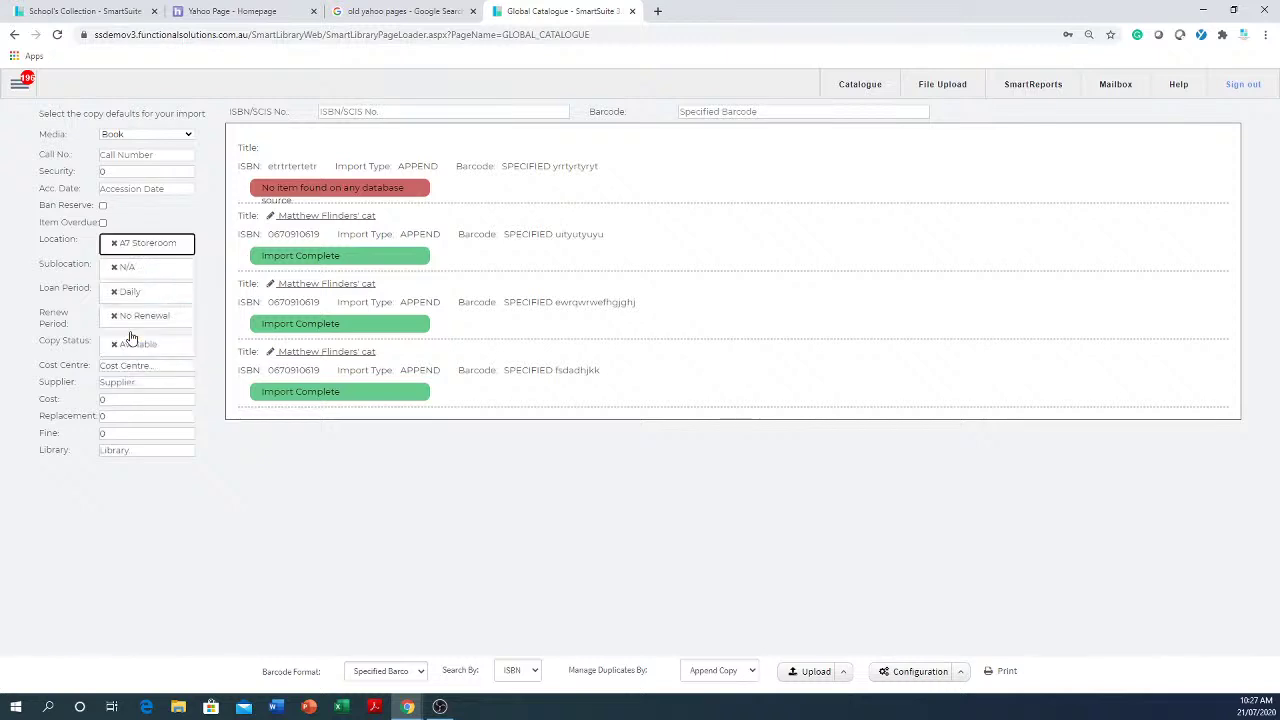
left_click(149, 271)
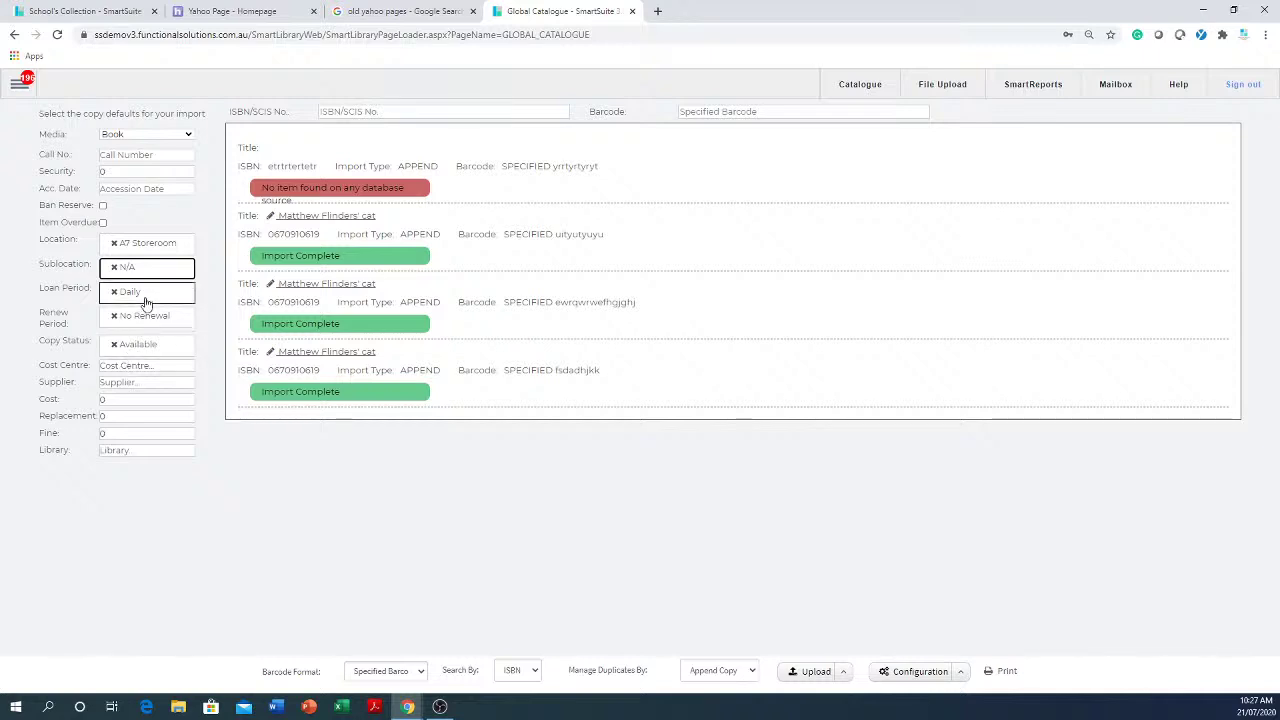
left_click(147, 293)
left_click(140, 364)
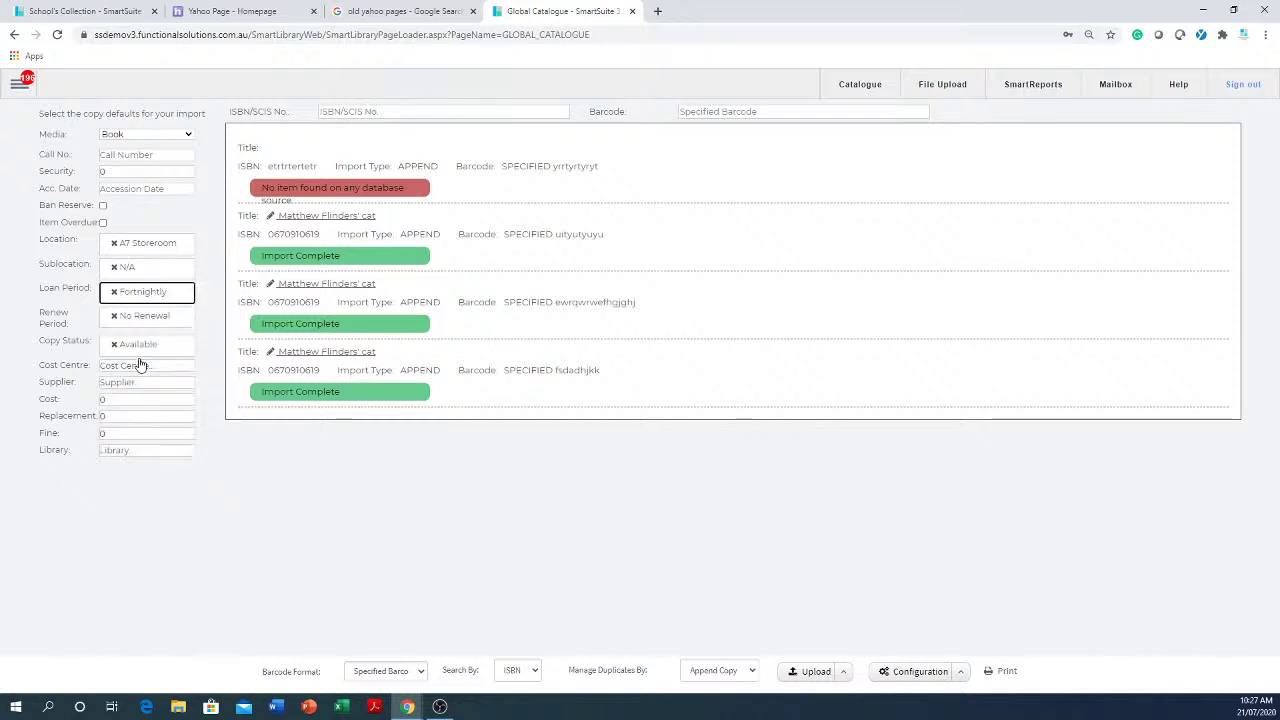
left_click(152, 326)
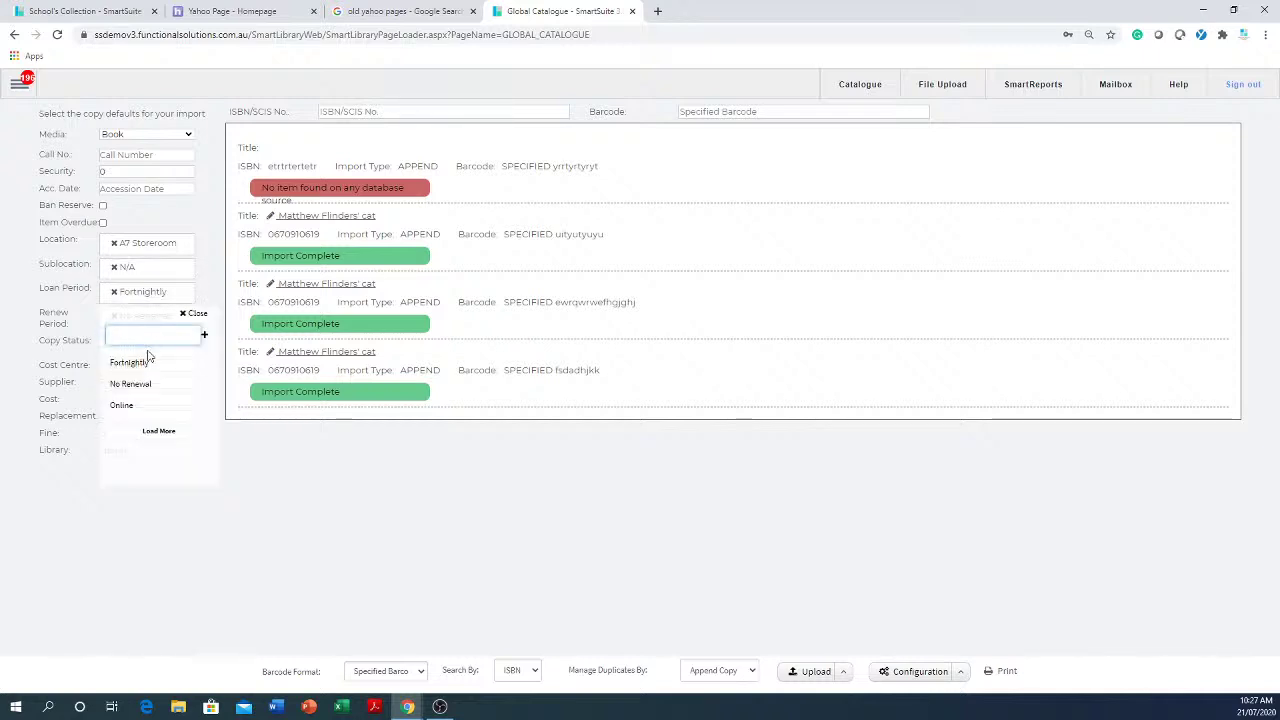
left_click(146, 363)
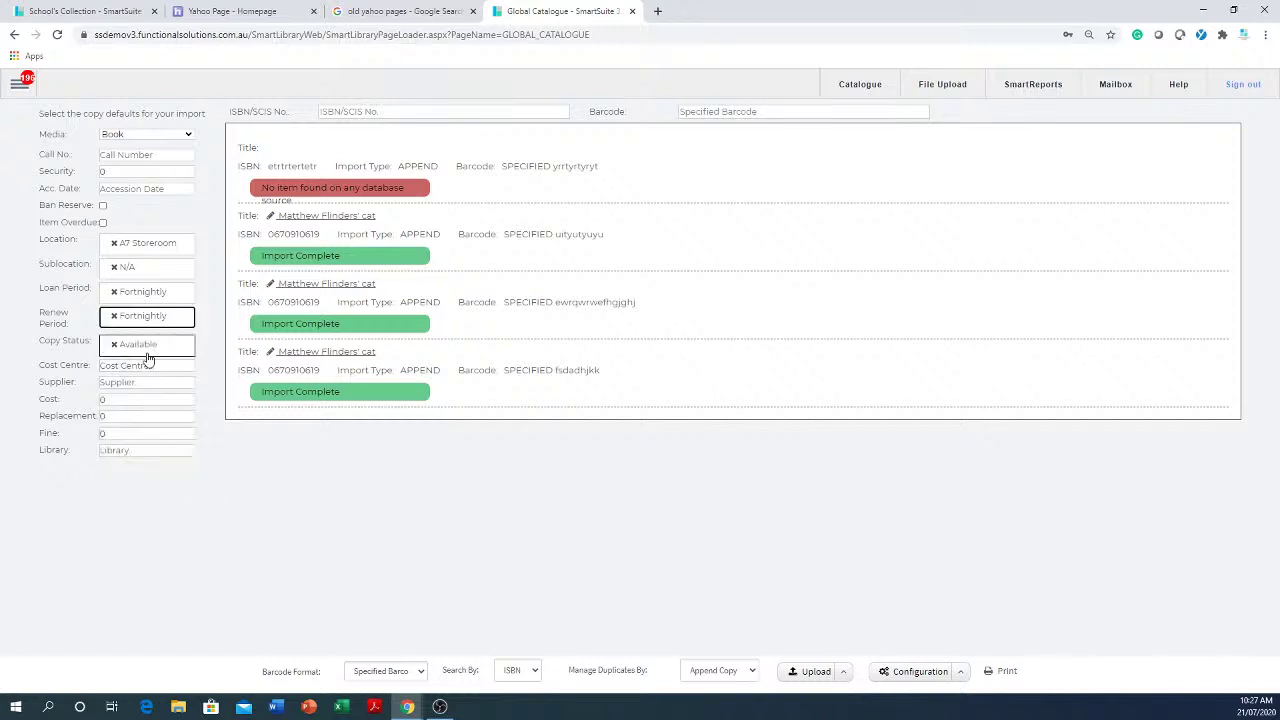
left_click(397, 112)
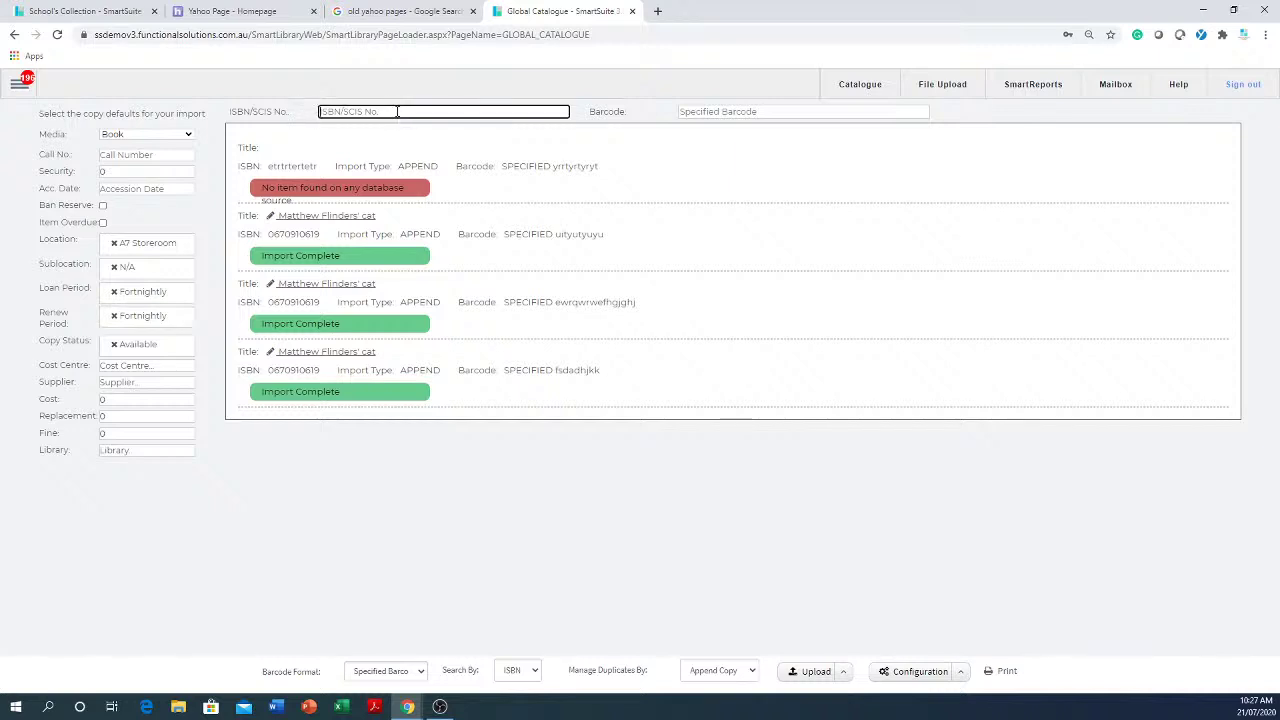
type("0670910619")
key("Tab")
type("jklkuio")
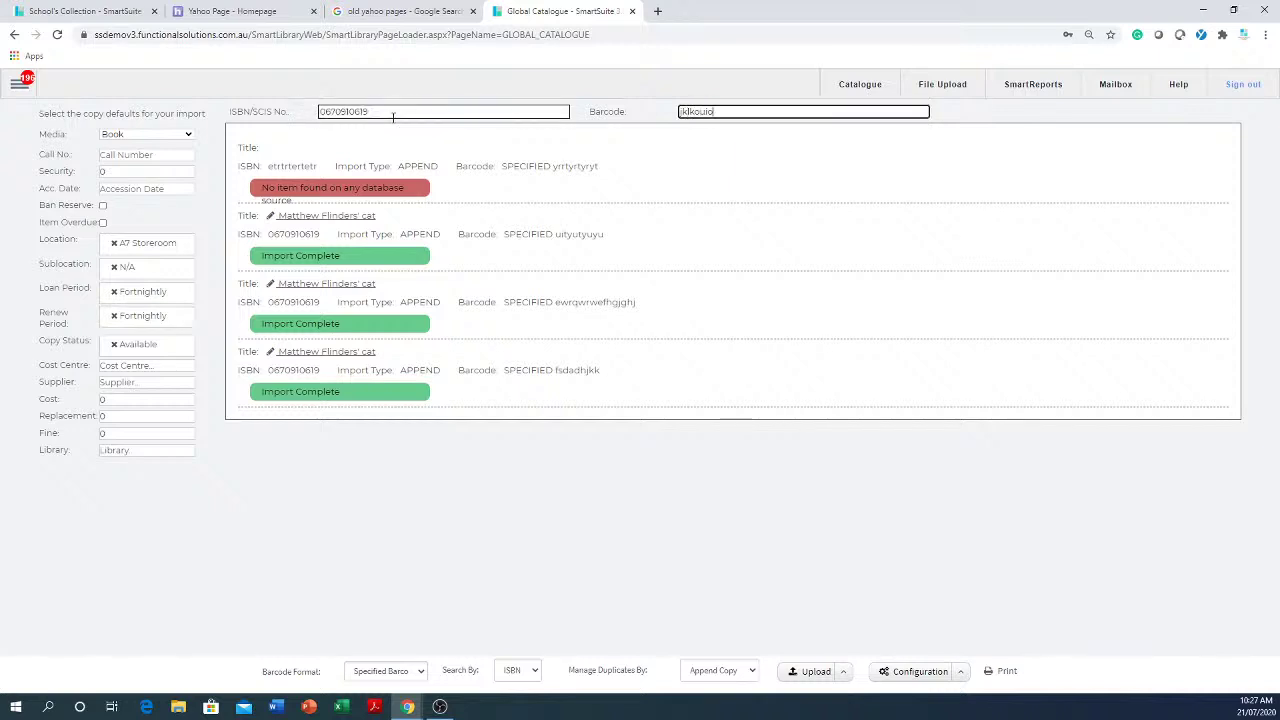
type("87998")
key("Return")
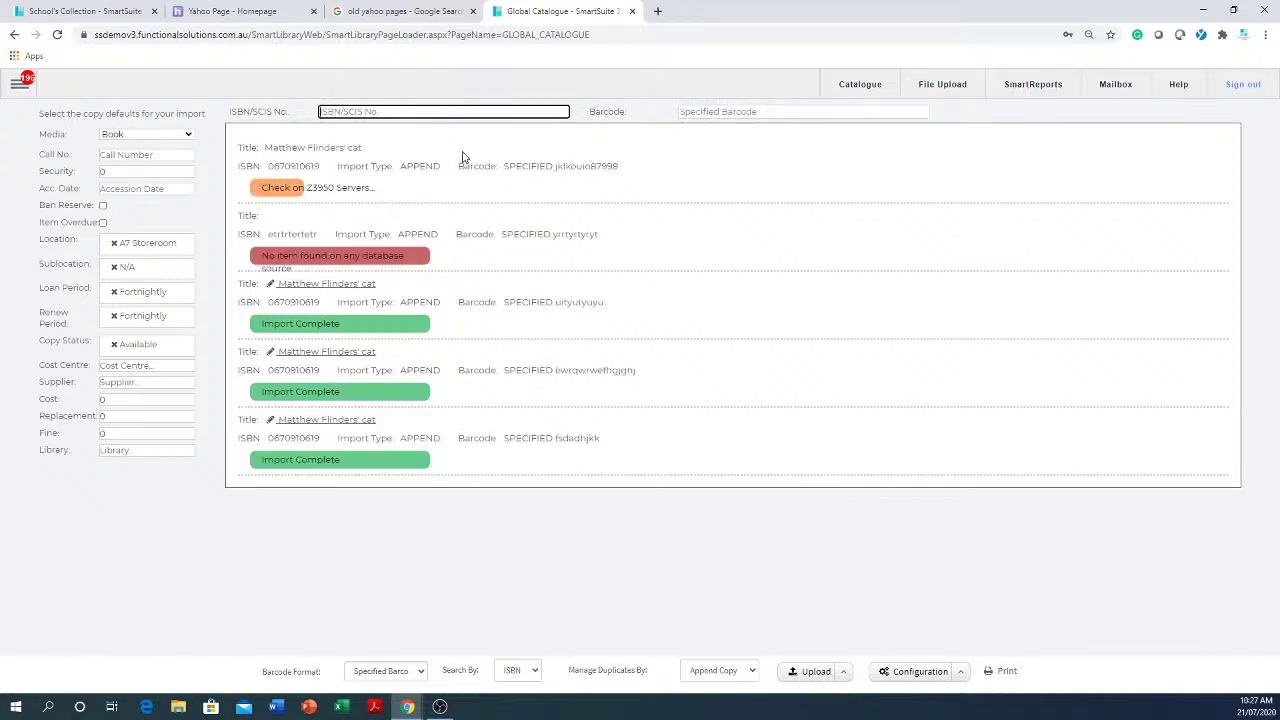
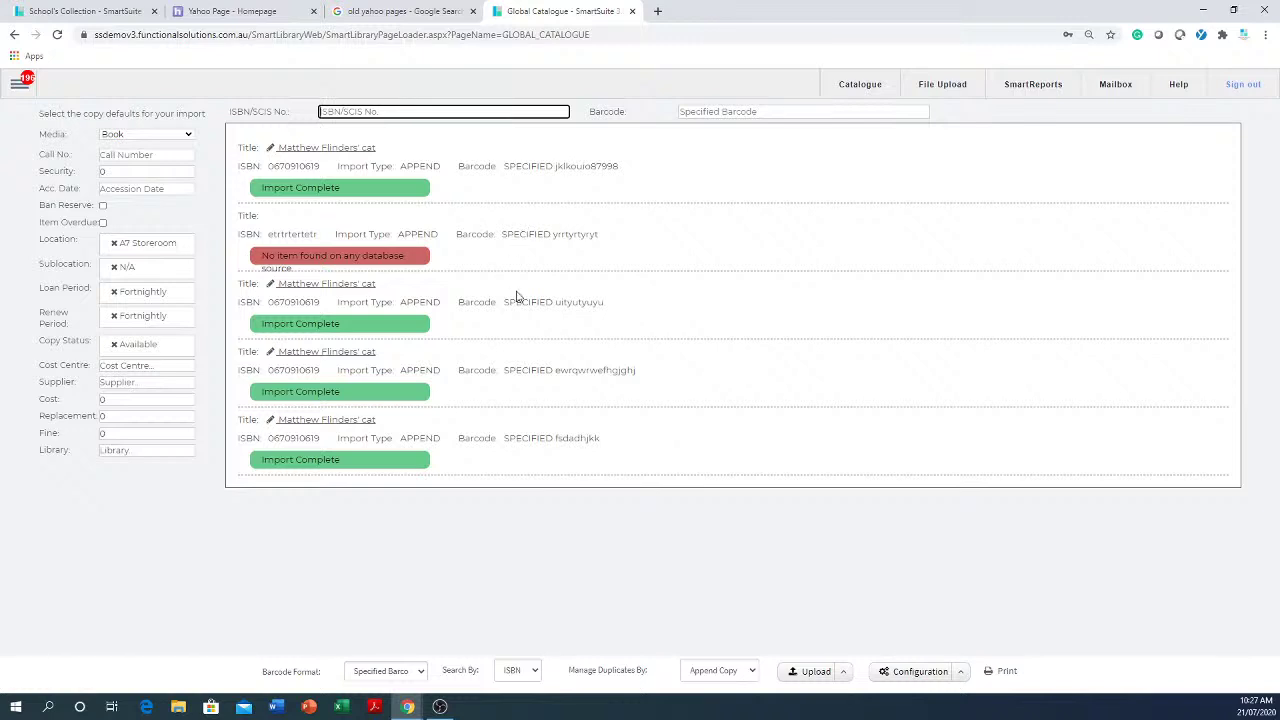
- Print spine labels for the imported copies, dismiss the no-template warning and close the report
left_click(1007, 675)
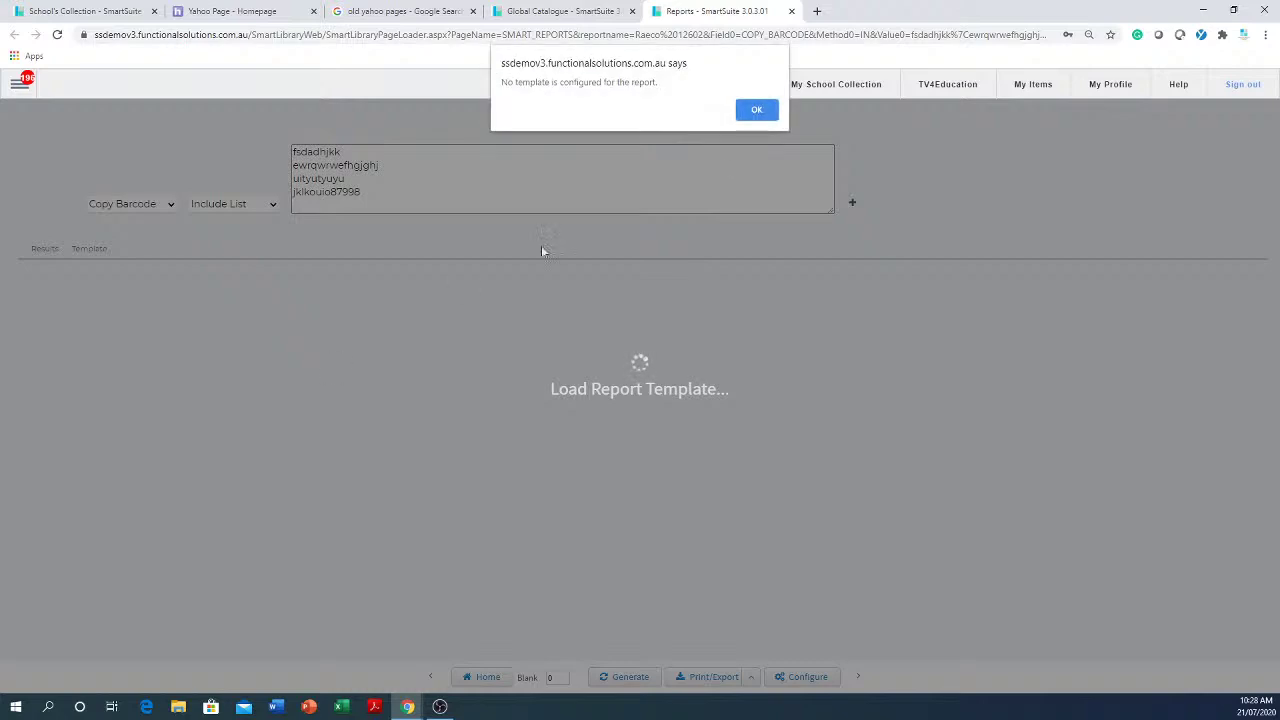
left_click(757, 111)
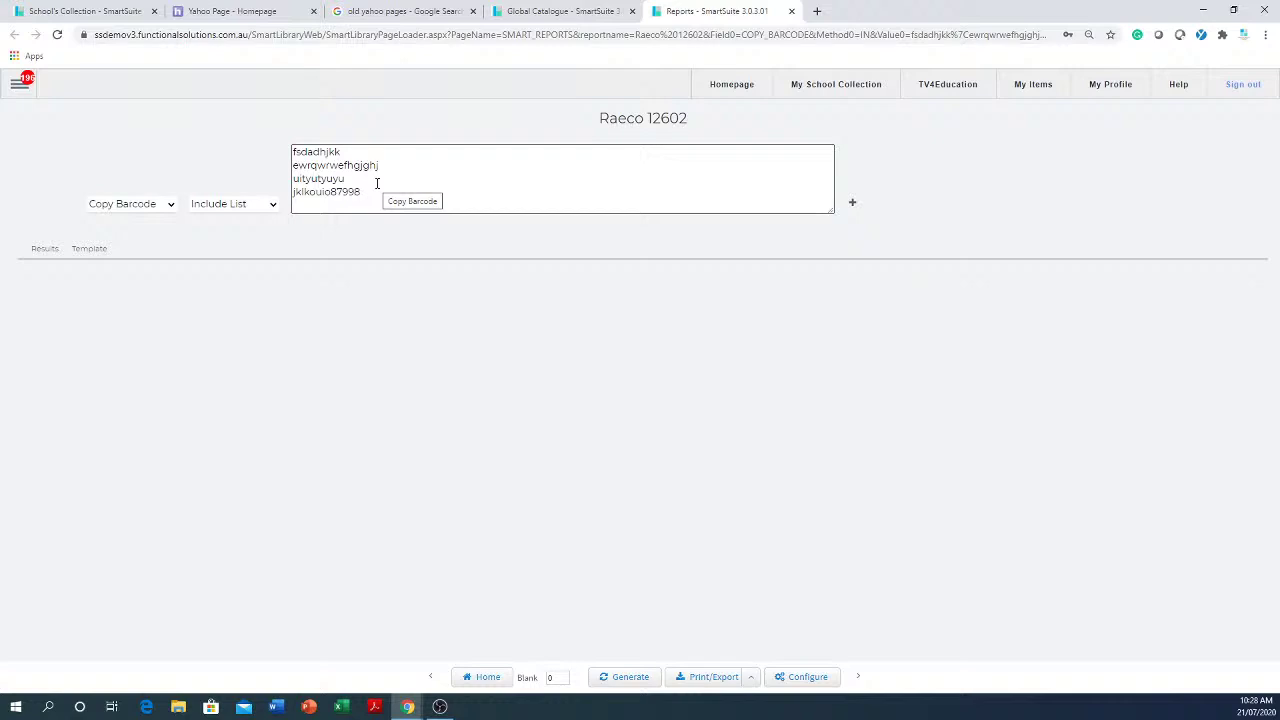
left_click(792, 12)
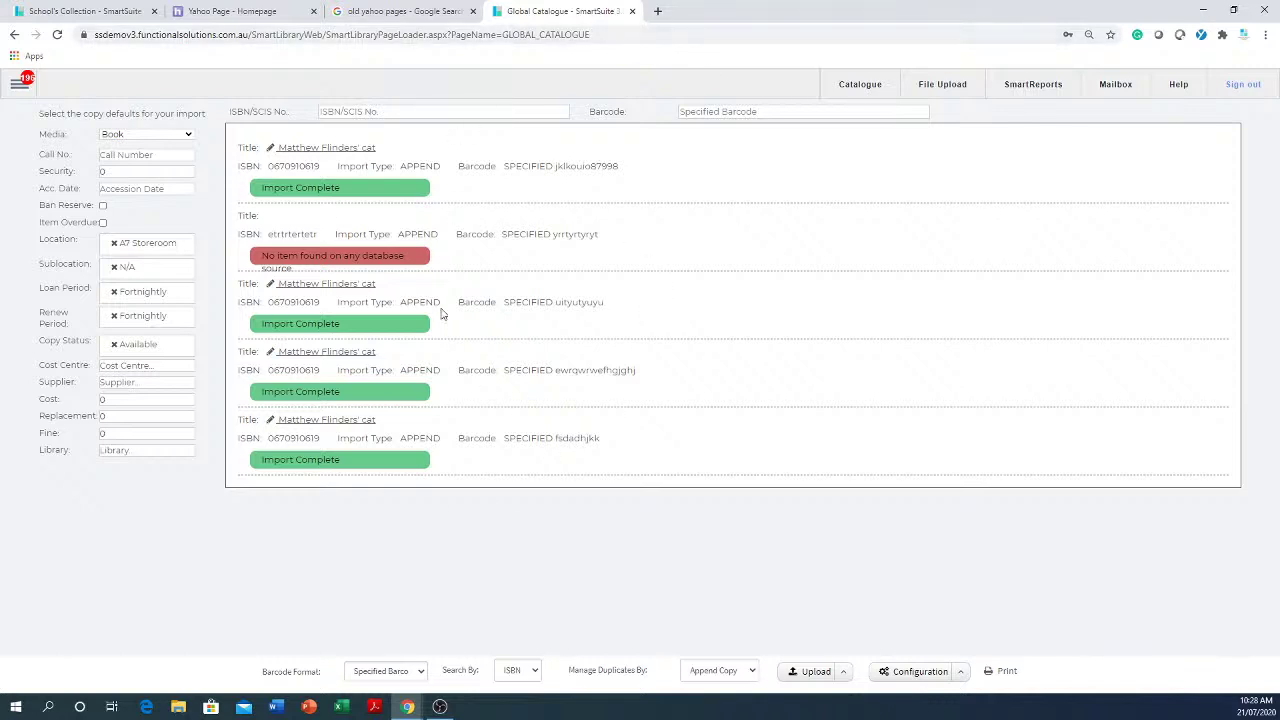
- Reload the Global Catalogue page as an empty import form and open its Configuration dropdown
left_click(19, 84)
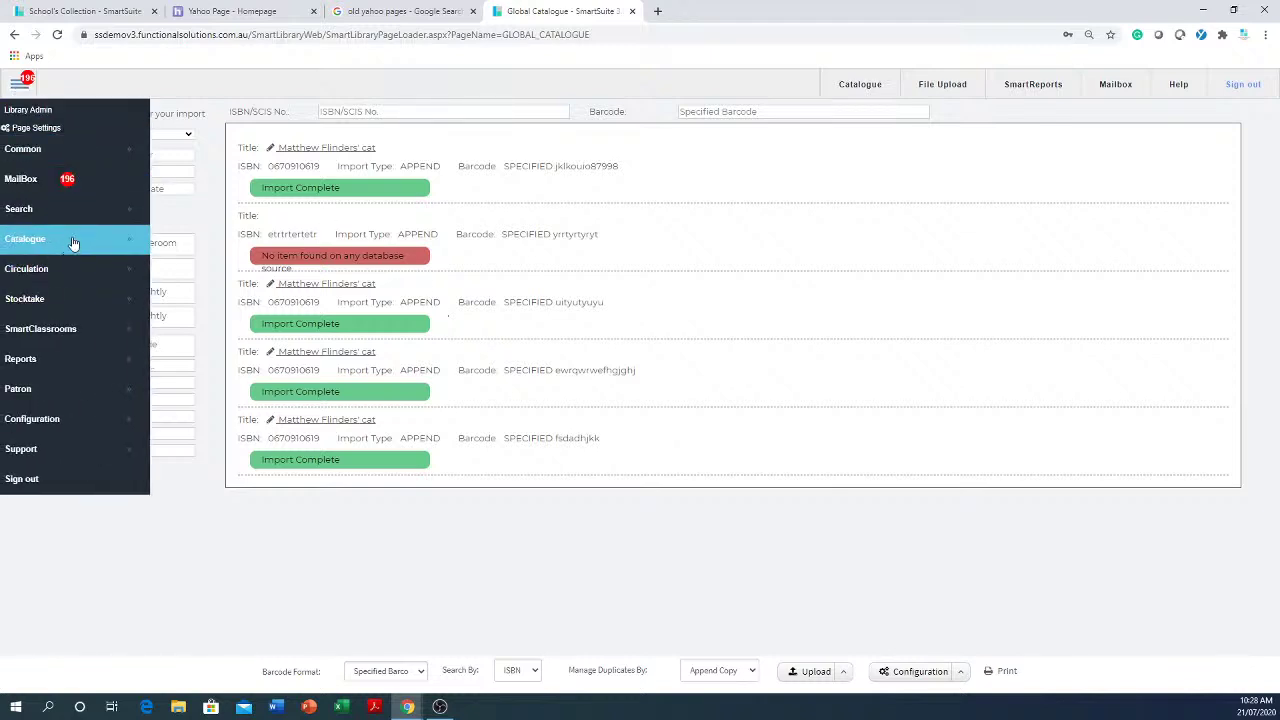
mouse_move(75, 240)
left_click(205, 269)
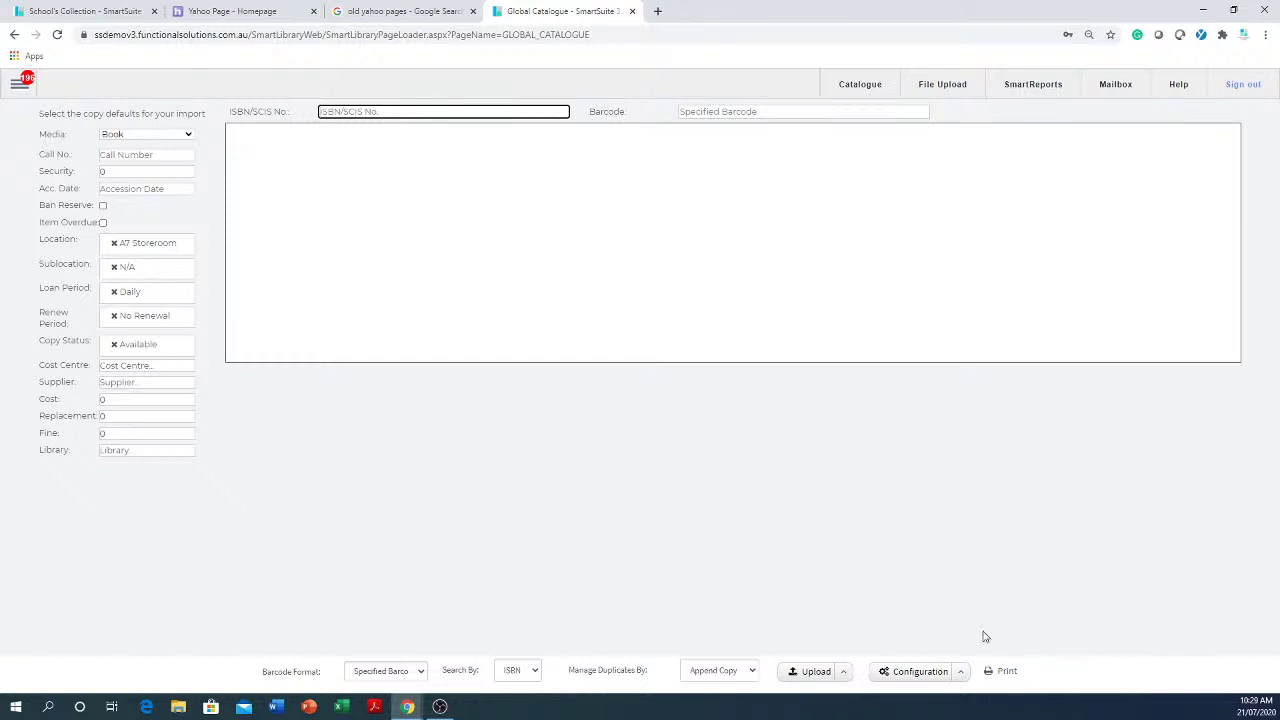
left_click(962, 677)
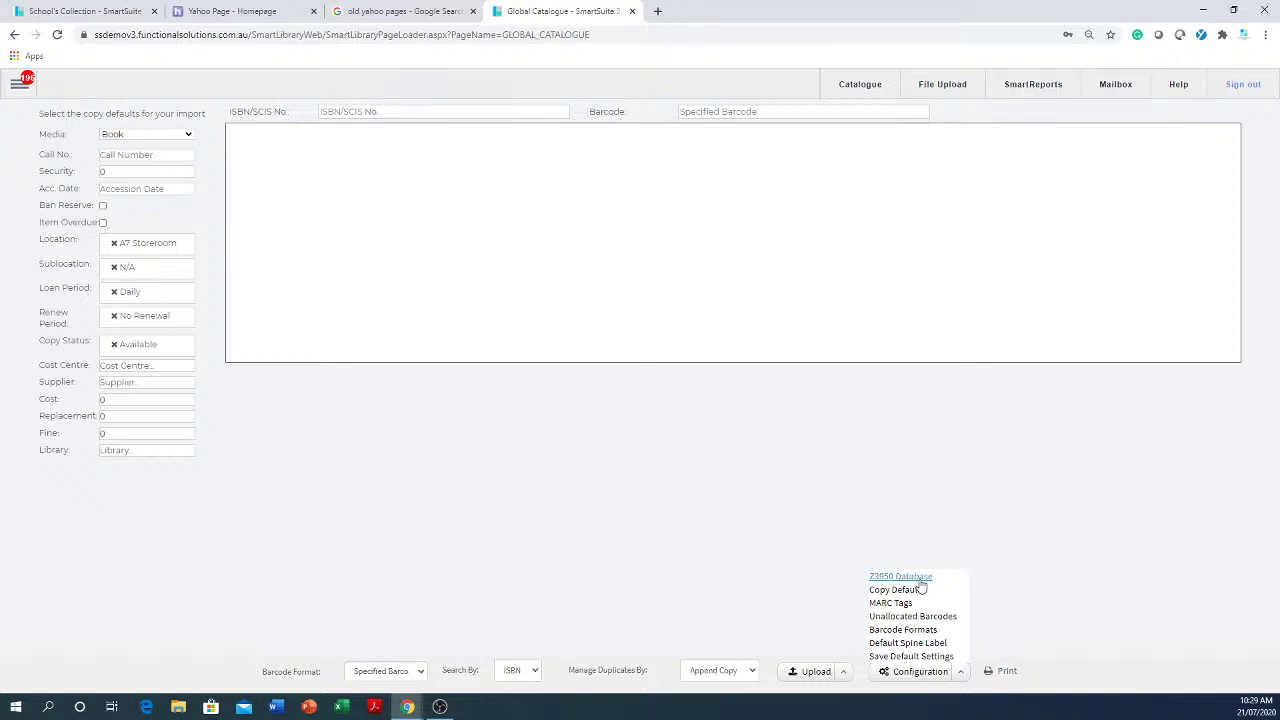
left_click(919, 580)
left_click(201, 171)
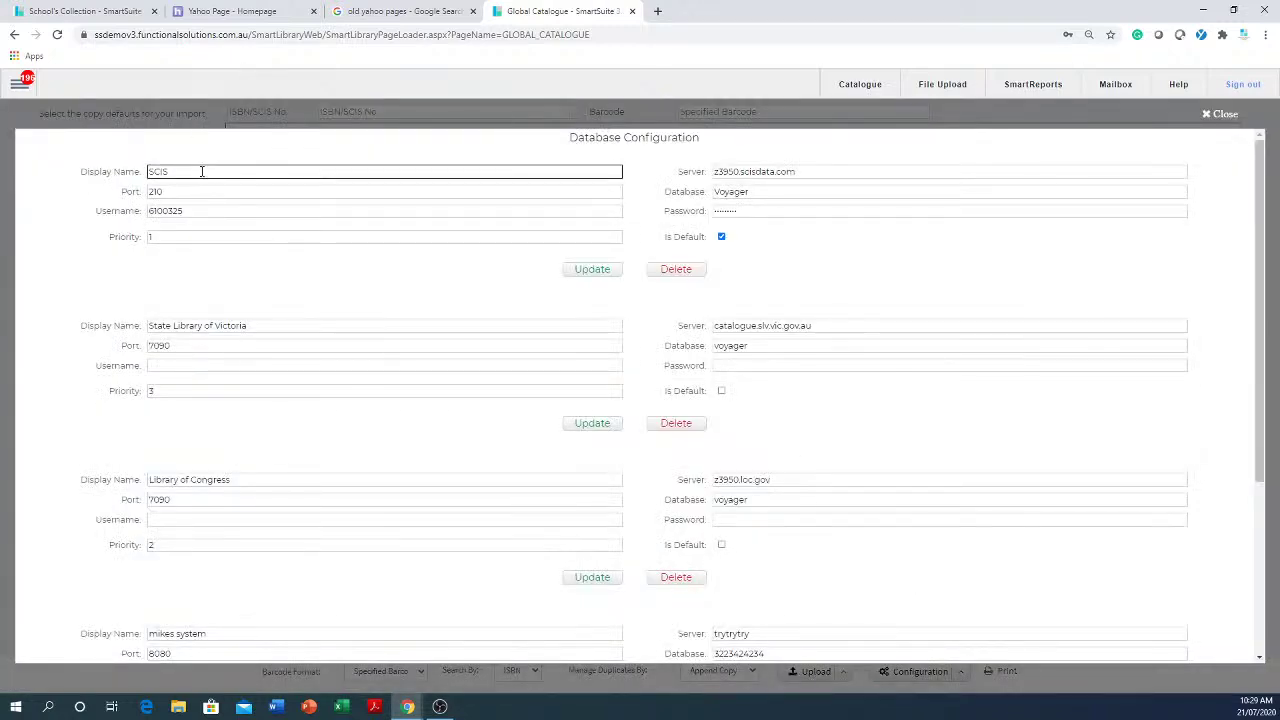
left_click_drag(201, 171, 108, 172)
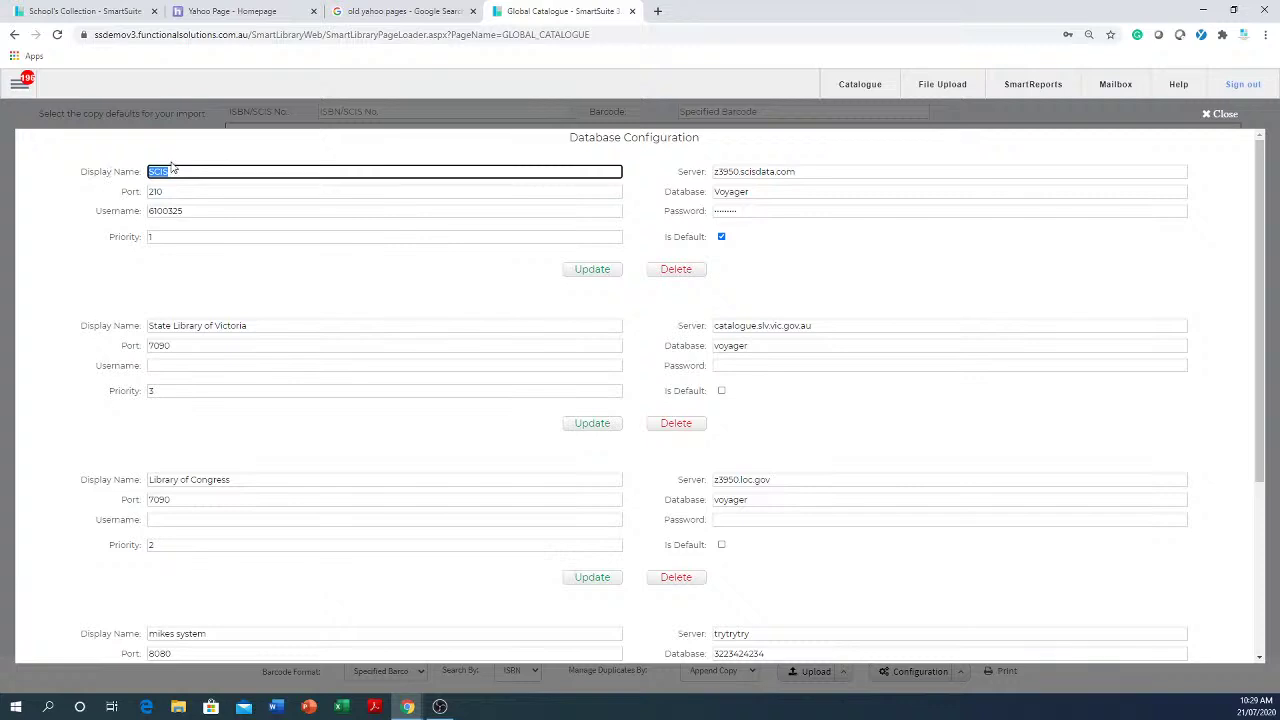
left_click(244, 210)
left_click_drag(244, 210, 140, 196)
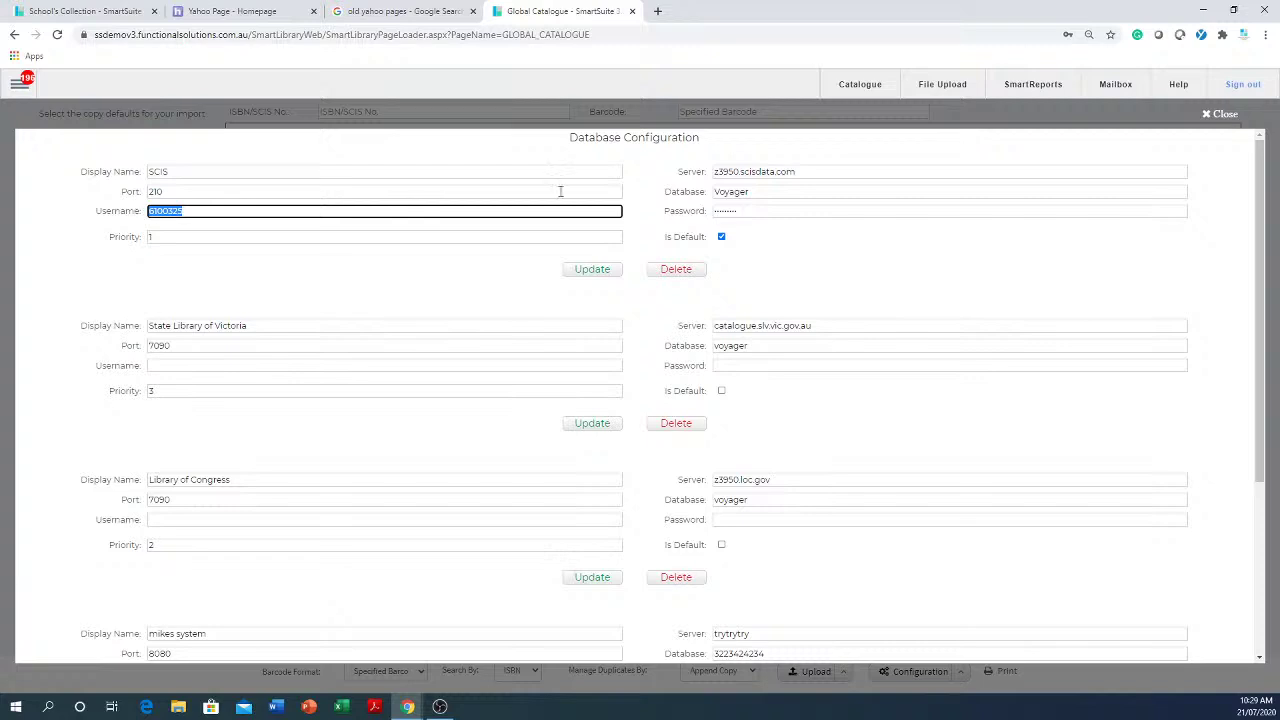
left_click_drag(787, 213, 679, 208)
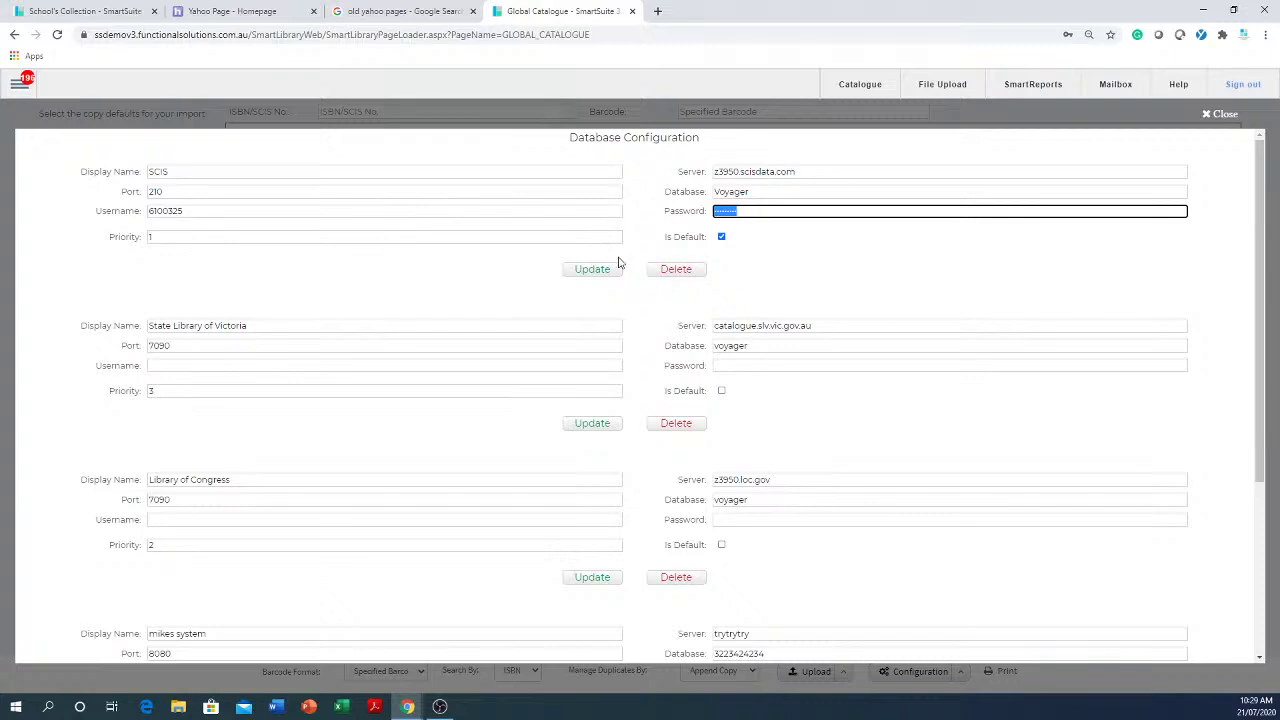
left_click(1207, 113)
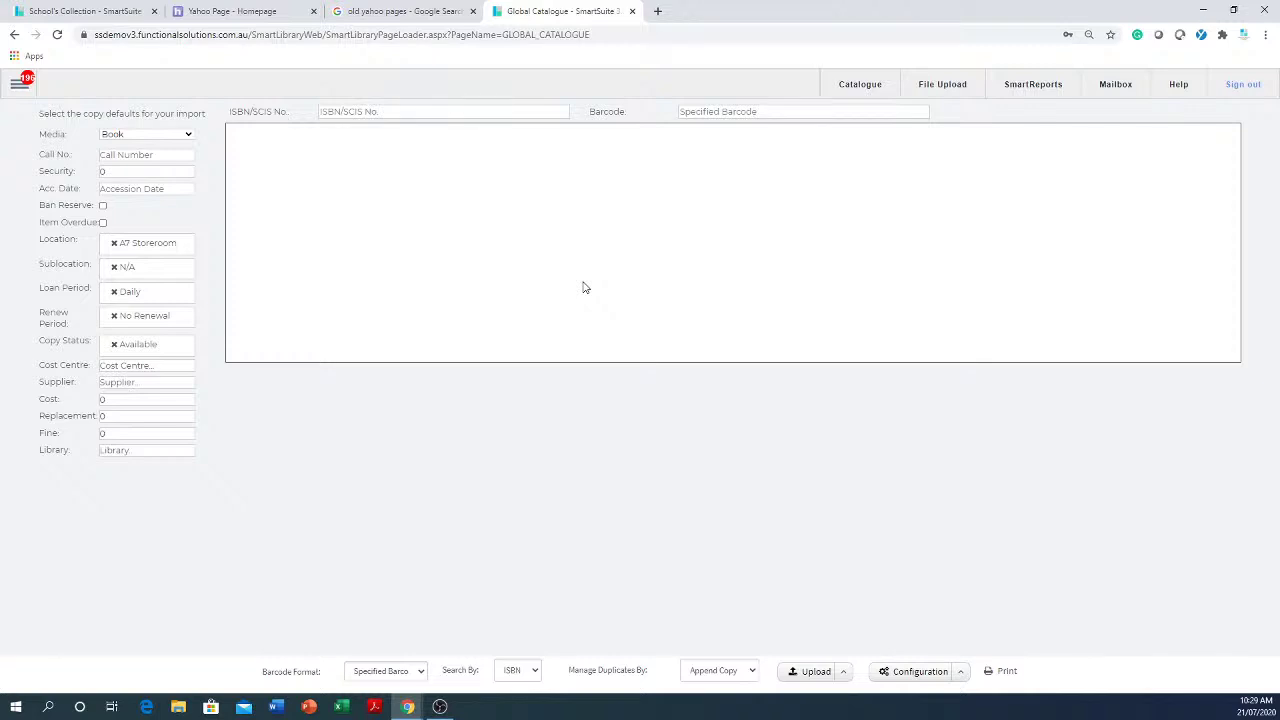
- Save Raeco 12601 as the default spine label report
left_click(961, 676)
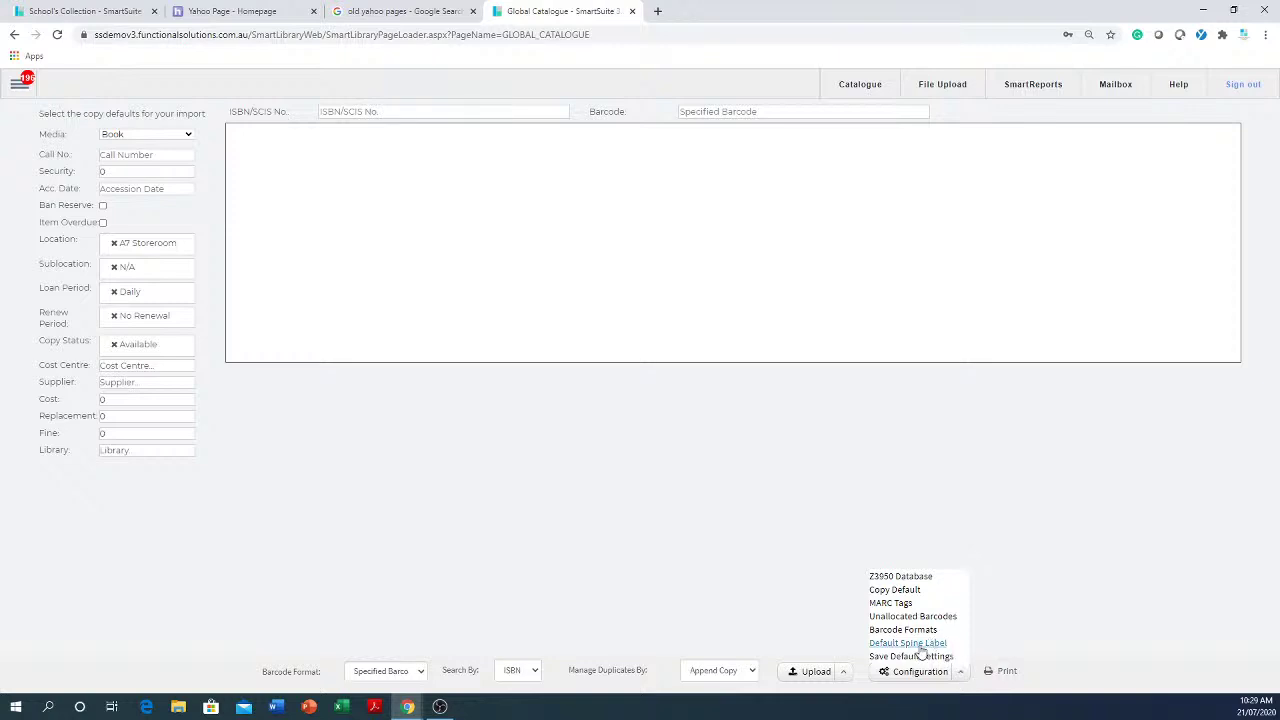
left_click(919, 646)
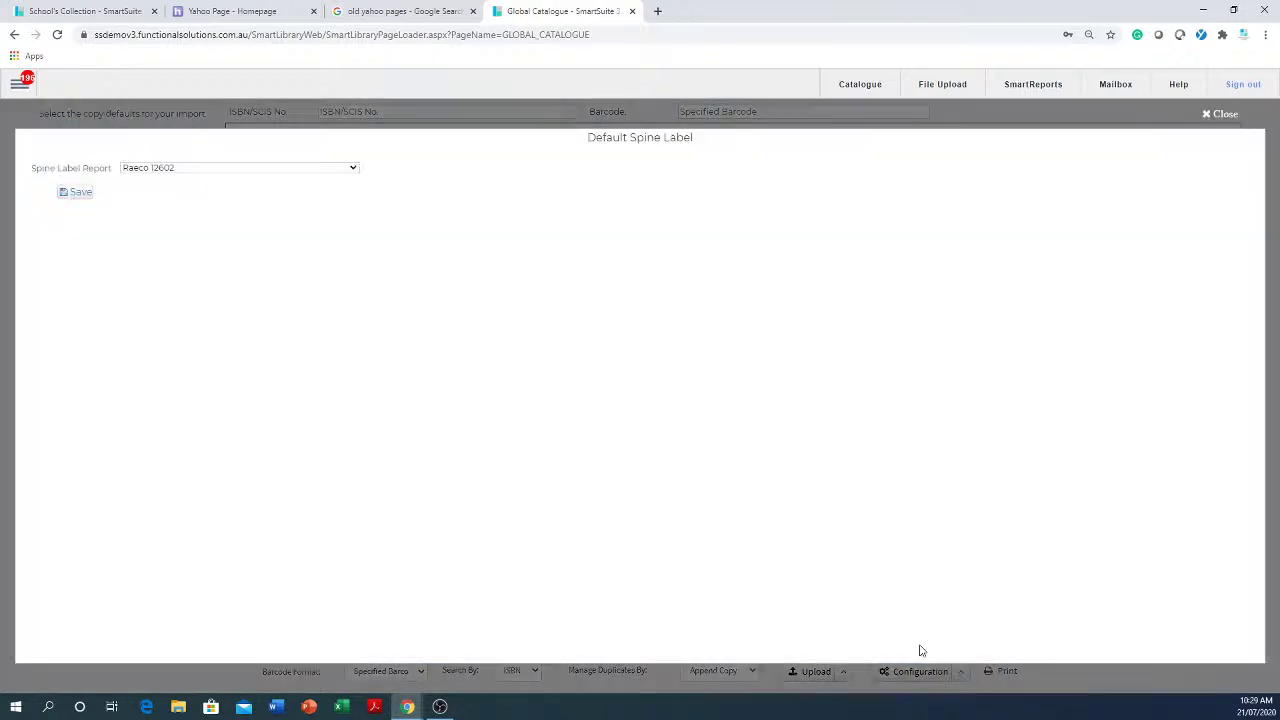
left_click(228, 172)
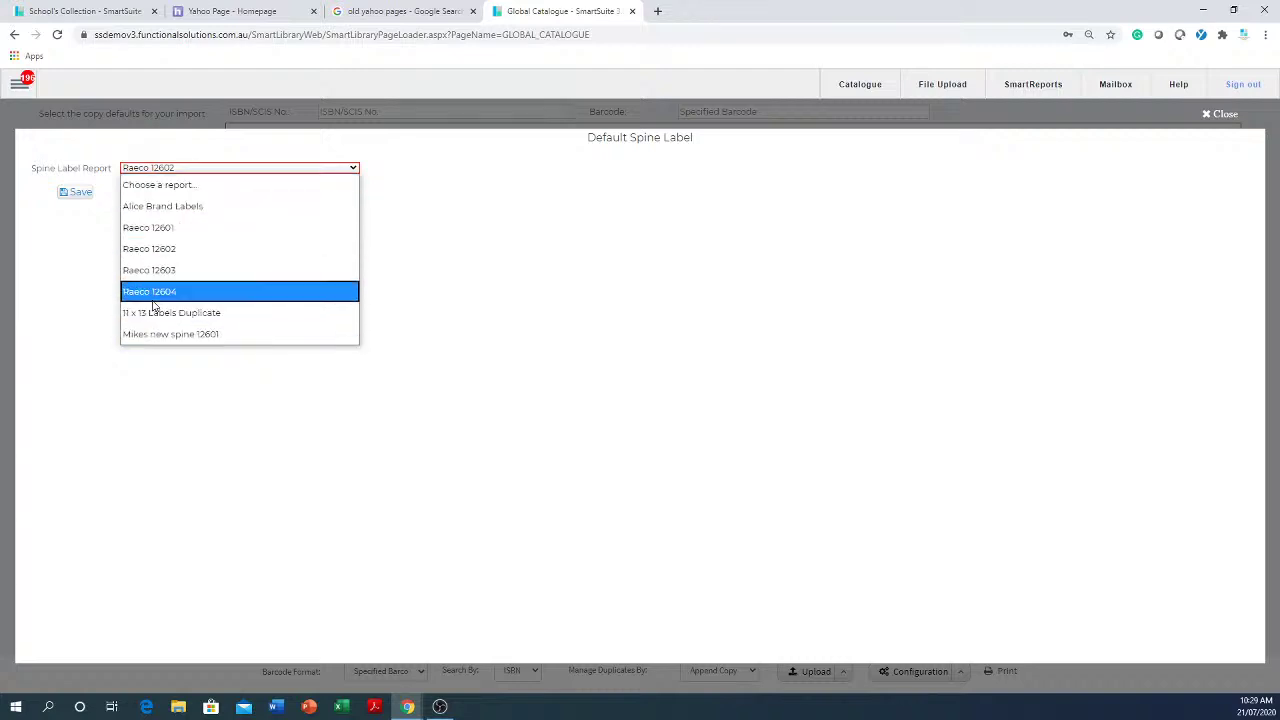
left_click(168, 230)
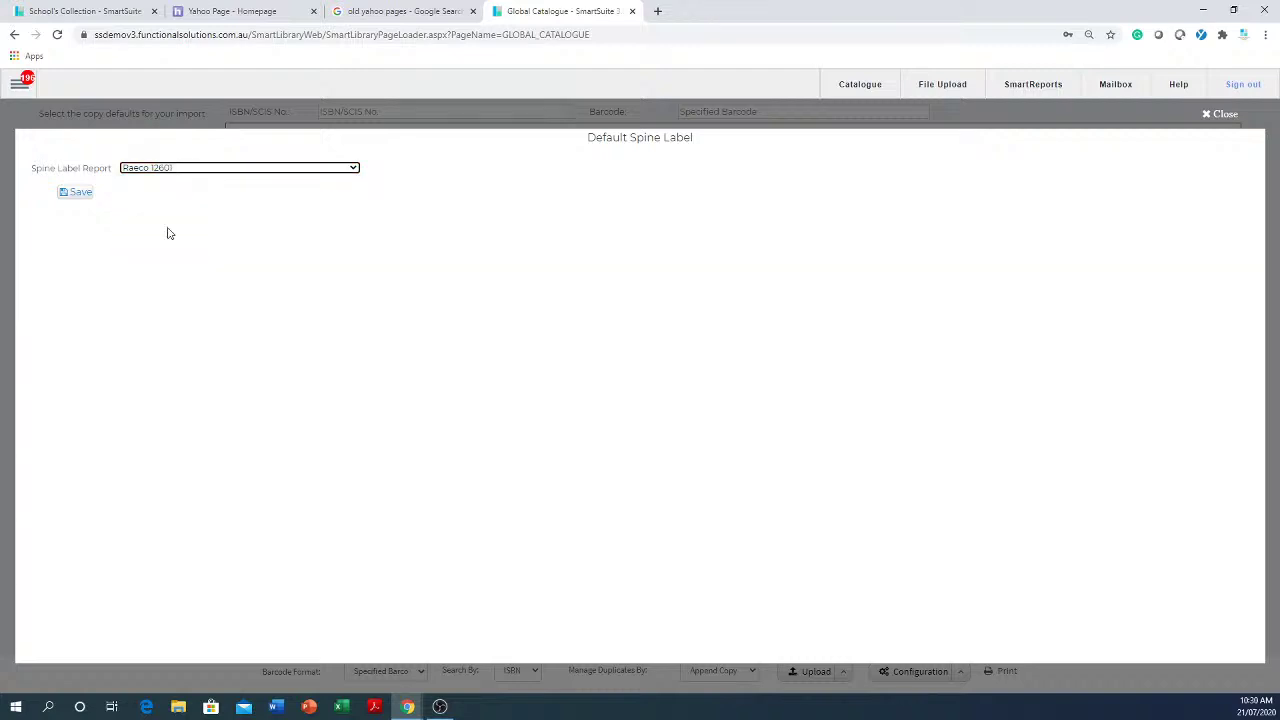
left_click(80, 192)
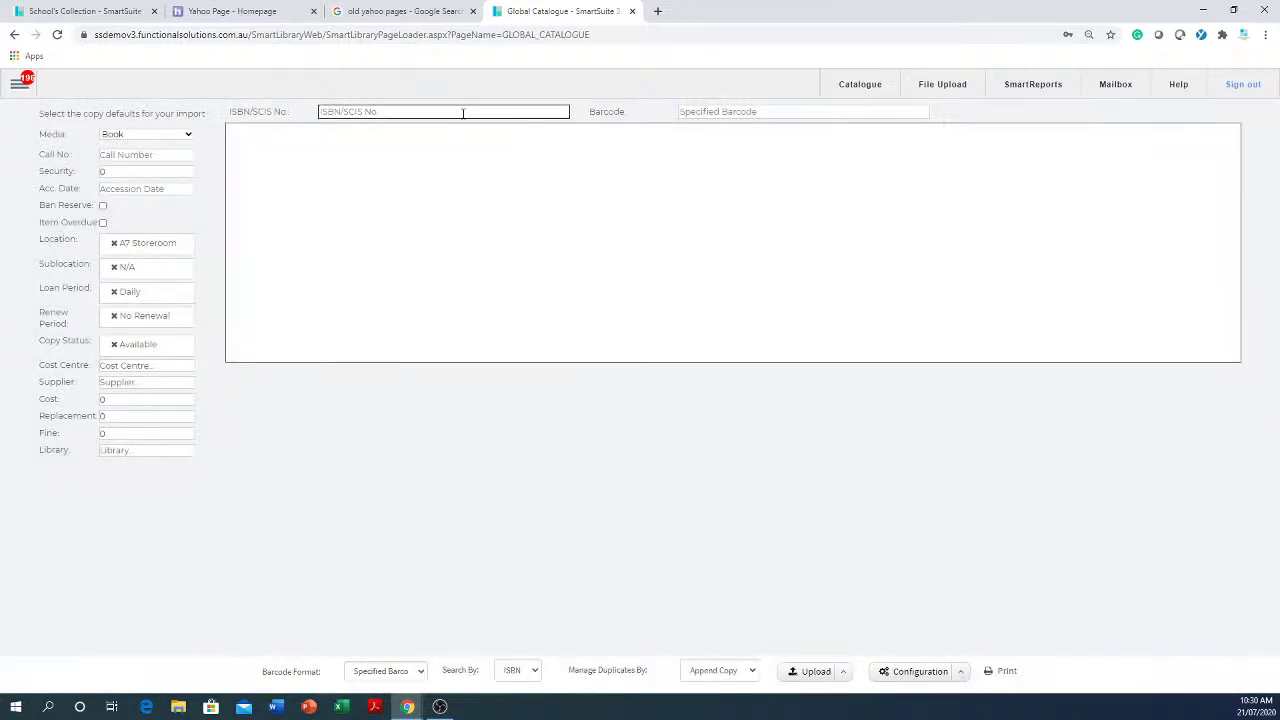
- Change the default spine label report to Alice Brand Labels and save it
left_click(960, 673)
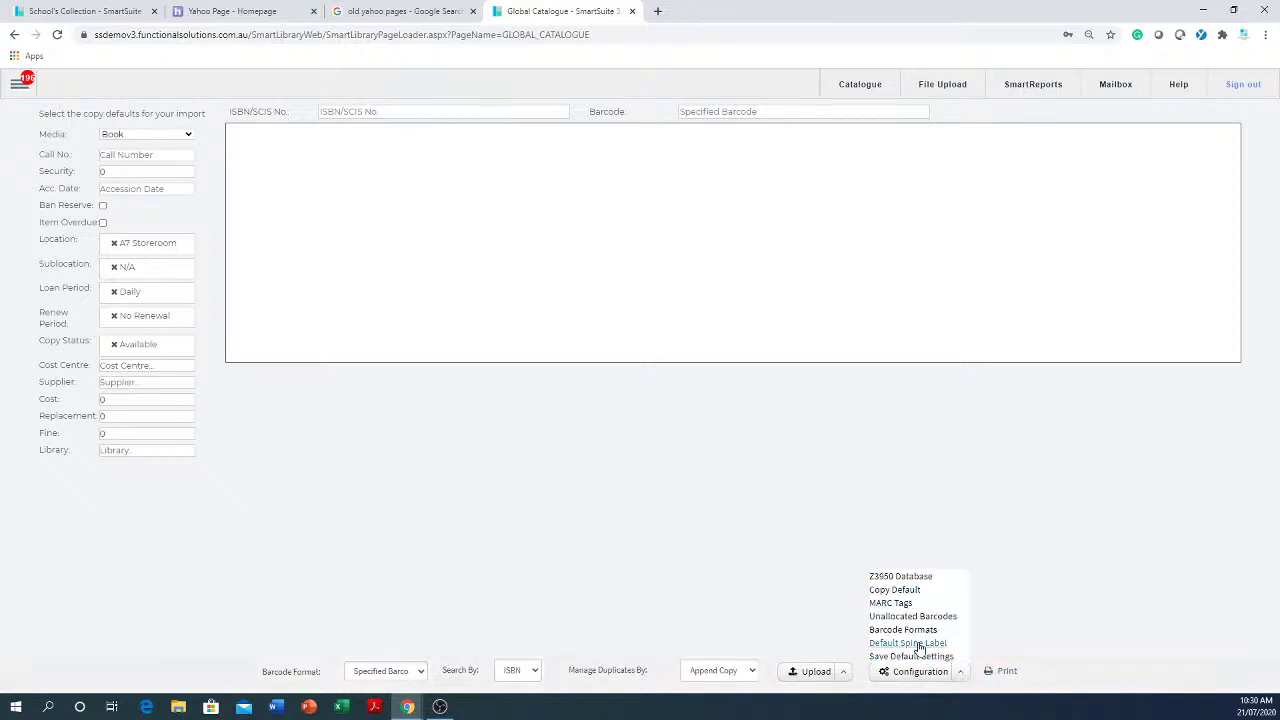
left_click(918, 645)
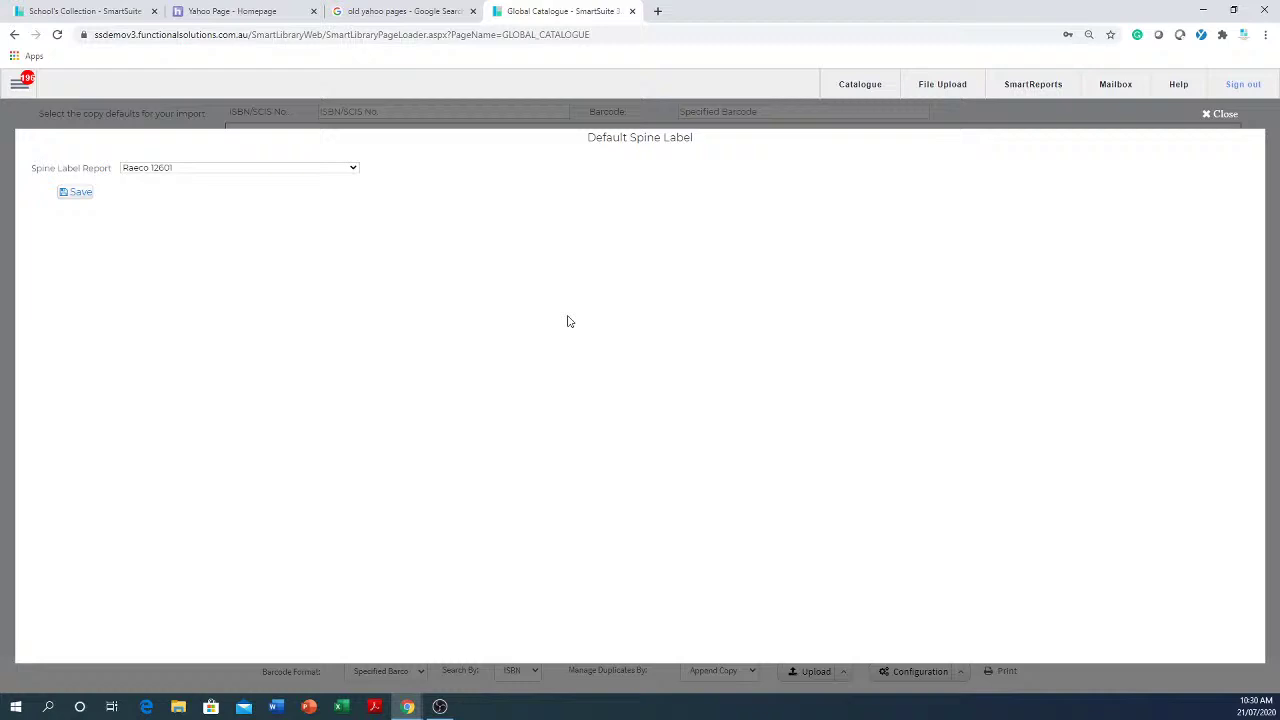
left_click(303, 175)
left_click(198, 208)
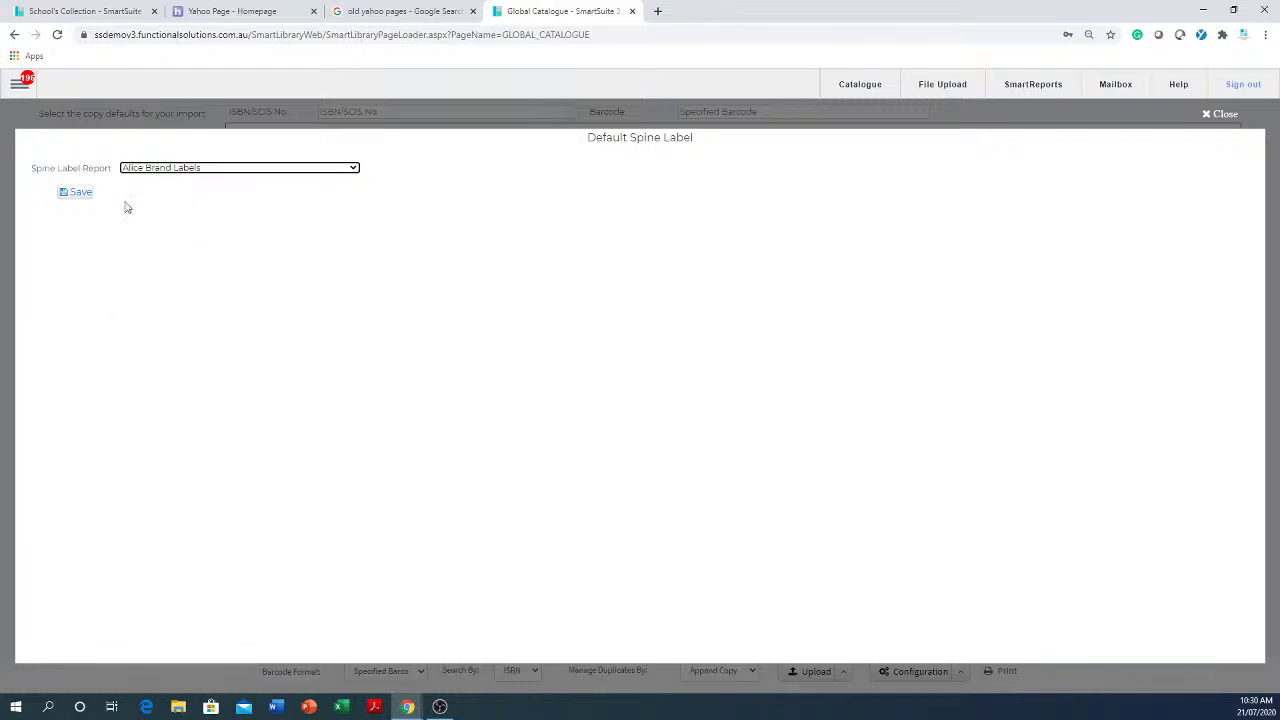
left_click(77, 193)
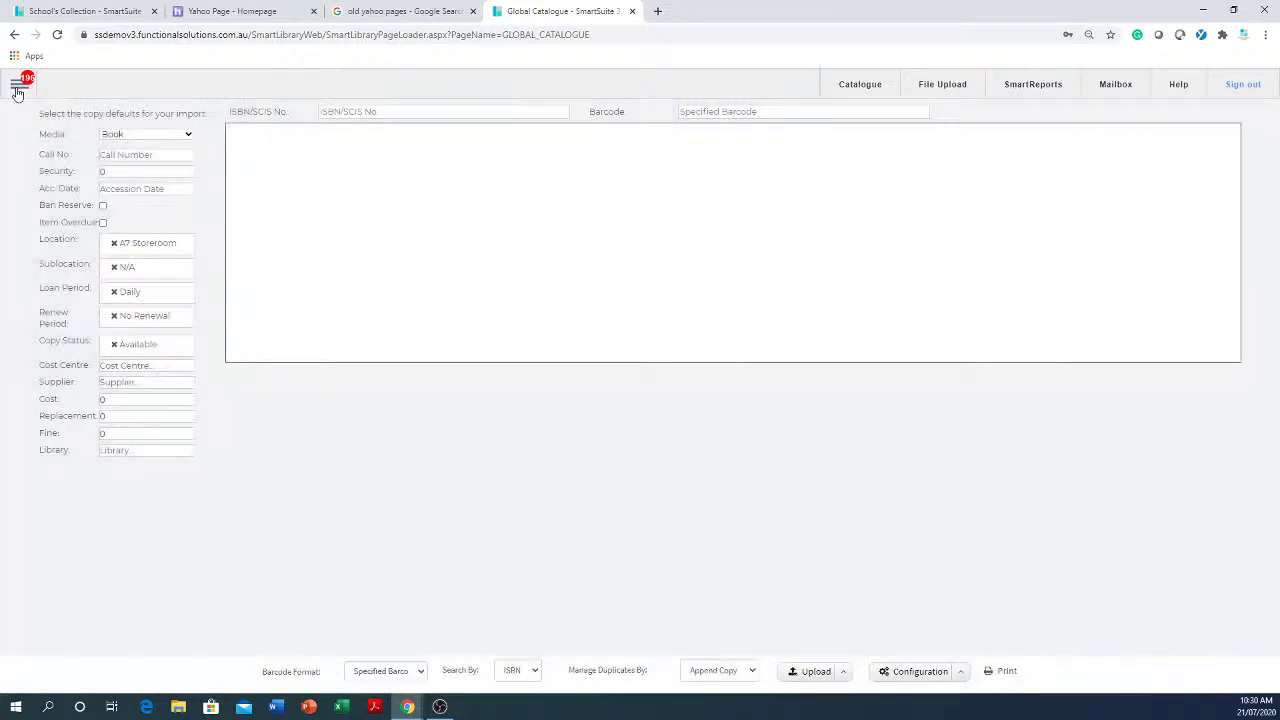
left_click(17, 90)
mouse_move(57, 243)
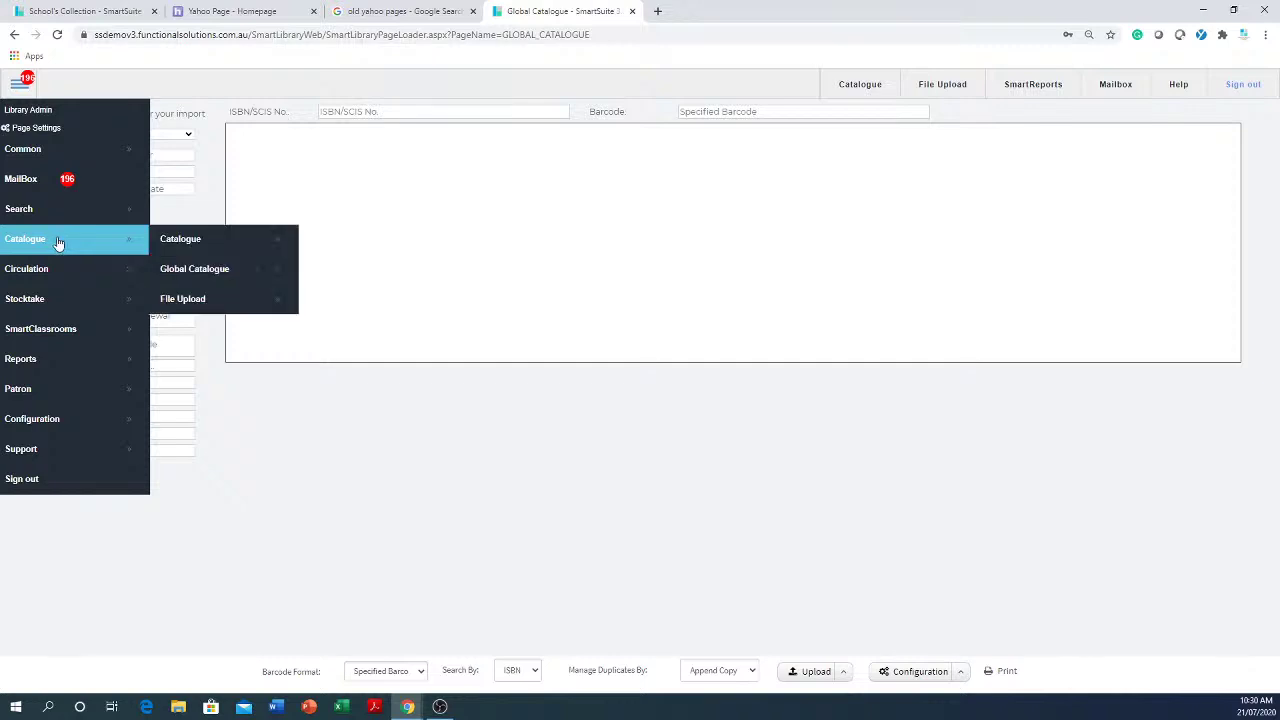
left_click(207, 270)
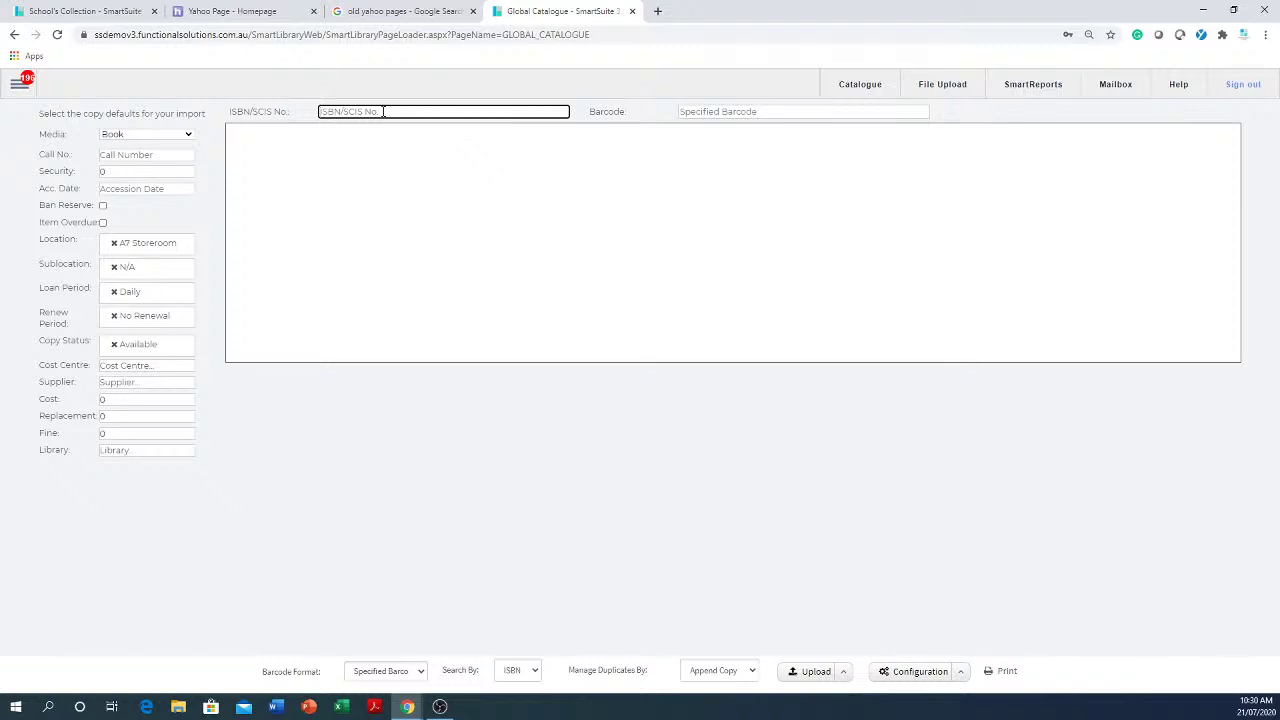
key("ctrl+v")
key("Tab")
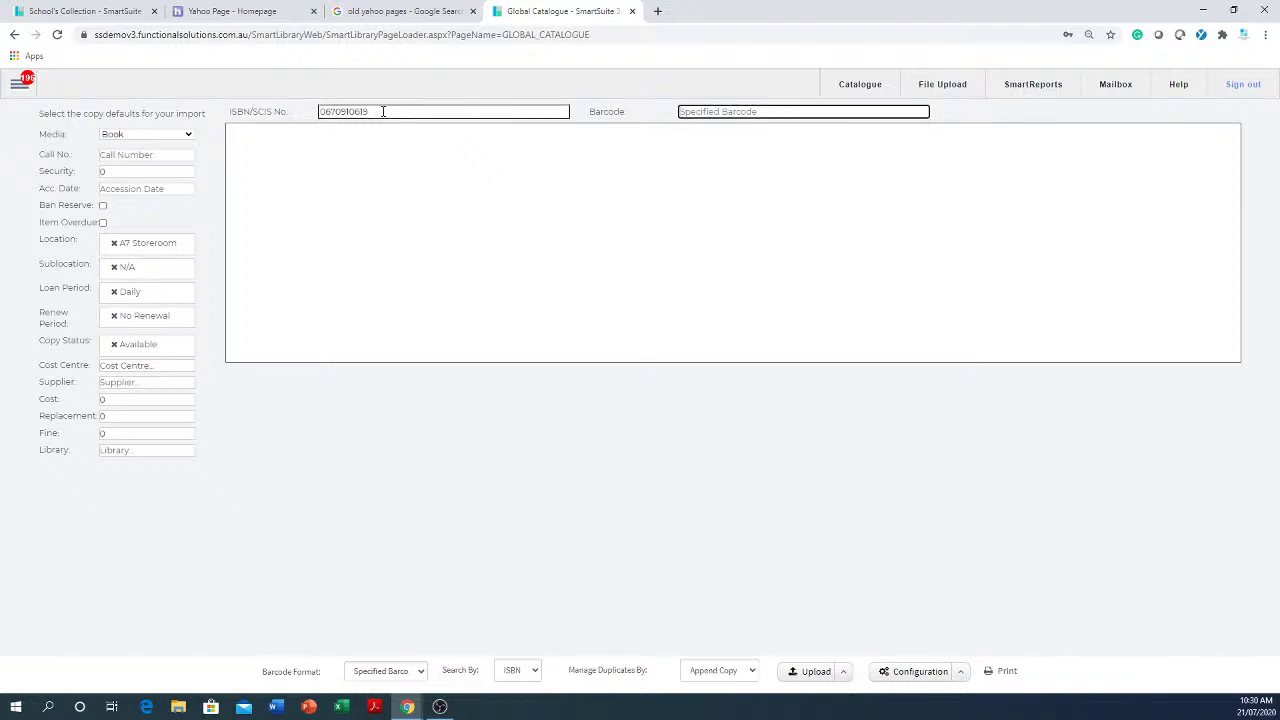
type("12346")
key("Return")
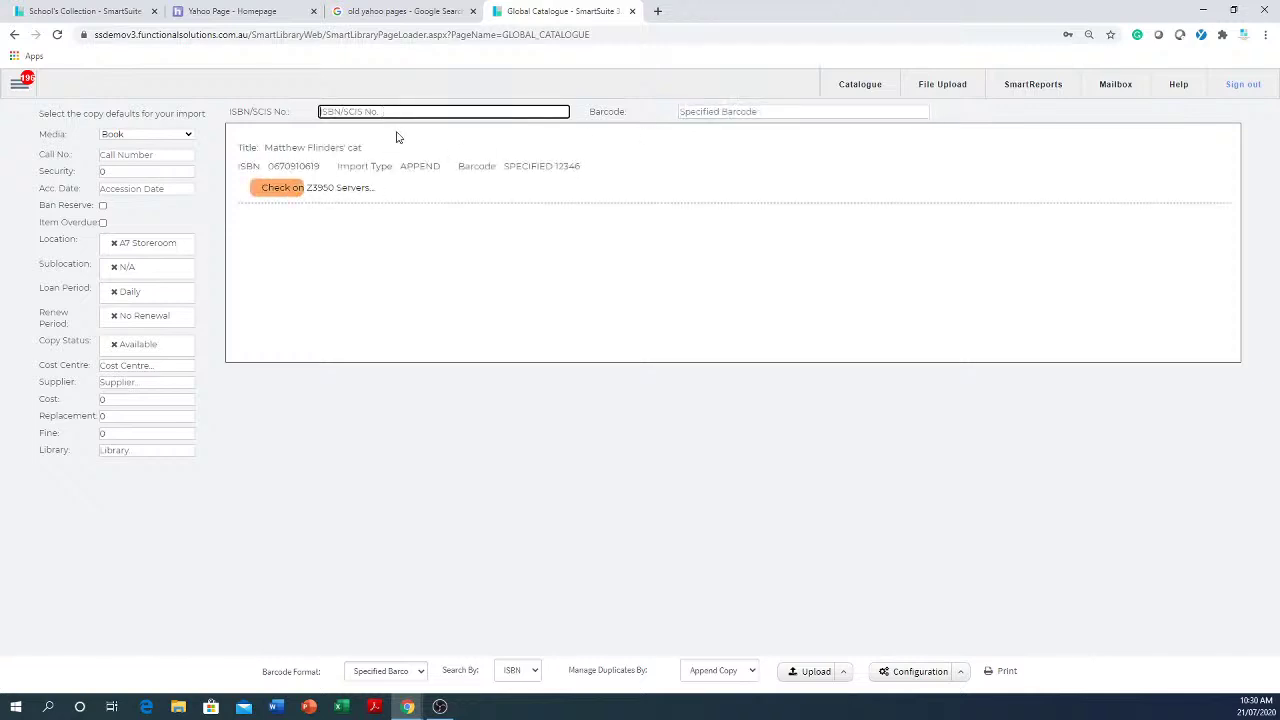
type("0670910619")
key("Return")
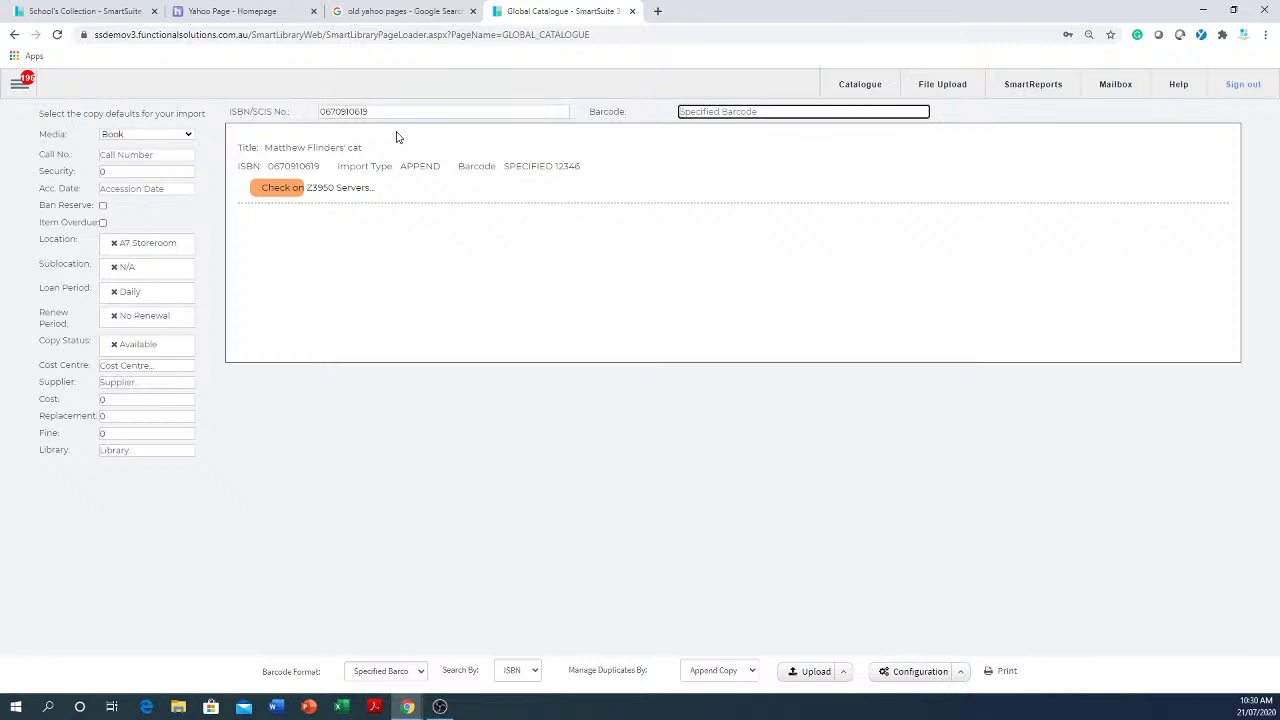
type("5464")
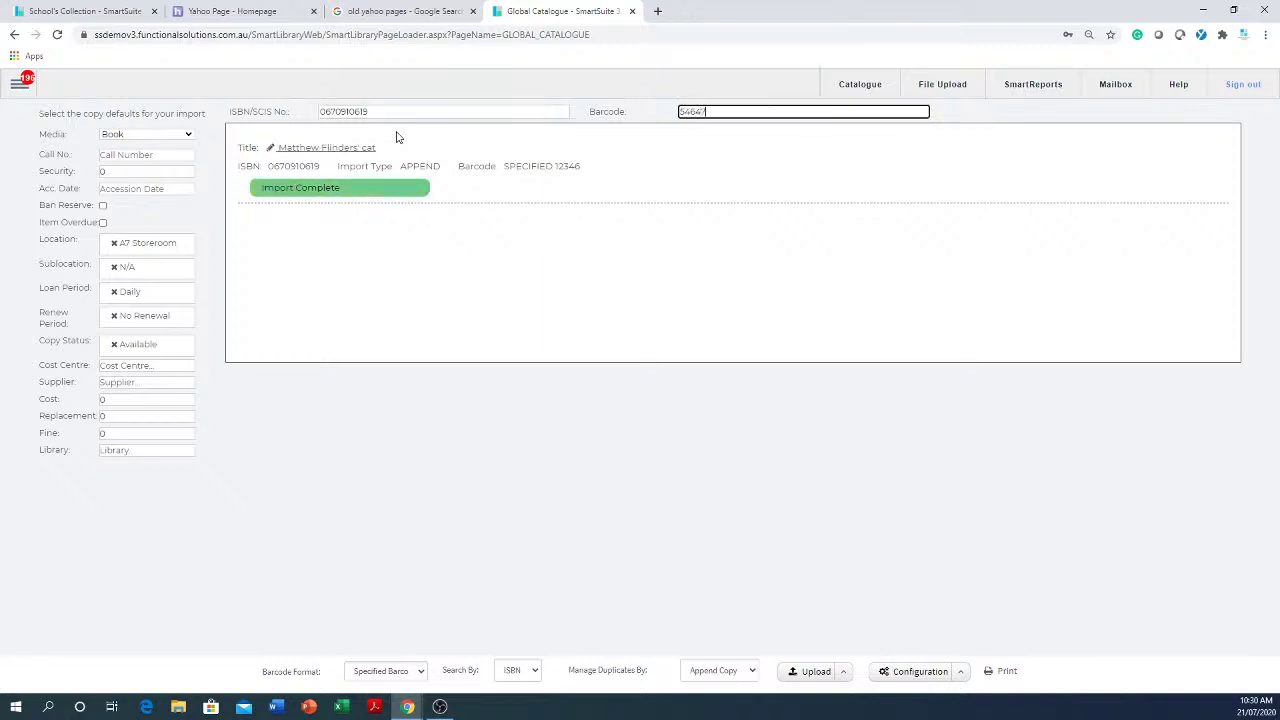
type("7")
key("Return")
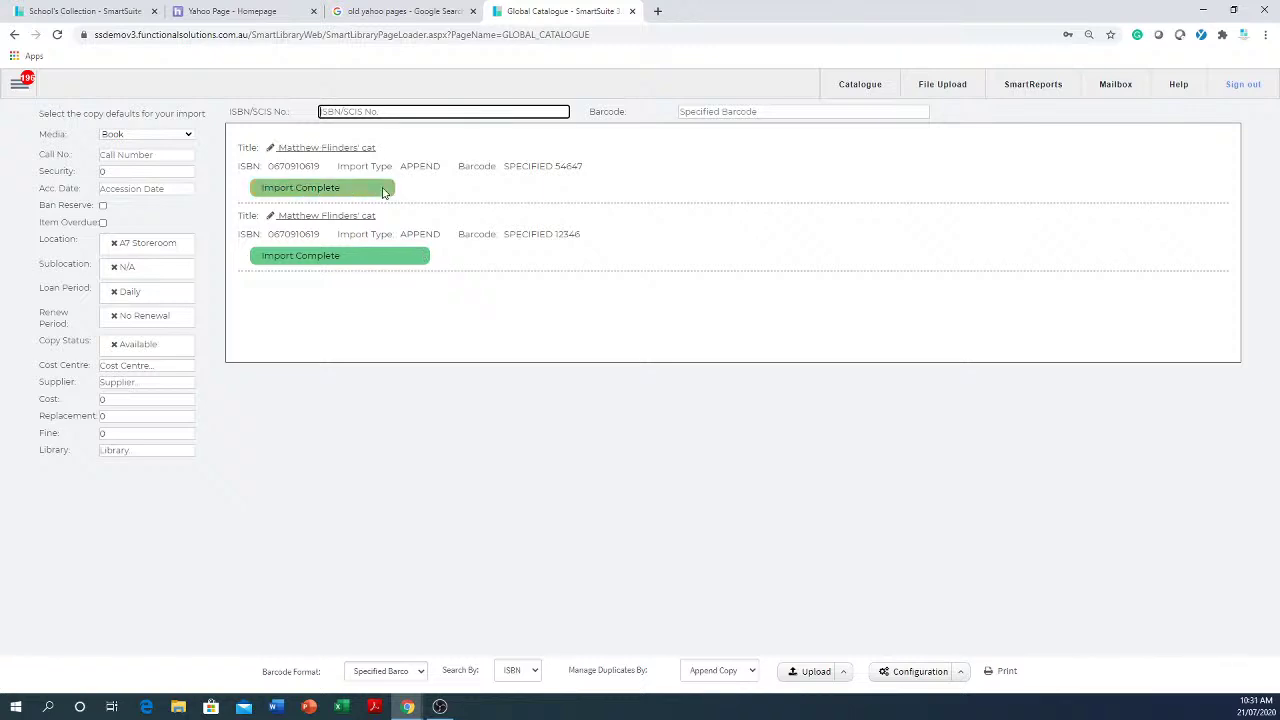
left_click(1004, 671)
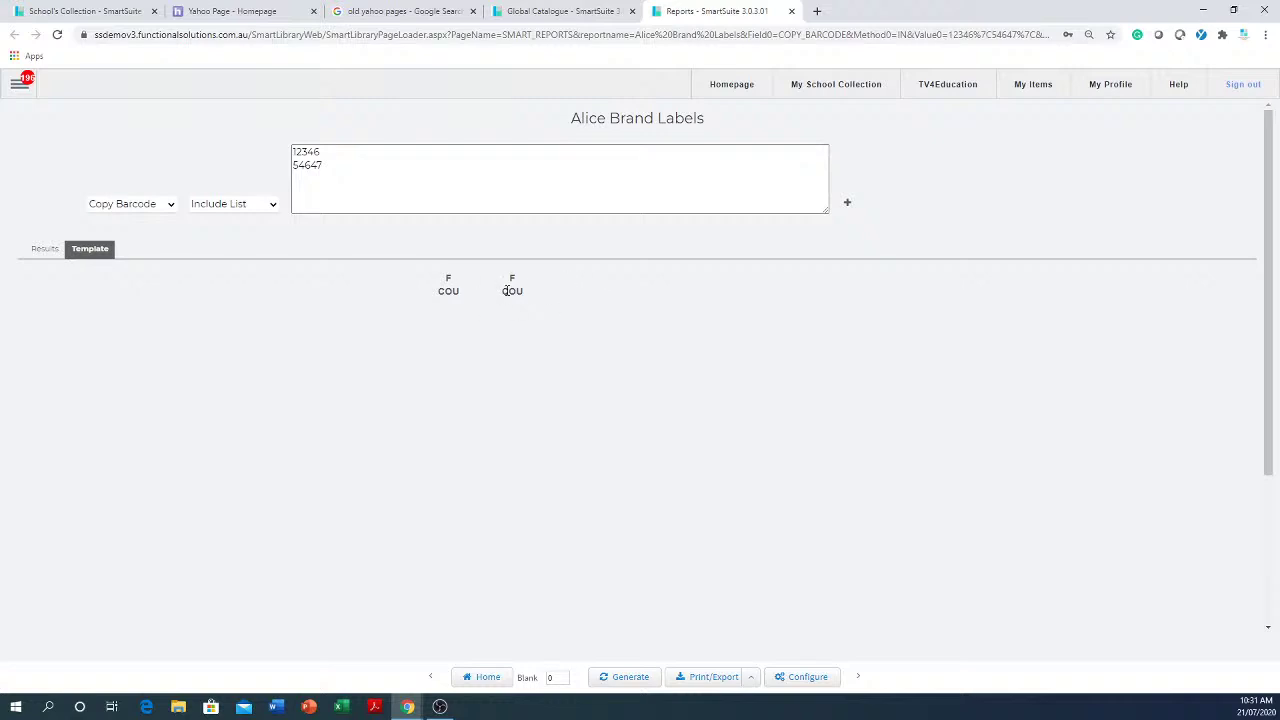
- Regenerate the Alice Brand Labels report skipping 13 blank labels, then close the report
left_click(563, 677)
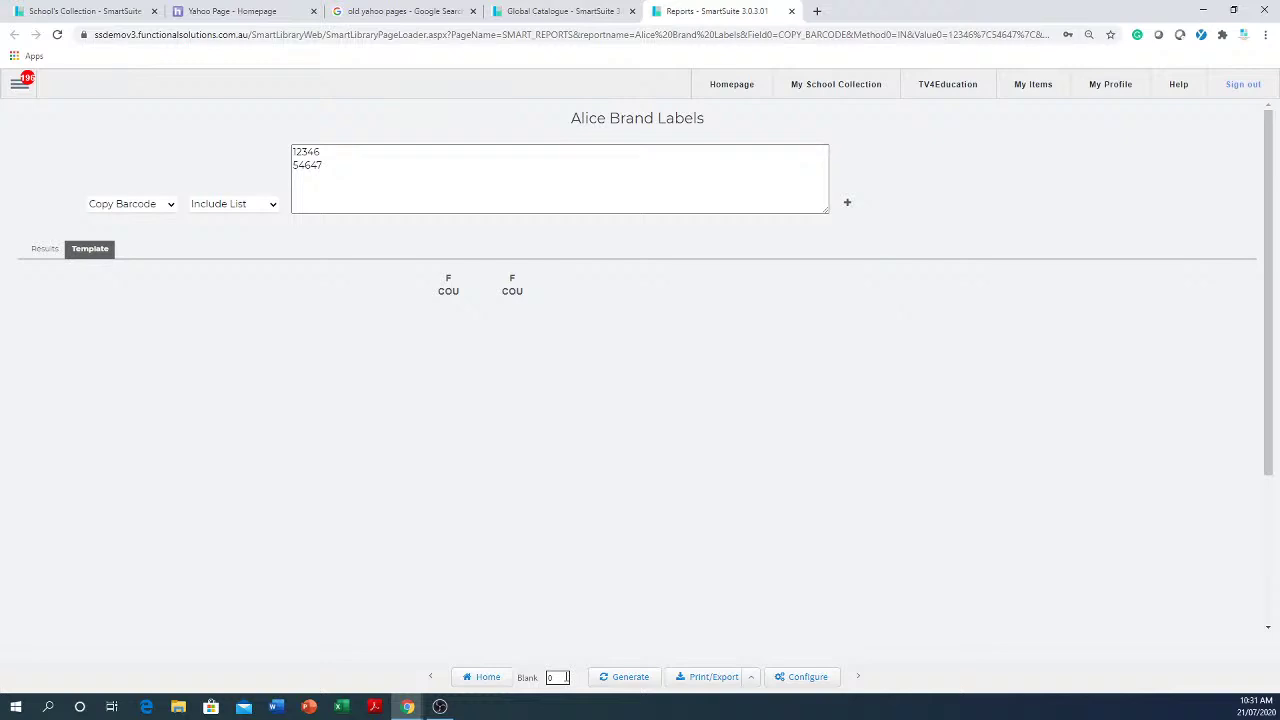
left_click_drag(566, 677, 514, 679)
type("13")
left_click(623, 679)
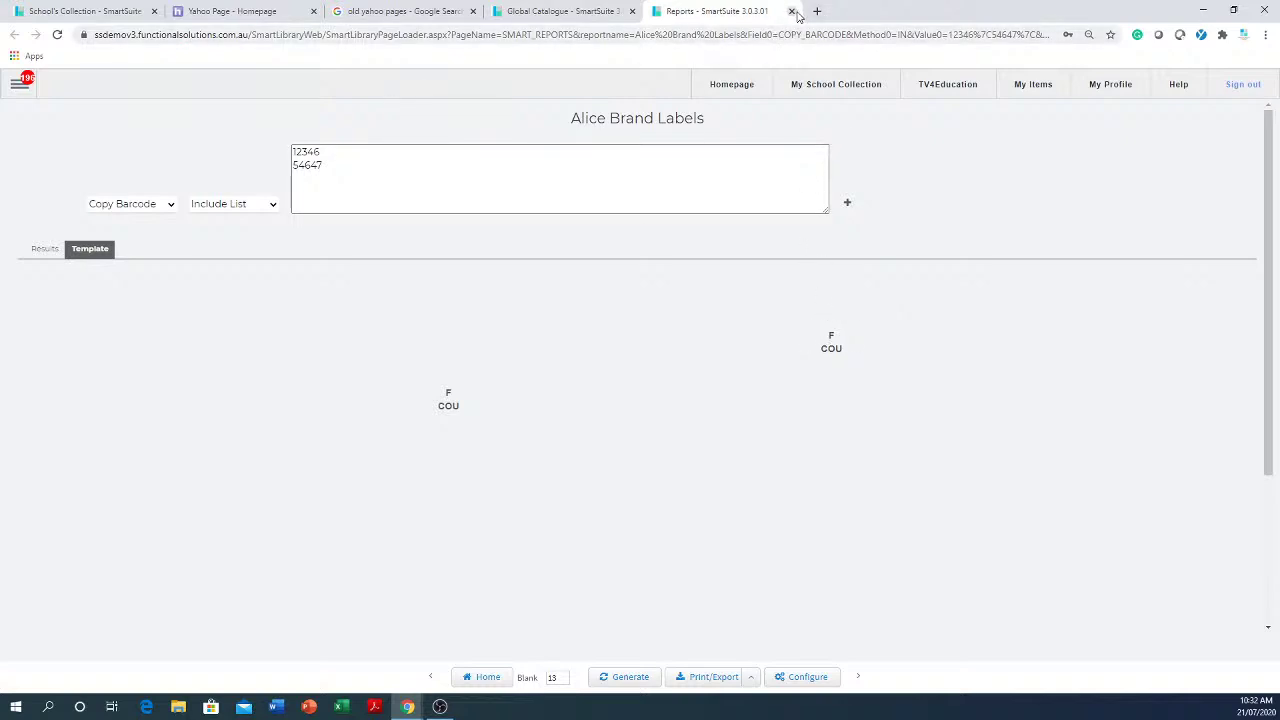
left_click(792, 11)
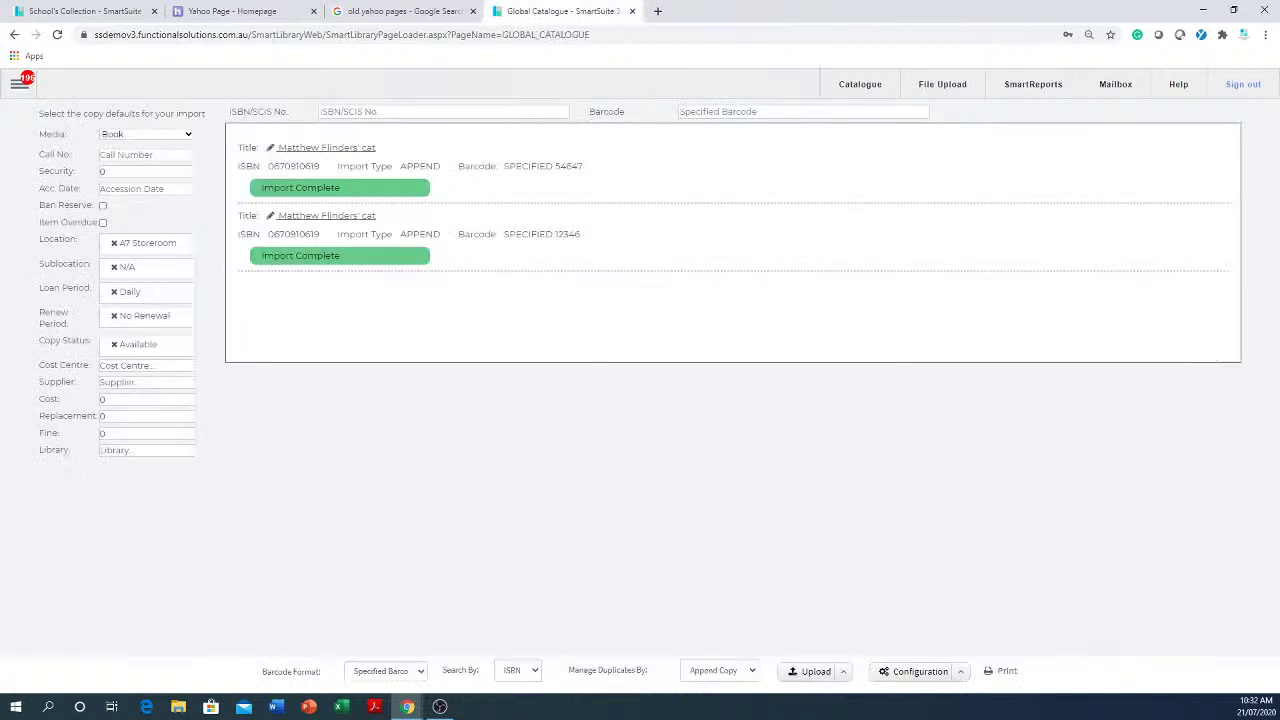
left_click(961, 673)
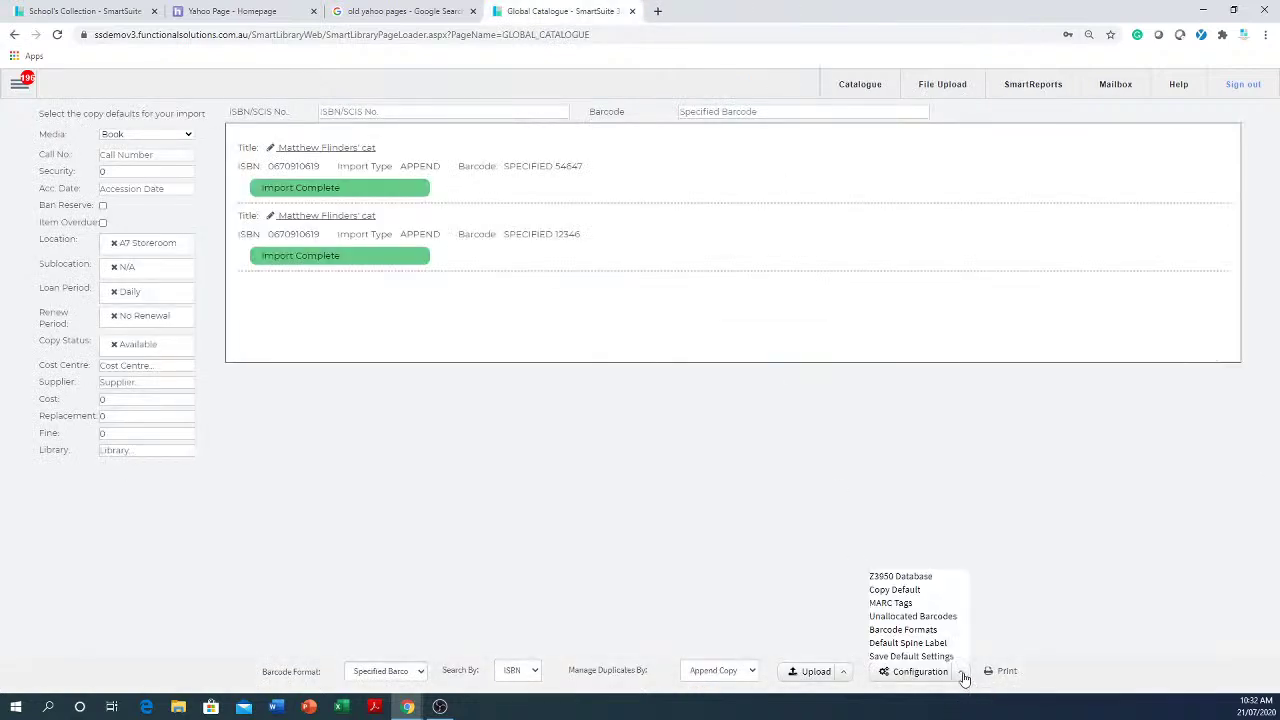
left_click(908, 643)
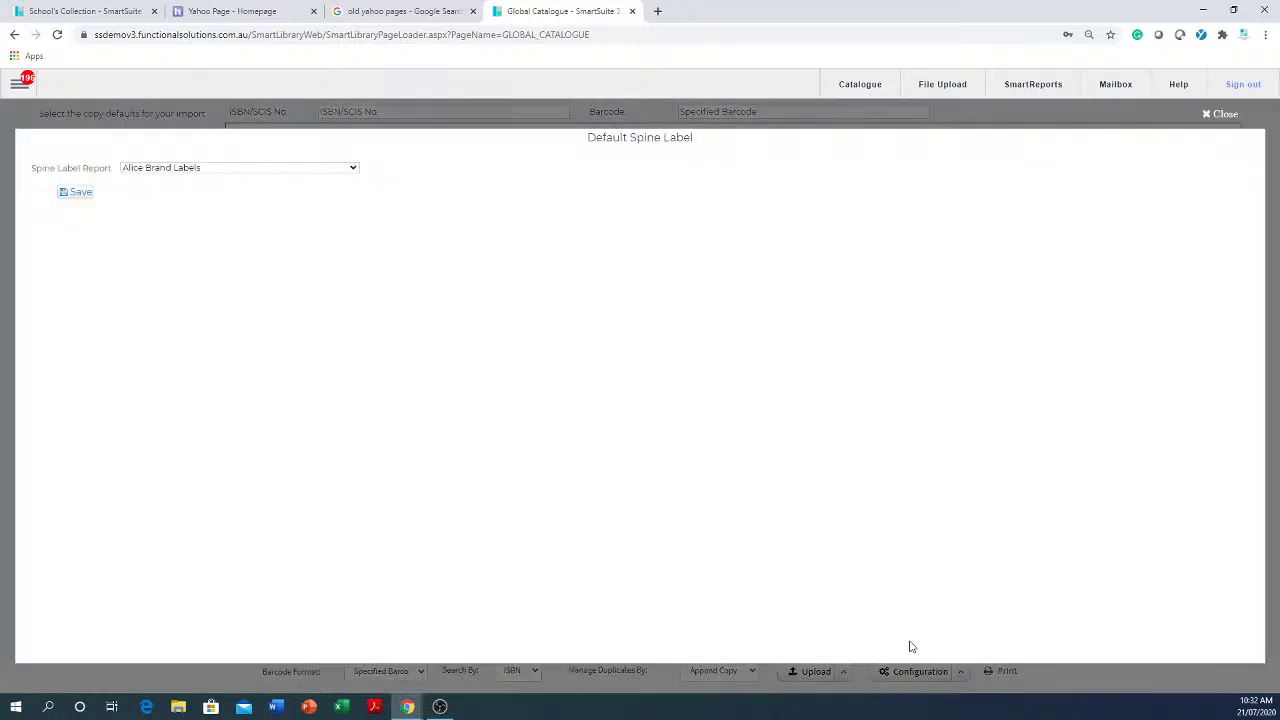
left_click(296, 168)
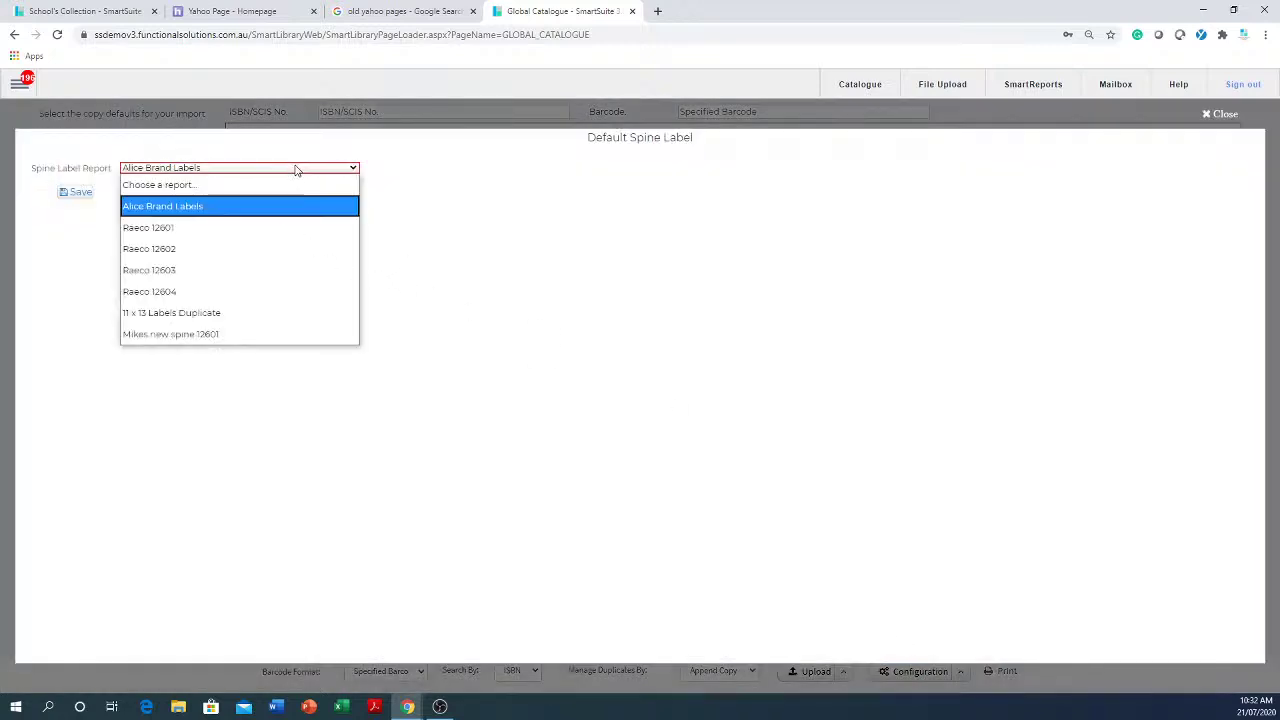
left_click(299, 432)
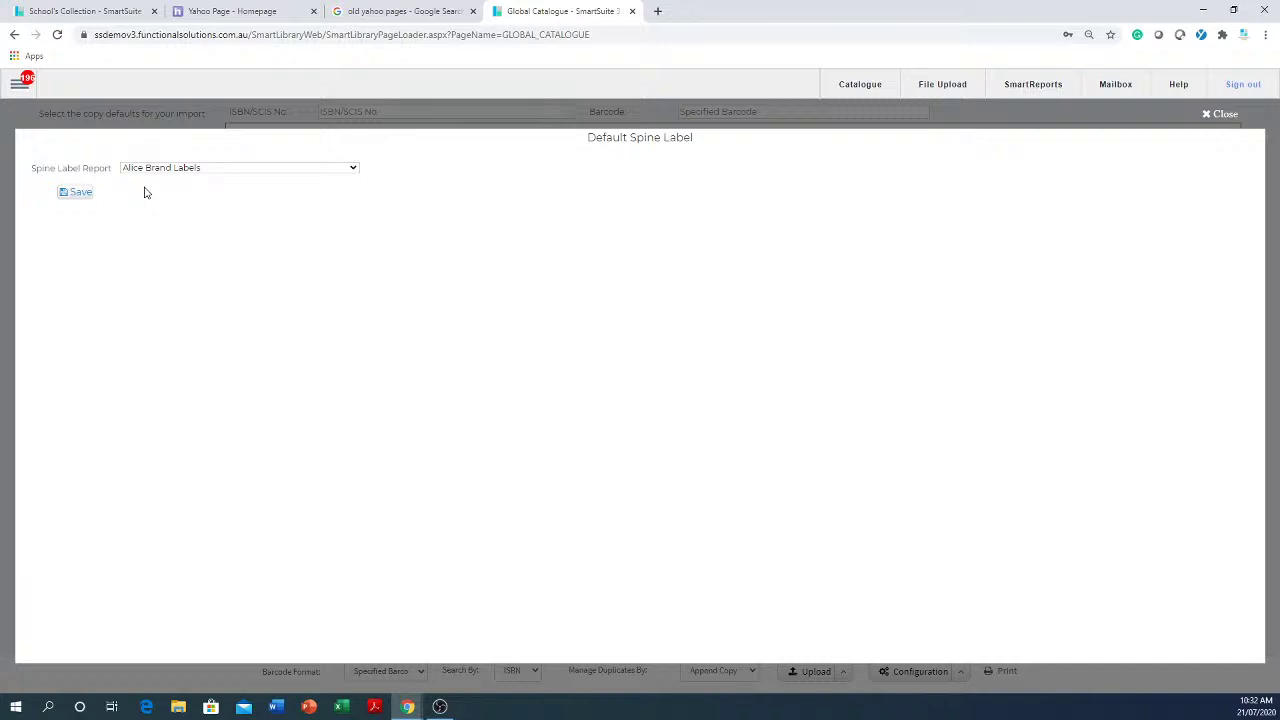
left_click(195, 172)
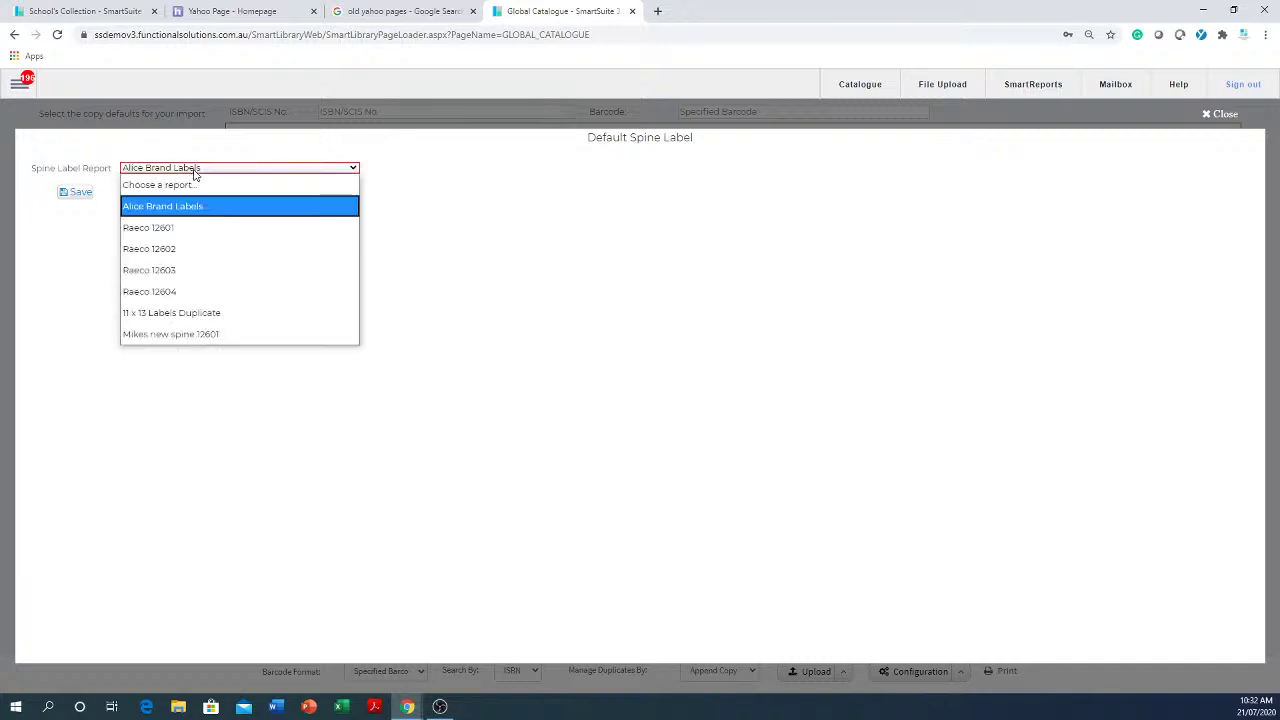
left_click(466, 253)
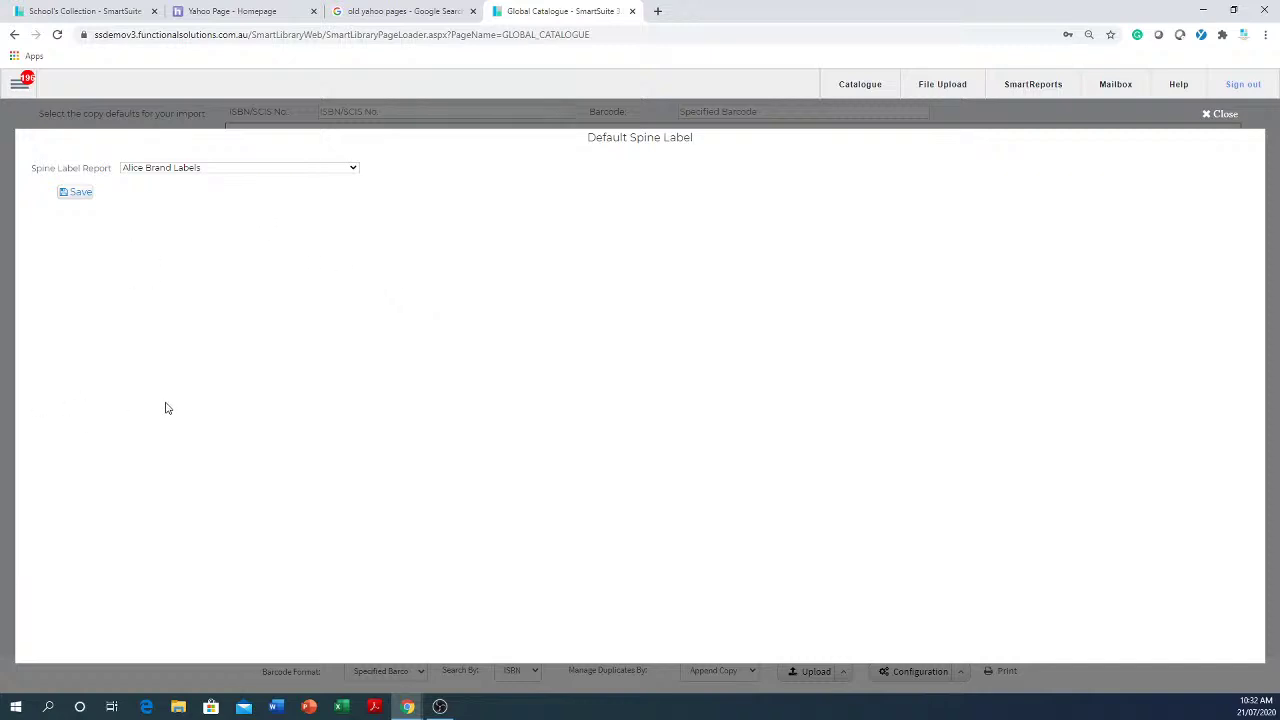
left_click(1208, 116)
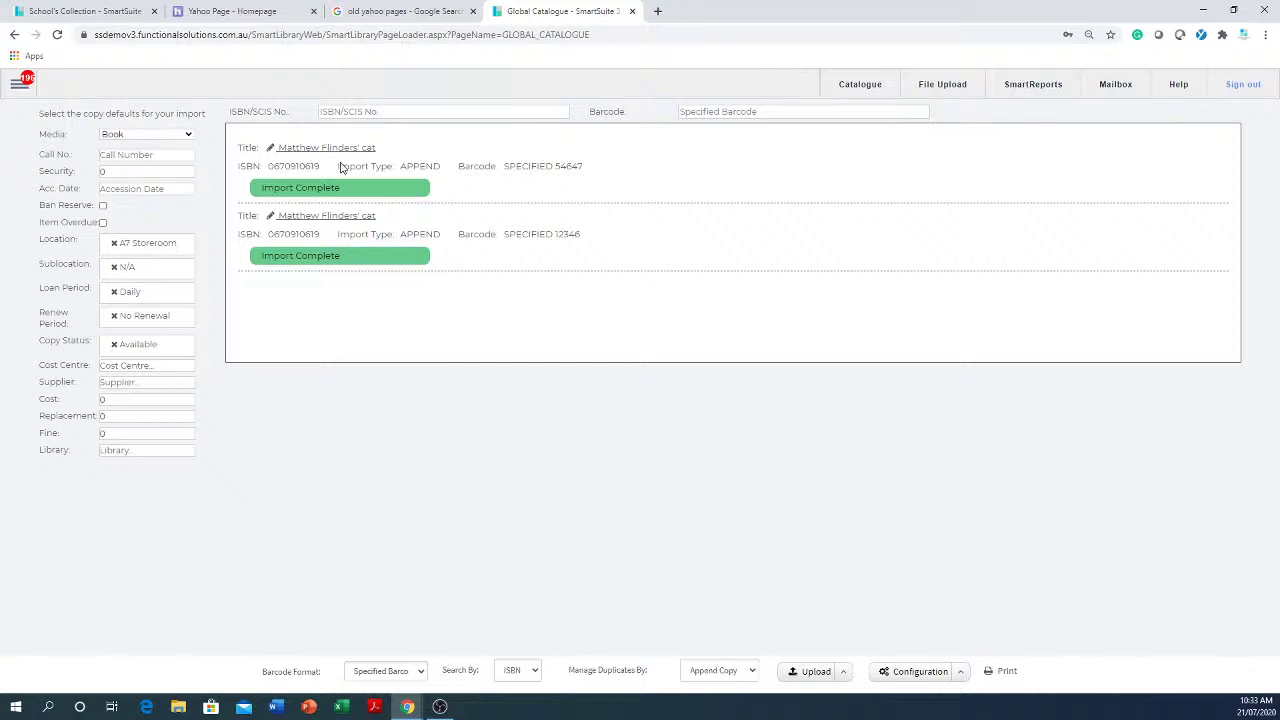
left_click(16, 88)
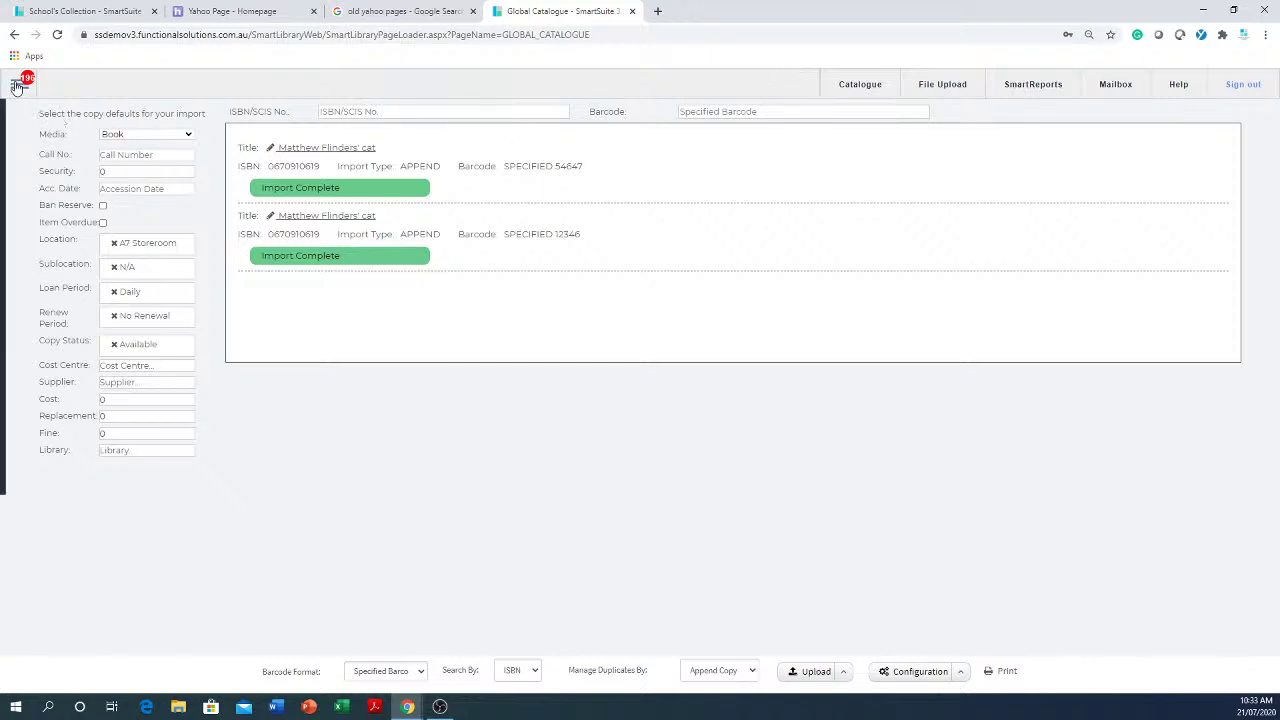
- Go to Circulation, toggle to Return mode and back to Loan mode
mouse_move(45, 269)
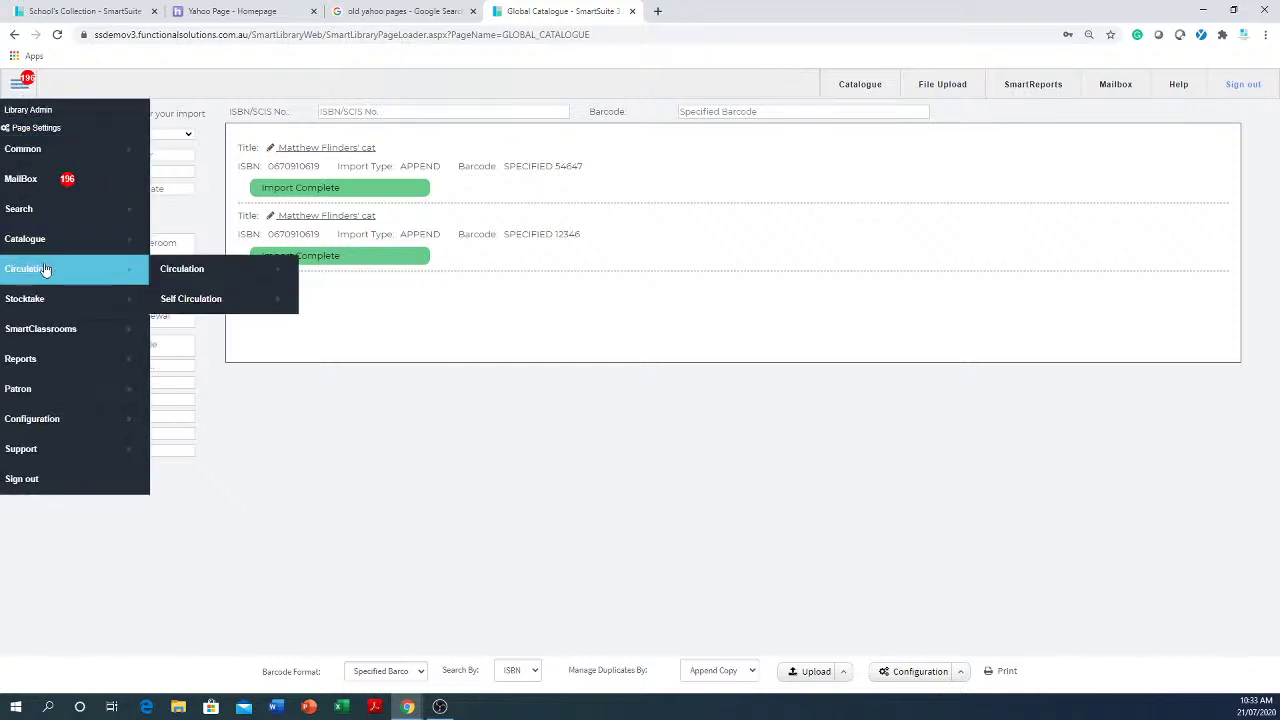
left_click(232, 271)
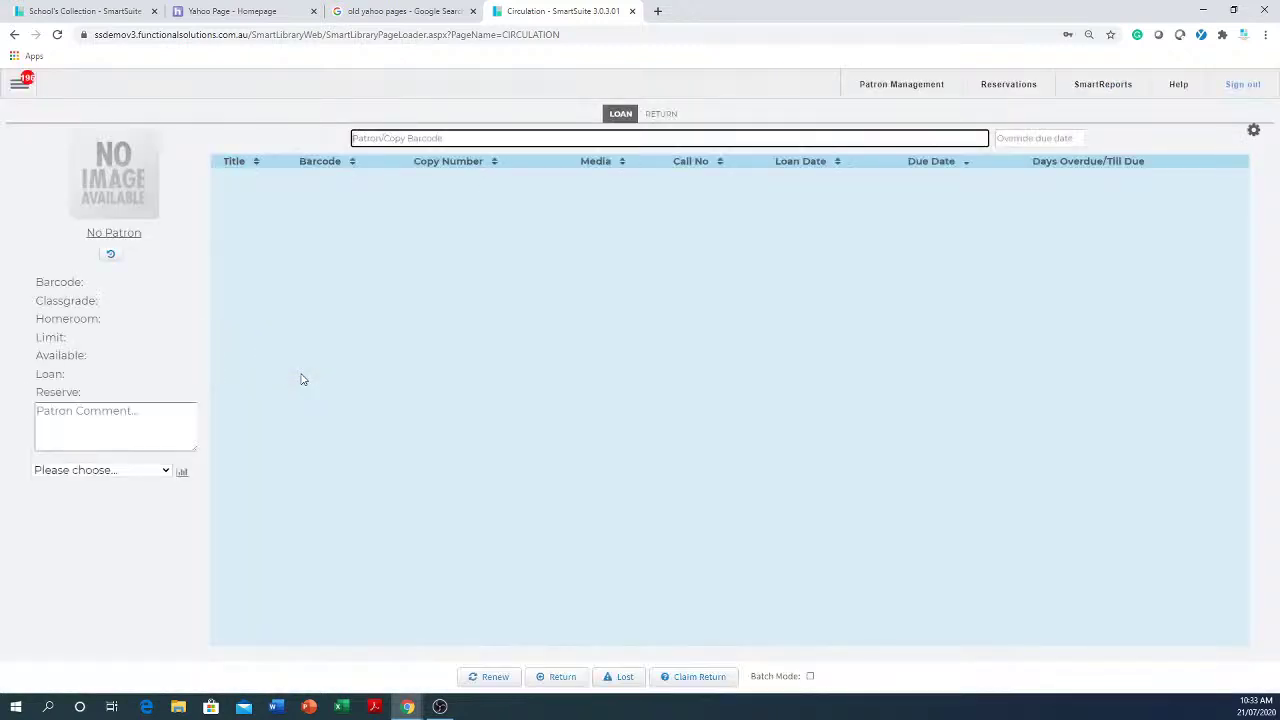
left_click(663, 116)
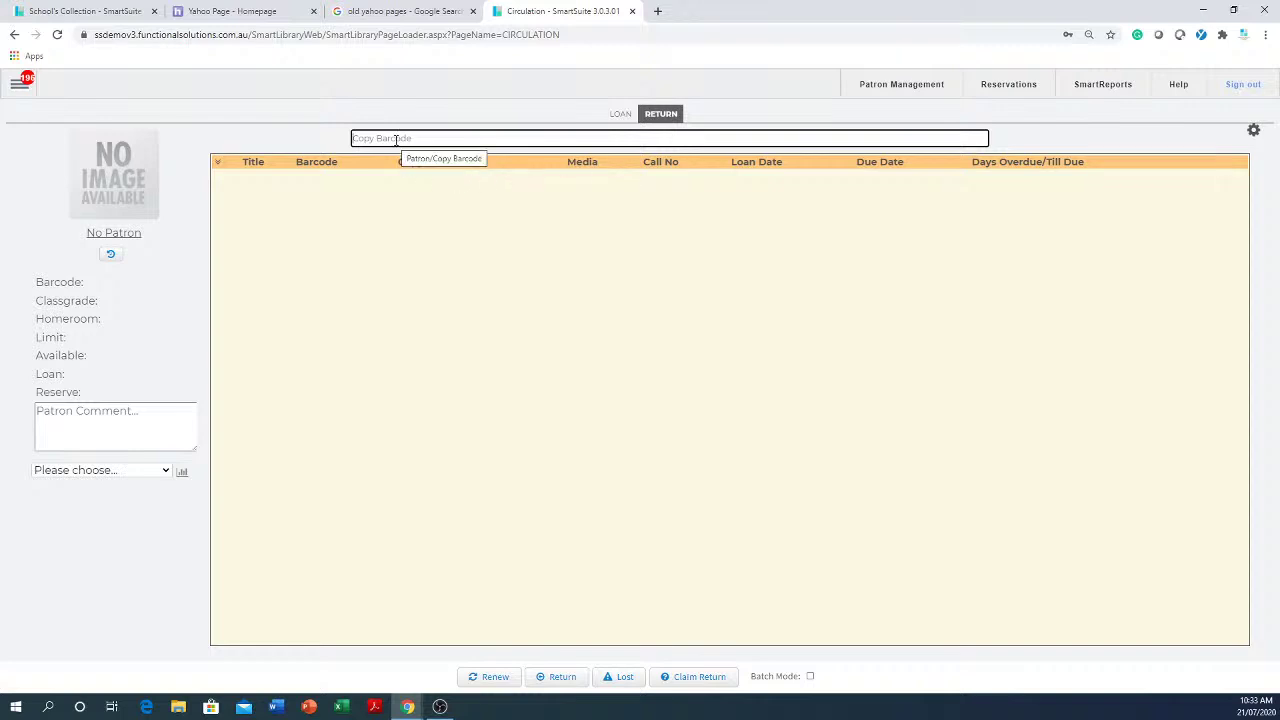
left_click(620, 115)
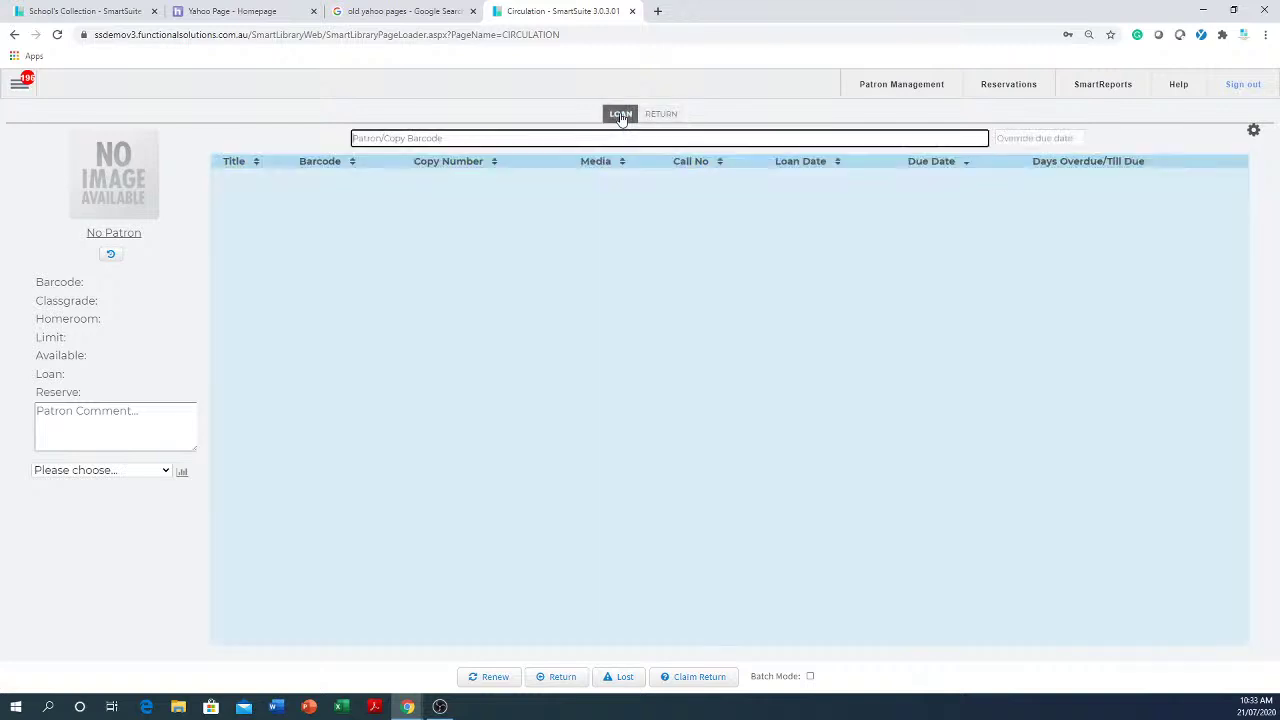
- Search patrons by surname and load the Year 12 patron from homeroom 11C
type("smith")
key("Return")
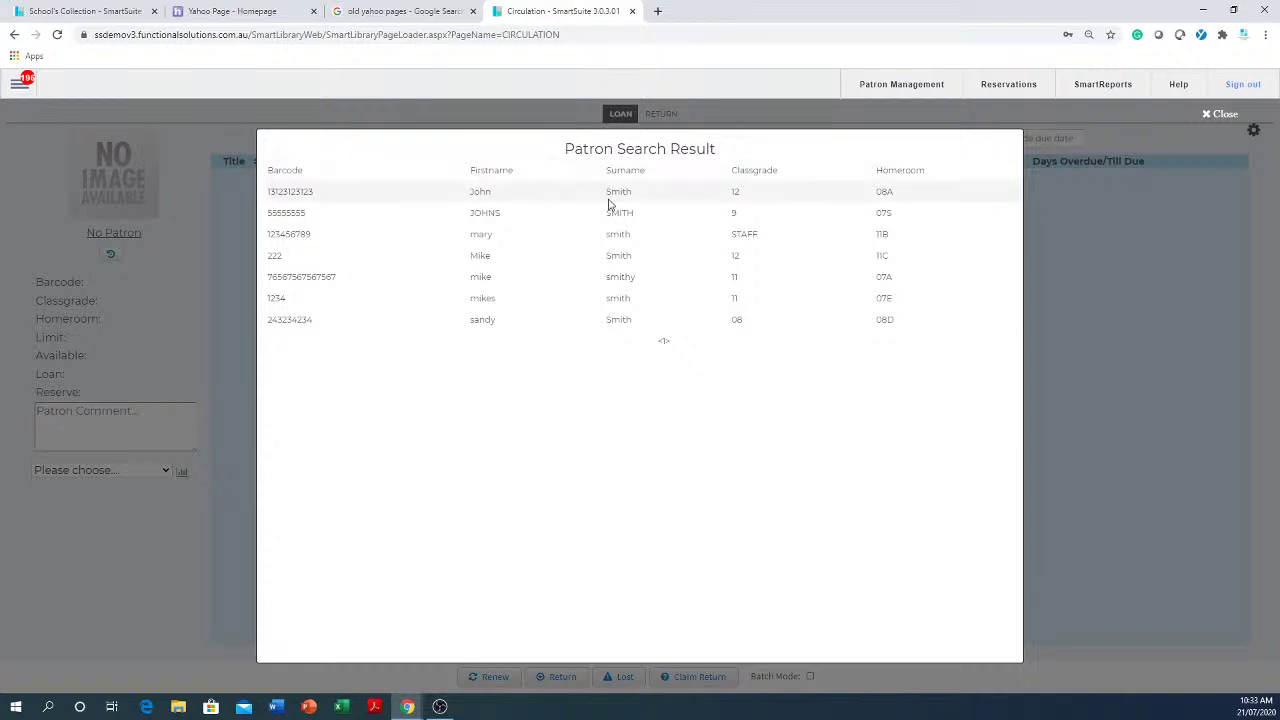
left_click(625, 256)
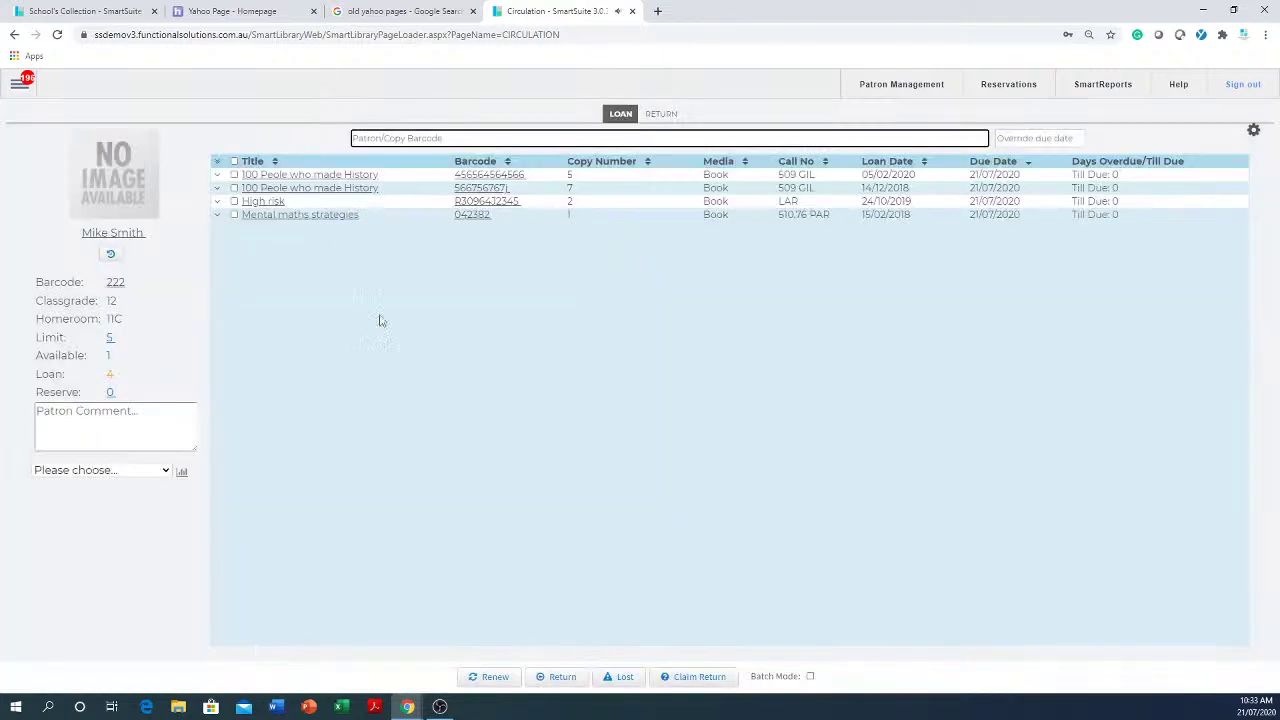
- Lend copies with barcodes 77 and 88, accepting the borrowing-limit warning
left_click(417, 128)
left_click(415, 137)
left_click(413, 138)
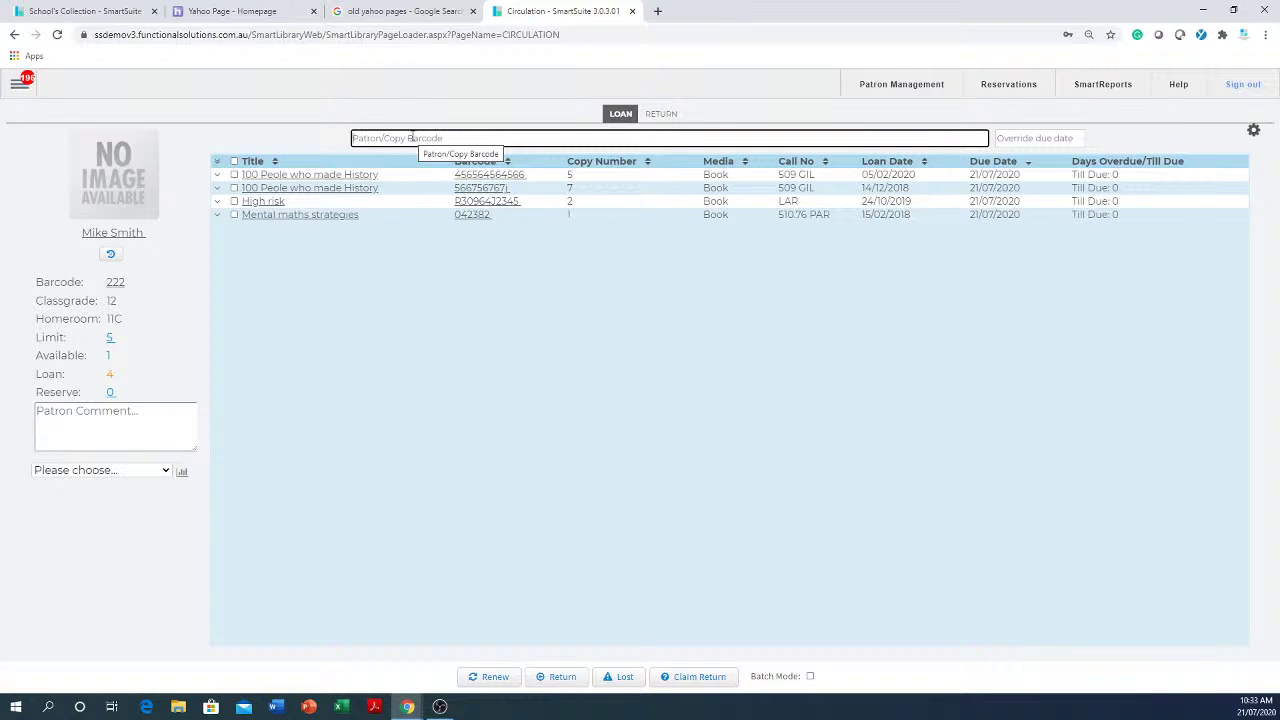
type("77")
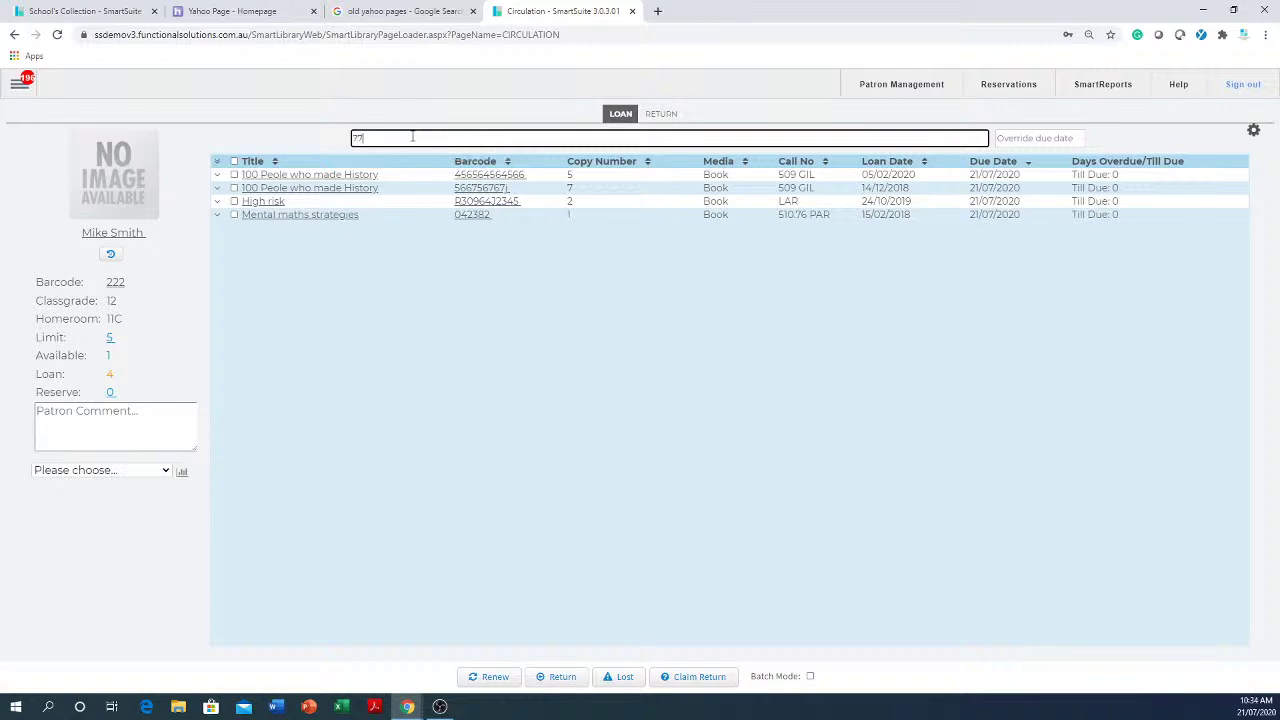
key("Return")
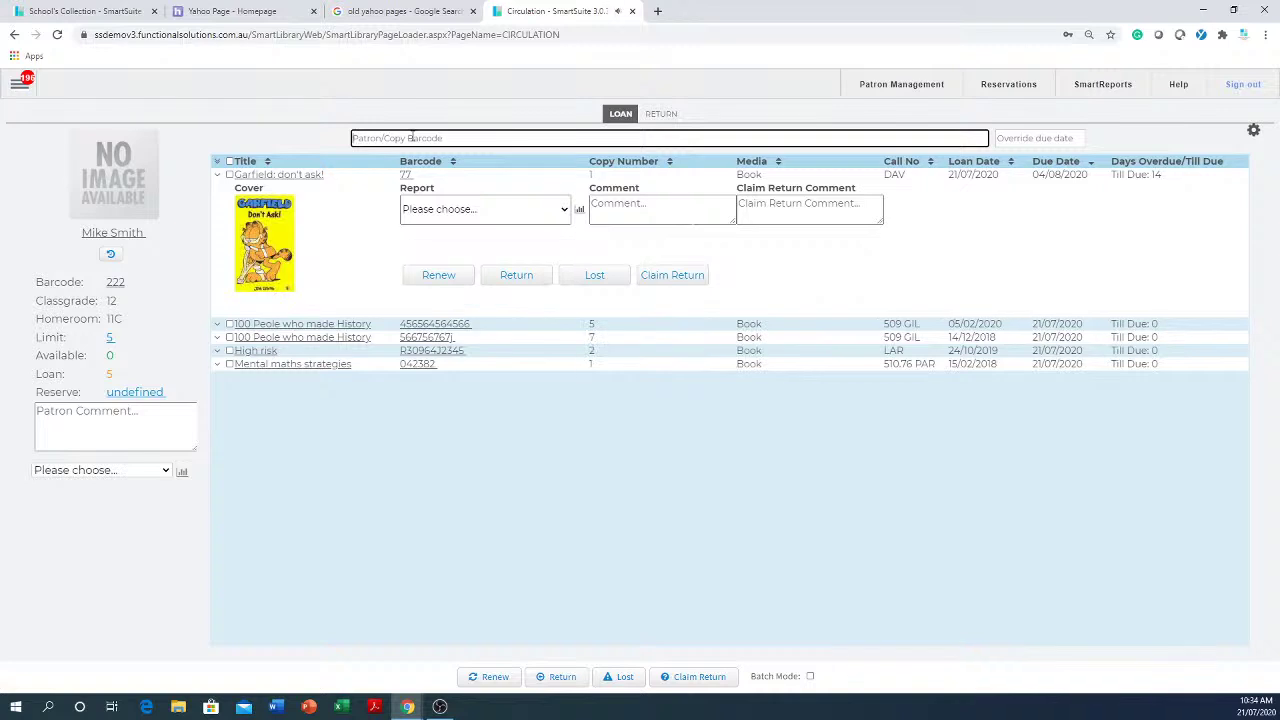
type("88")
key("Return")
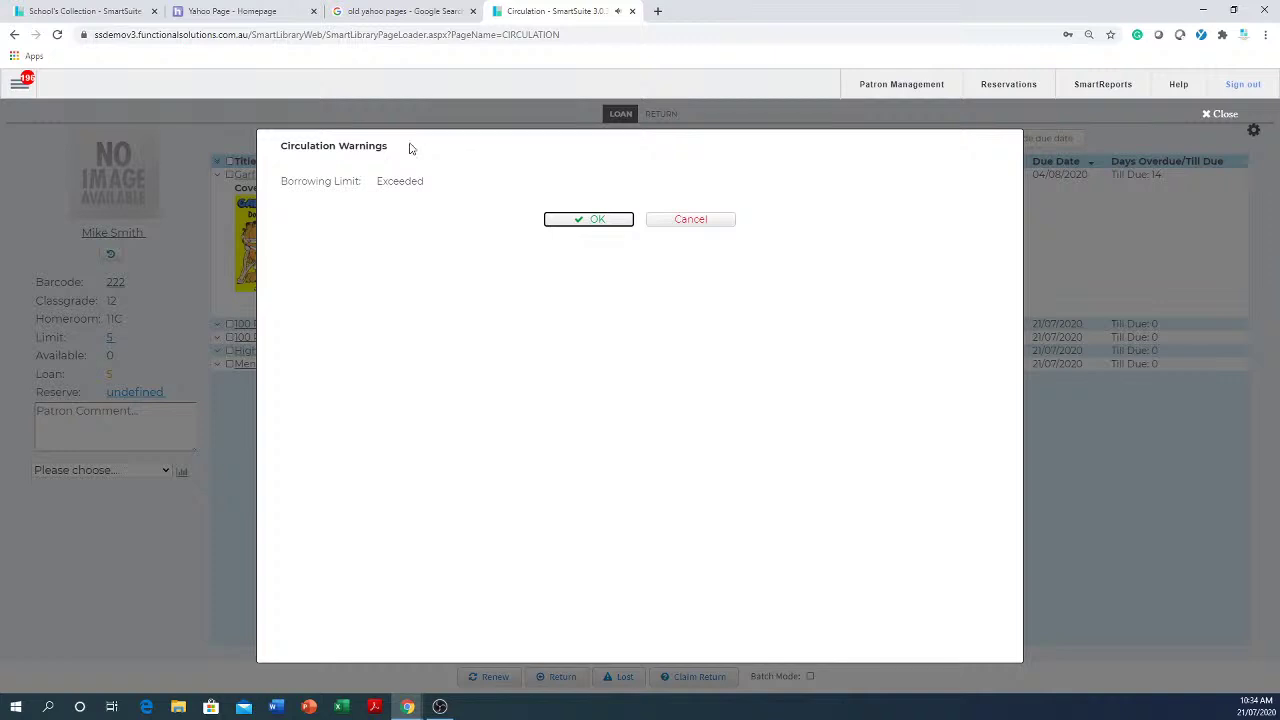
left_click(579, 220)
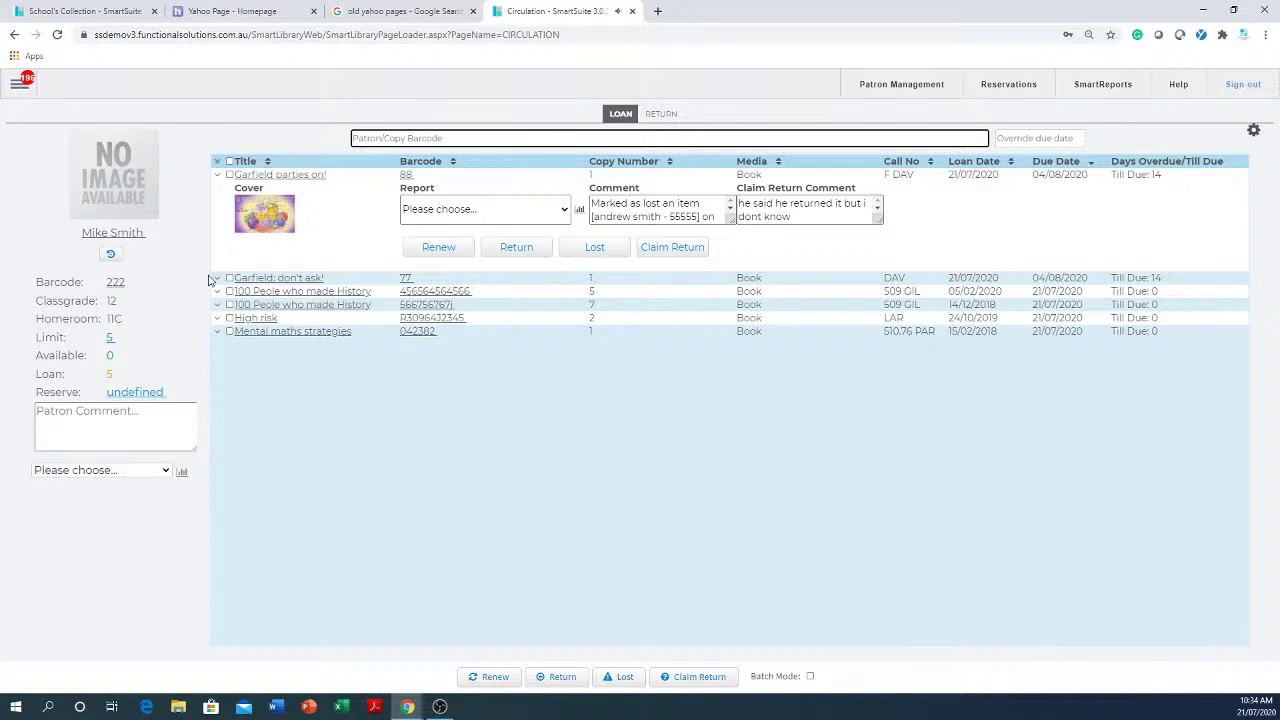
left_click(219, 175)
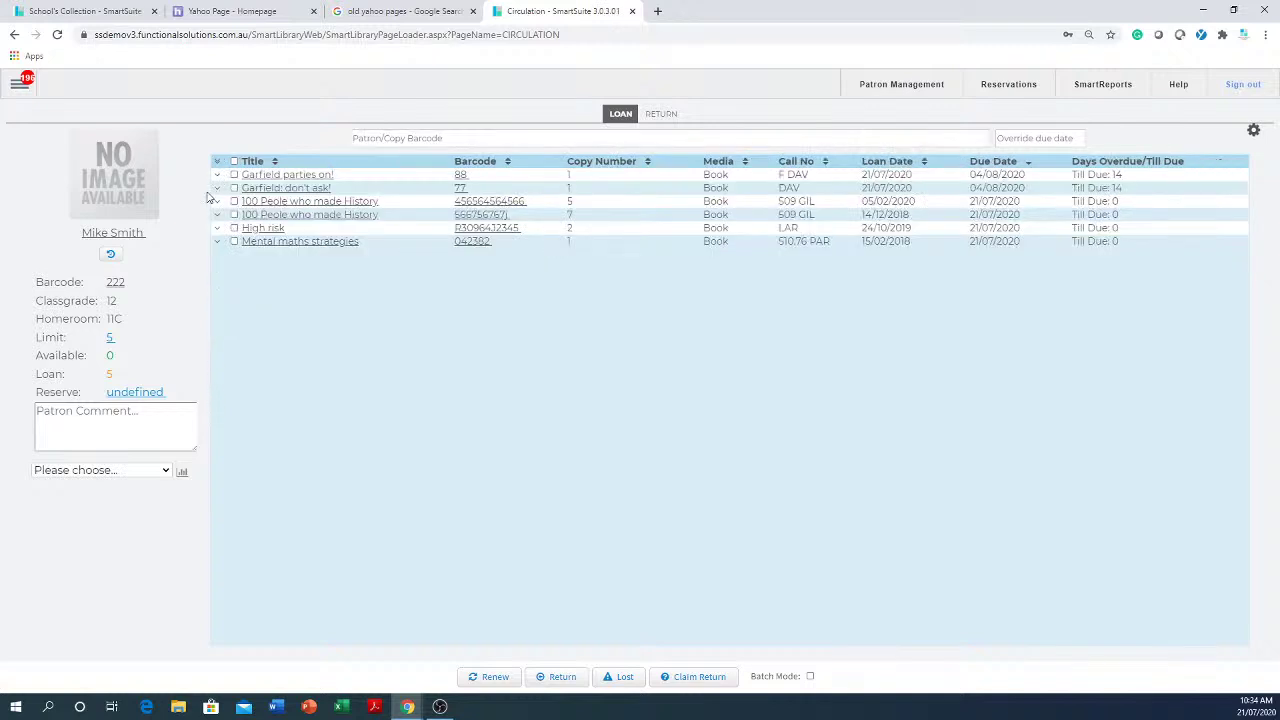
left_click(217, 201)
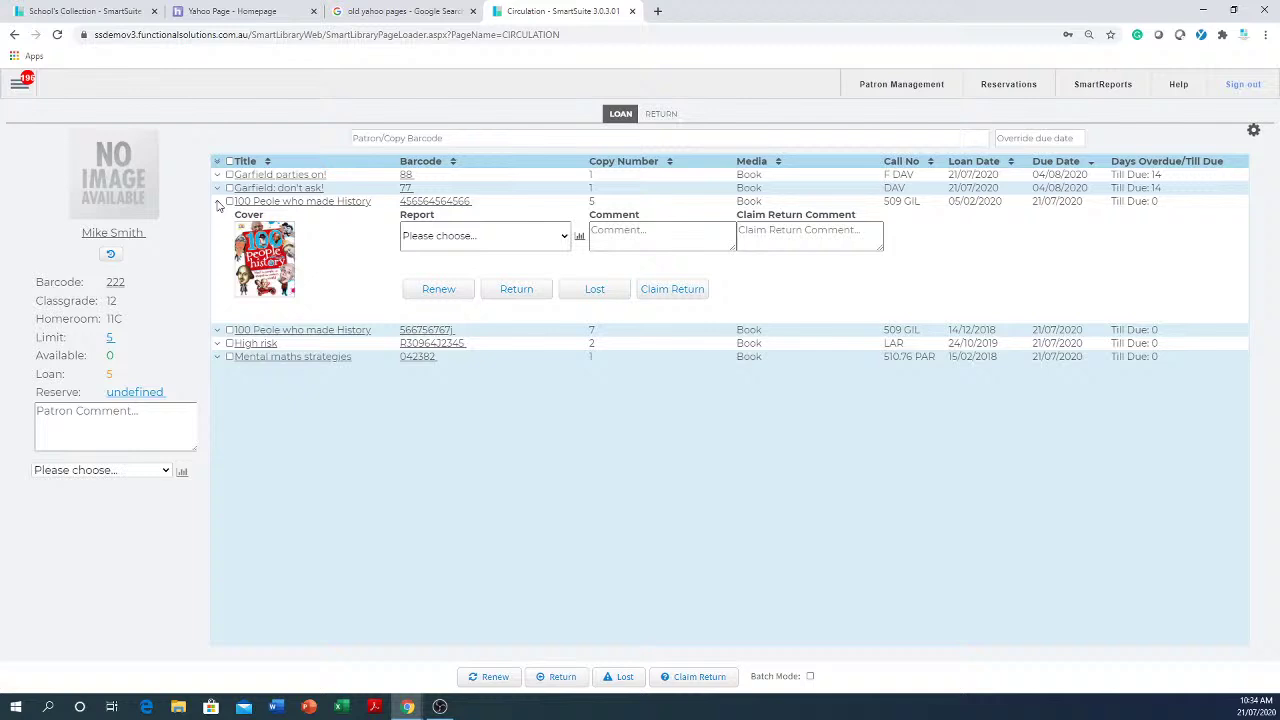
left_click(218, 331)
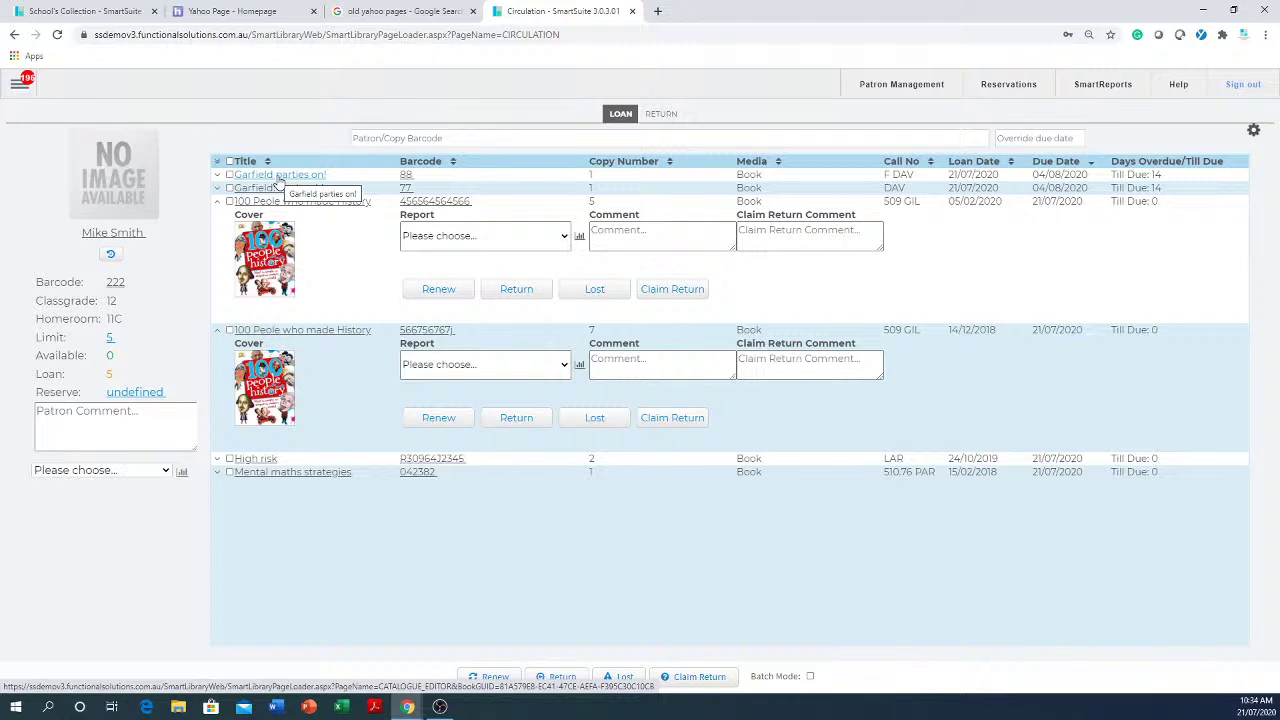
left_click(217, 330)
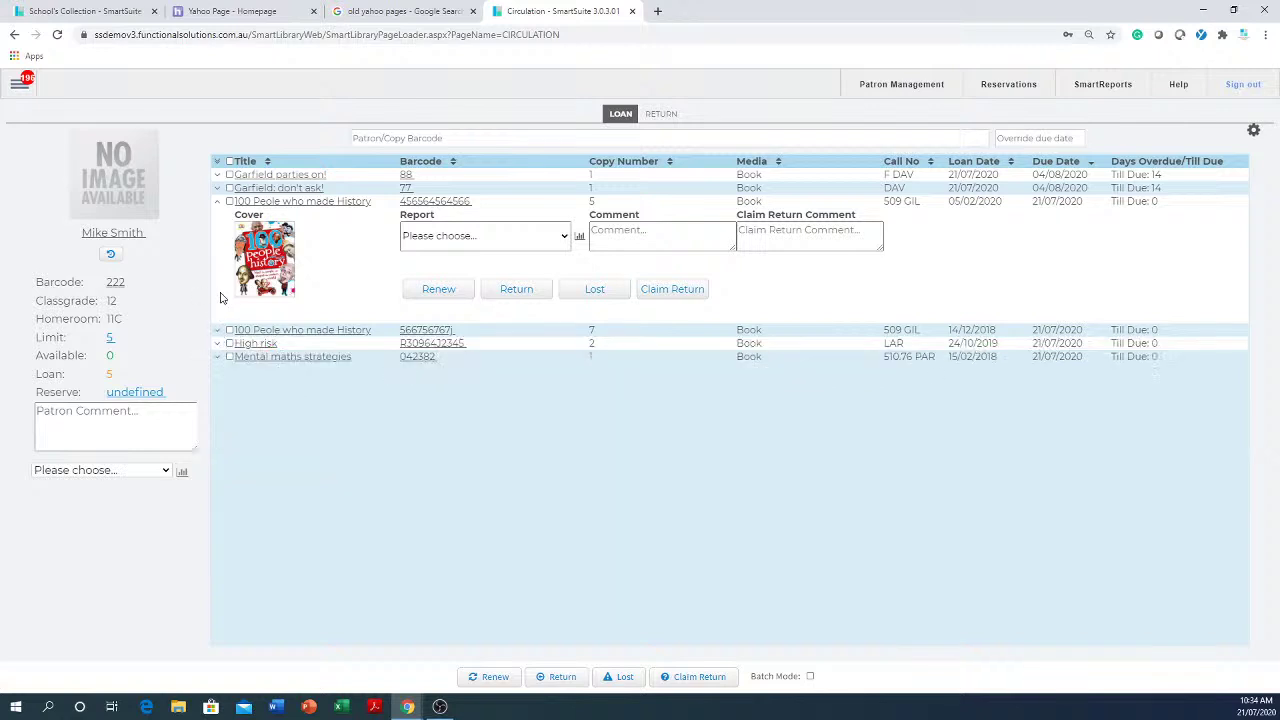
left_click(218, 202)
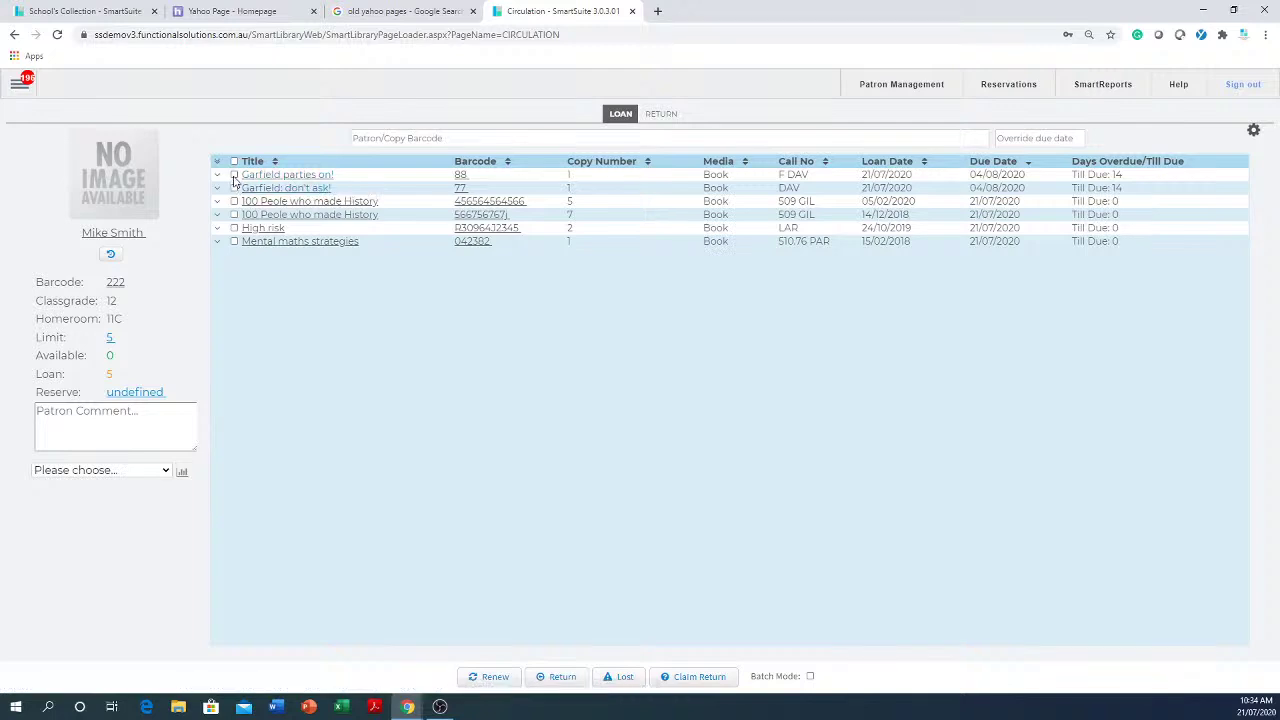
- Set override due date 23/09/2020, renew Garfield parties on!, then renew all loans
left_click(1042, 140)
left_click(1108, 164)
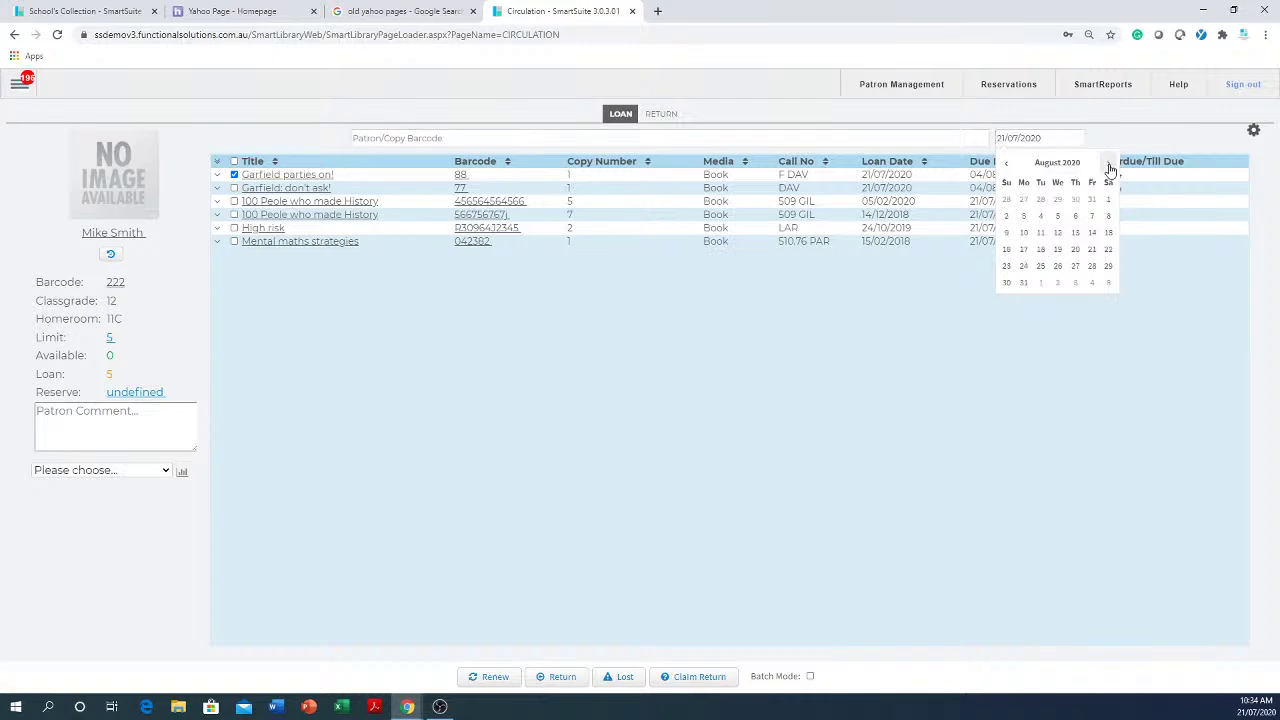
left_click(1108, 165)
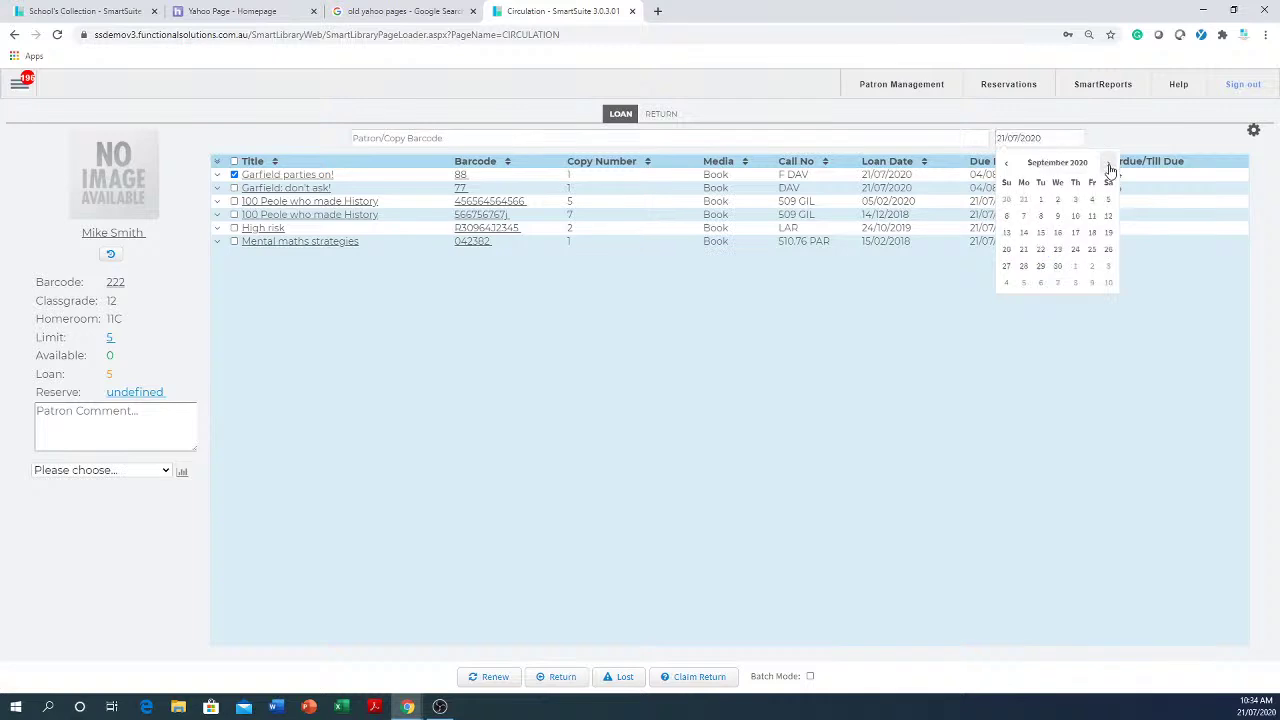
left_click(1059, 250)
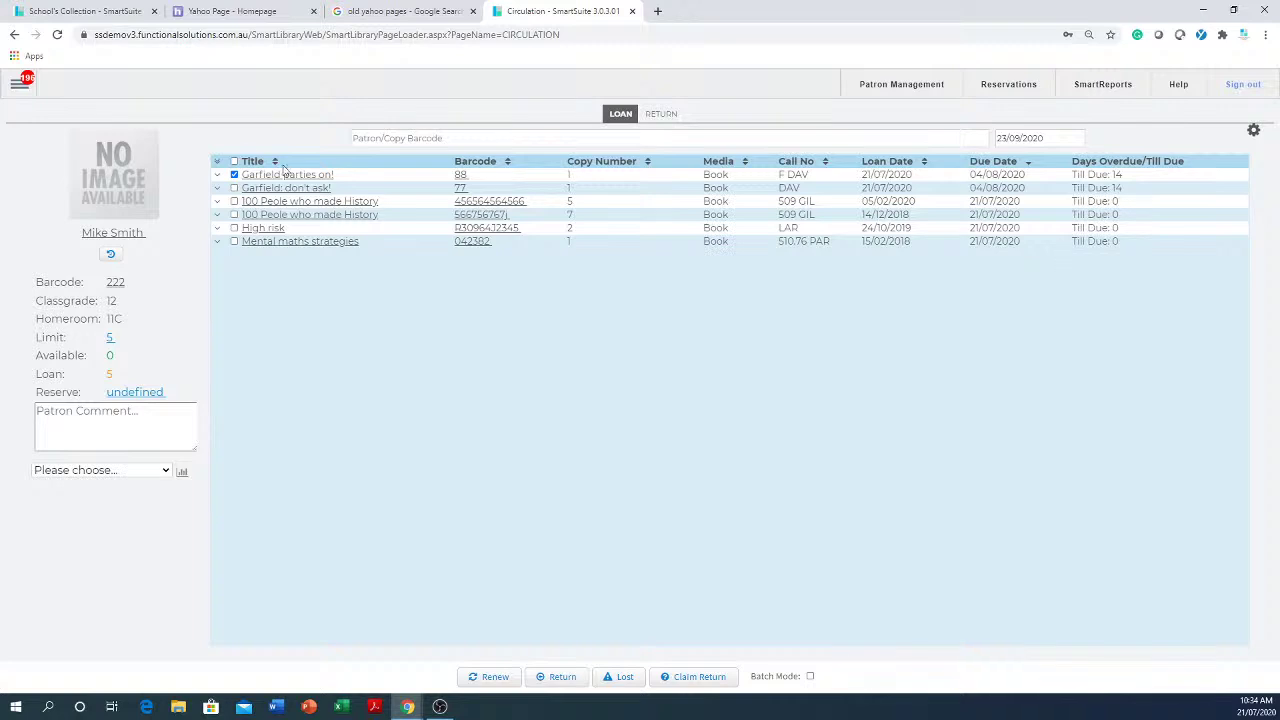
left_click(491, 678)
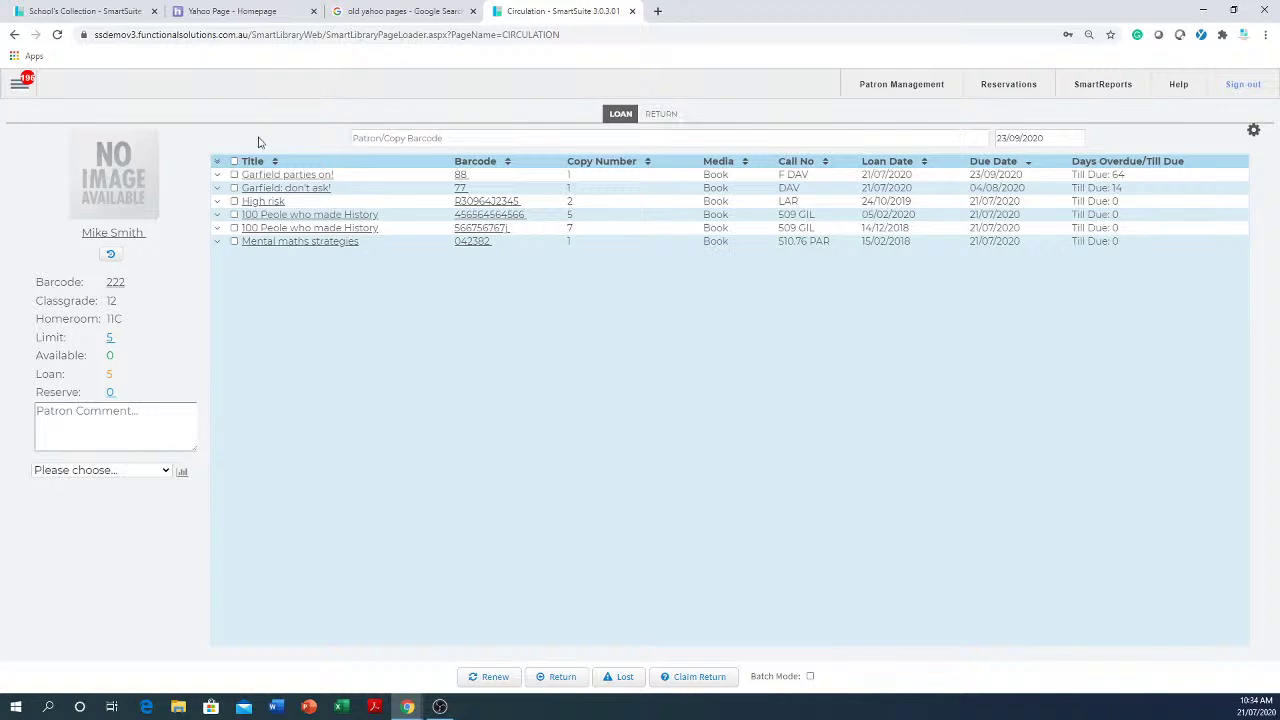
left_click(234, 161)
left_click(490, 677)
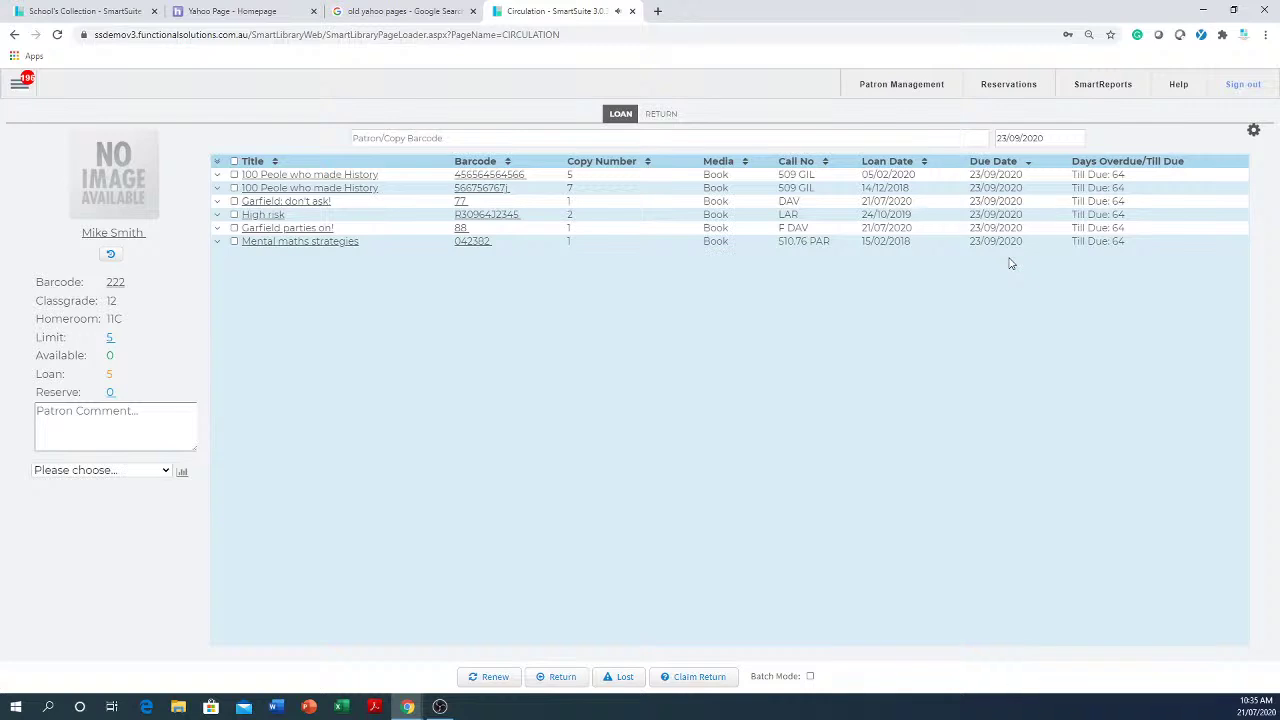
- Clear the override due date and switch Circulation to Return mode
left_click(1063, 137)
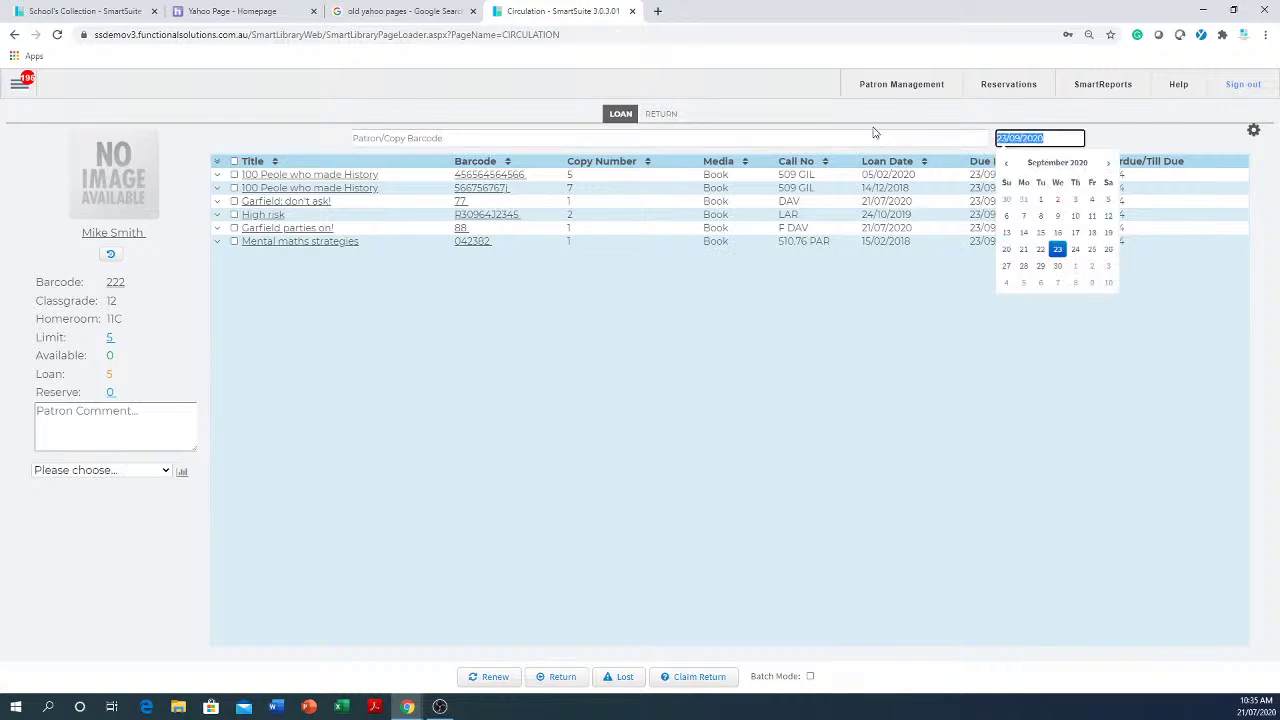
key("BackSpace")
left_click(465, 293)
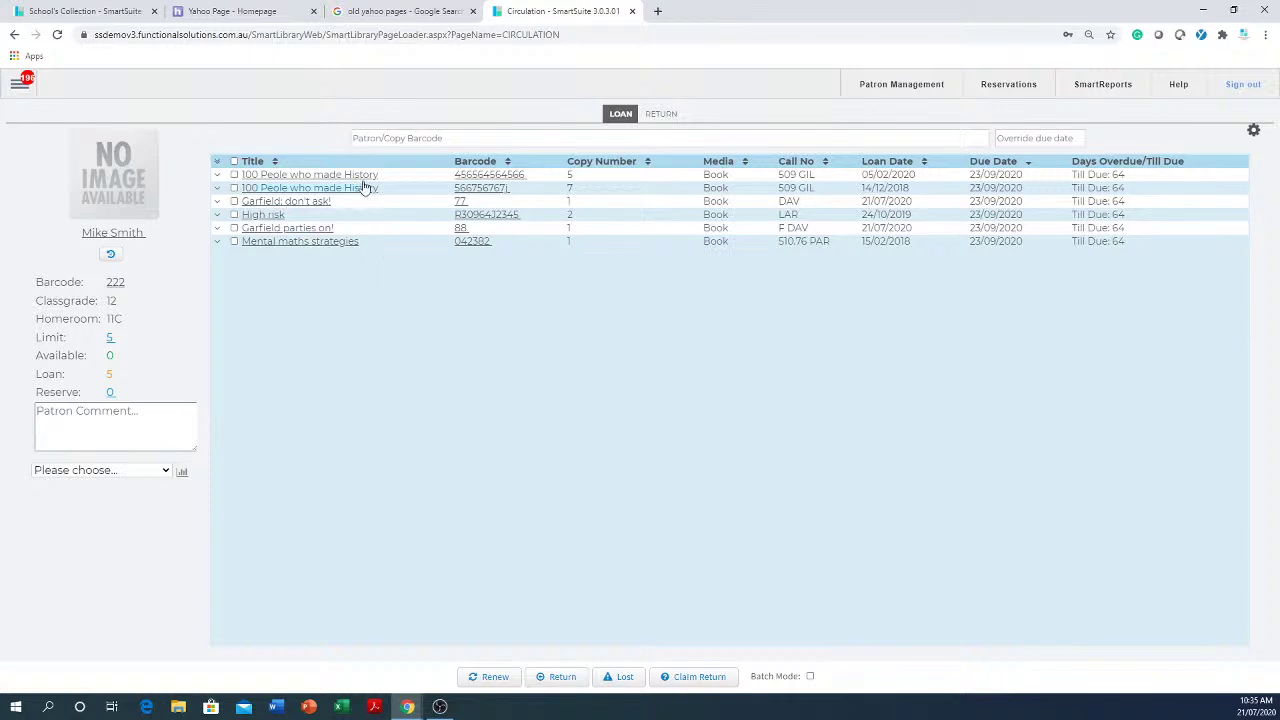
left_click(661, 115)
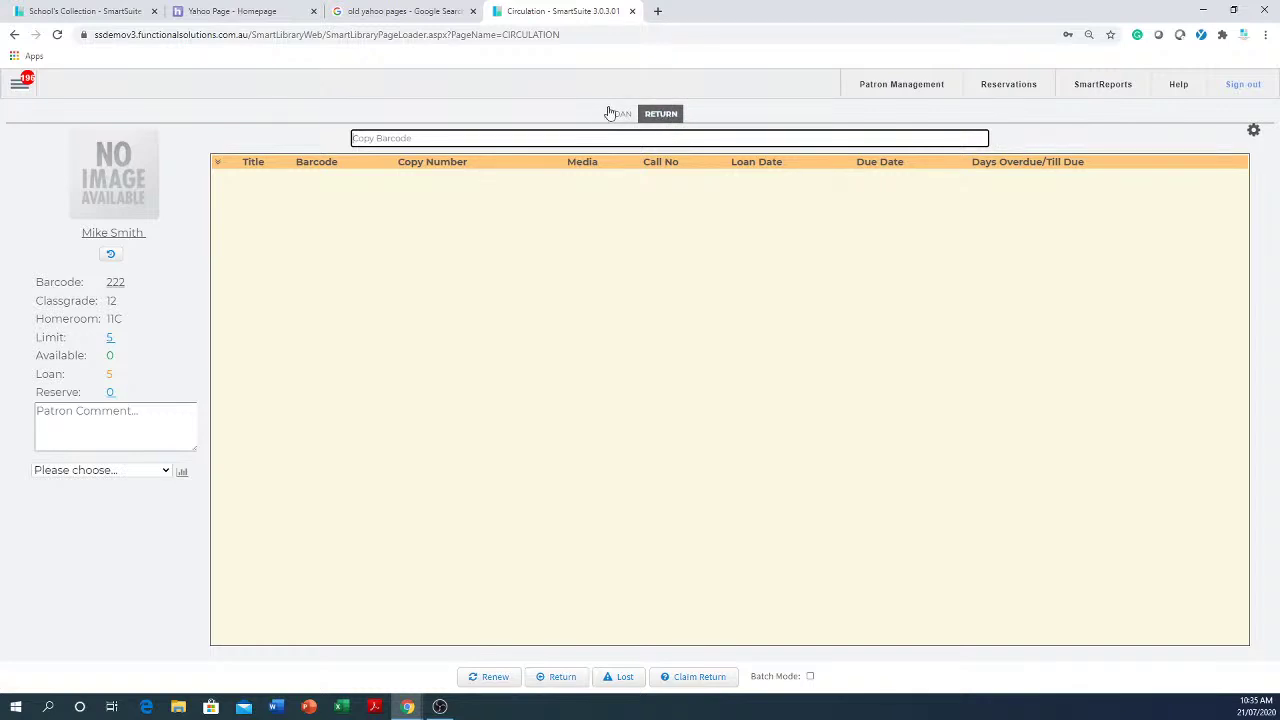
- Try renewing copy 7 of 100 Peole who made History to 11/05/2020; acknowledge the renew-limit refusal
left_click(620, 115)
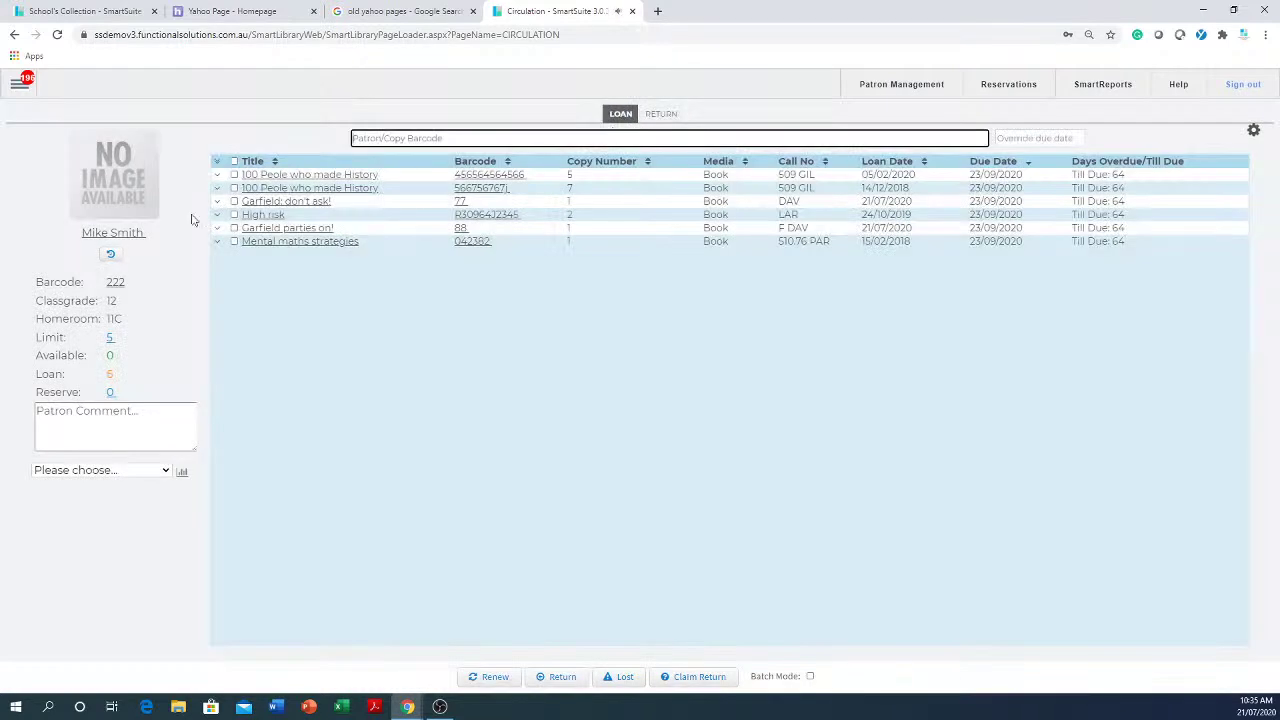
left_click(362, 176)
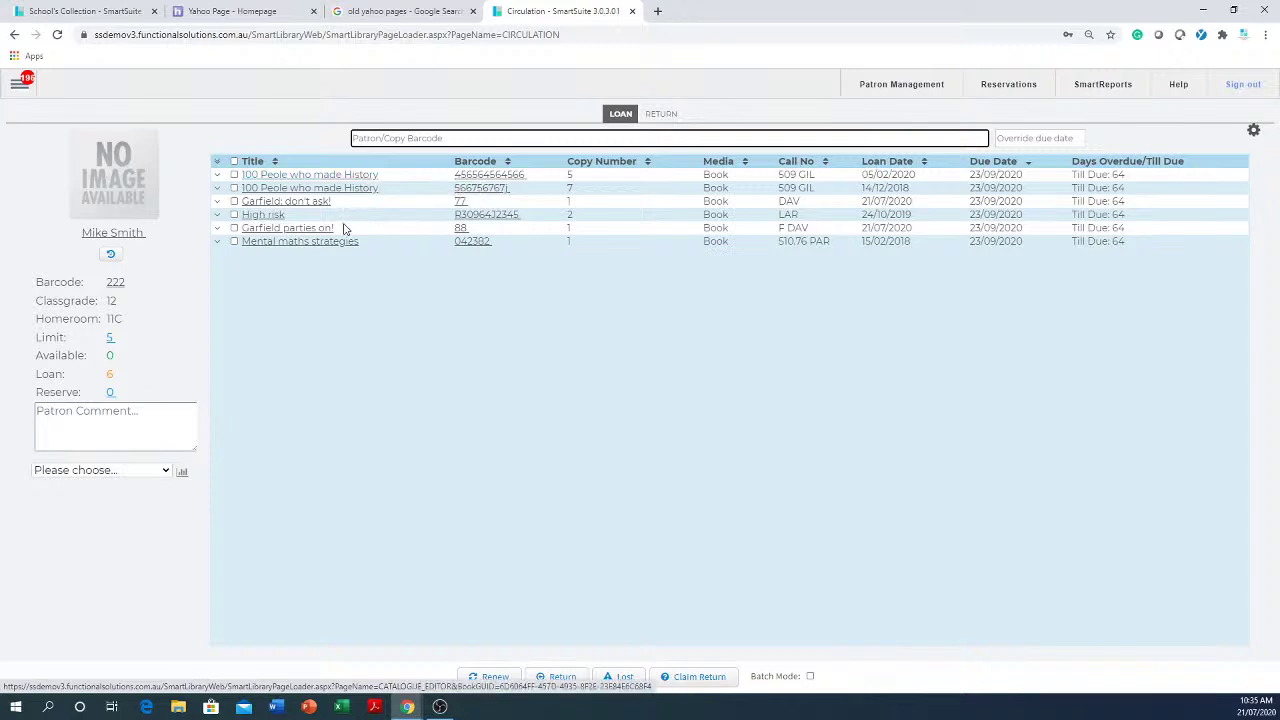
left_click(234, 188)
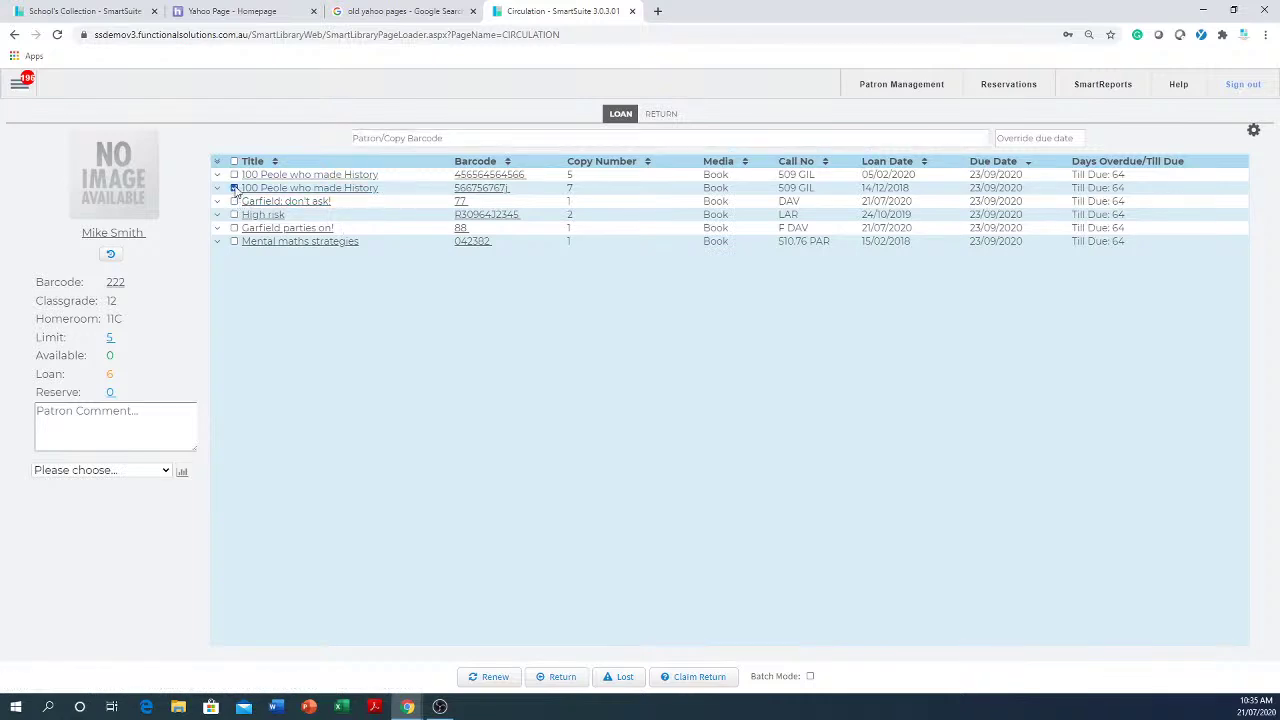
left_click(1019, 144)
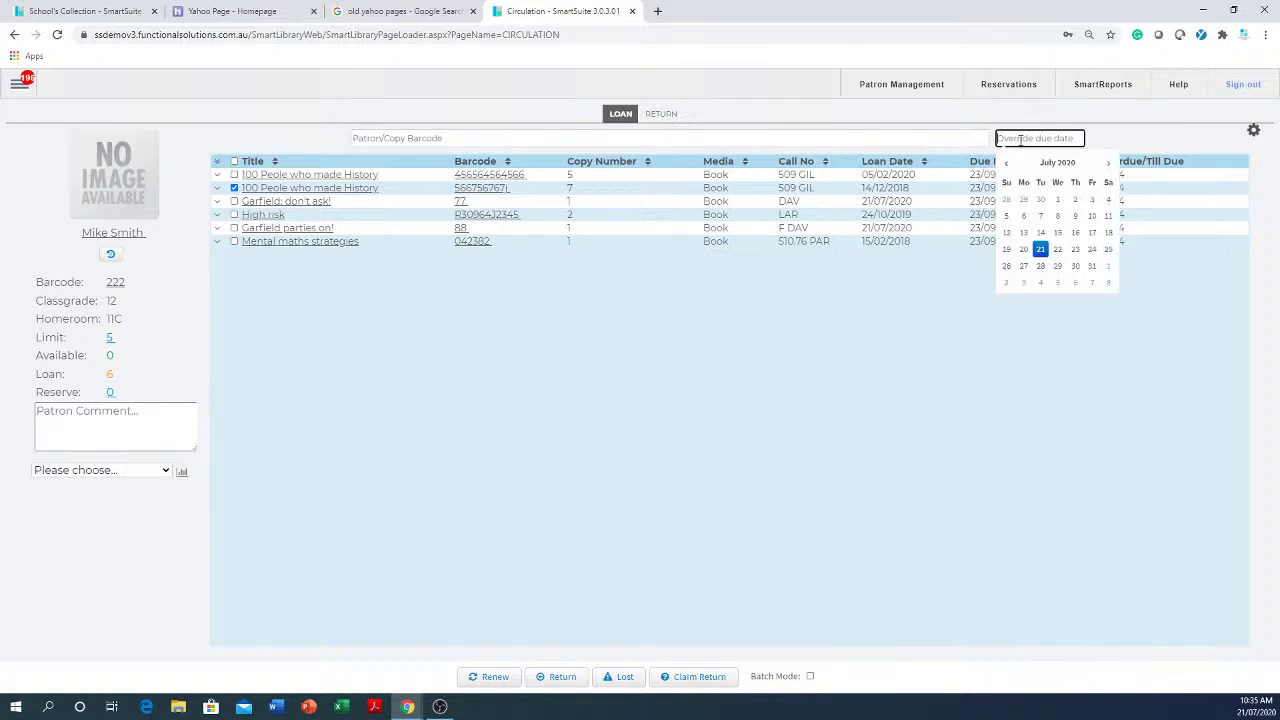
left_click(1006, 163)
left_click(1006, 163)
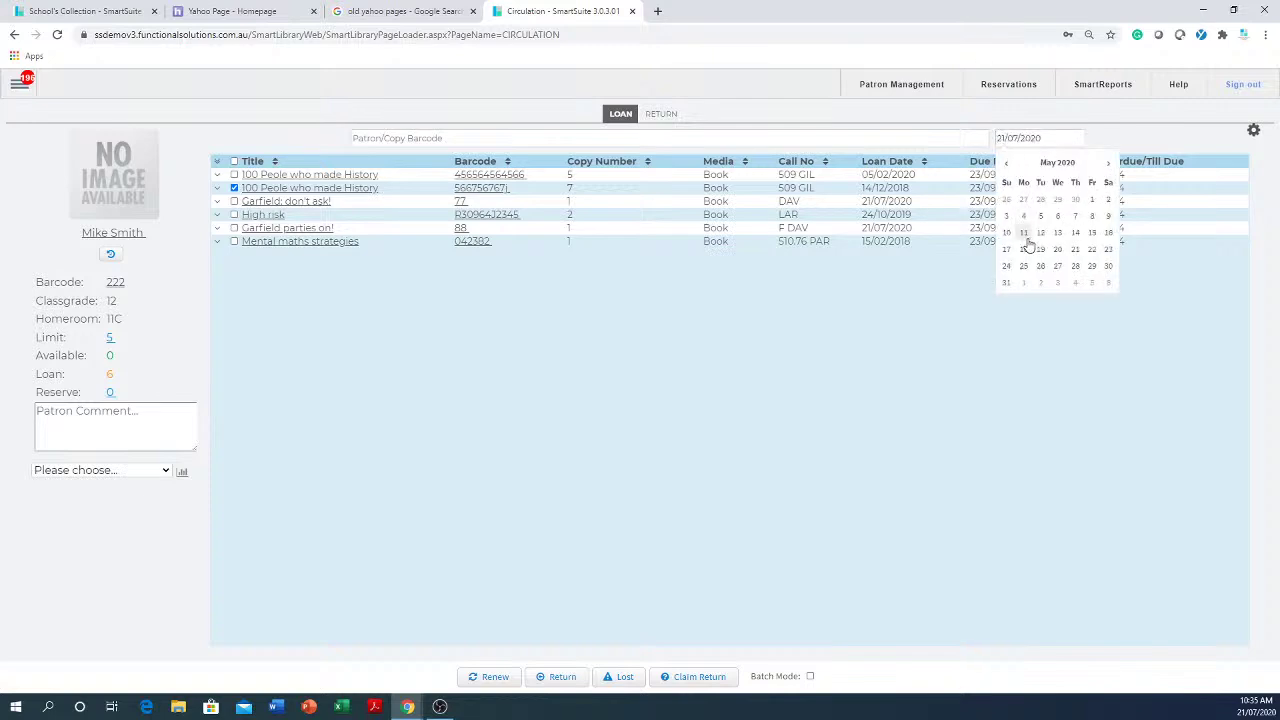
left_click(1024, 232)
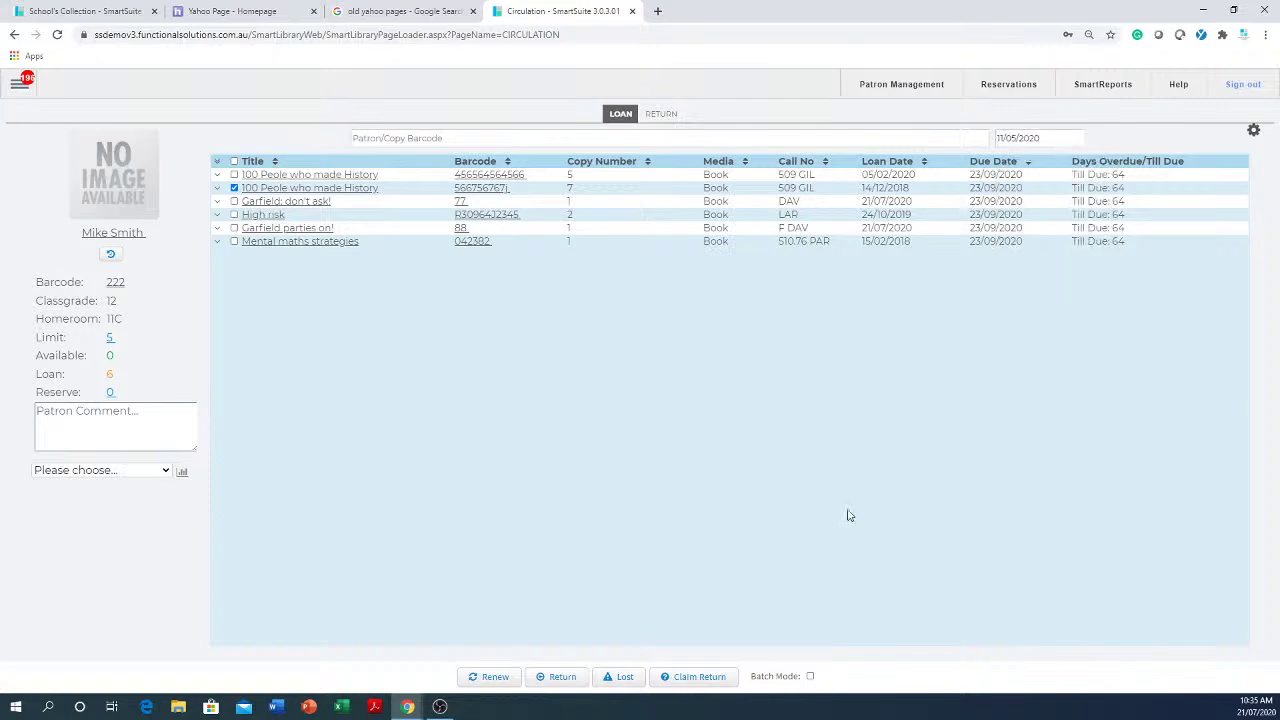
left_click(490, 677)
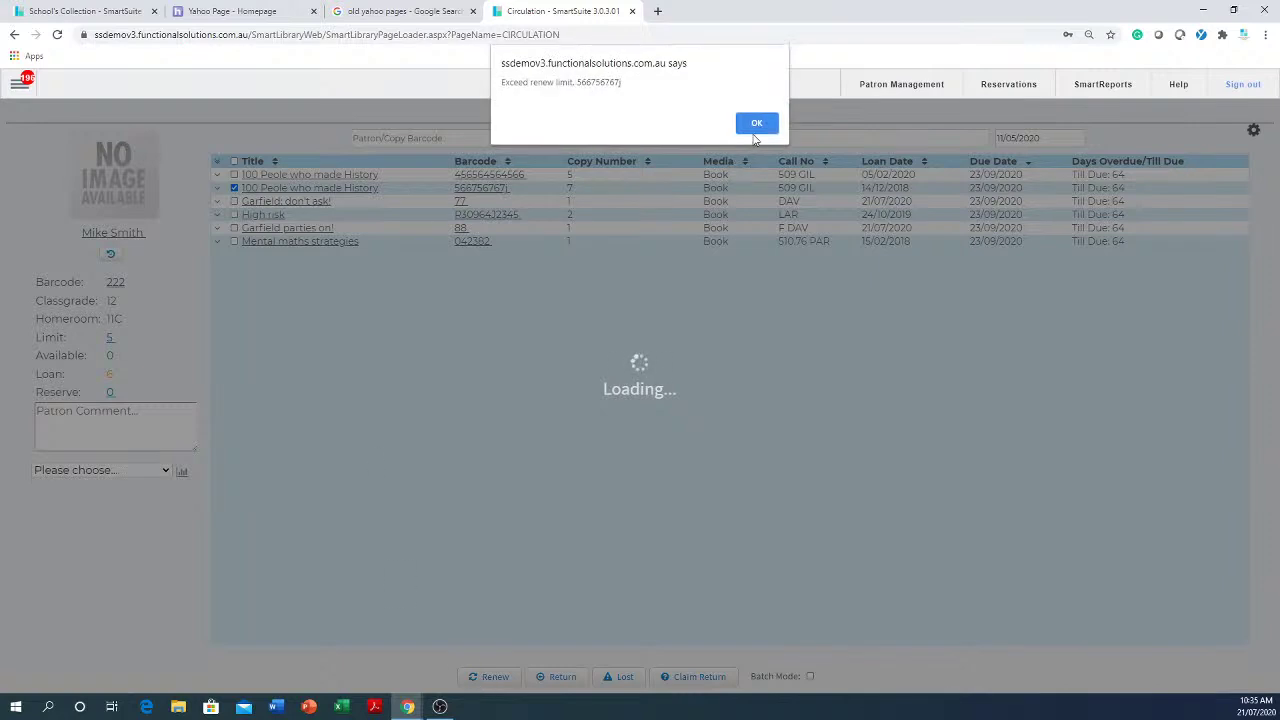
left_click(766, 124)
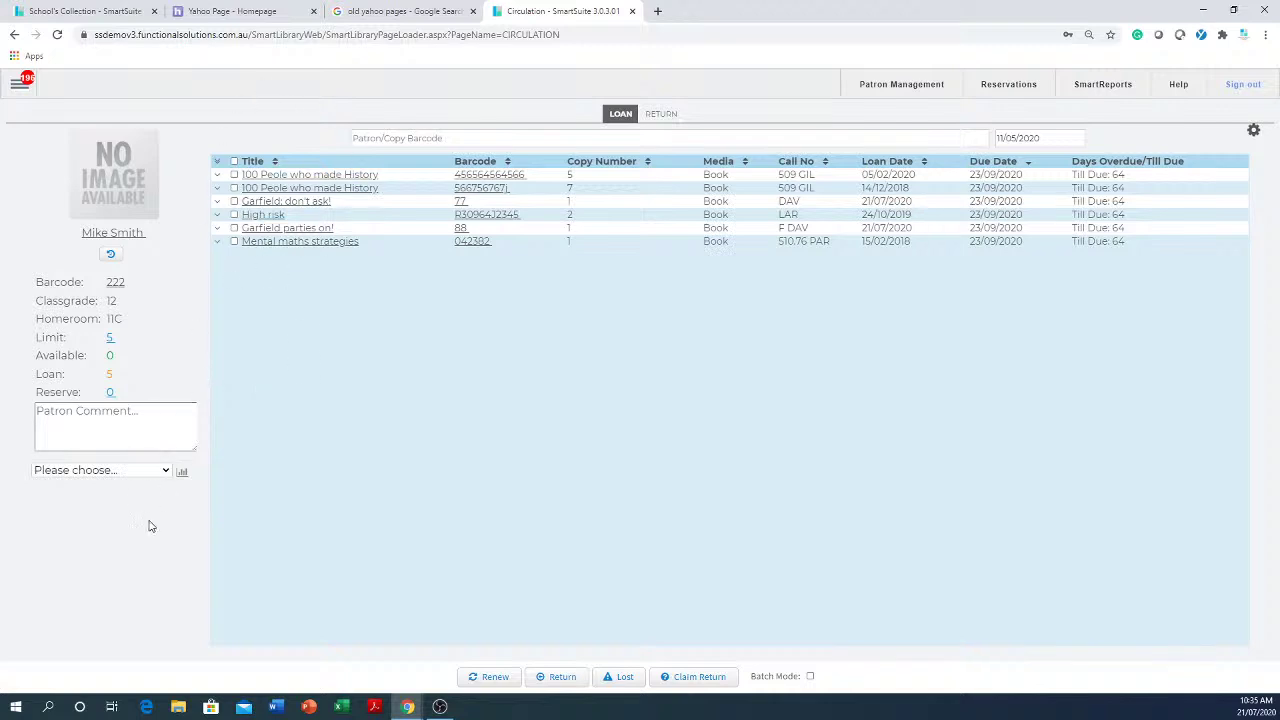
- Run the patron's Current Loans report and dismiss the no-template warning
left_click(165, 472)
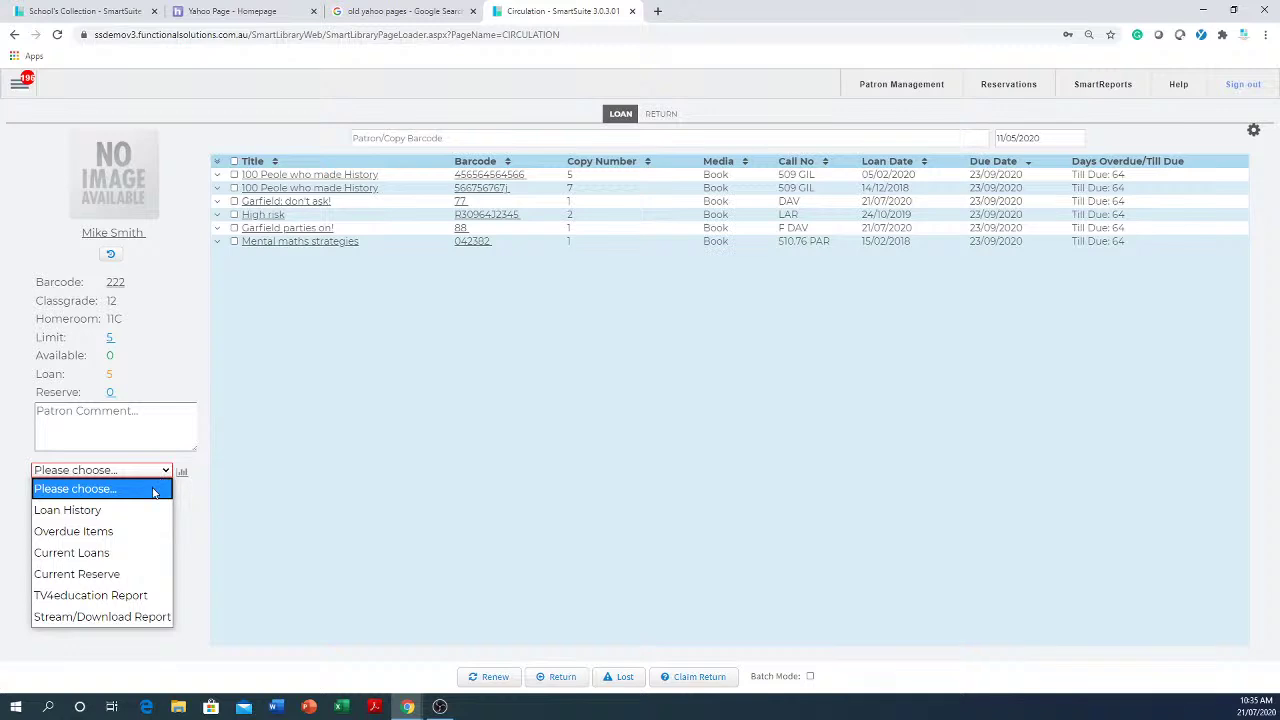
left_click(103, 554)
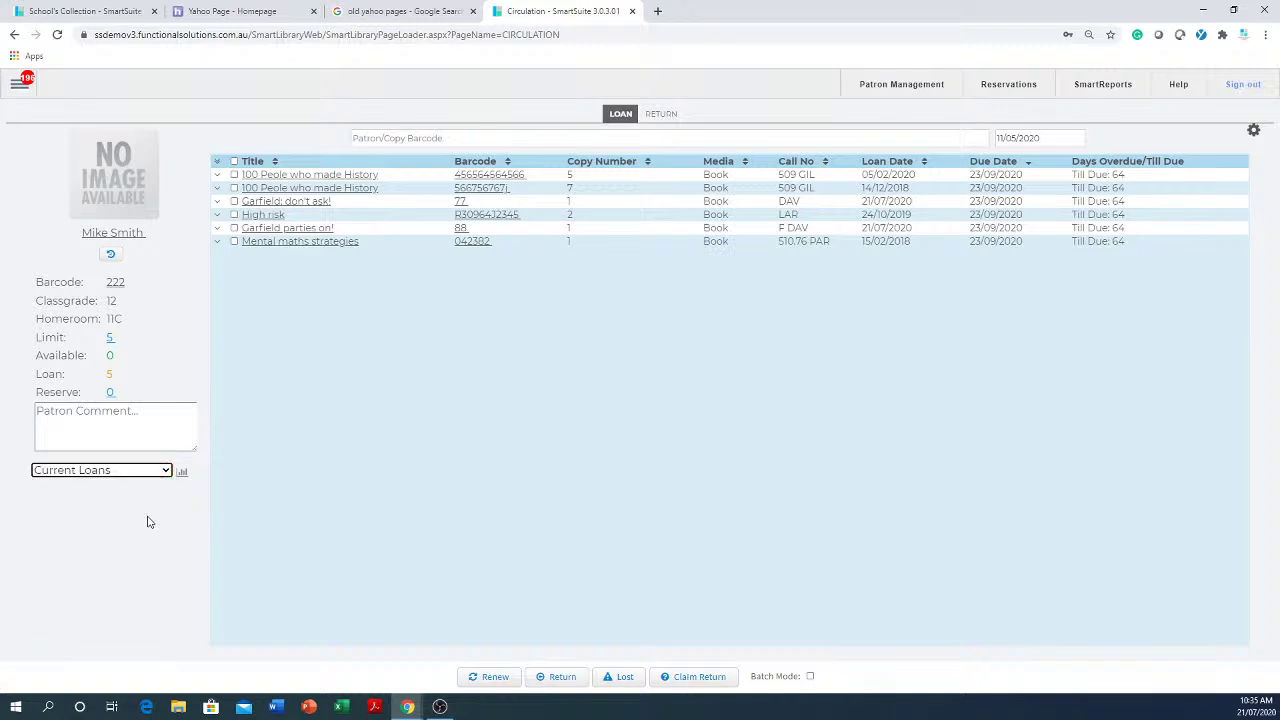
left_click(182, 471)
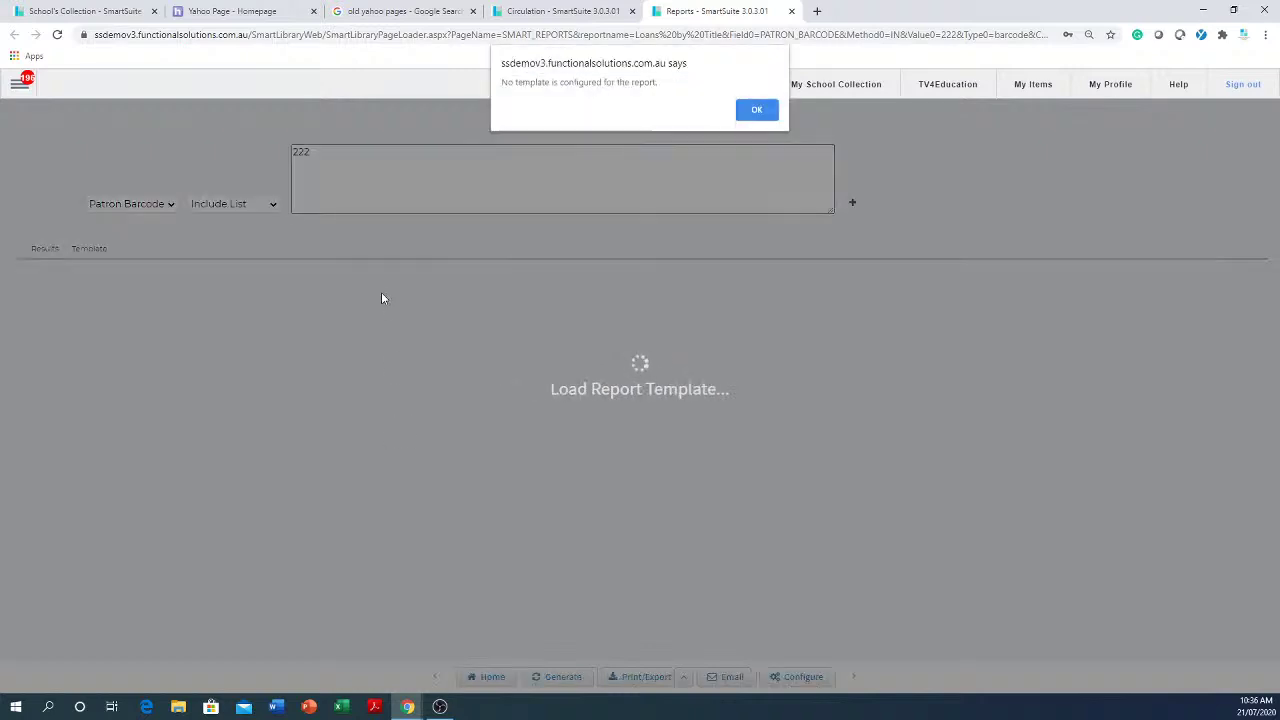
left_click(757, 110)
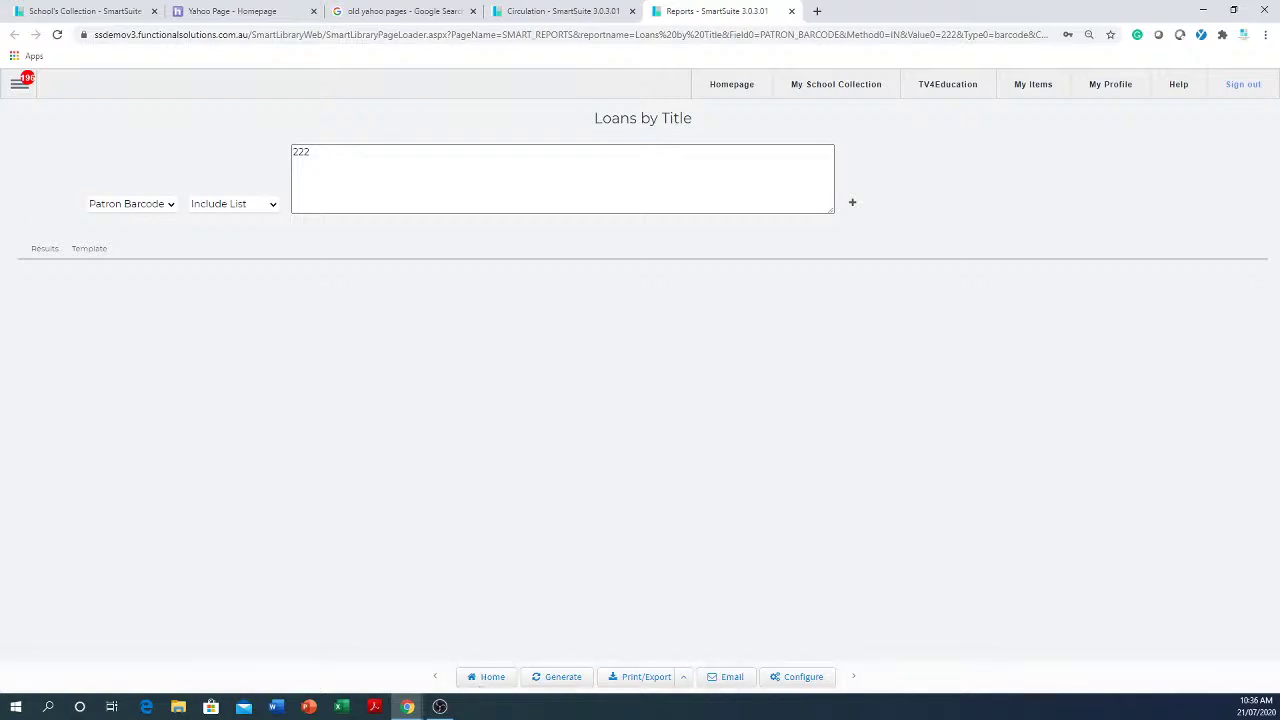
- Open the Reports library and view the FSI Overdues, then Current Loans reports
left_click(19, 83)
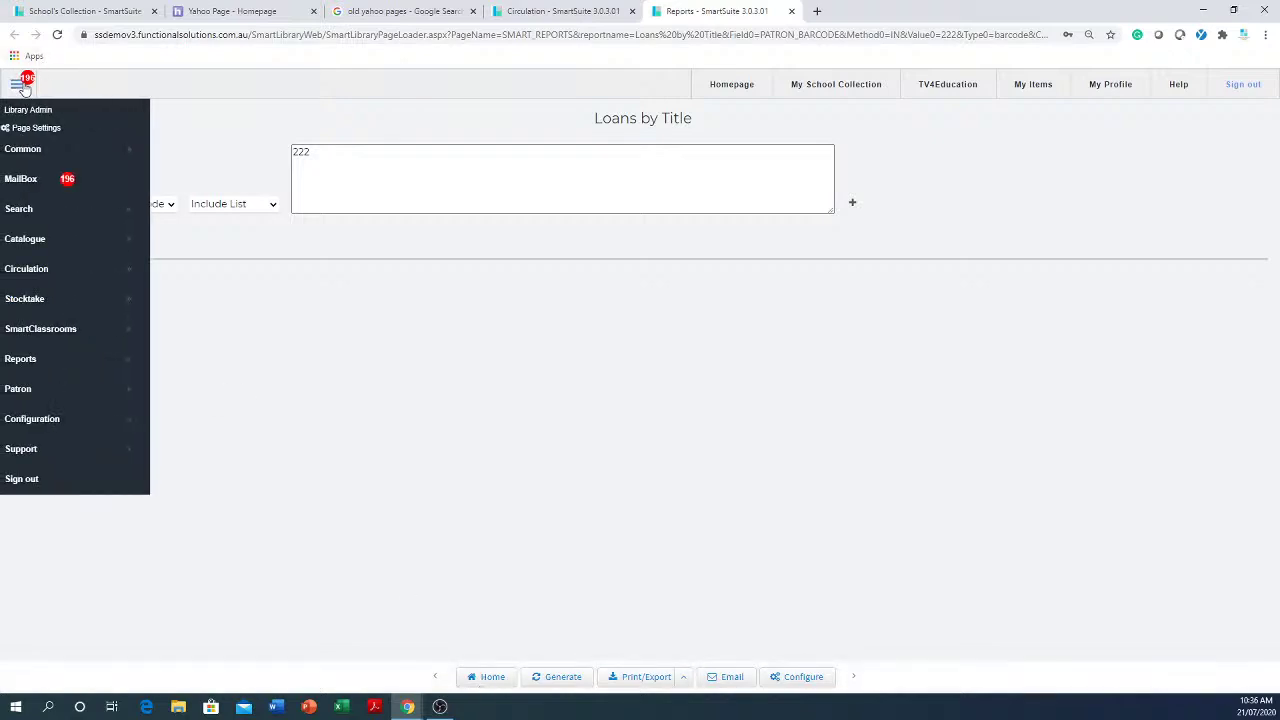
left_click(73, 362)
left_click(254, 365)
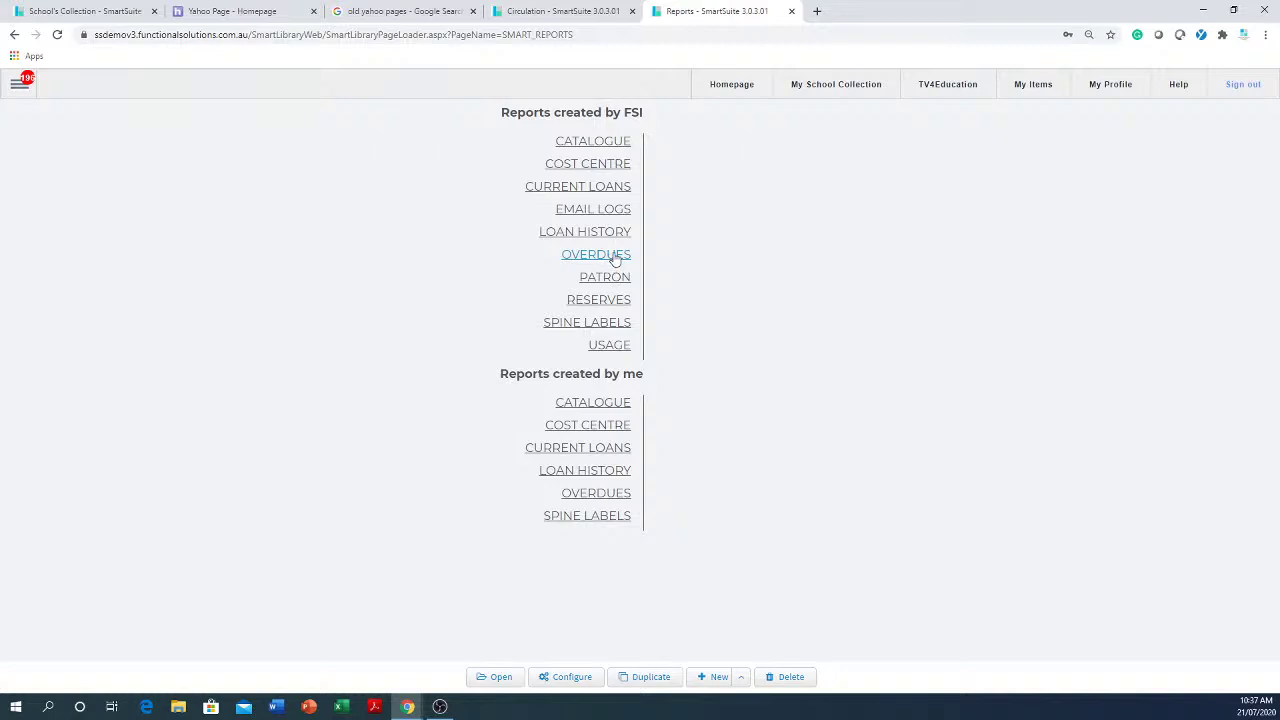
left_click(616, 258)
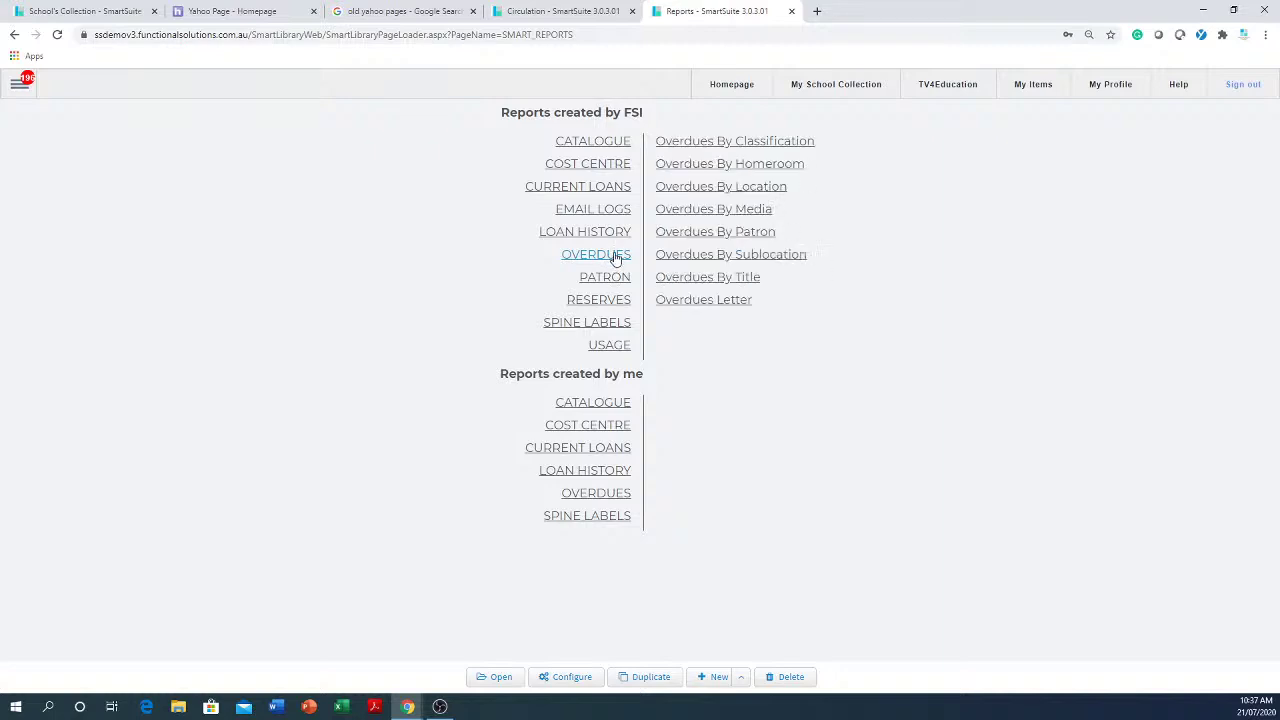
left_click(607, 189)
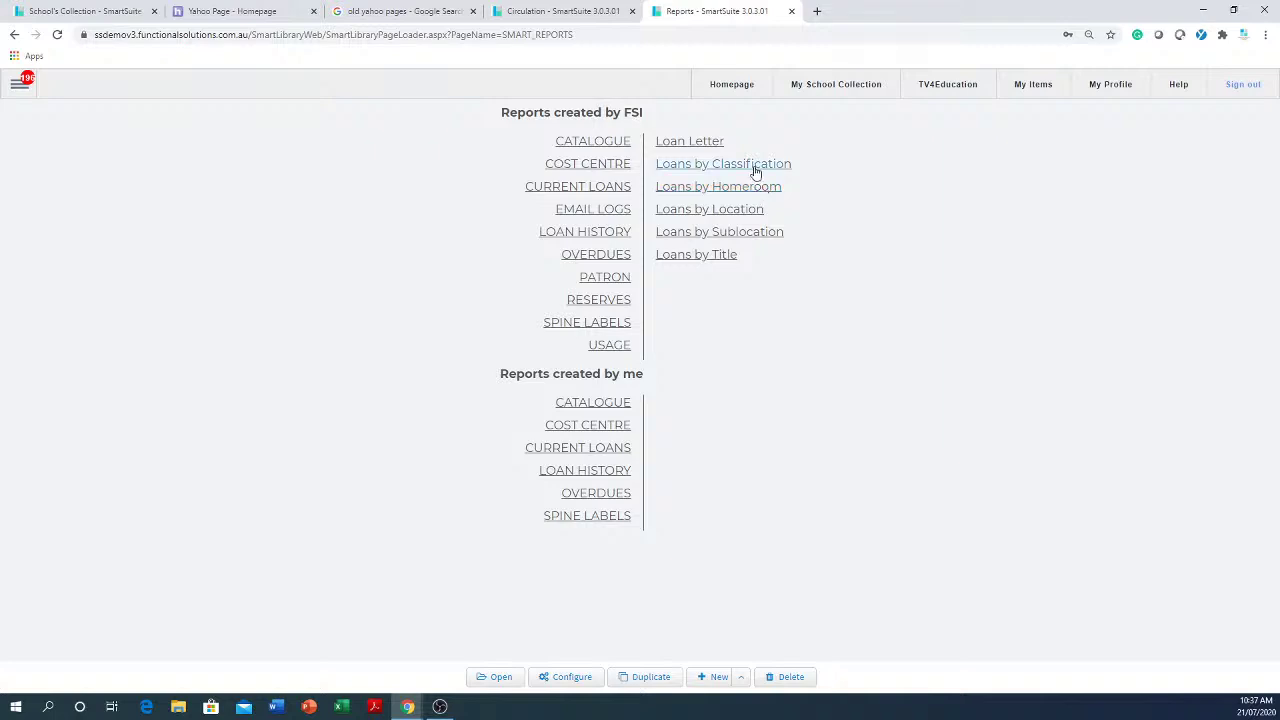
- Open the Loans by Classification report, filter it to Classgrade 12, and generate it
left_click(756, 170)
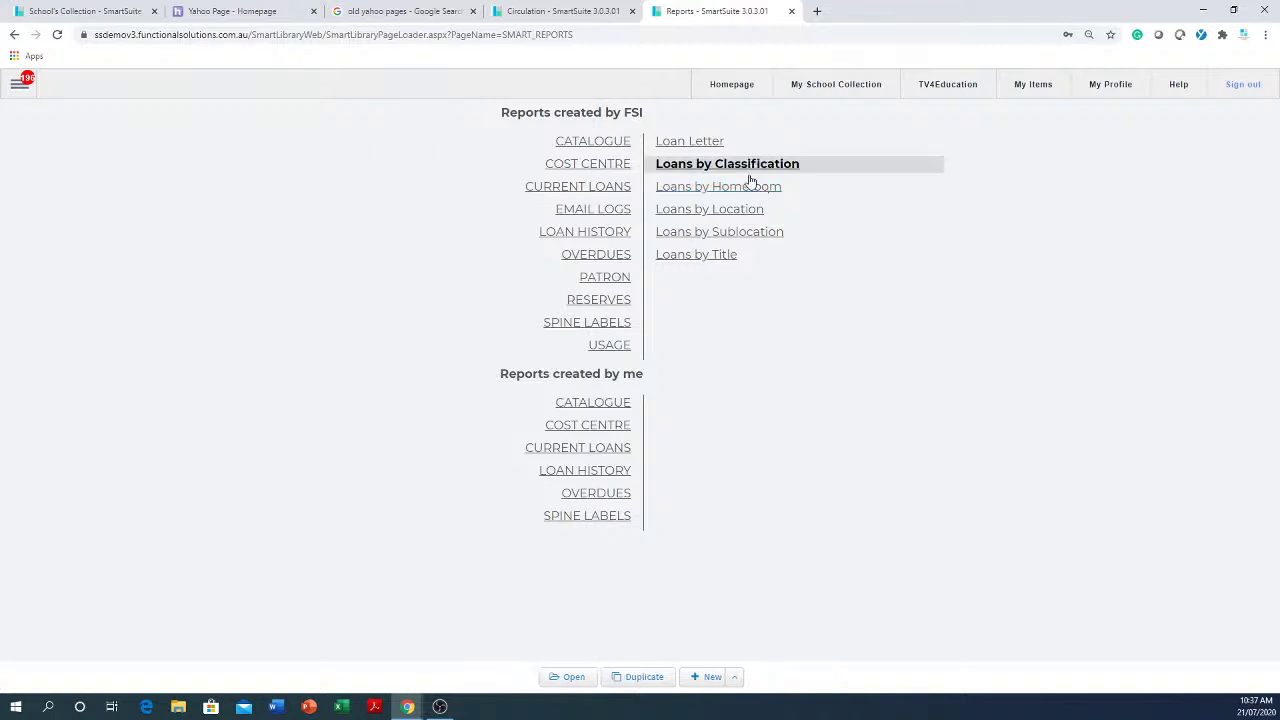
left_click(567, 678)
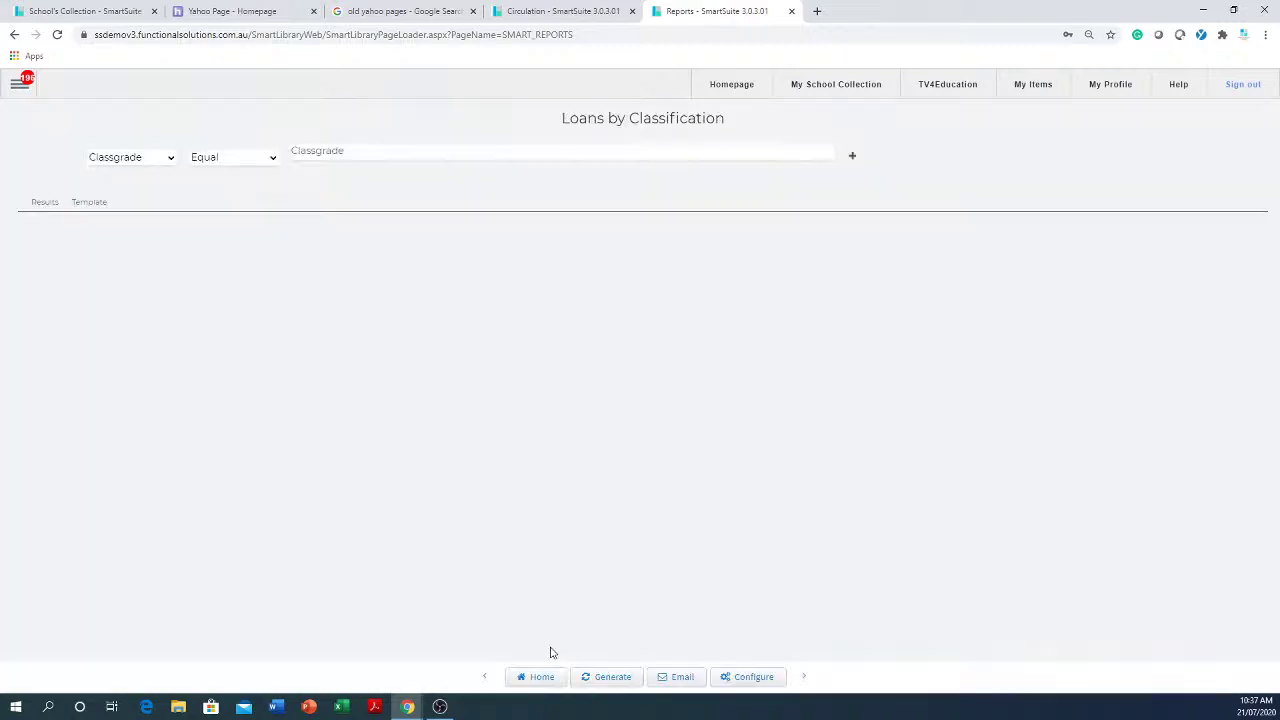
left_click(423, 158)
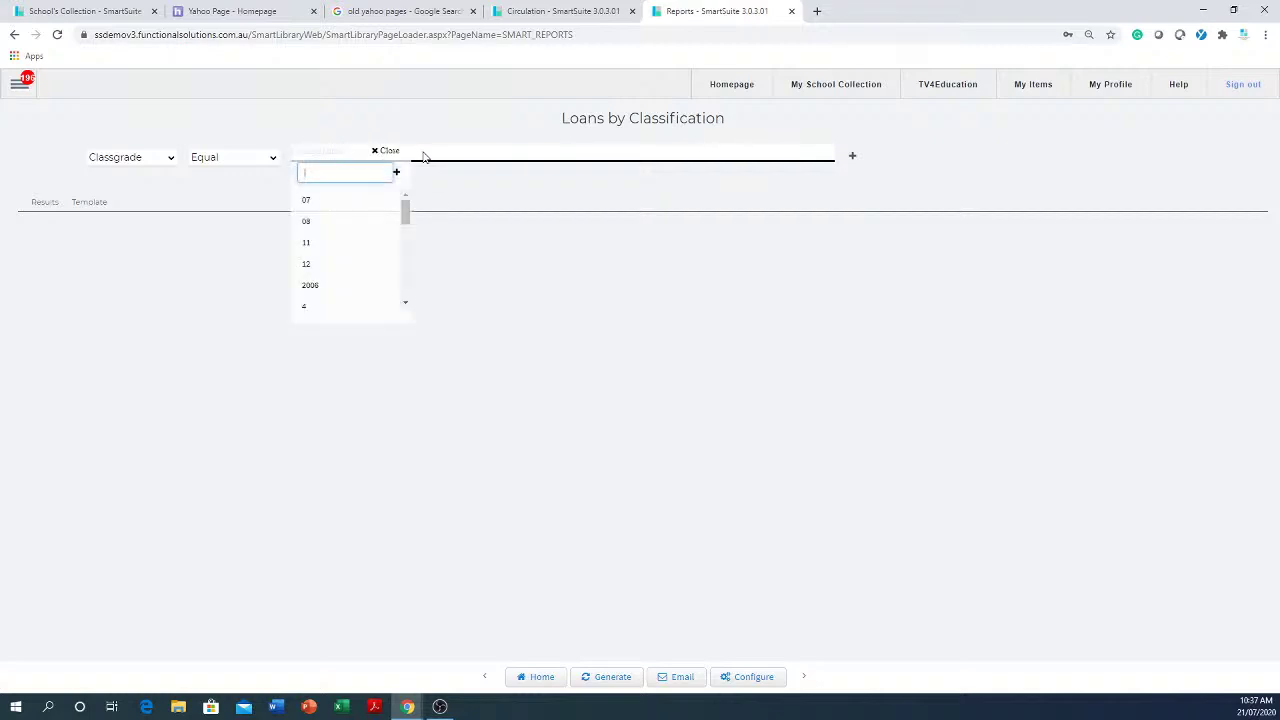
left_click(318, 266)
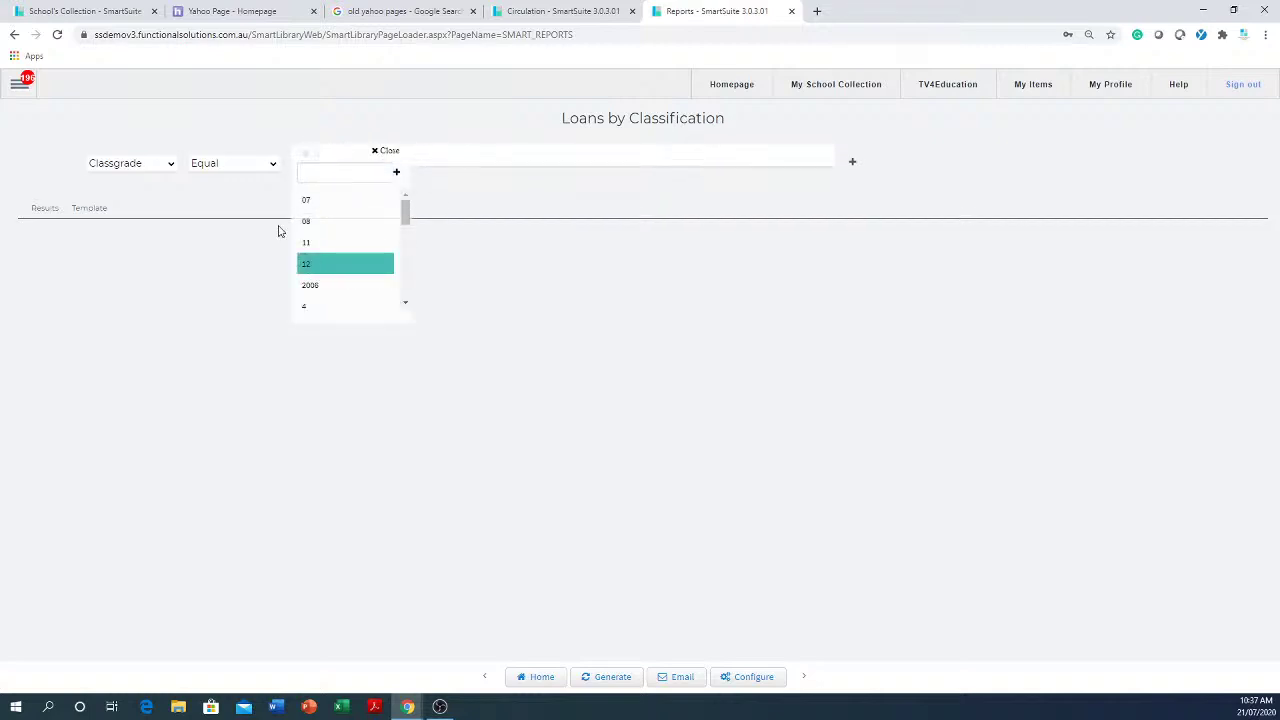
left_click(636, 416)
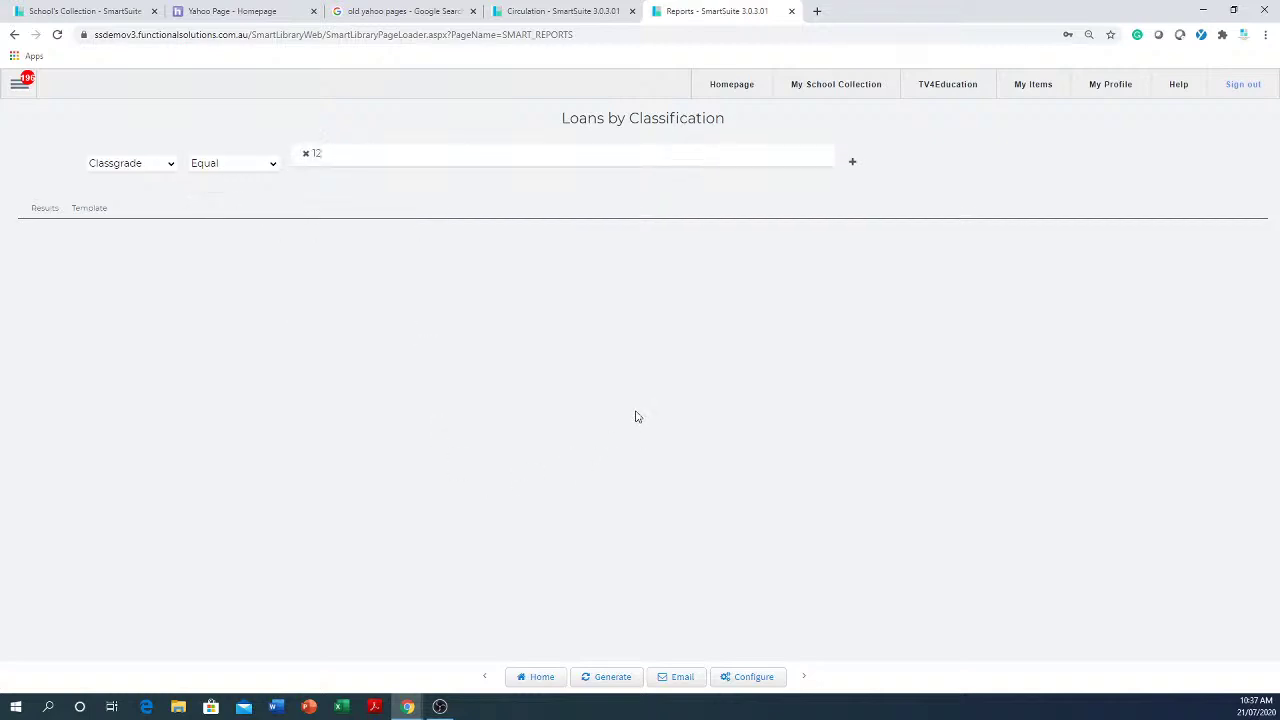
left_click(612, 680)
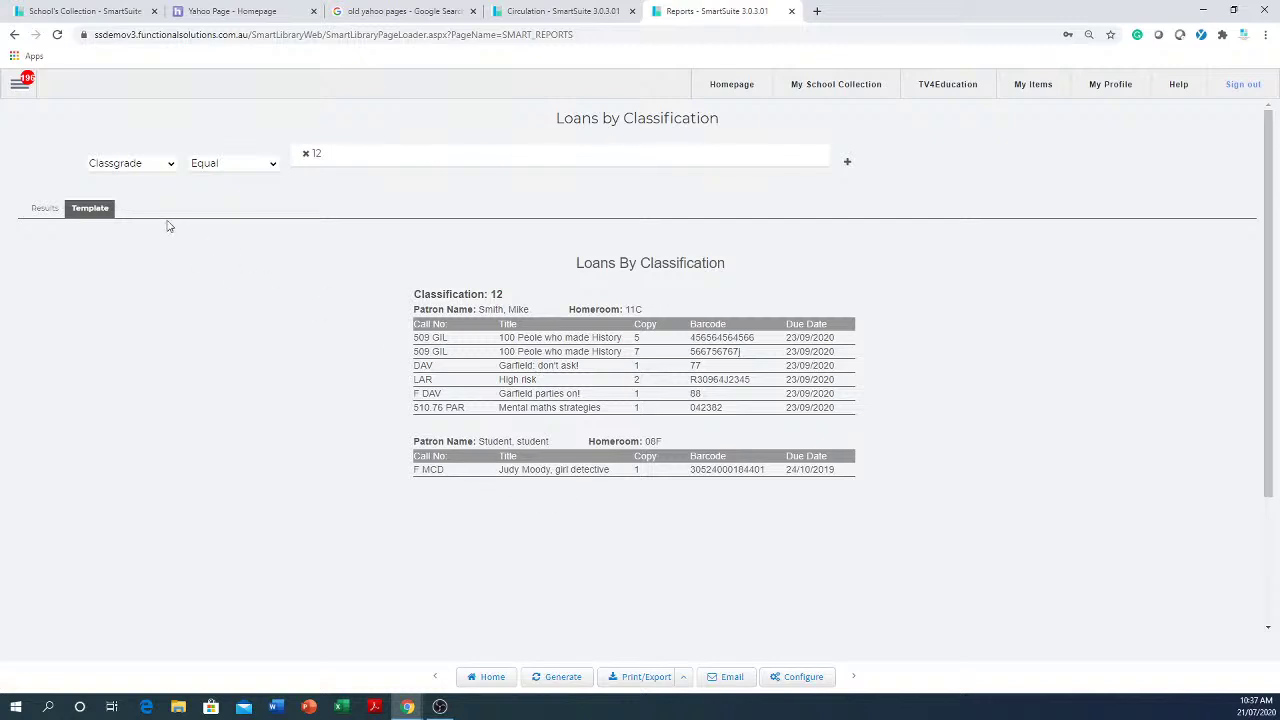
- View the Classgrade 12 report as a Results table, then return to the Template layout
left_click(47, 209)
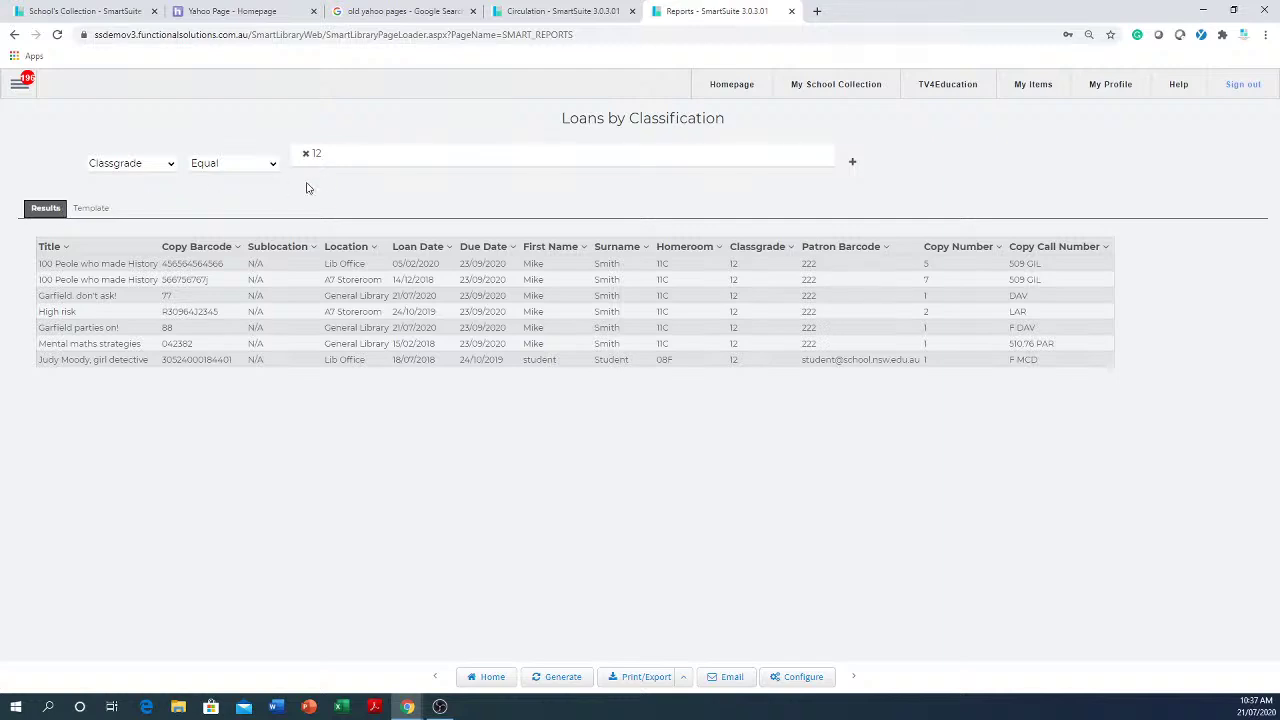
left_click_drag(357, 157, 296, 148)
left_click(88, 208)
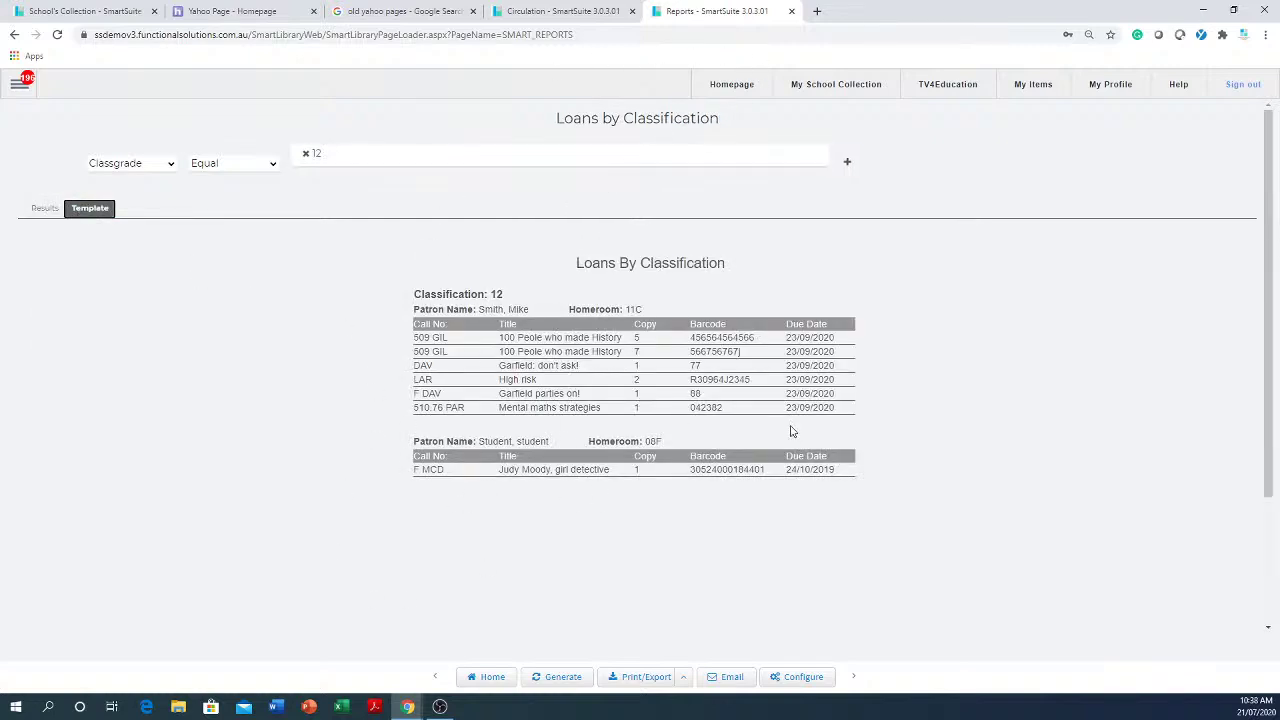
- In the report's email schedule, set the first start date to 27/07/2020 and start hour to 7
left_click(732, 679)
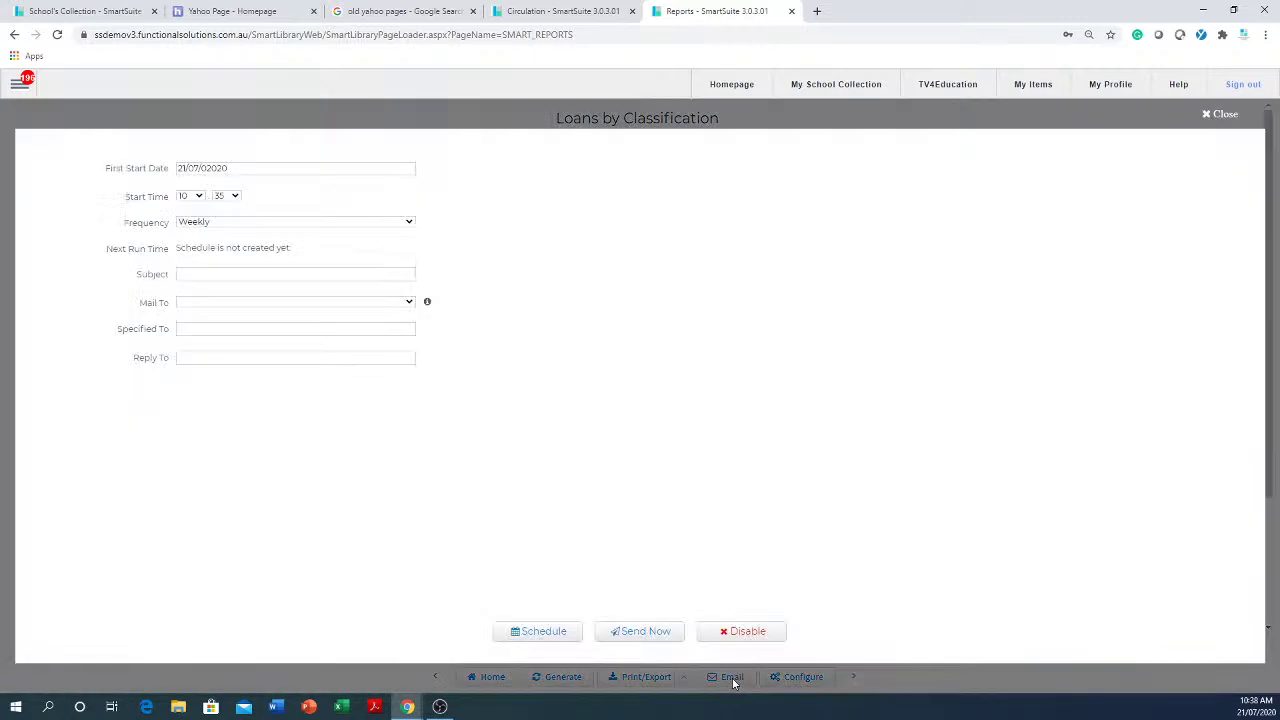
left_click(226, 328)
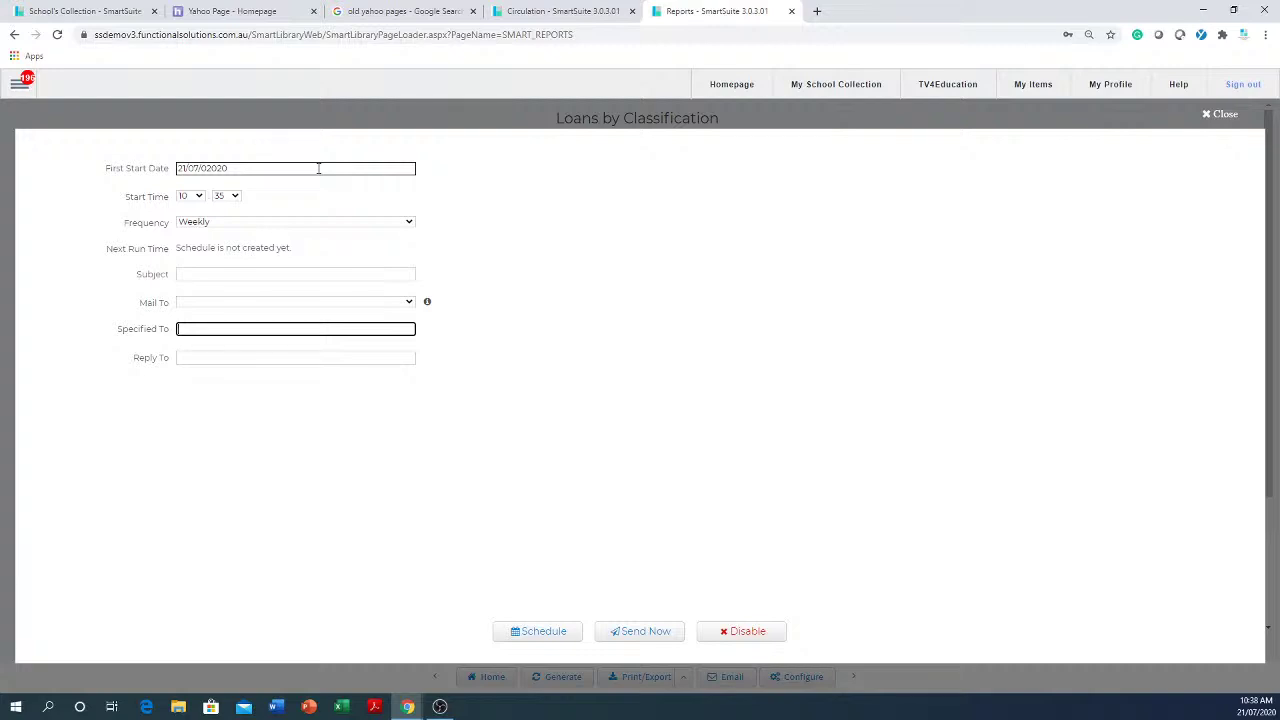
left_click(318, 168)
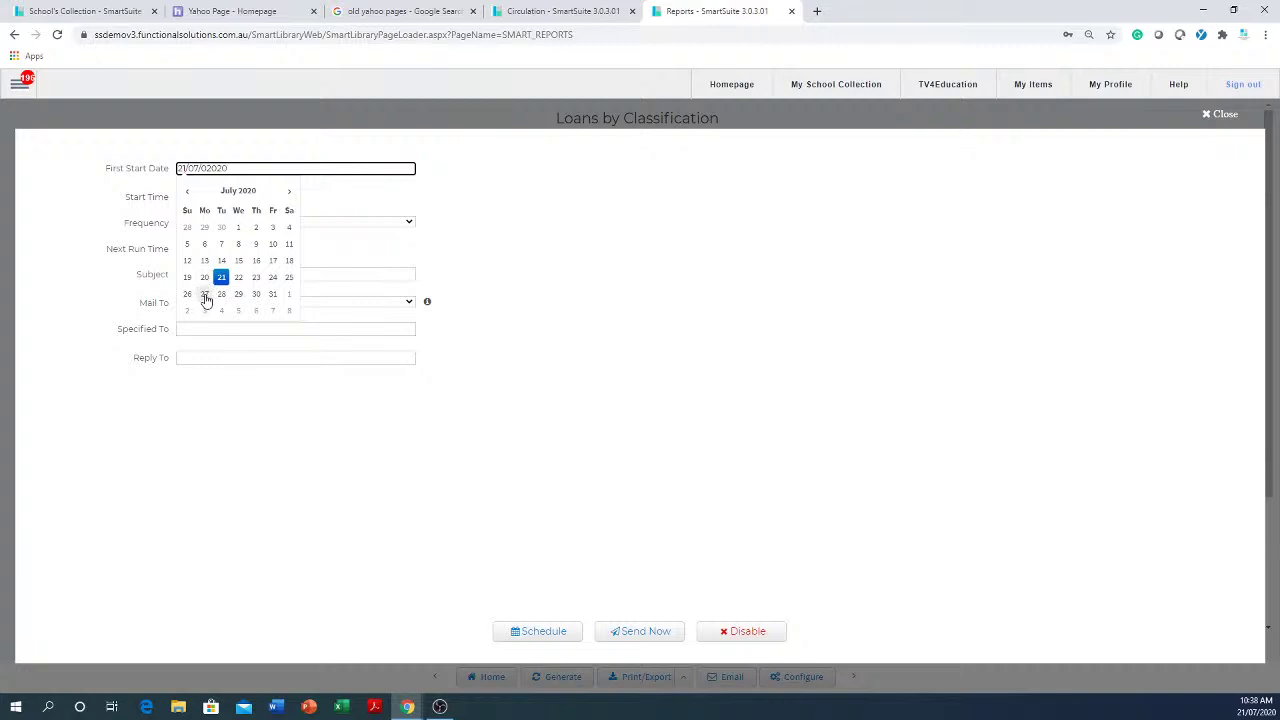
left_click(205, 295)
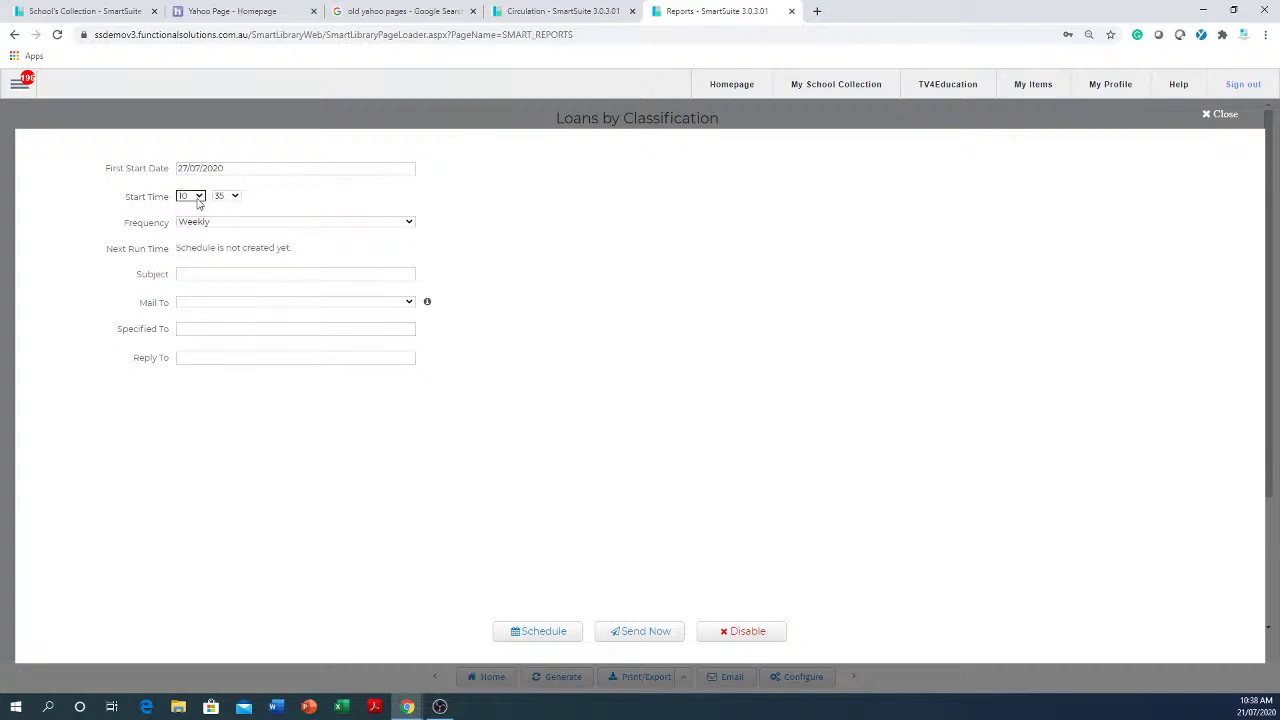
left_click(197, 199)
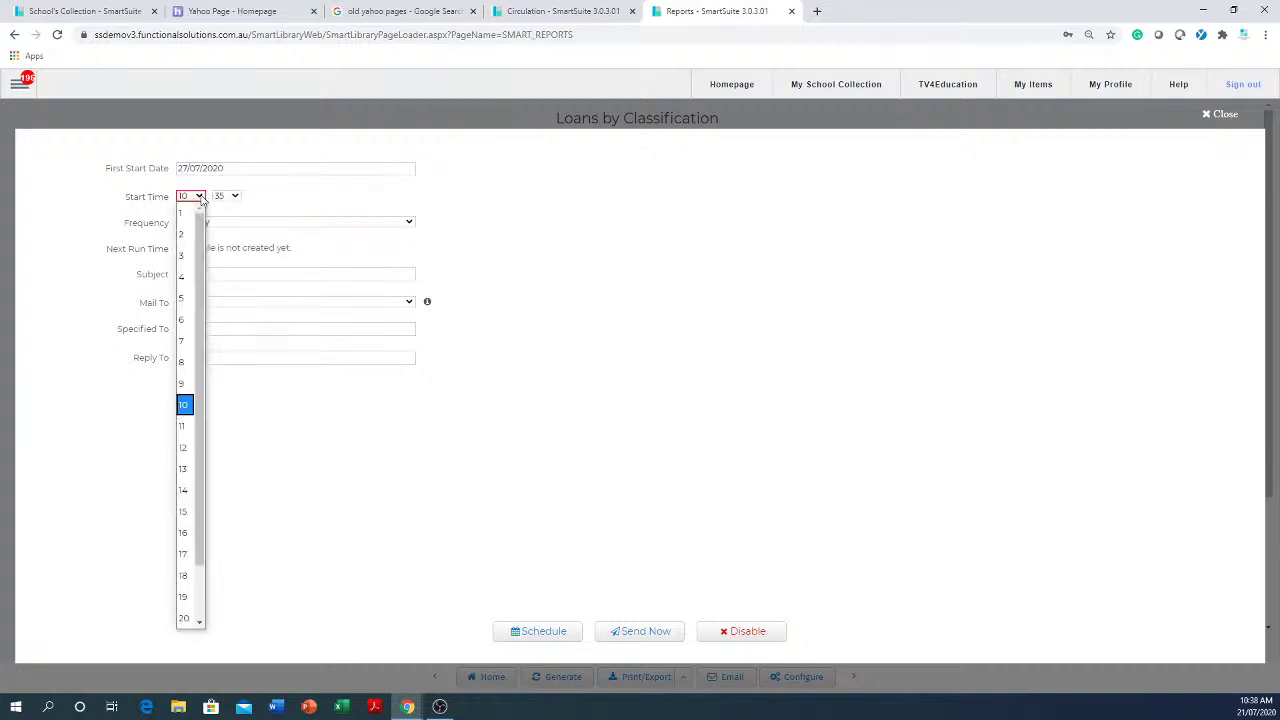
left_click(183, 342)
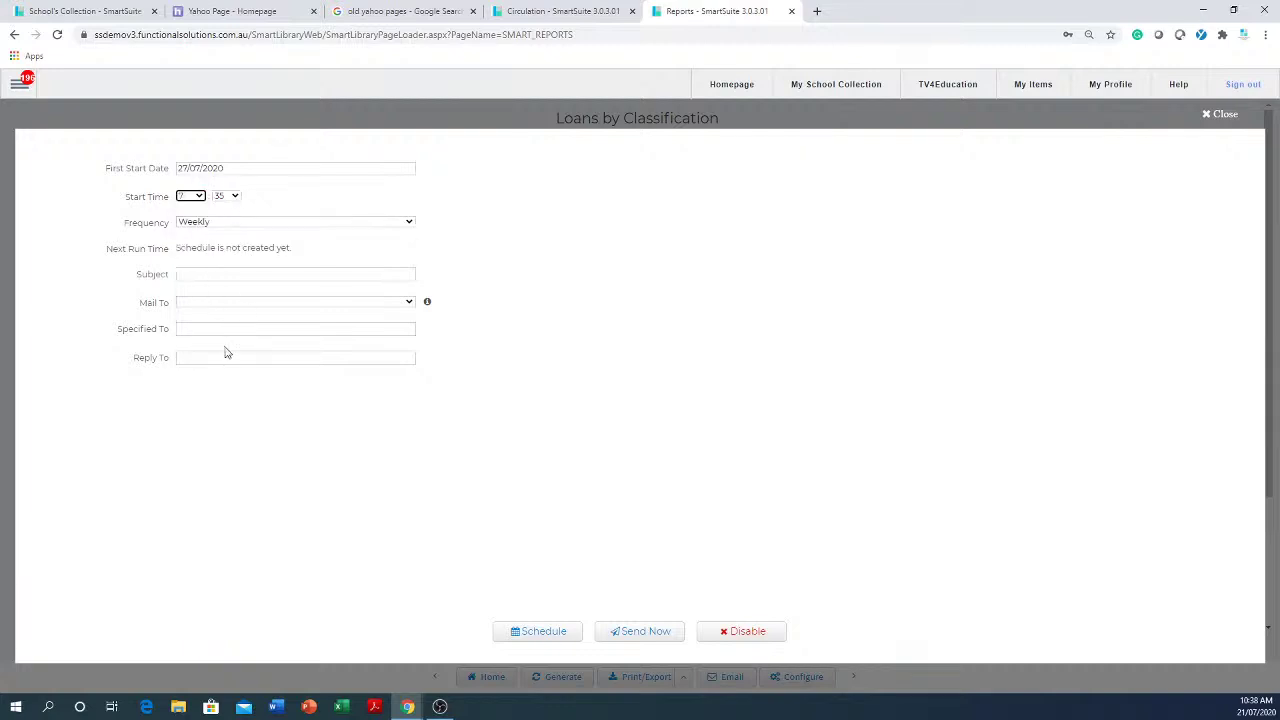
- Attempt to create the schedule, dismiss the missing-address warning, and close the schedule settings
left_click(538, 640)
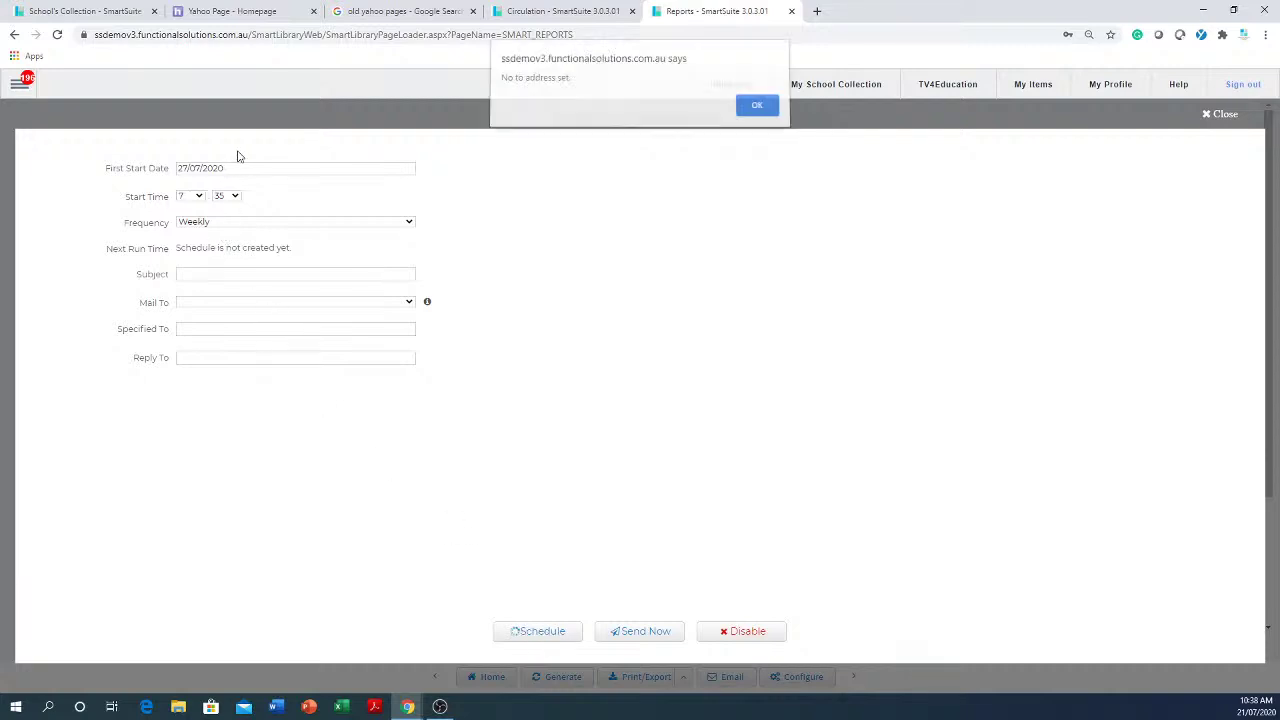
left_click(756, 111)
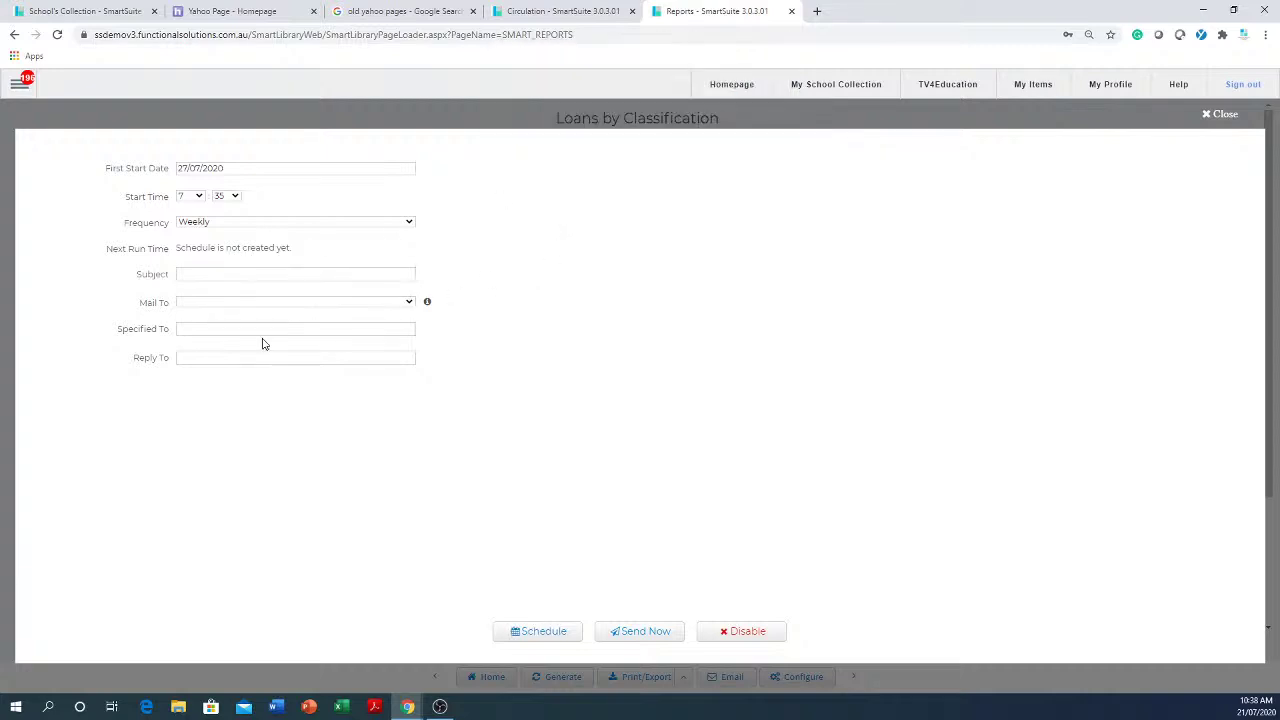
left_click(249, 329)
left_click(1220, 114)
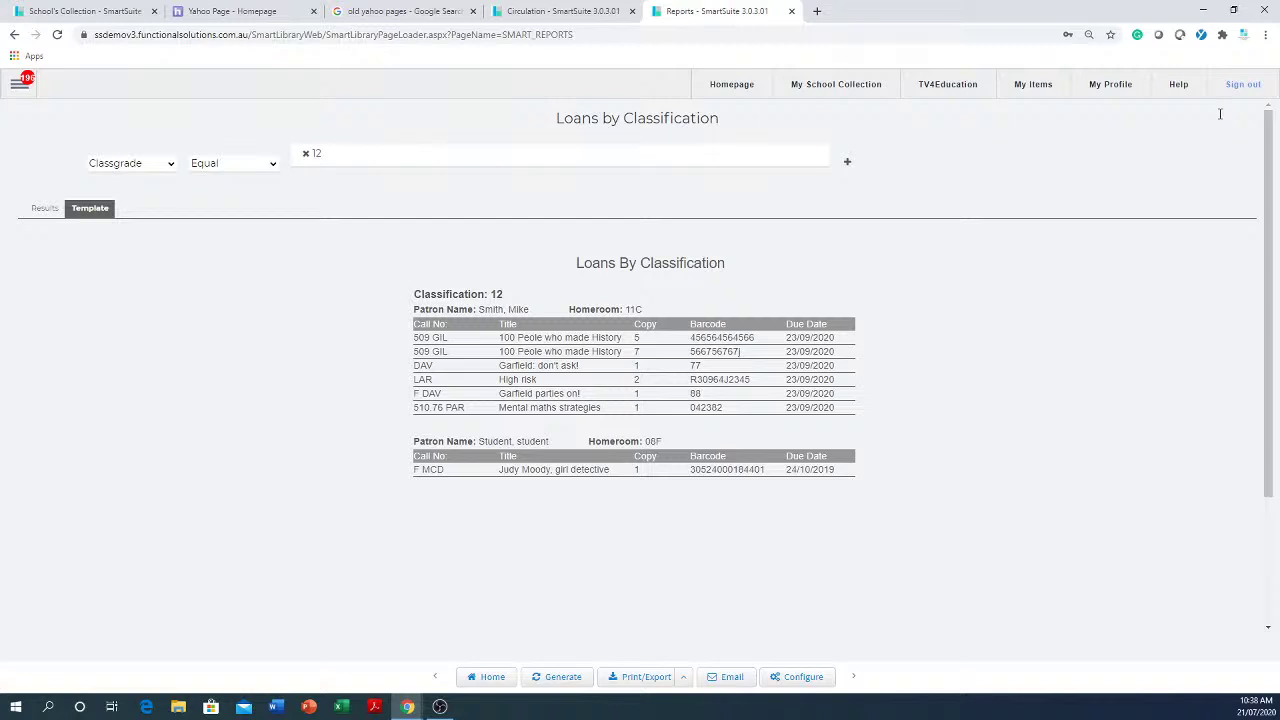
- Go to the Reports library from the main navigation menu
left_click(20, 83)
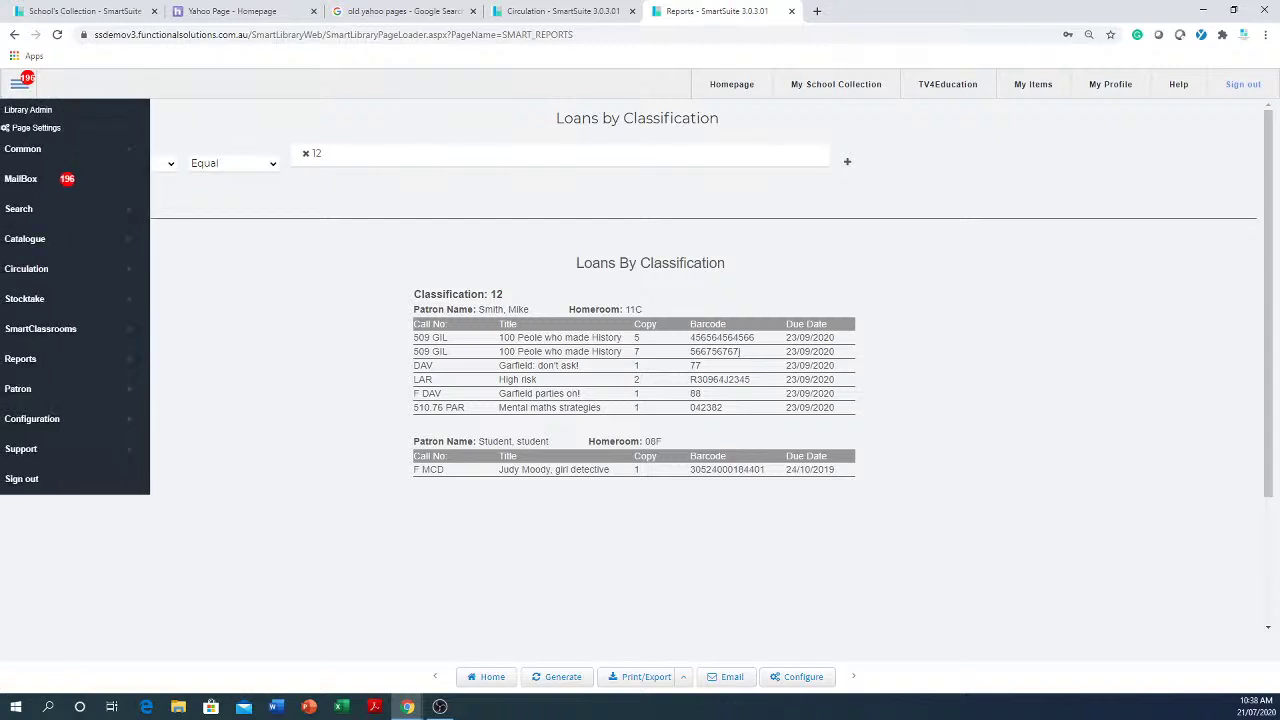
mouse_move(74, 350)
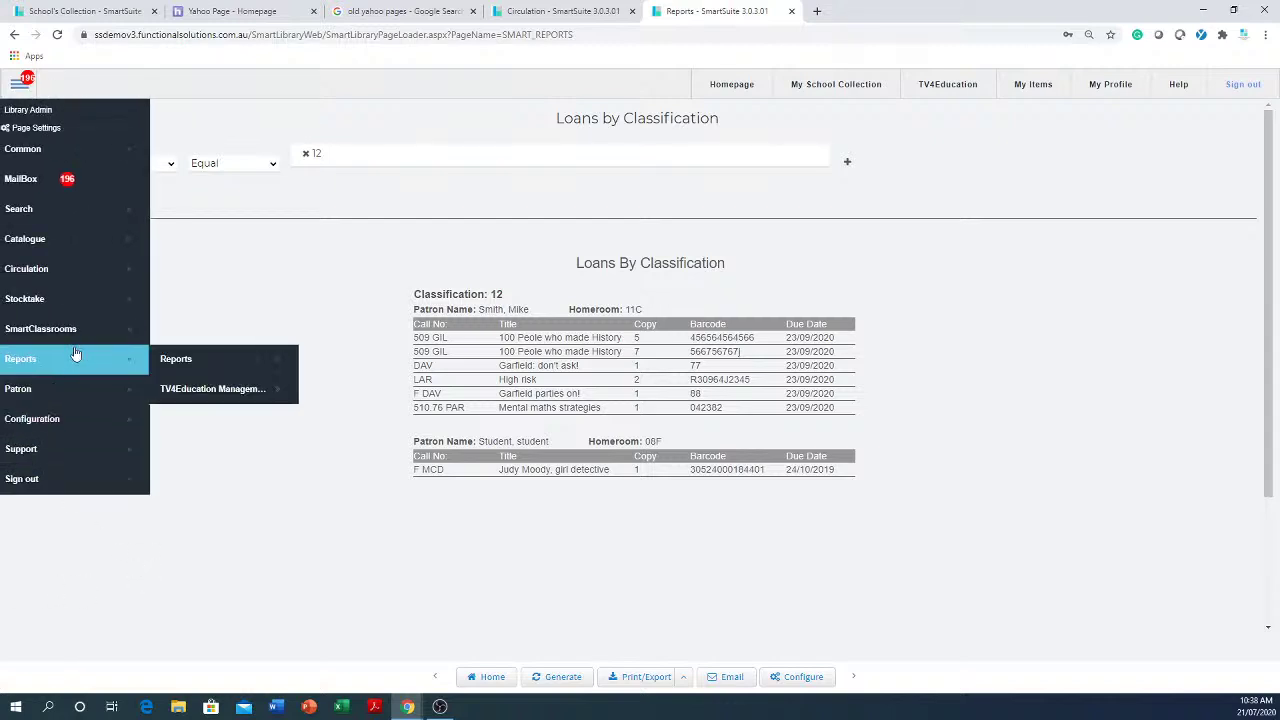
left_click(204, 372)
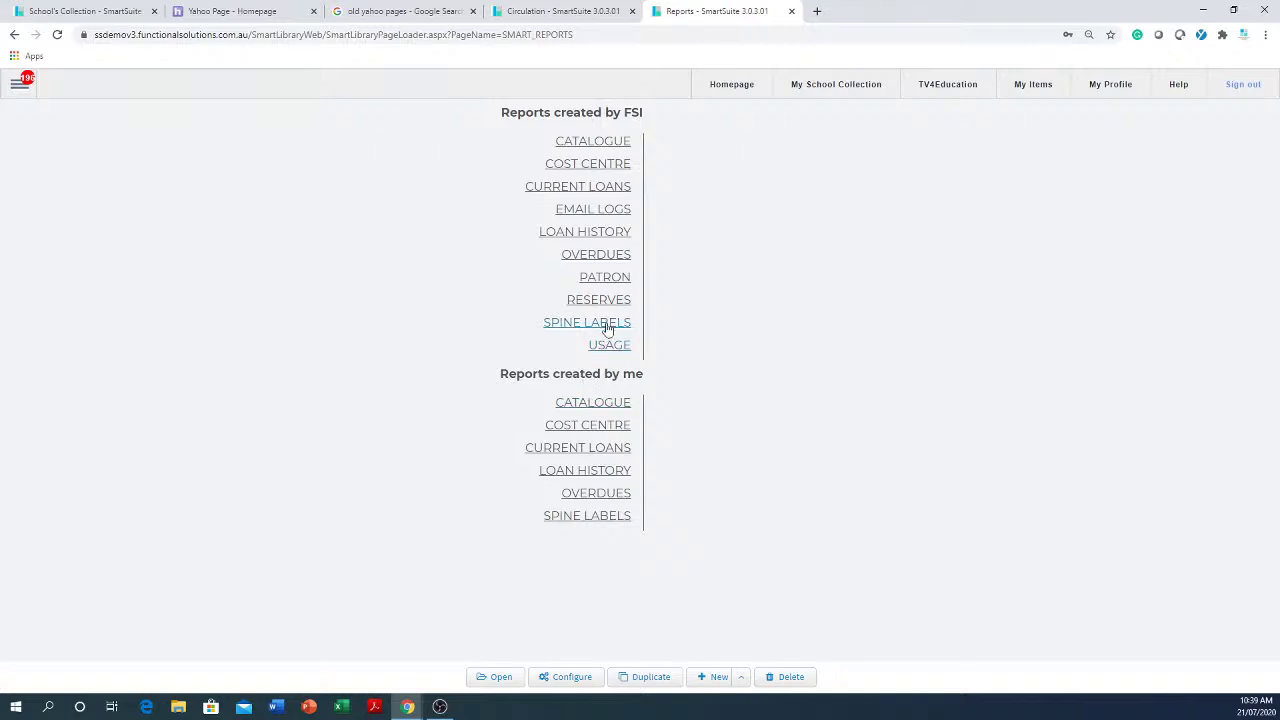
- Browse each FSI report category from Catalogue to Spine Labels, ending on Overdues
left_click(600, 142)
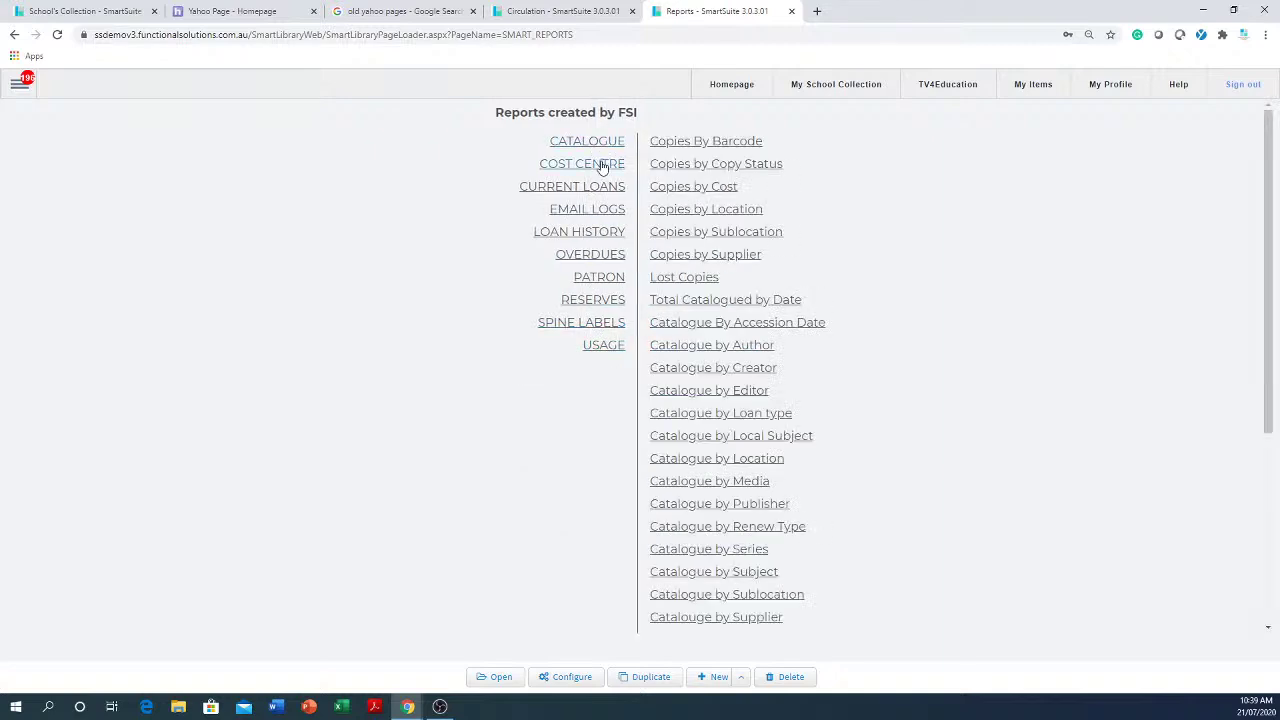
left_click(603, 166)
left_click(598, 187)
left_click(598, 211)
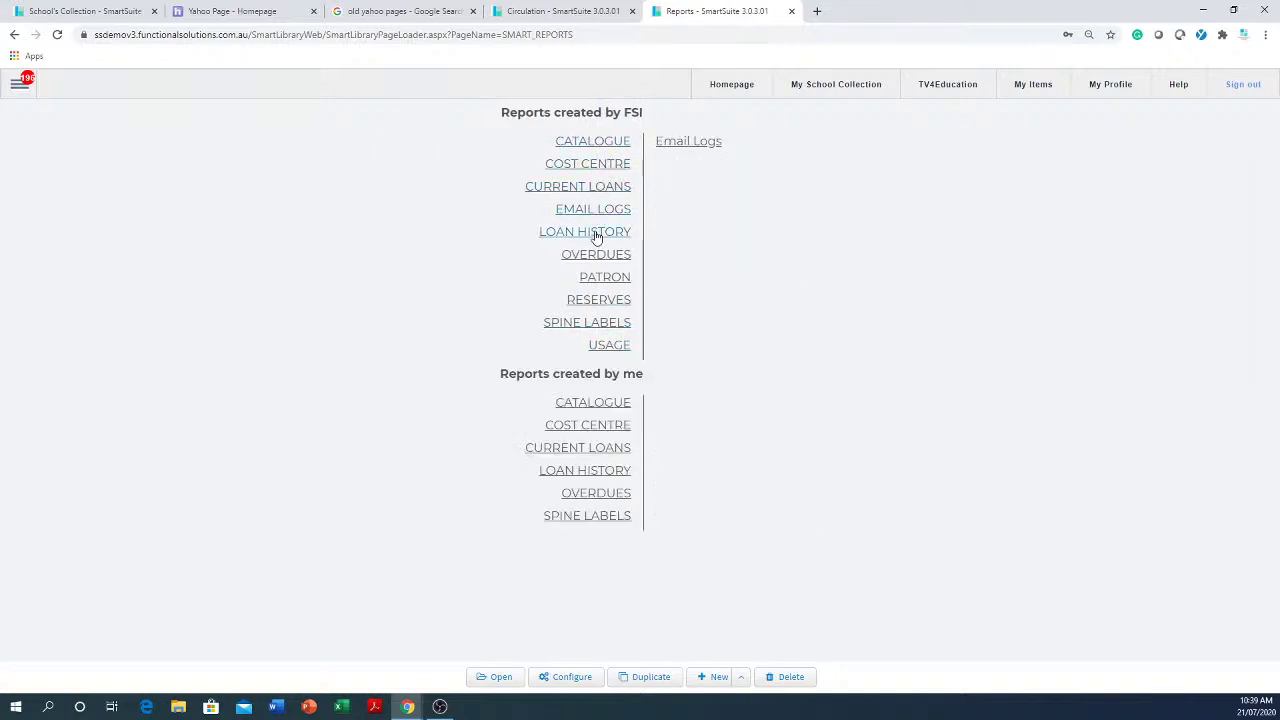
left_click(594, 234)
left_click(601, 257)
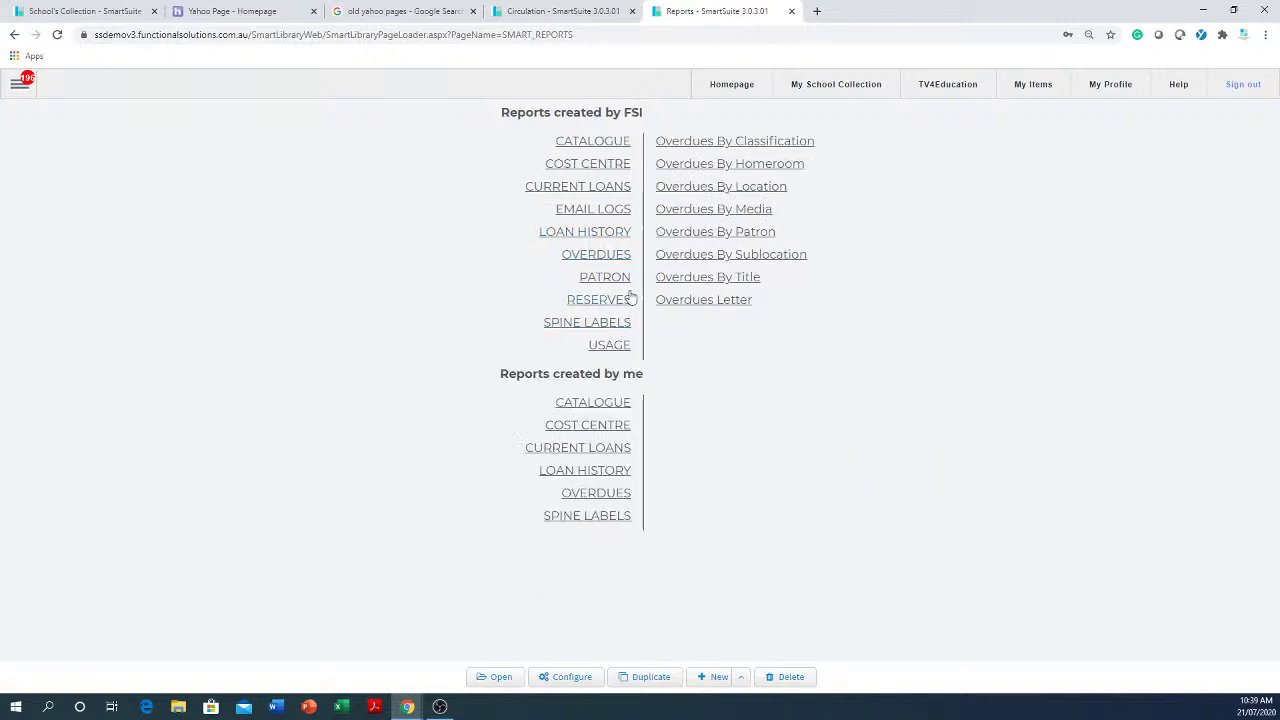
left_click(618, 280)
left_click(610, 300)
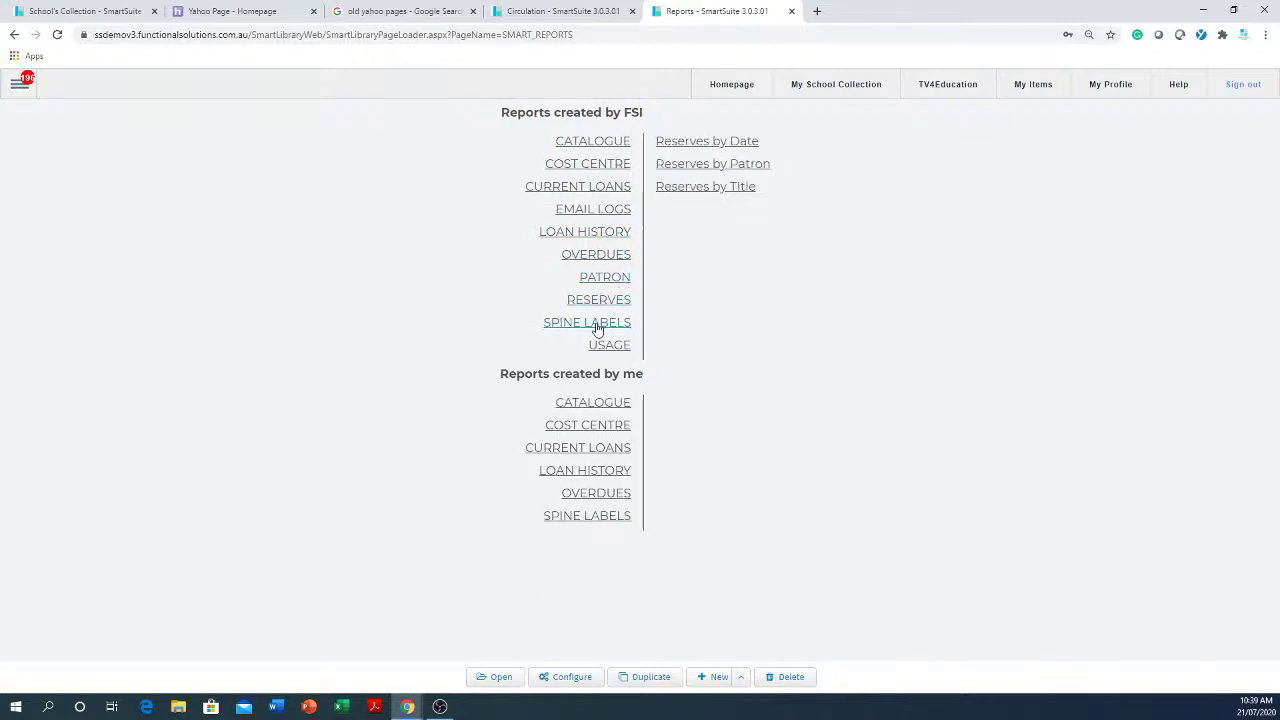
left_click(597, 325)
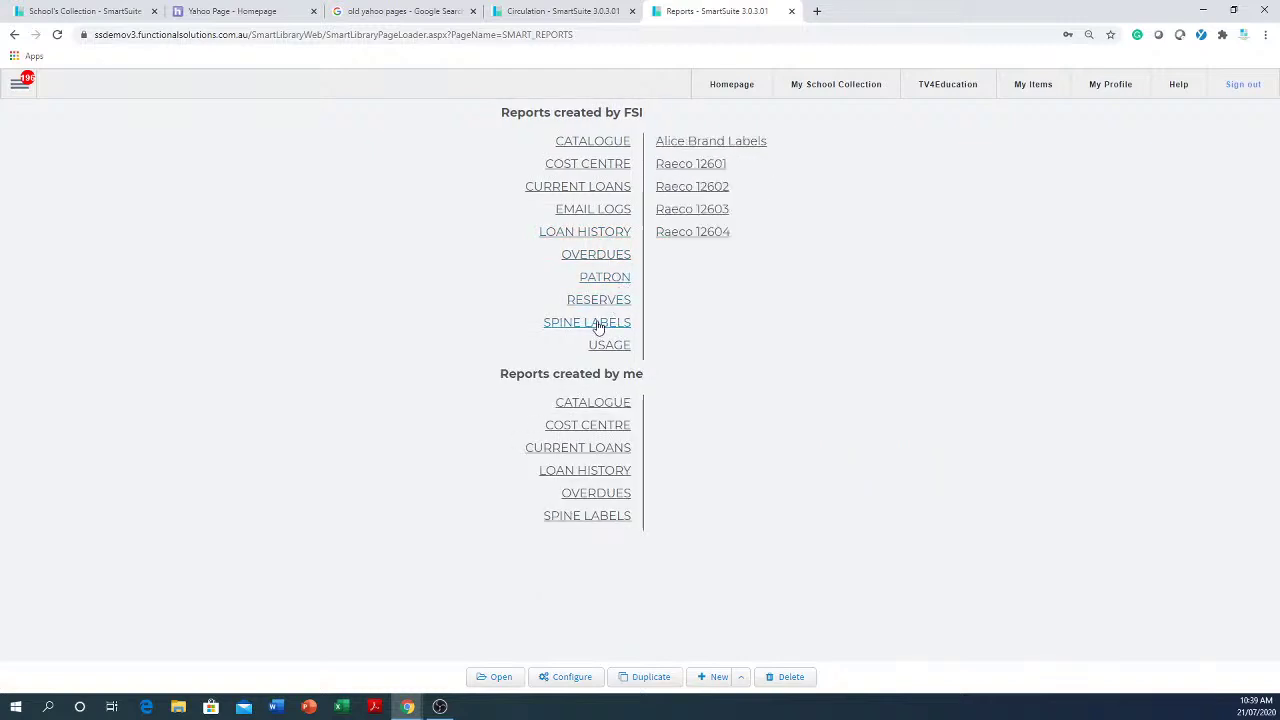
left_click(603, 258)
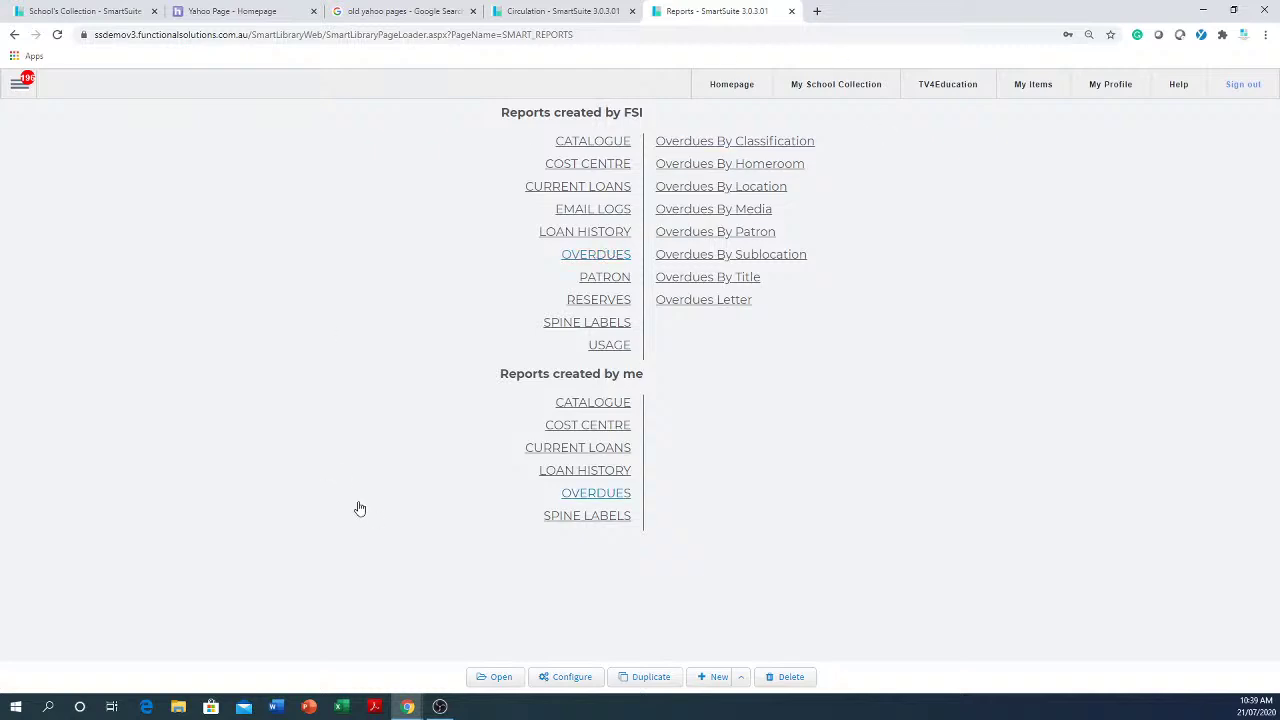
- Open the MailBox from the main menu to see the 196 unread messages
left_click(20, 84)
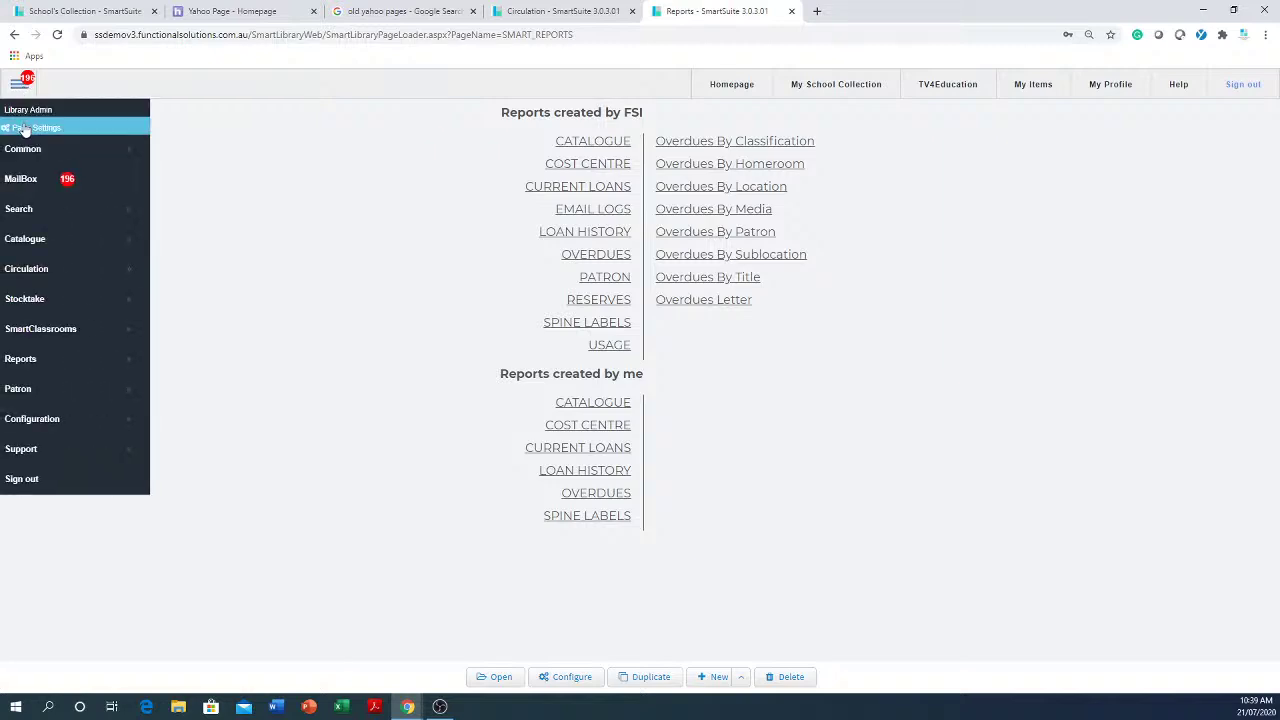
left_click(33, 187)
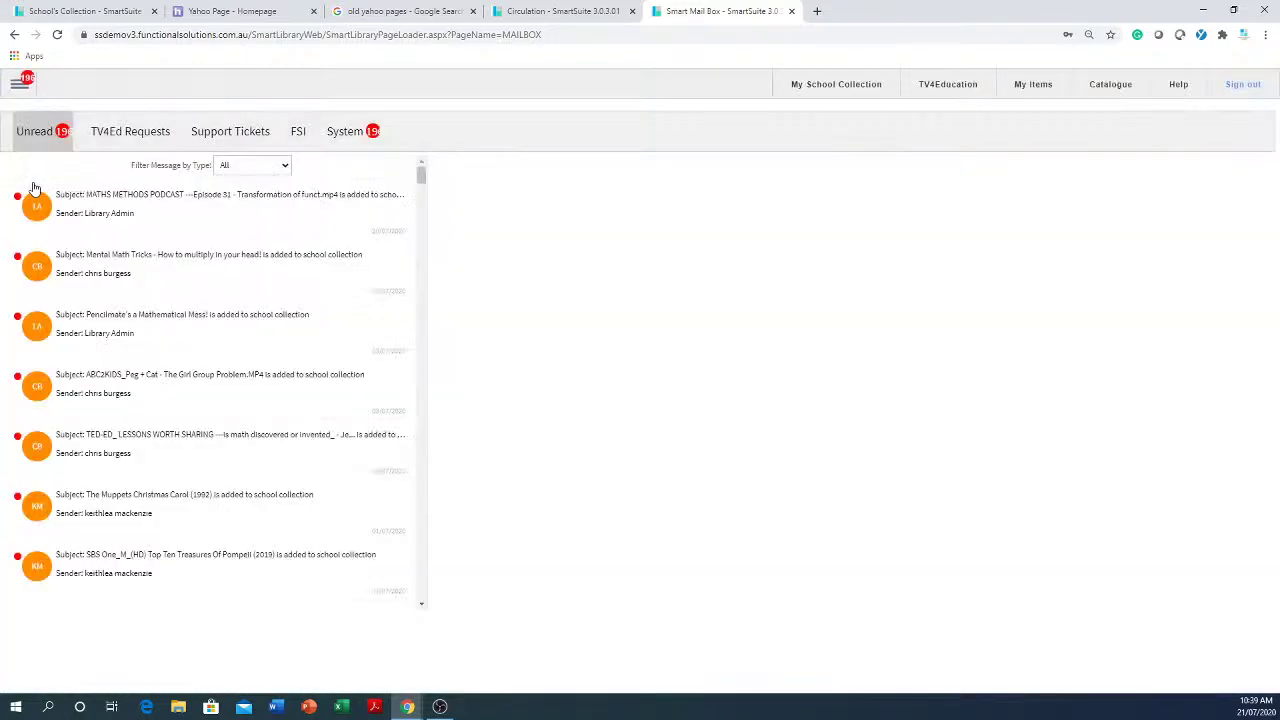
- Switch to Support Tickets and start a new ticket, placing the cursor in Subject and Message
left_click(219, 137)
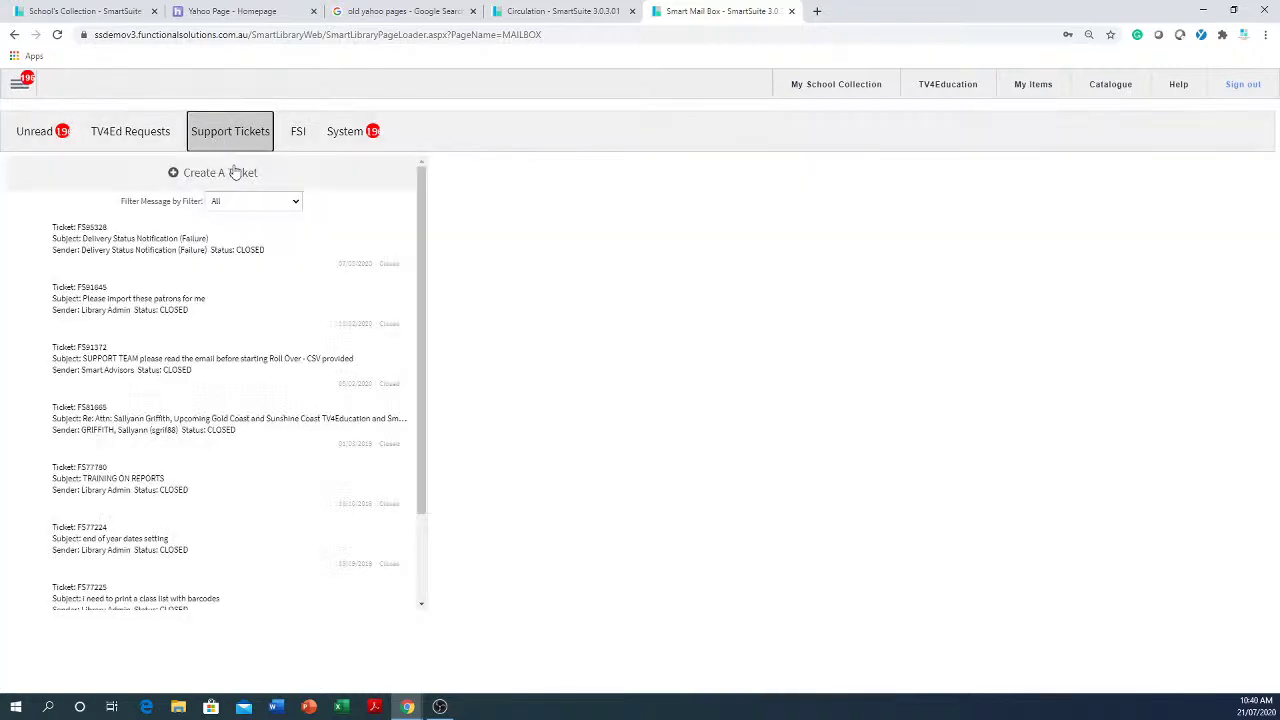
left_click(230, 173)
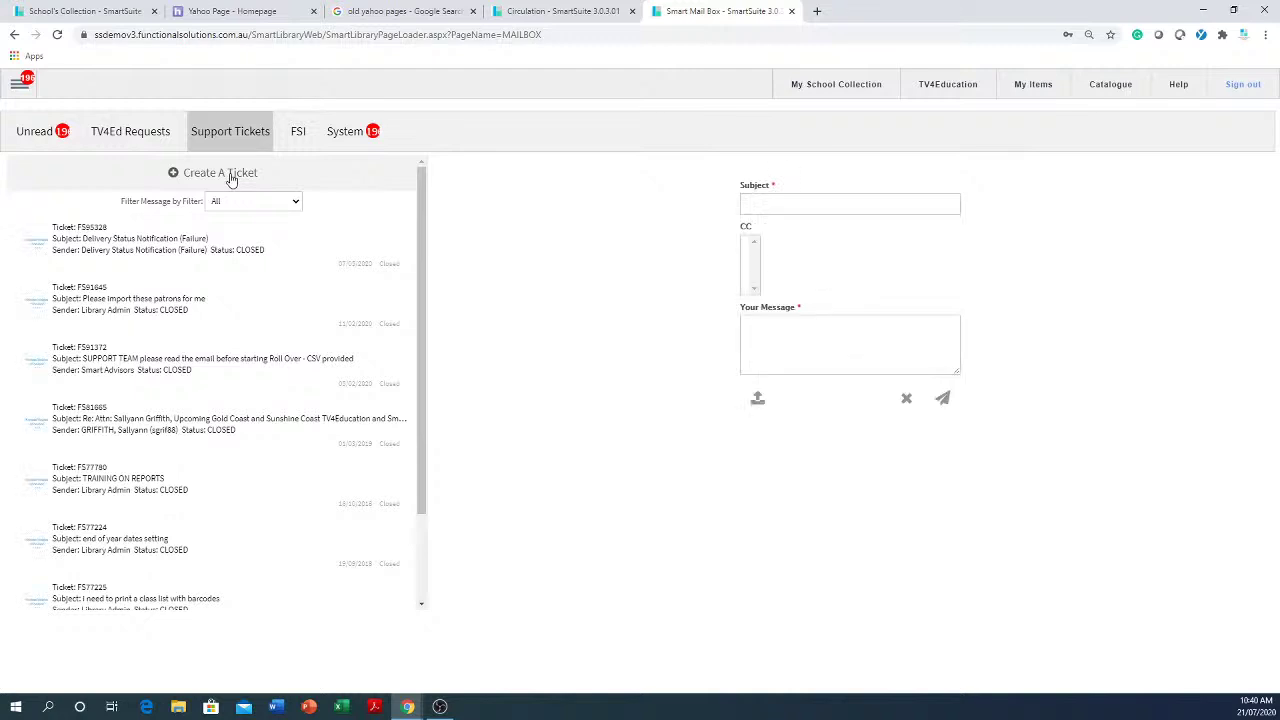
left_click(880, 200)
left_click(834, 336)
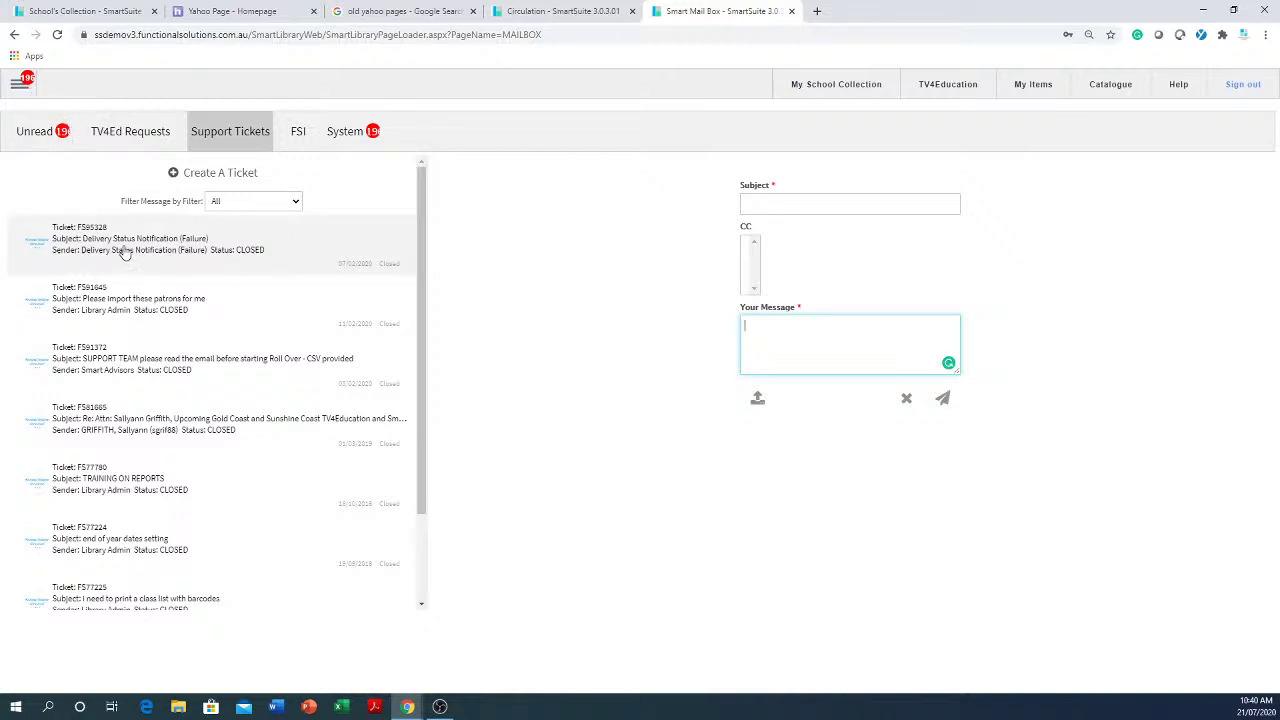
- Read the patron import, roll over and PD days tickets, then go to My School Collection
left_click(131, 305)
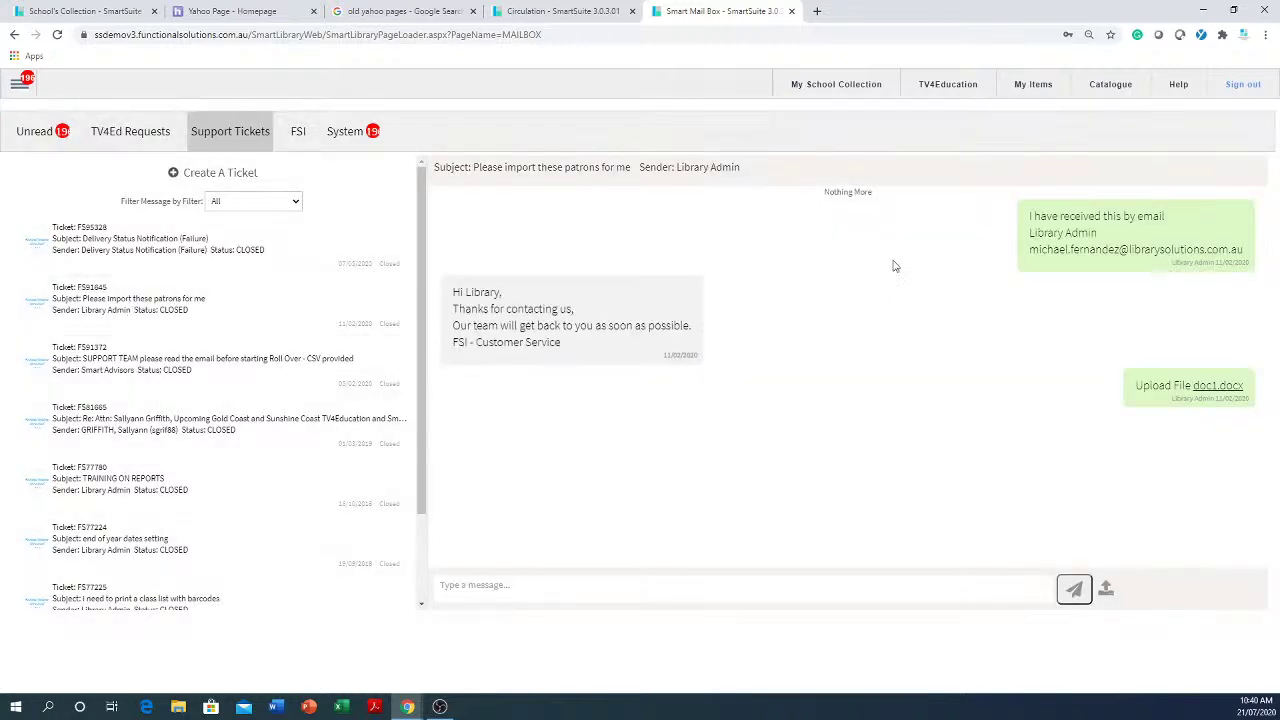
left_click(230, 366)
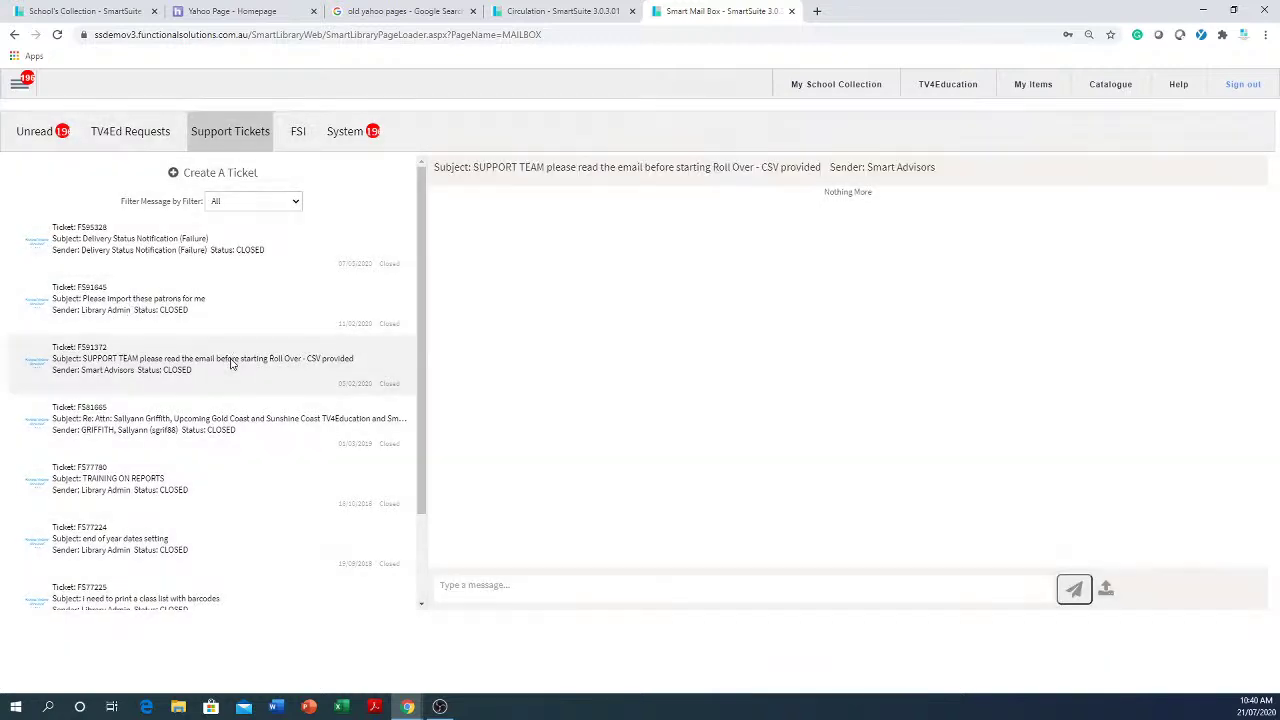
left_click(160, 422)
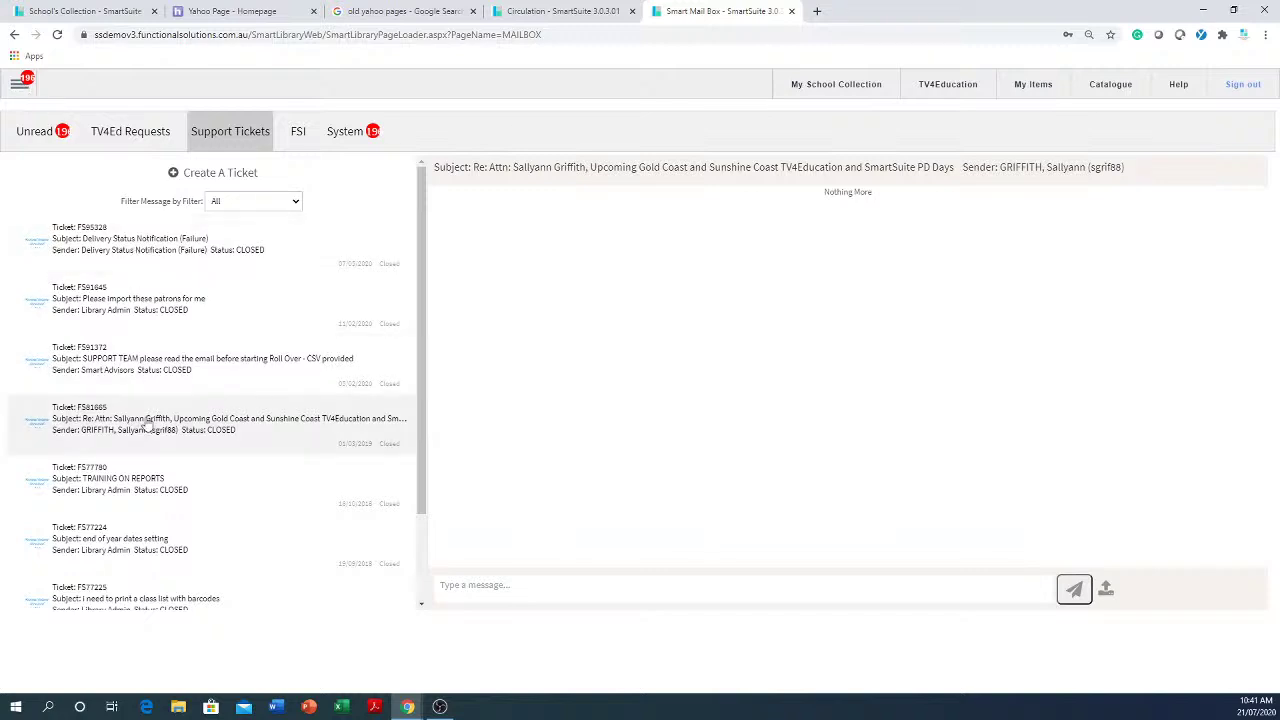
left_click(401, 380)
triple_click(349, 303)
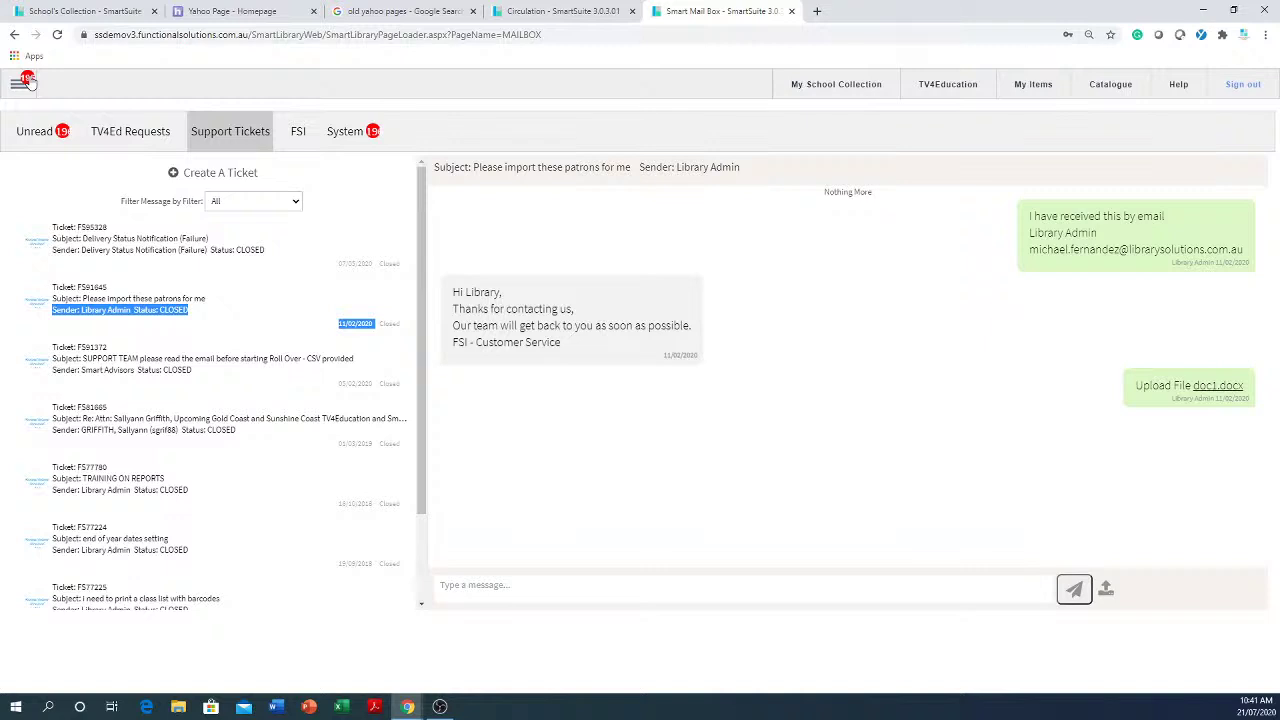
left_click(829, 95)
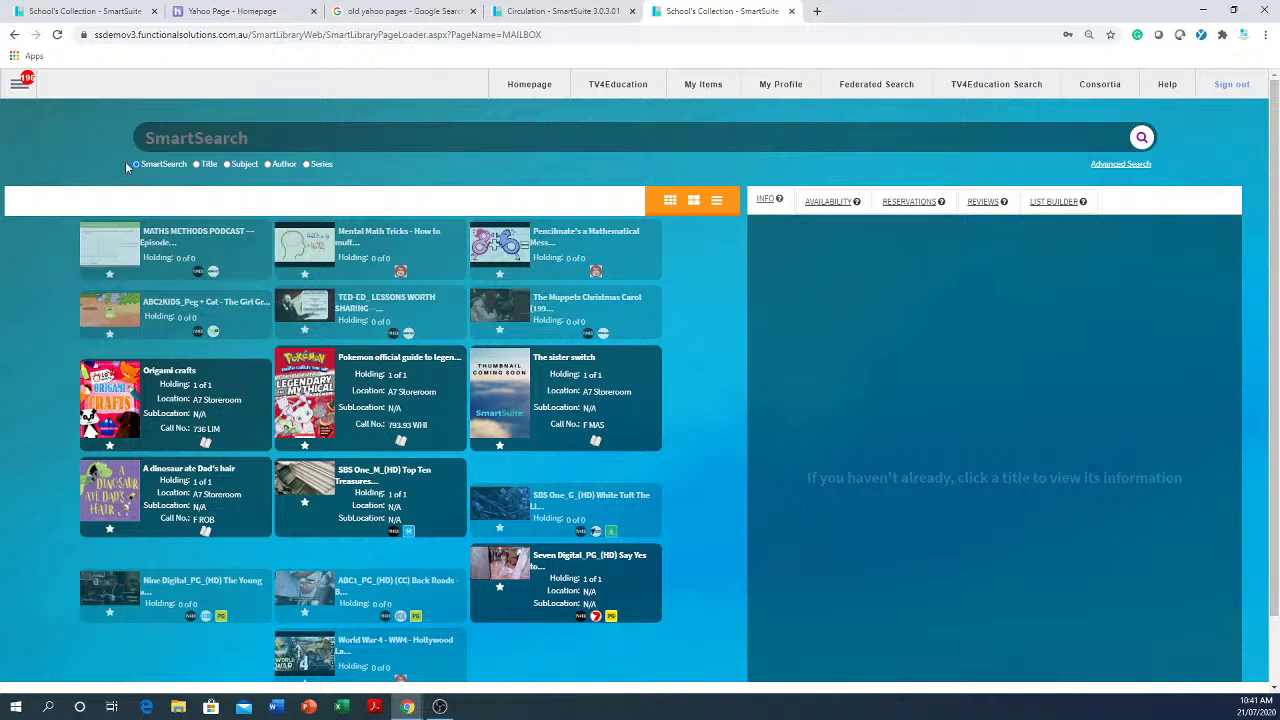
left_click(439, 707)
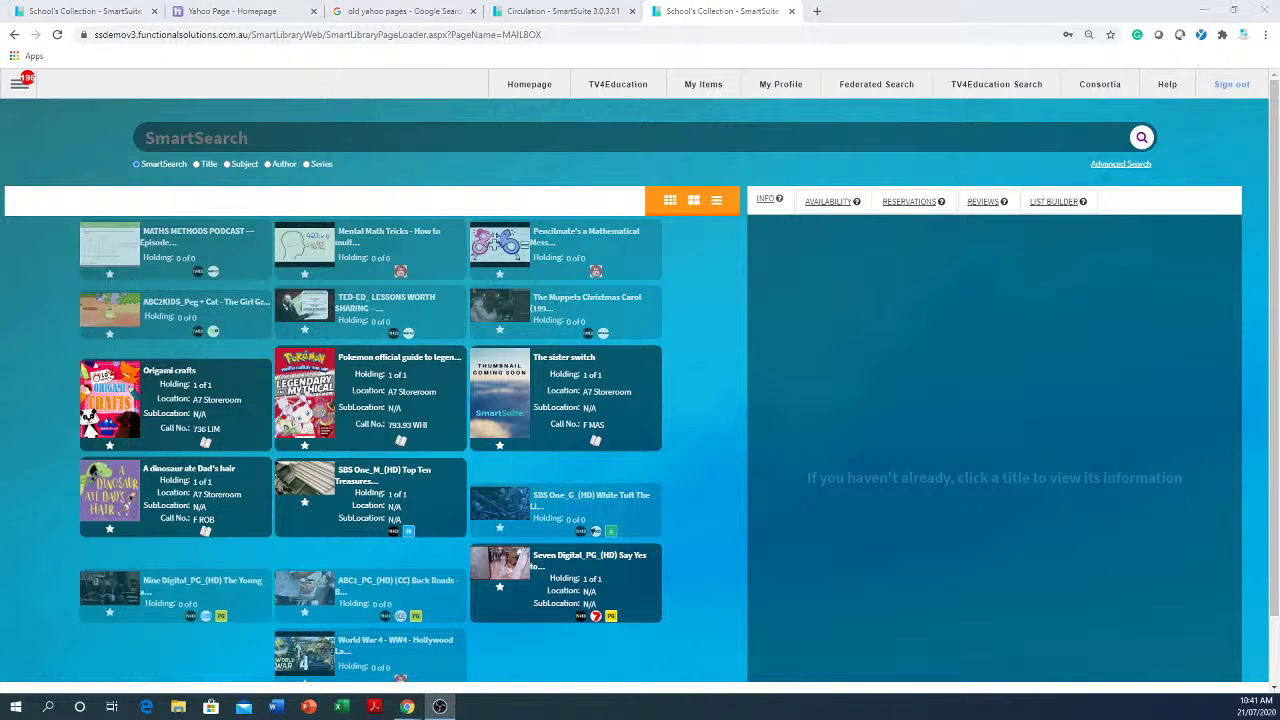